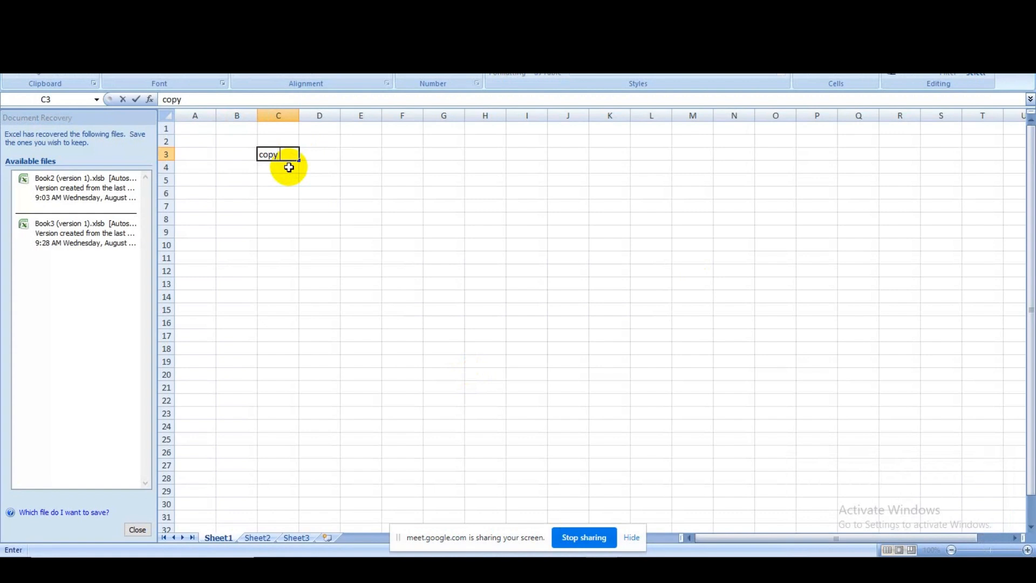
Step: Complete the note in C3 as "copy activity" and enter "dynamic pipeline" in C5
text(activity)
key(Return)
key(Return)
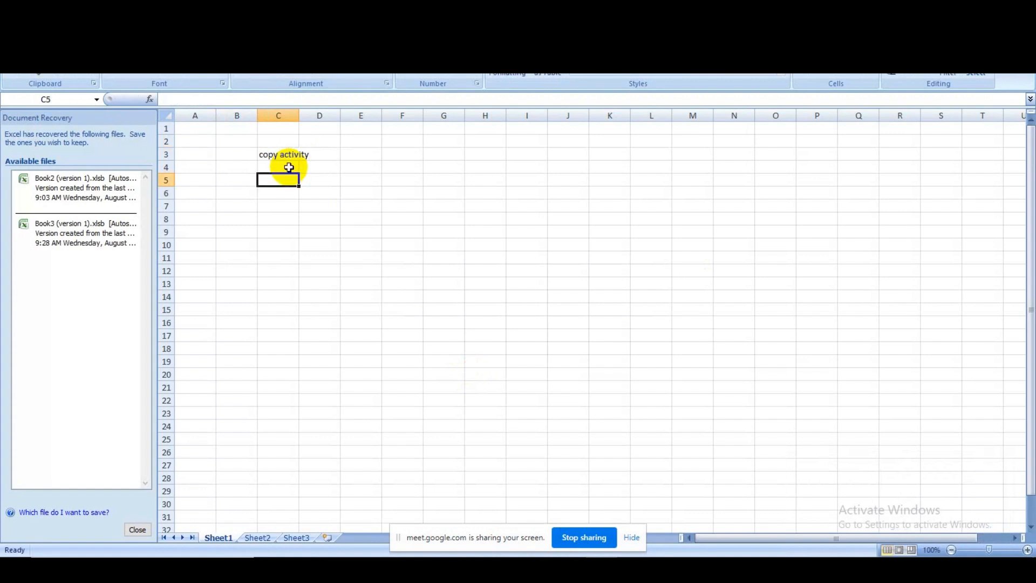
text(dyn)
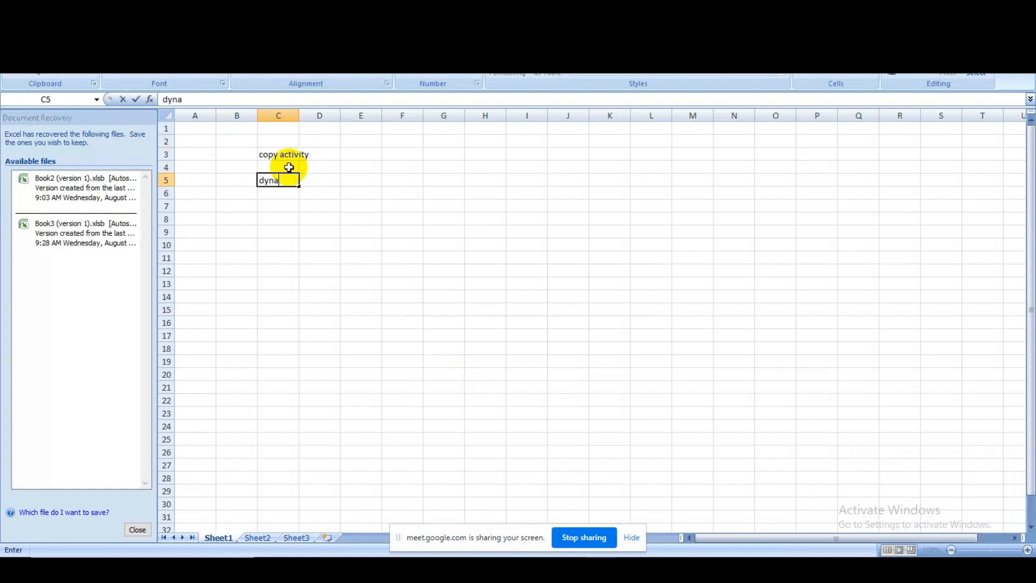
text(amic pipeline)
key(Return)
key(Return)
key(Return)
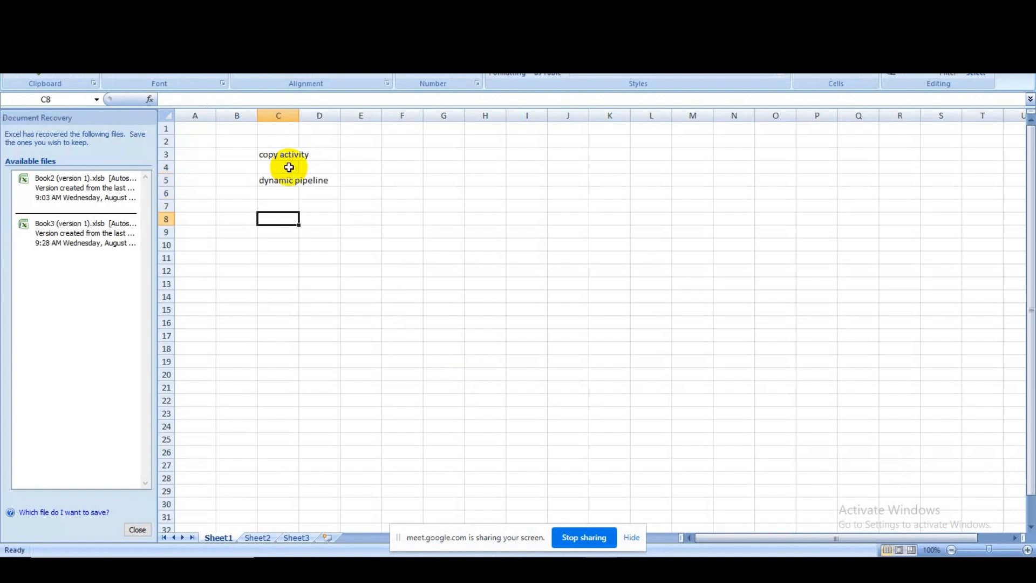
Step: Enter "any no. files input" in C8 and "SQl table" in H8
text(any no.)
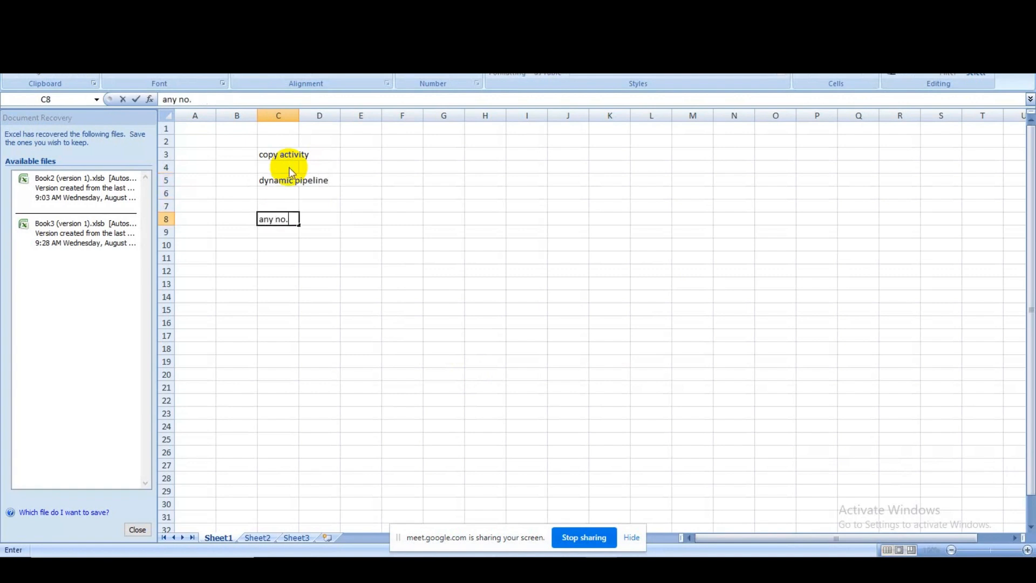
text( files inp)
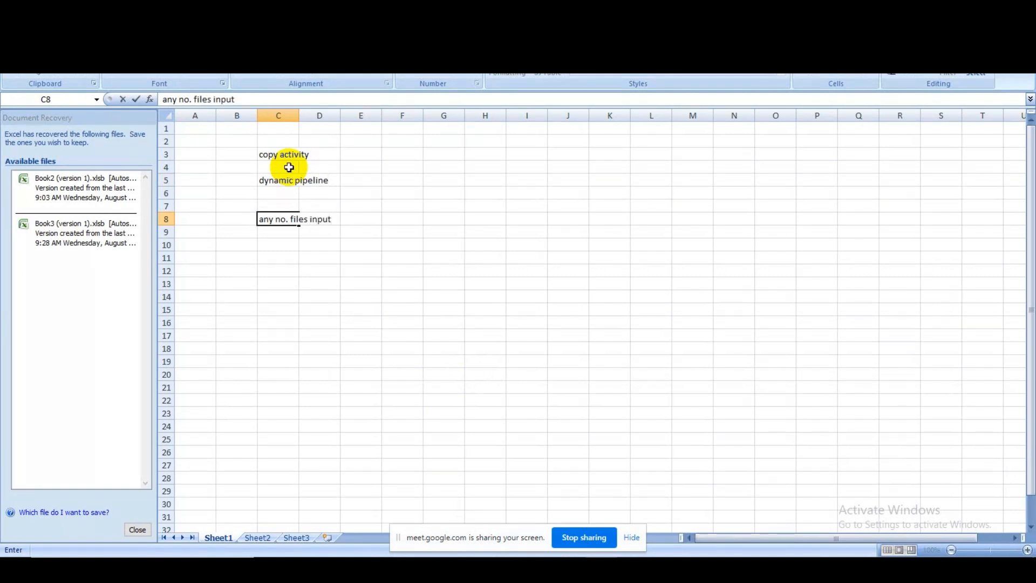
text(ut)
key(Right)
key(Right)
key(Right)
key(Right)
key(Right)
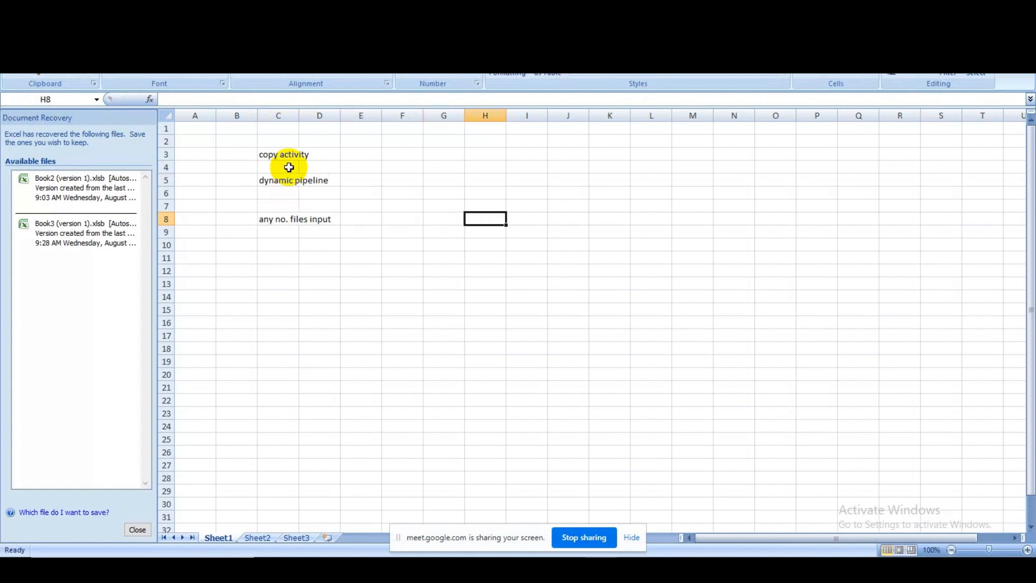
text(SQ)
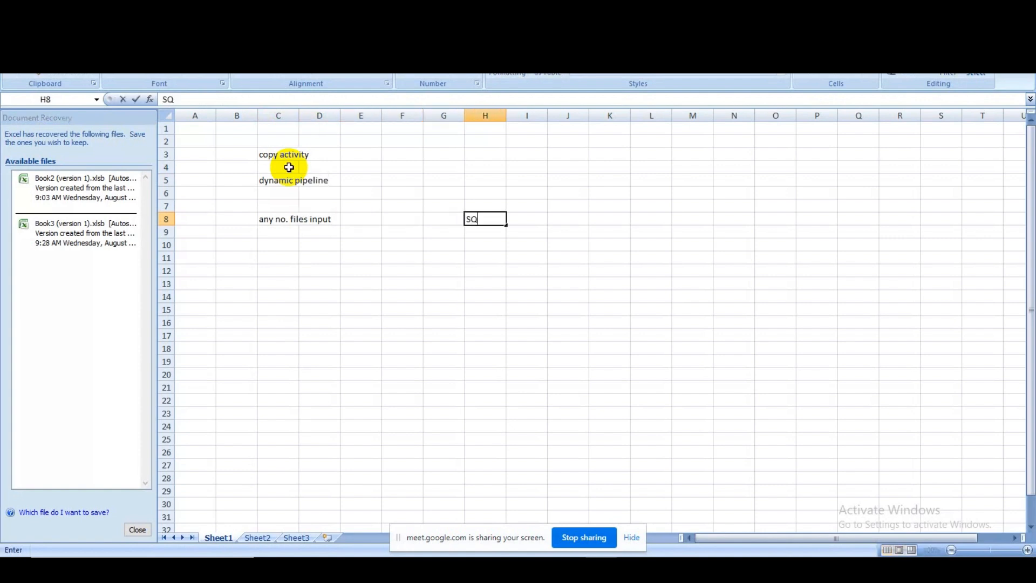
text(l table)
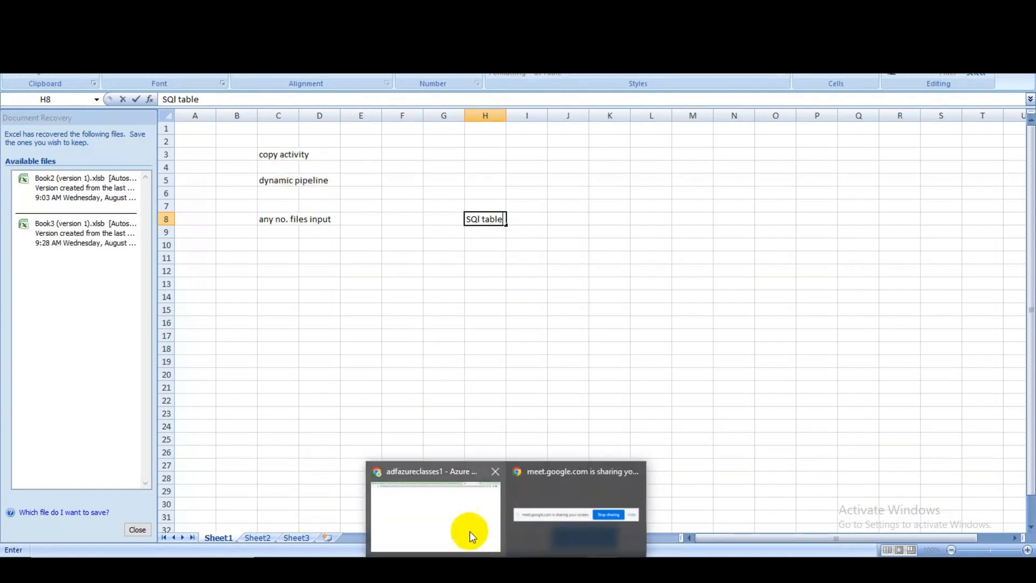
Step: Switch to Azure Data Factory Studio and open the pl_dynamic_copy pipeline for authoring
click(469, 531)
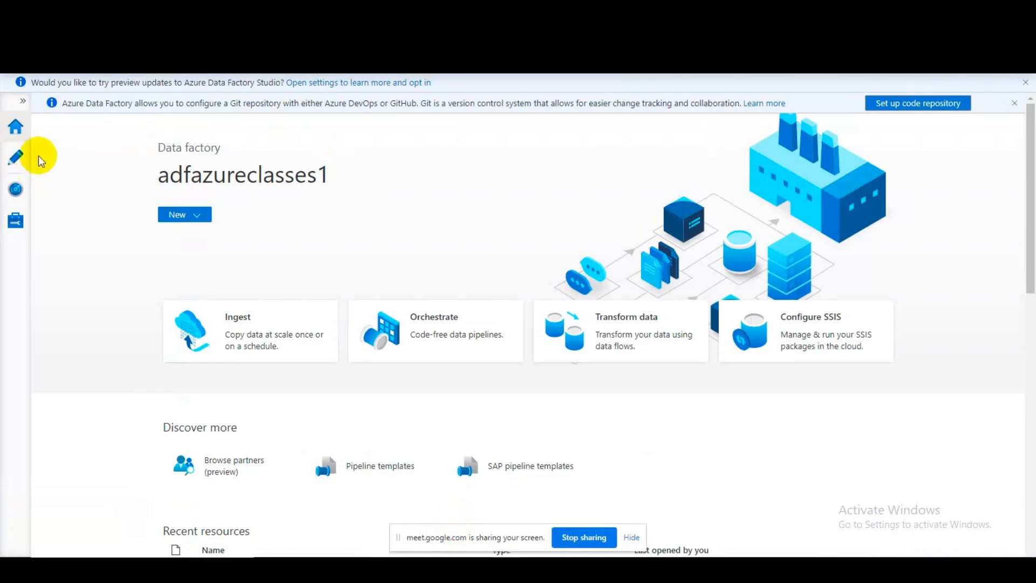
click(16, 157)
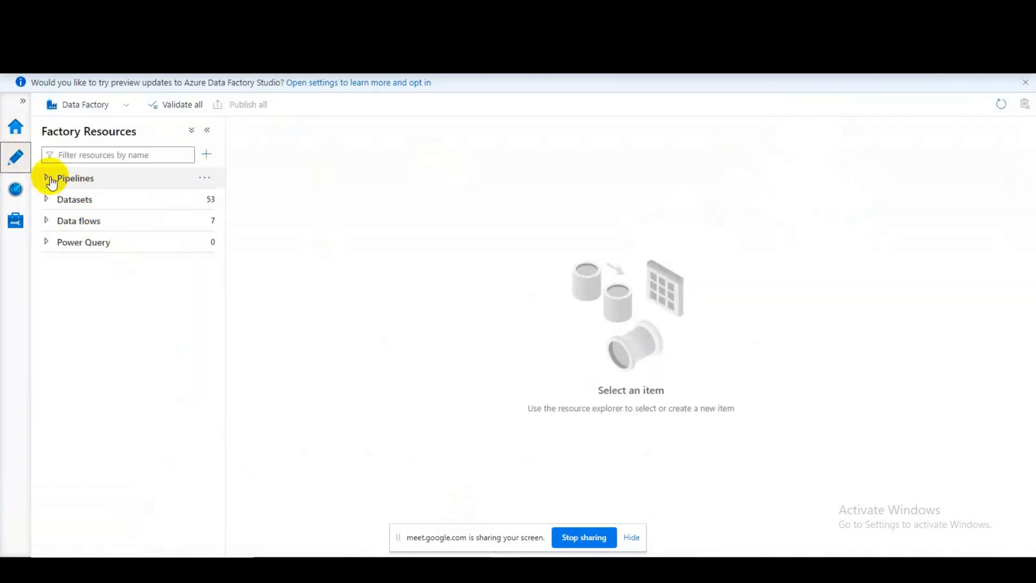
click(47, 177)
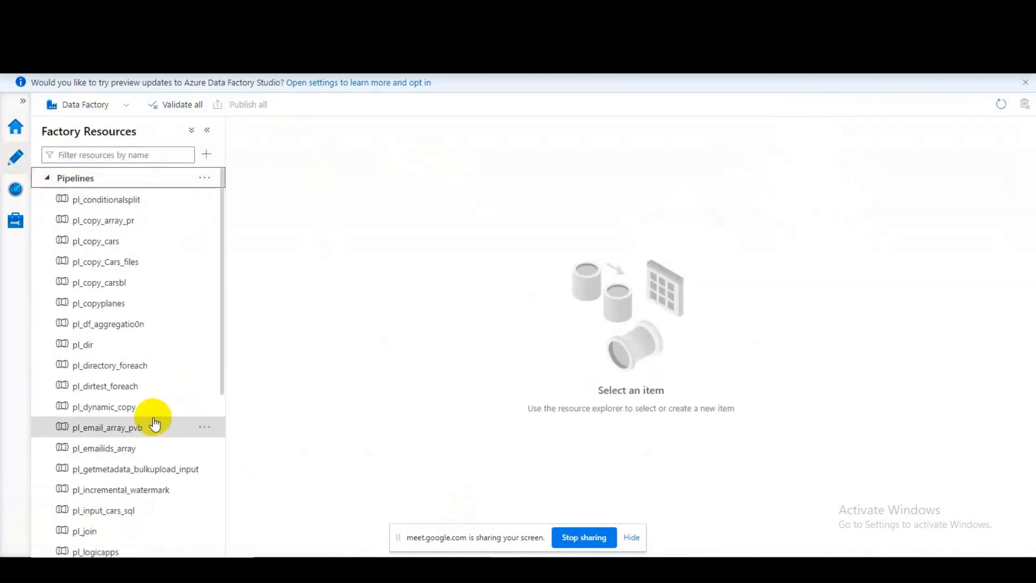
click(123, 413)
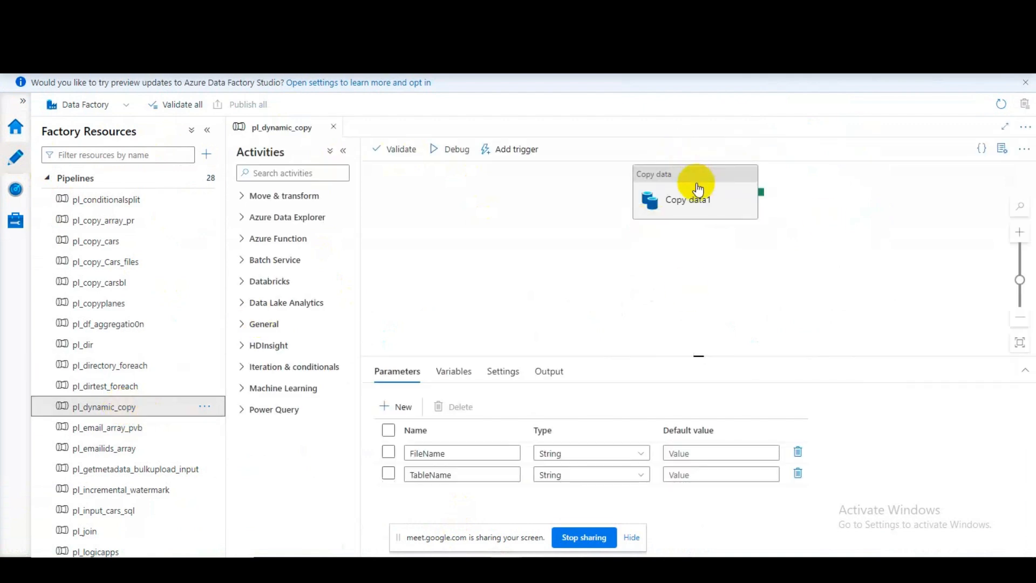
Step: Switch back to the Excel notes and enter "parameterization" in C11
key(alt+Tab)
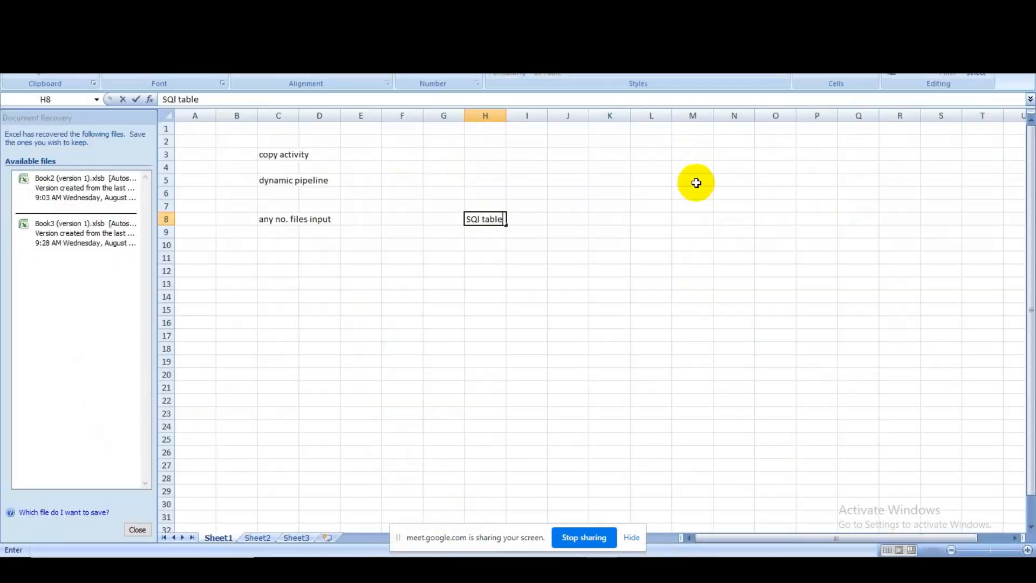
click(275, 178)
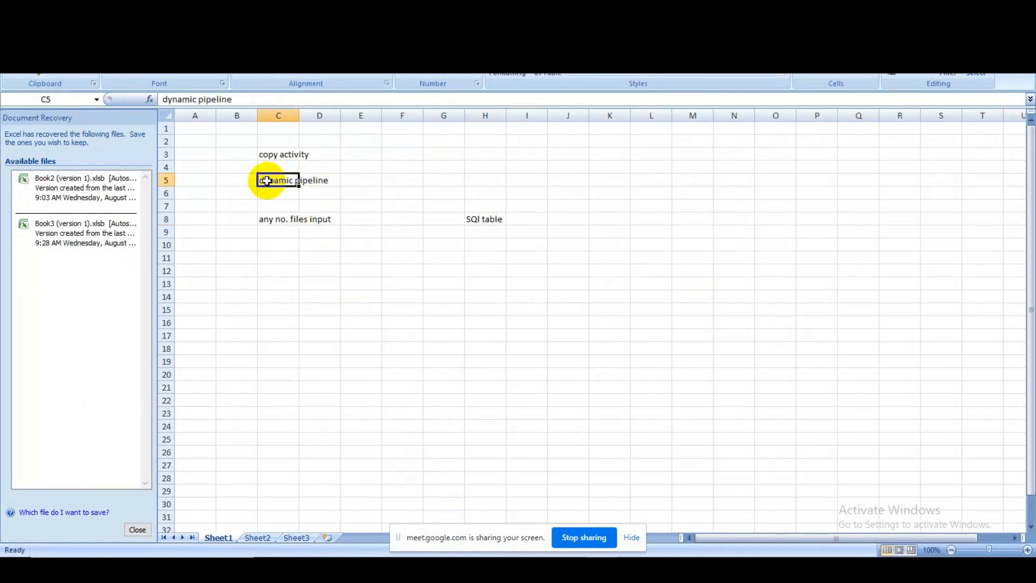
click(271, 256)
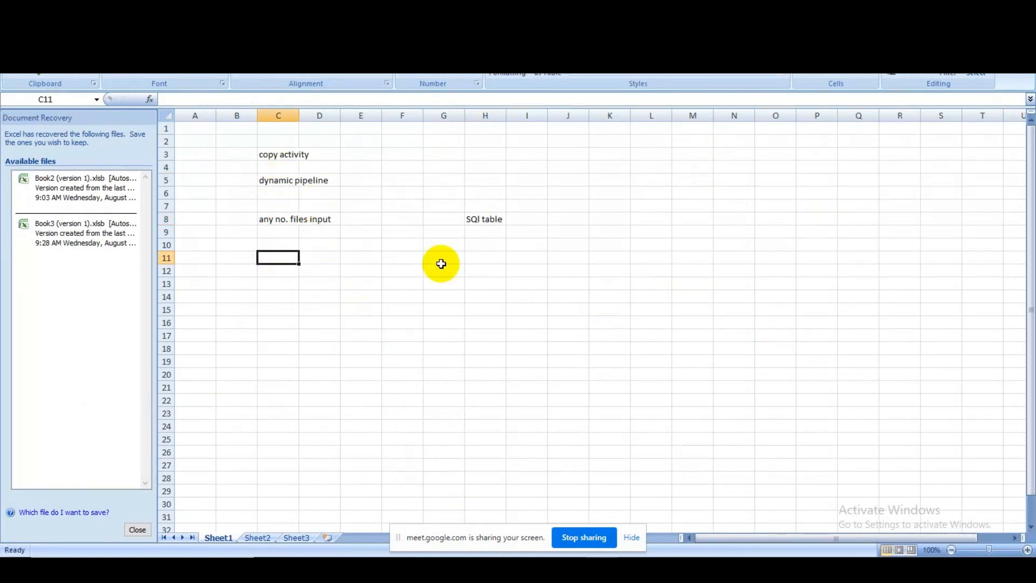
text(param)
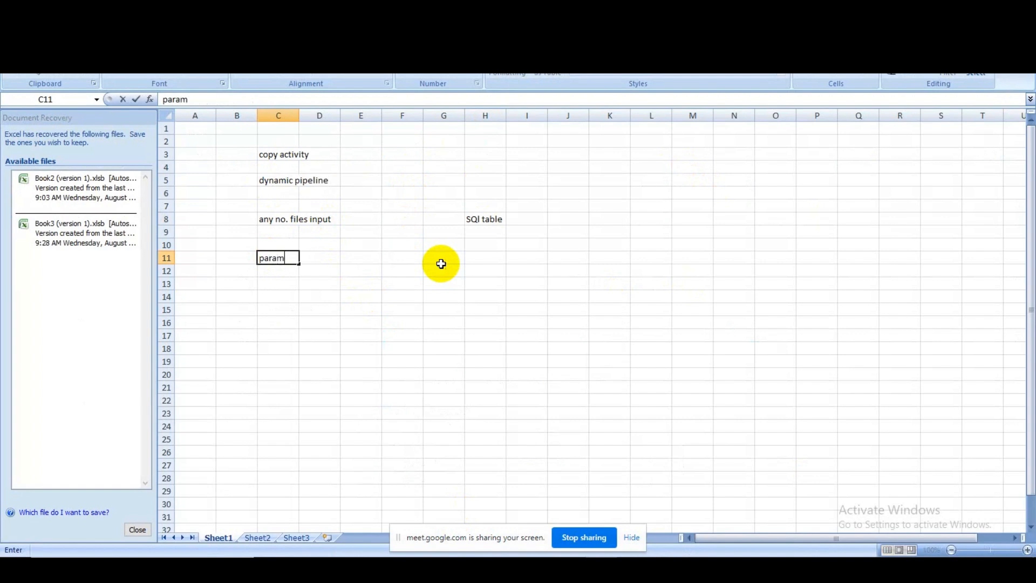
text(eterization)
key(Tab)
key(Tab)
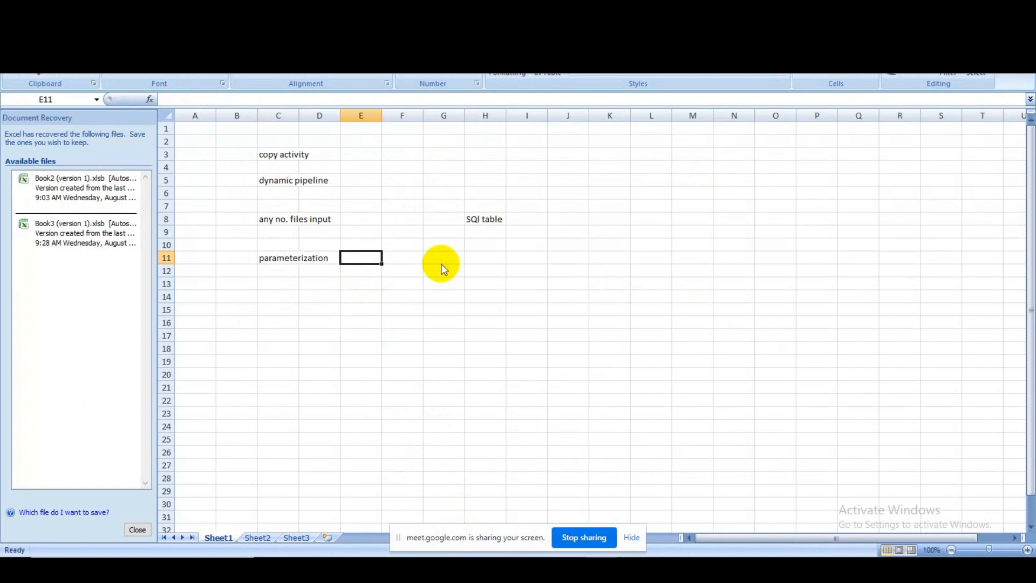
Step: Enter "dataset level" in E11 and "pipeline" in E13 as the parameterization levels
text(datase)
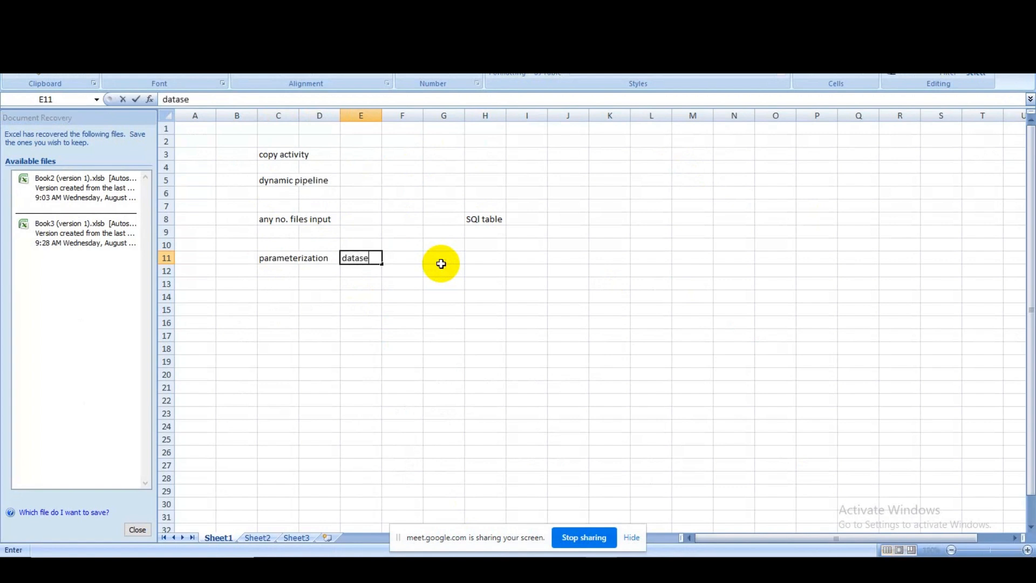
text(t level)
key(Return)
key(Return)
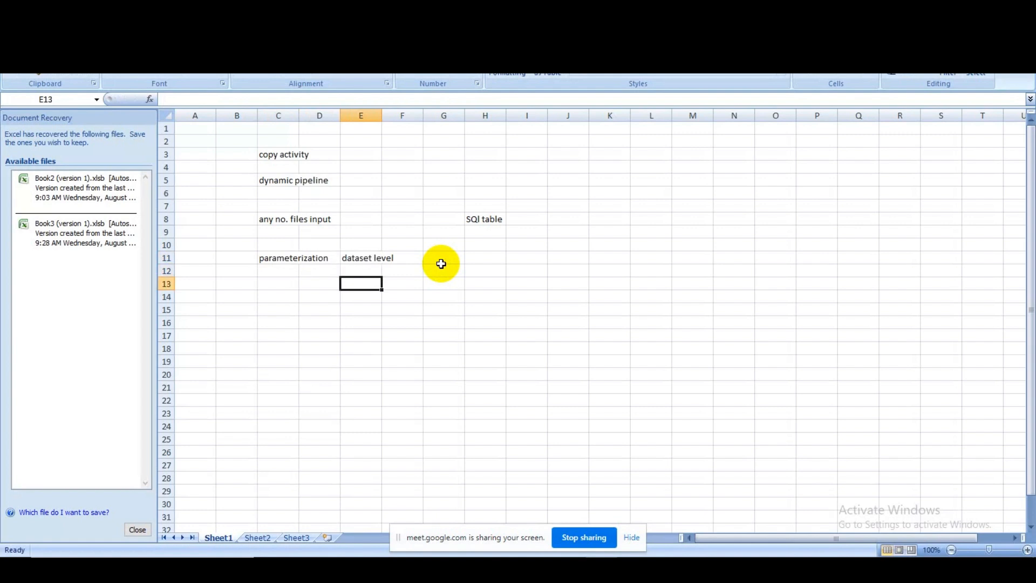
text(pip)
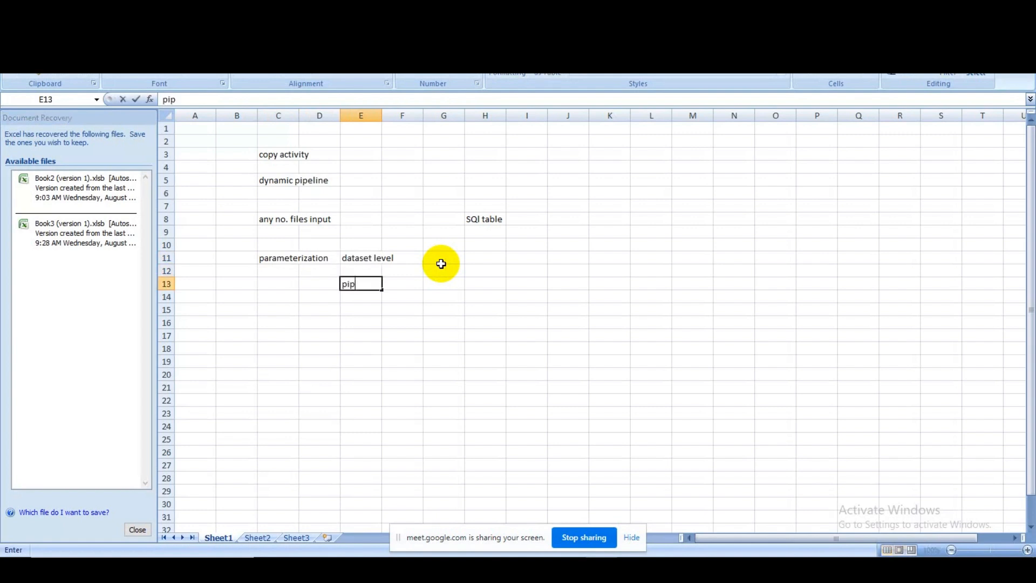
text(eline)
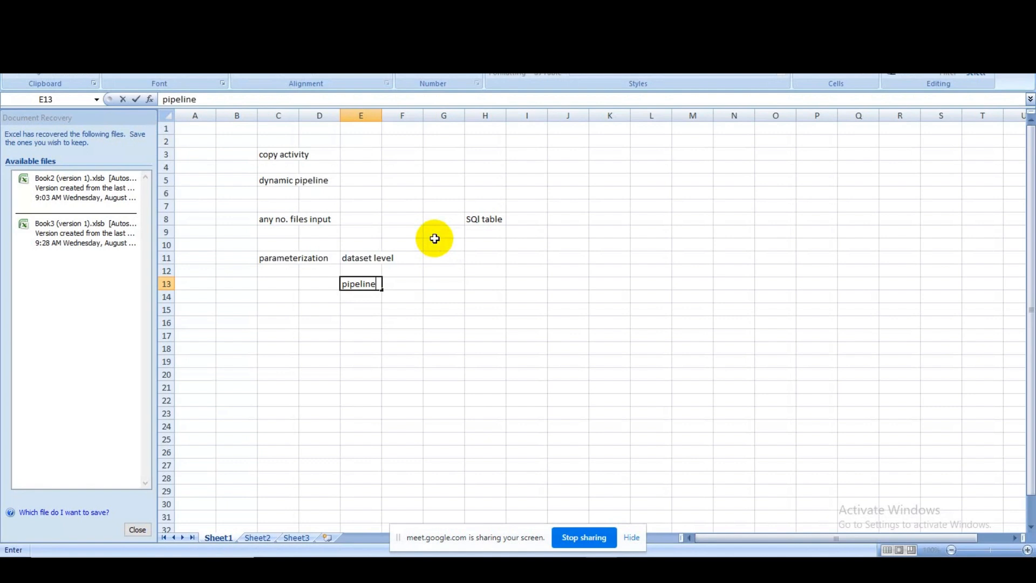
Step: Switch to Azure Data Factory, open the Copy data1 activity's source dataset ds_dynamic_input, and highlight the container in its file path
key(alt+Tab)
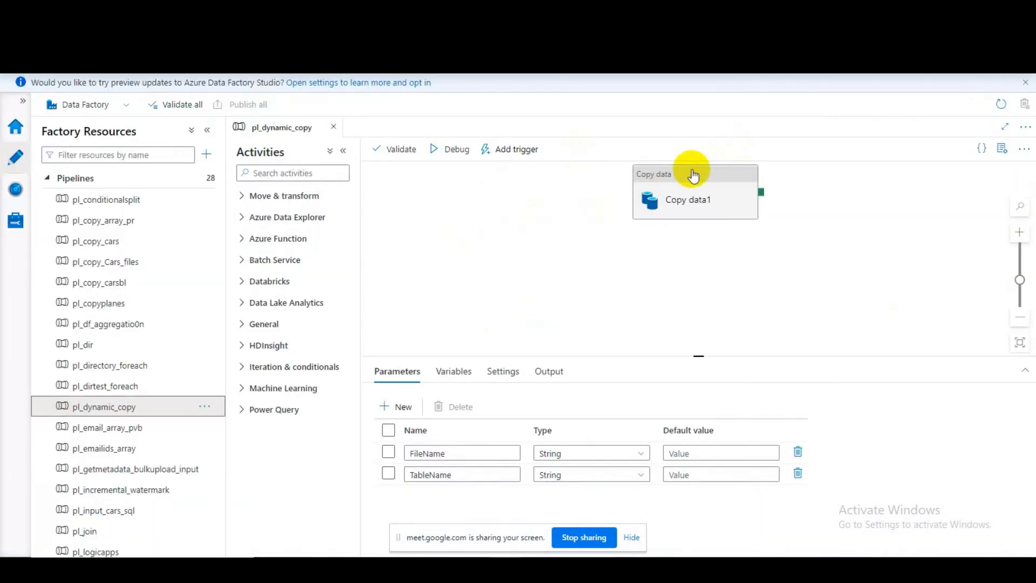
click(683, 184)
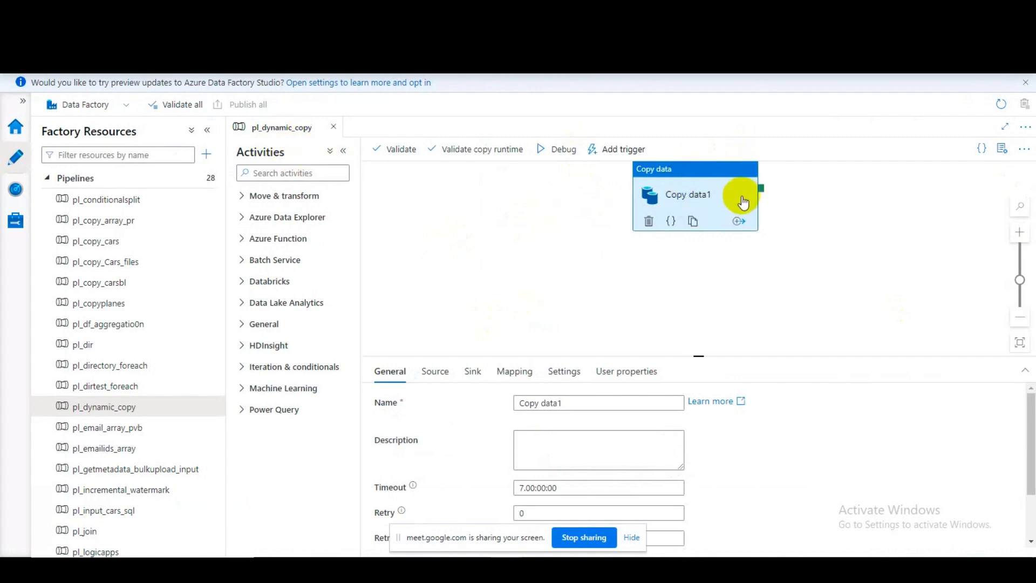
click(434, 372)
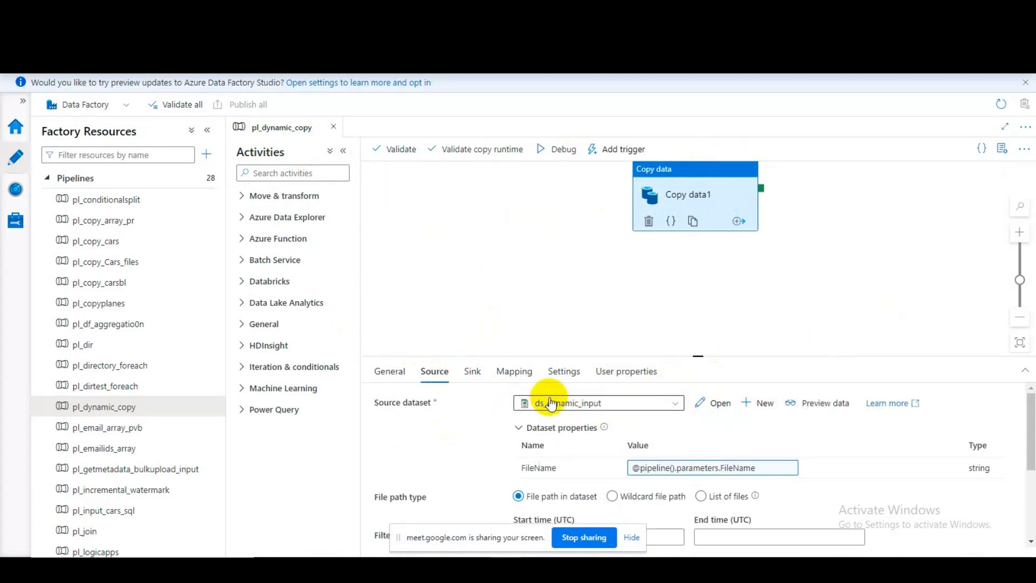
click(711, 404)
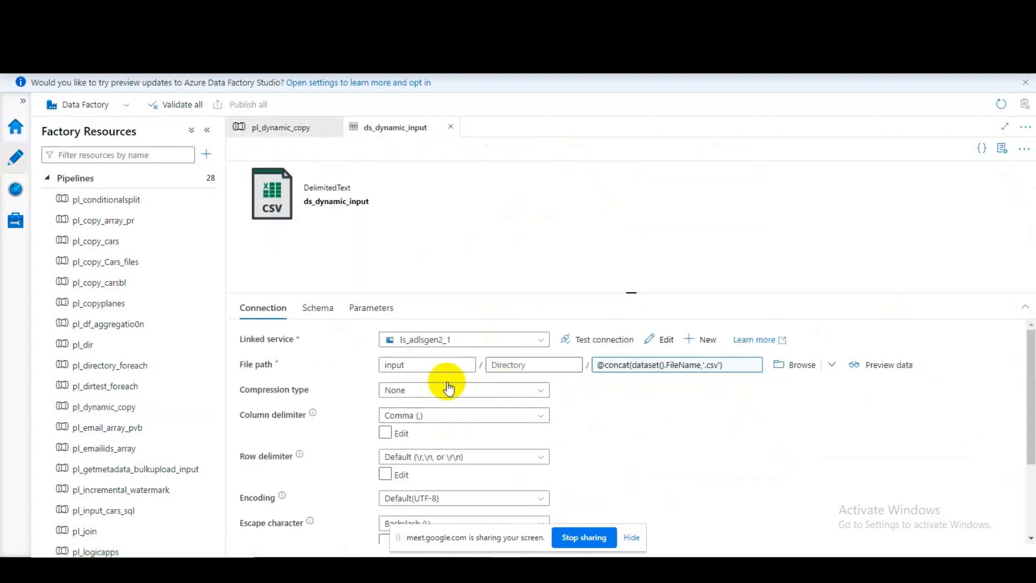
click(401, 364)
drag(408, 364, 381, 365)
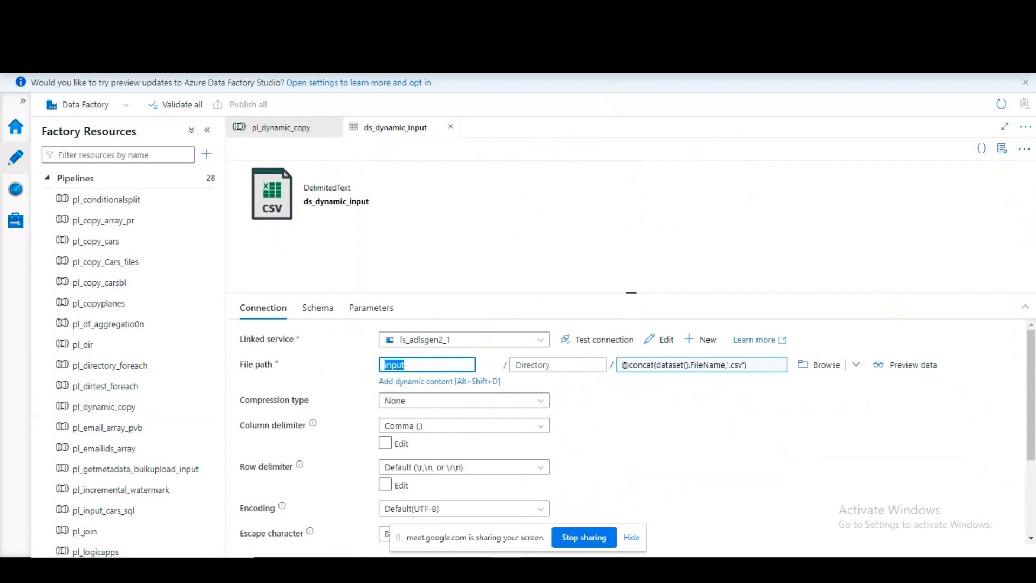
Step: Switch to the Azure portal and open the input container of the saazureclasses1 storage account to examine its files
click(243, 12)
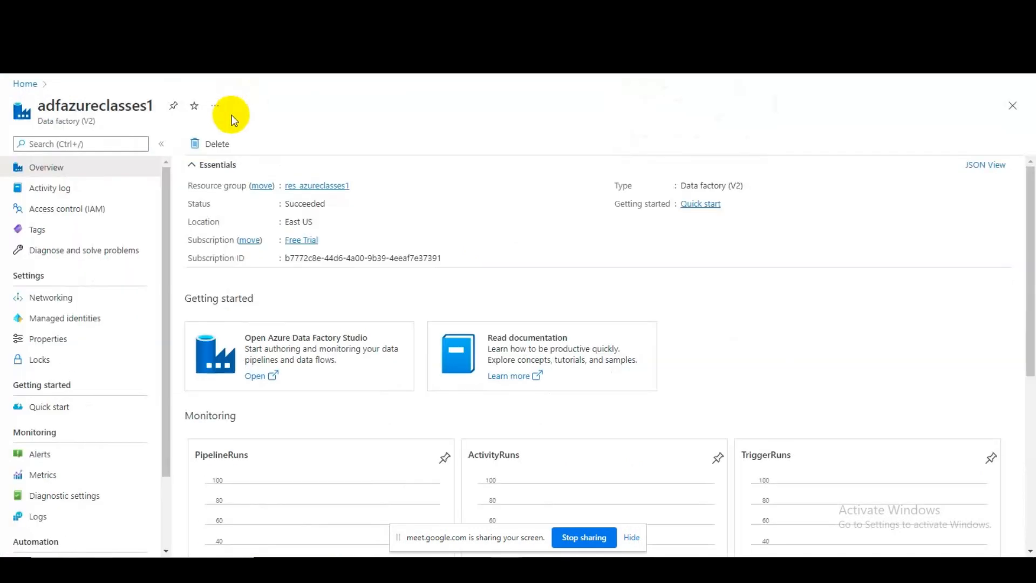
click(25, 83)
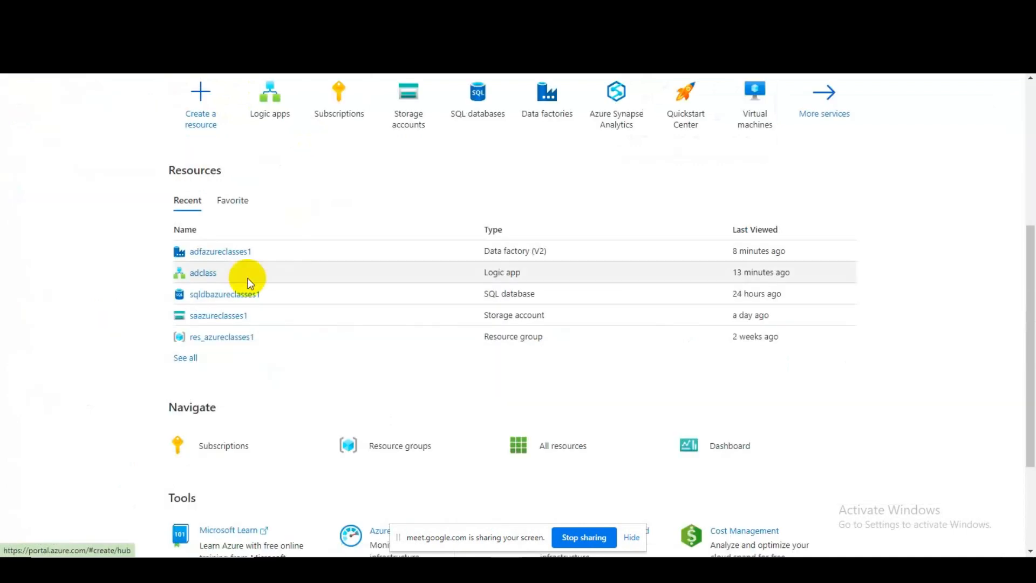
click(221, 315)
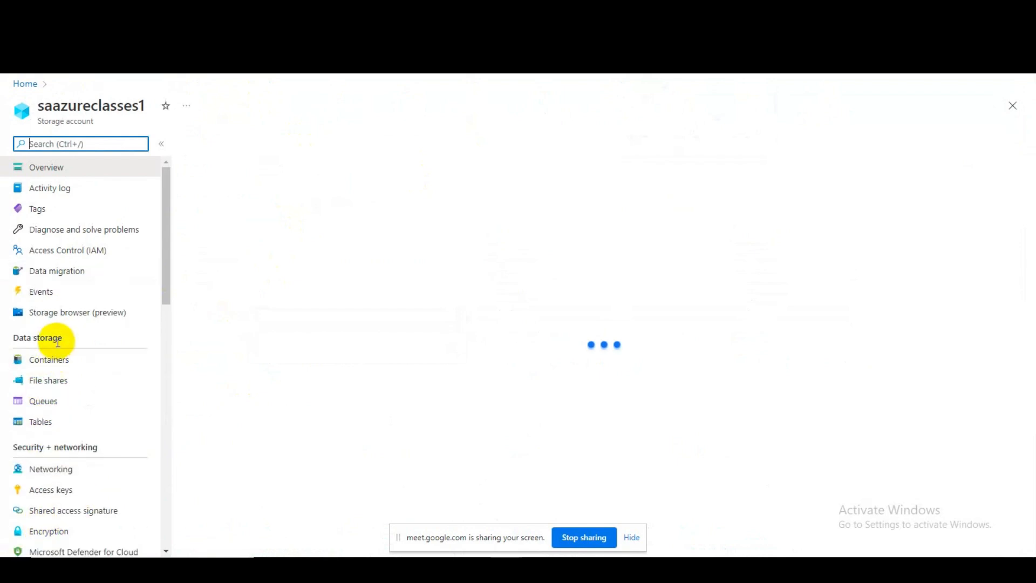
click(52, 366)
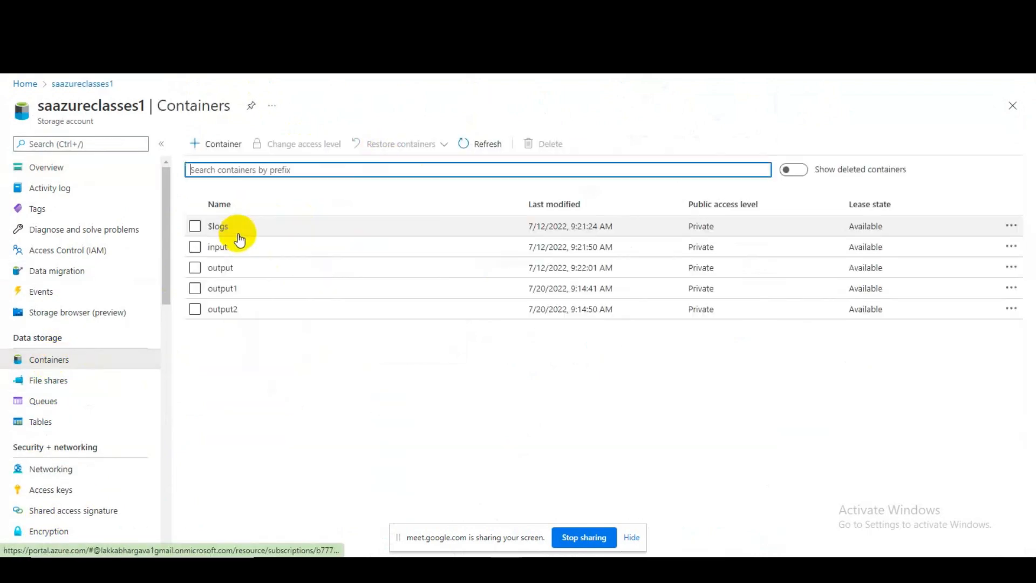
click(217, 247)
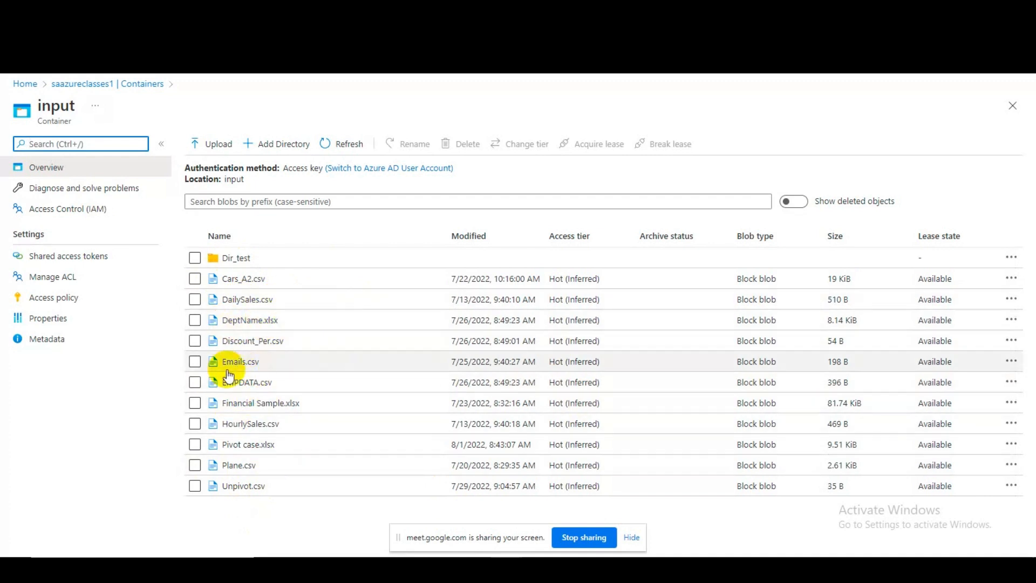
Step: Review the ds_dynamic_input file path in Azure Data Factory and return to the parameterization notes in Excel
key(alt+Tab)
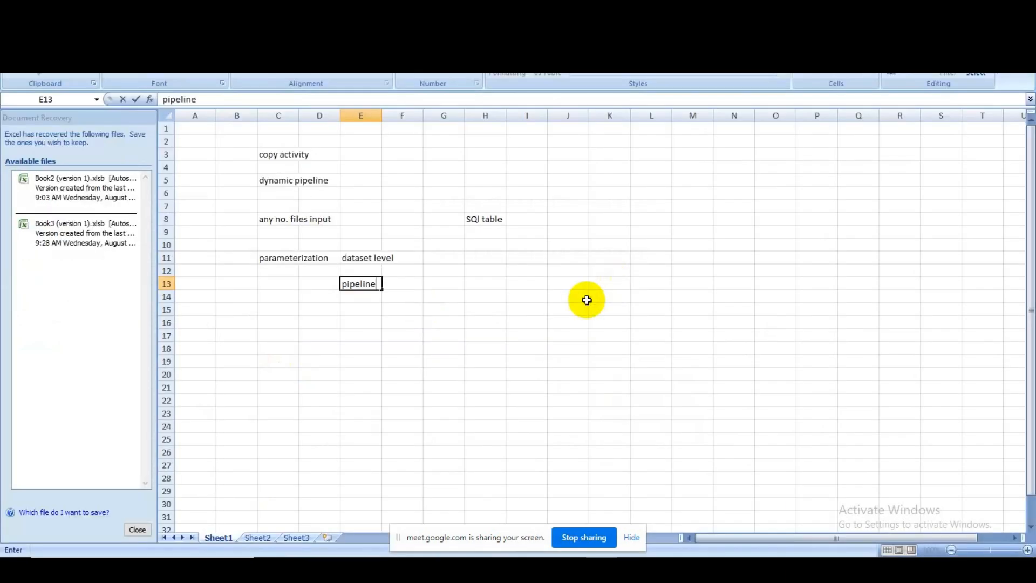
key(alt+Tab)
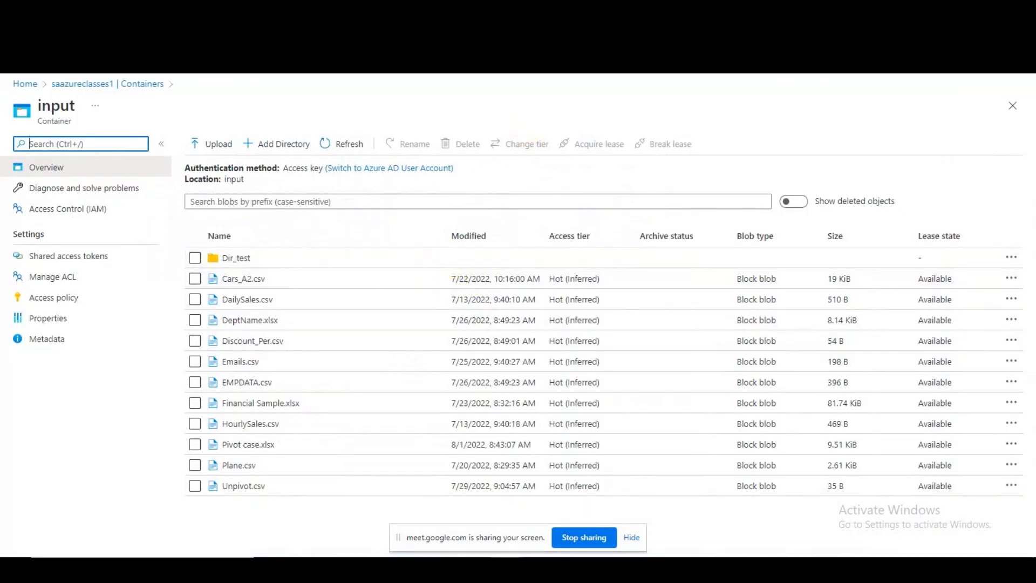
click(442, 13)
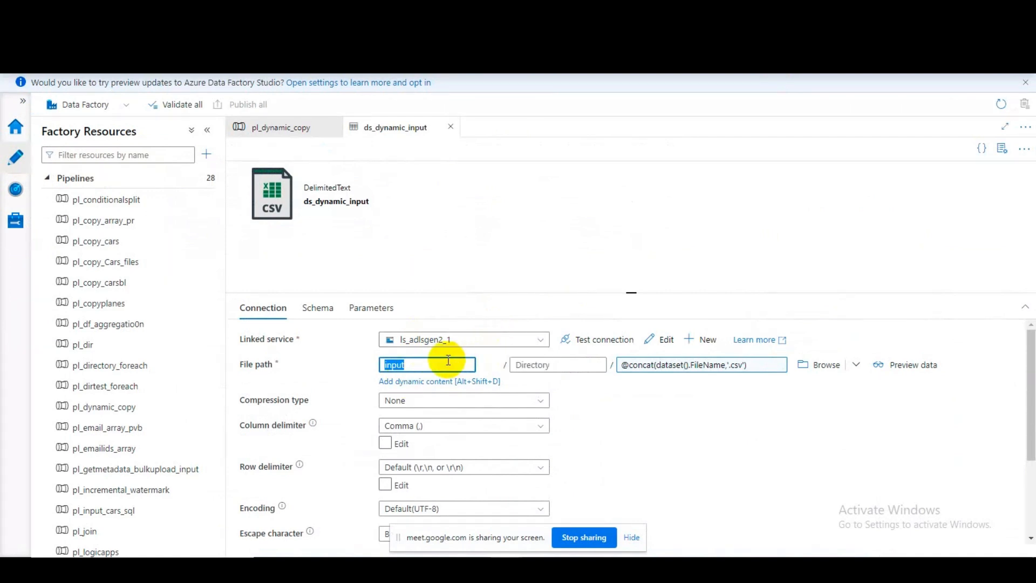
key(alt+Tab)
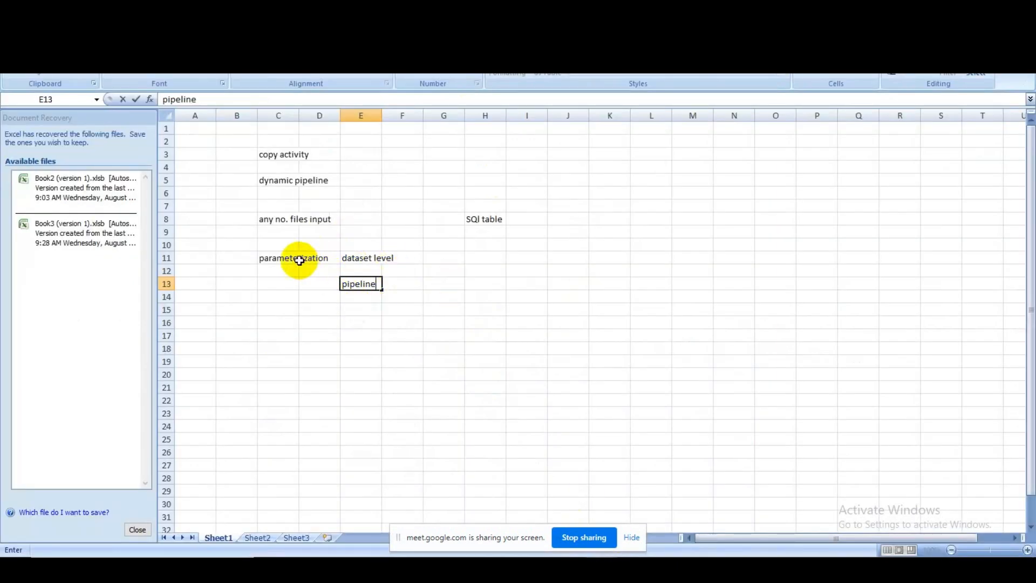
Step: Complete the pipeline entry in the Excel notes and compare the notes with the ds_dynamic_input file path in Azure Data Factory
click(304, 309)
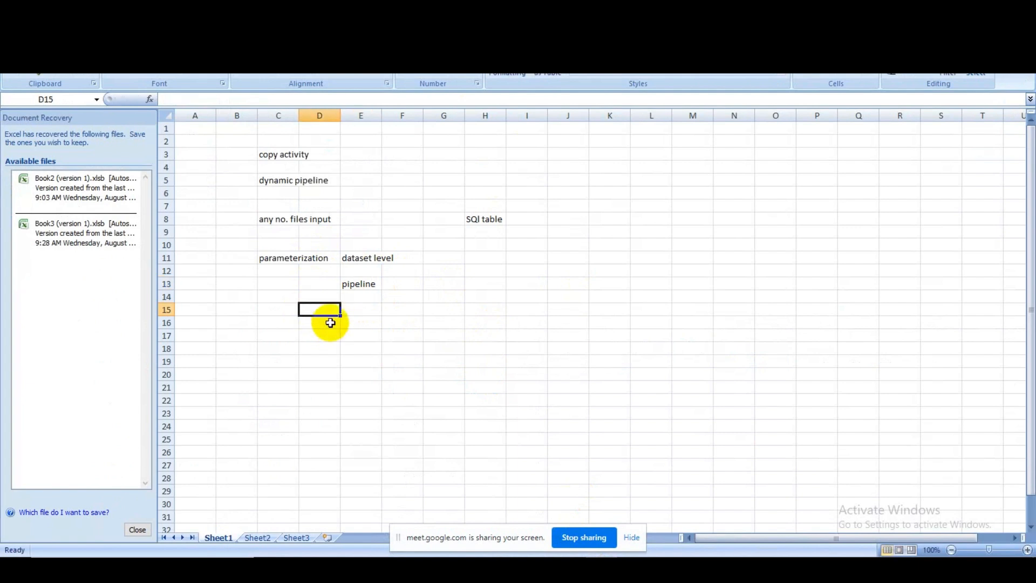
key(alt+Tab)
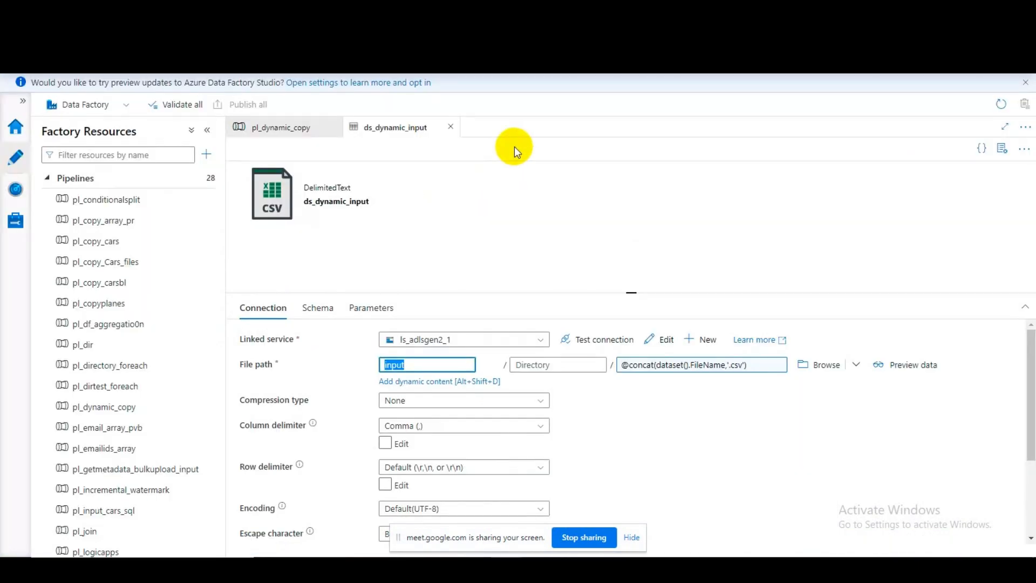
key(alt+Tab)
key(alt+Tab)
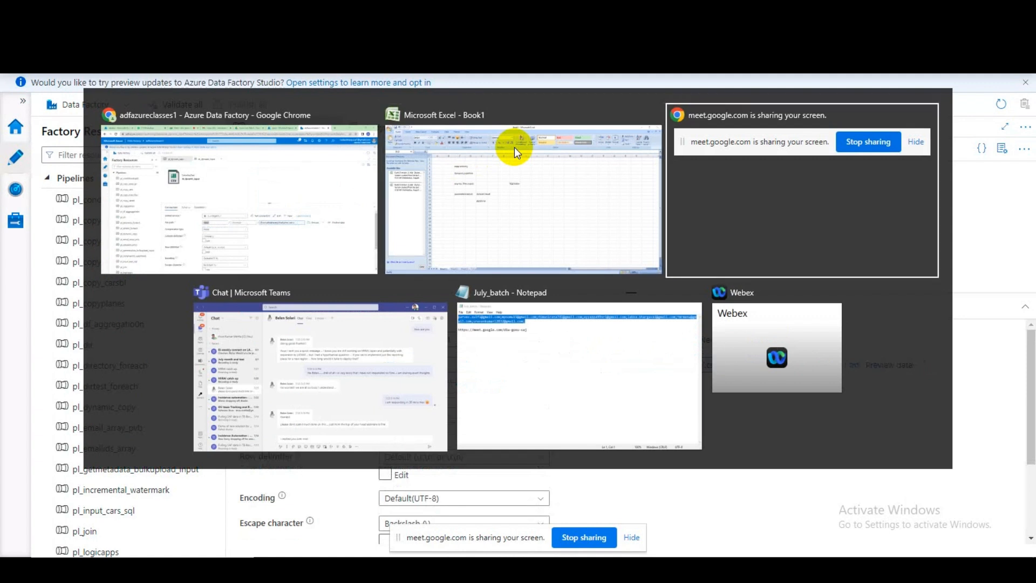
click(461, 158)
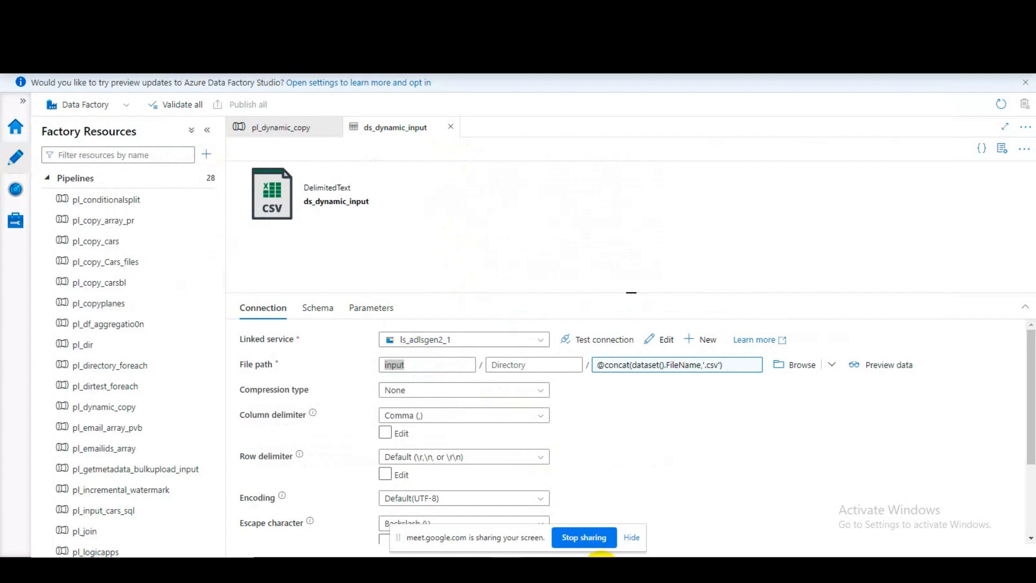
mouse_move(601, 555)
click(596, 502)
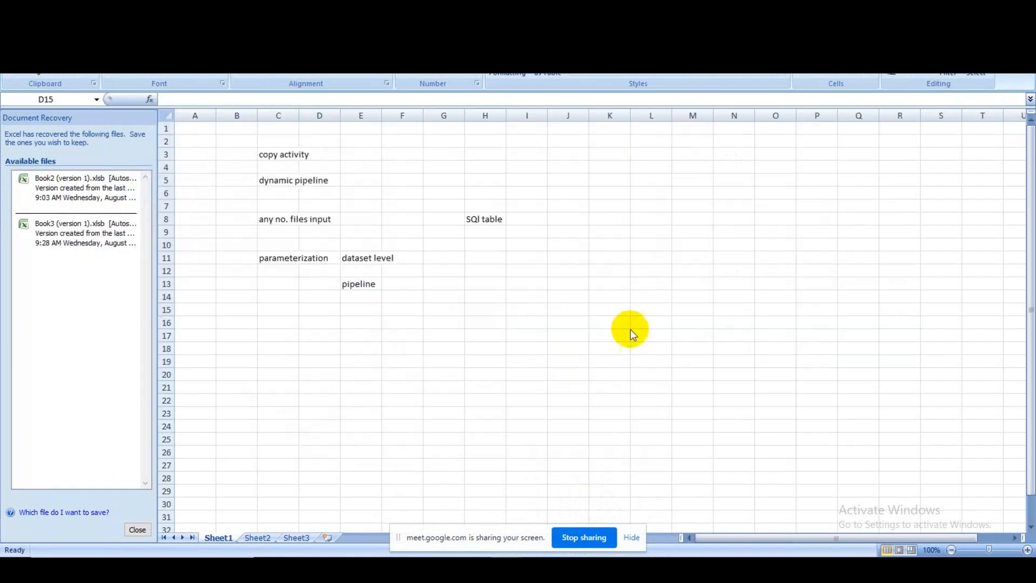
Step: Switch to the browser, view the input container's files in the Azure portal, and return to the ds_dynamic_input dataset in Azure Data Factory
key(alt+Tab)
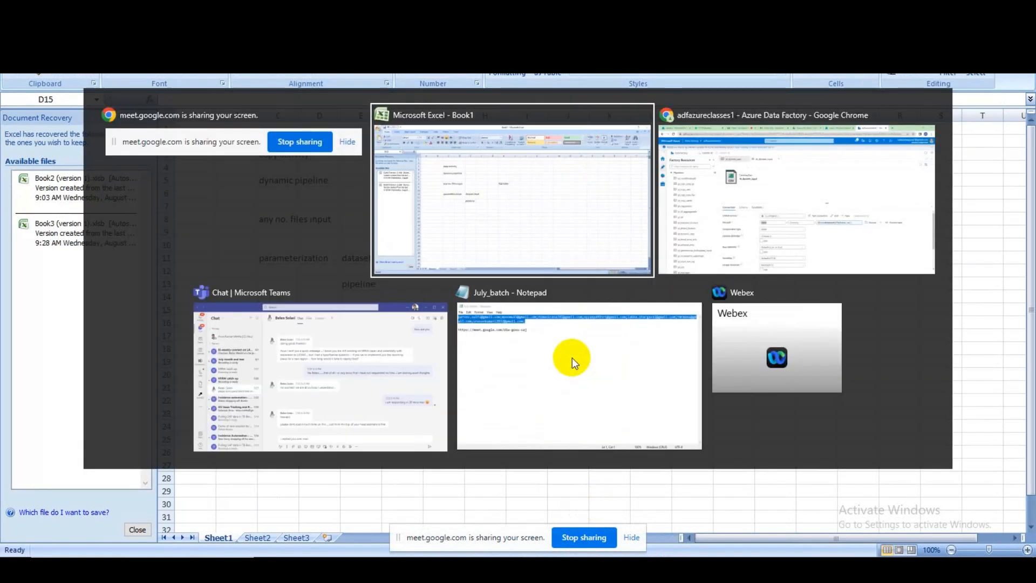
key(alt+Tab)
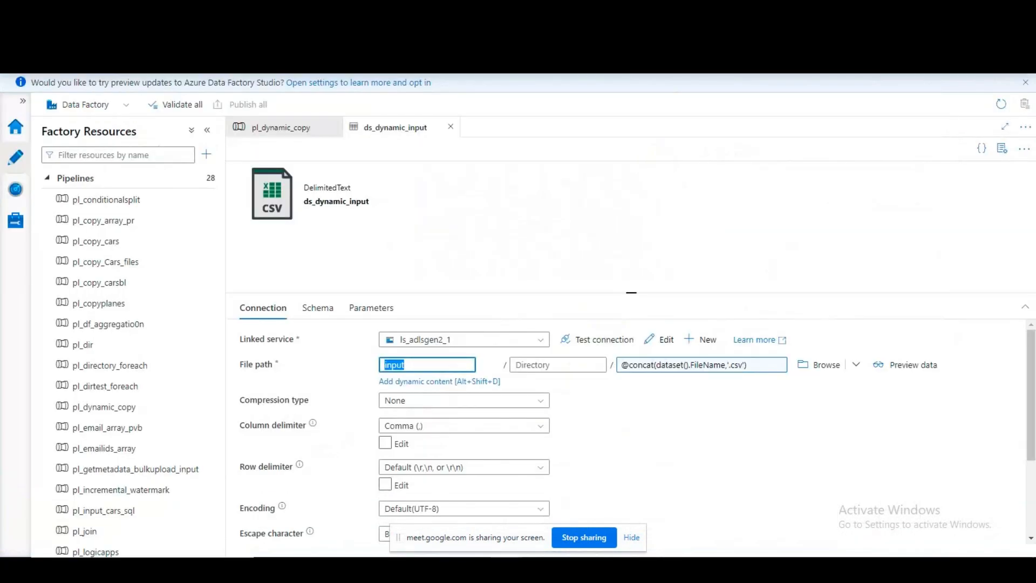
key(ctrl+Tab)
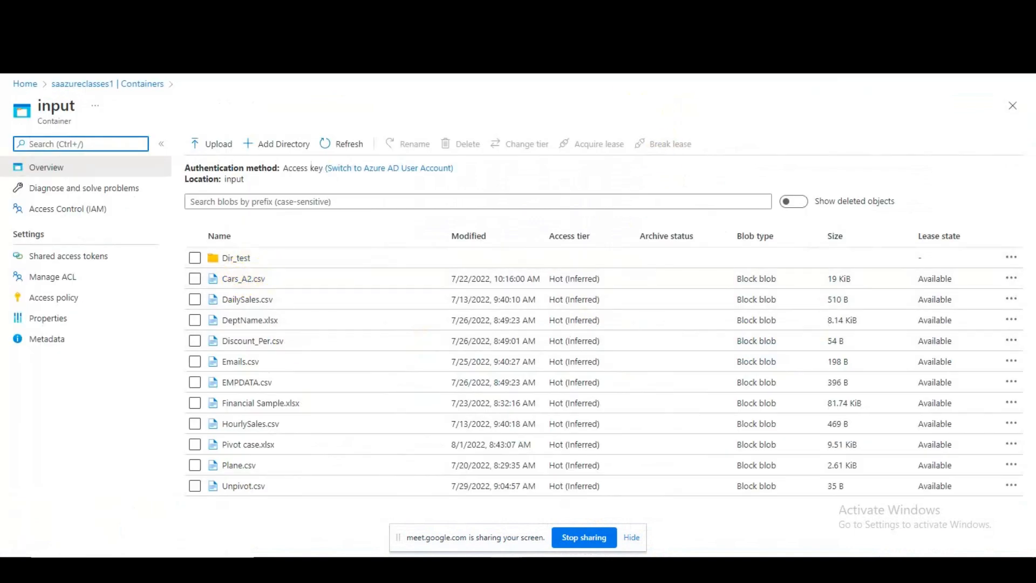
key(ctrl+Tab)
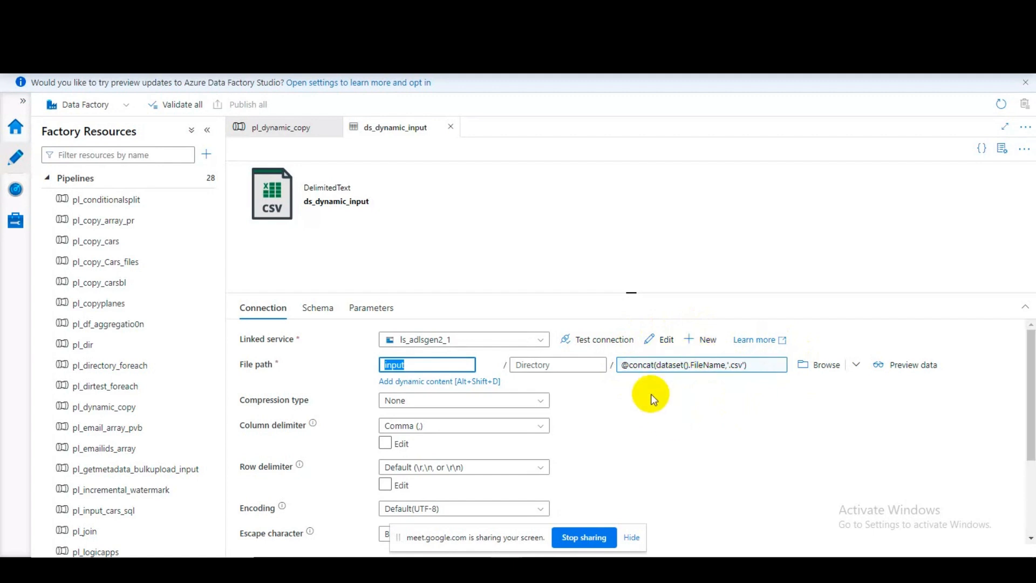
Step: Examine the FileName parameter of ds_dynamic_input and return to the dataset's connection settings
click(377, 310)
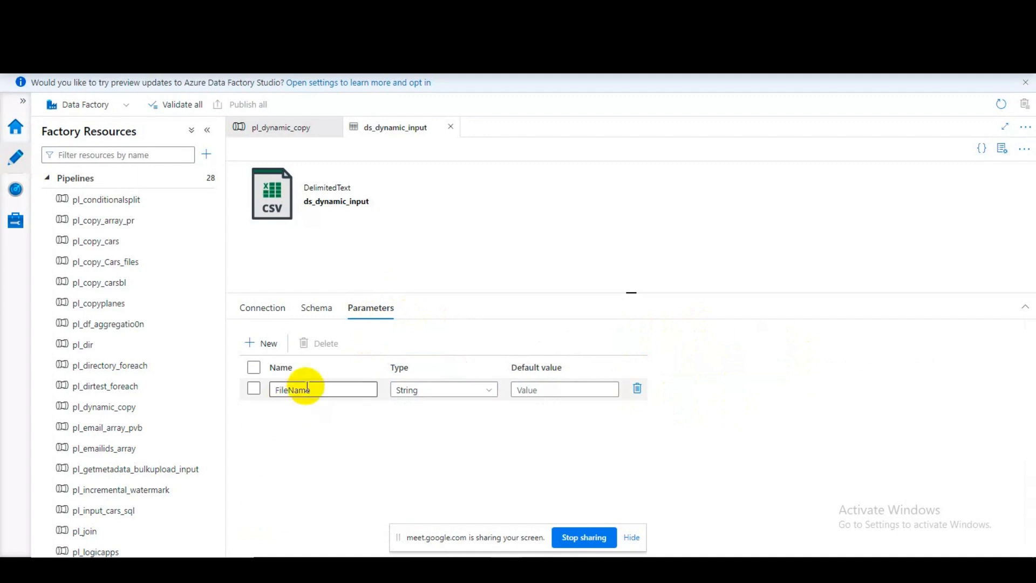
drag(319, 389, 273, 389)
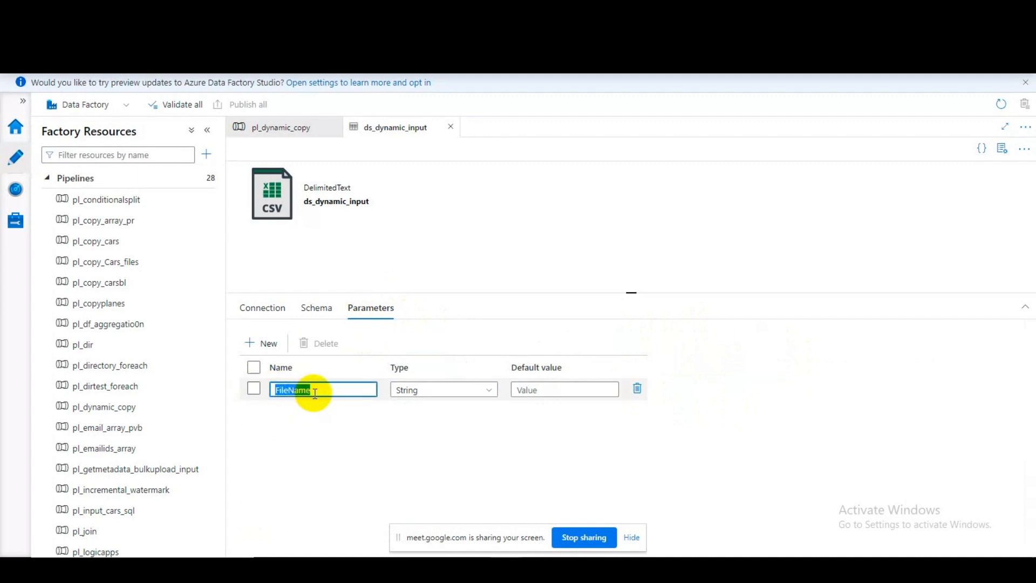
click(262, 306)
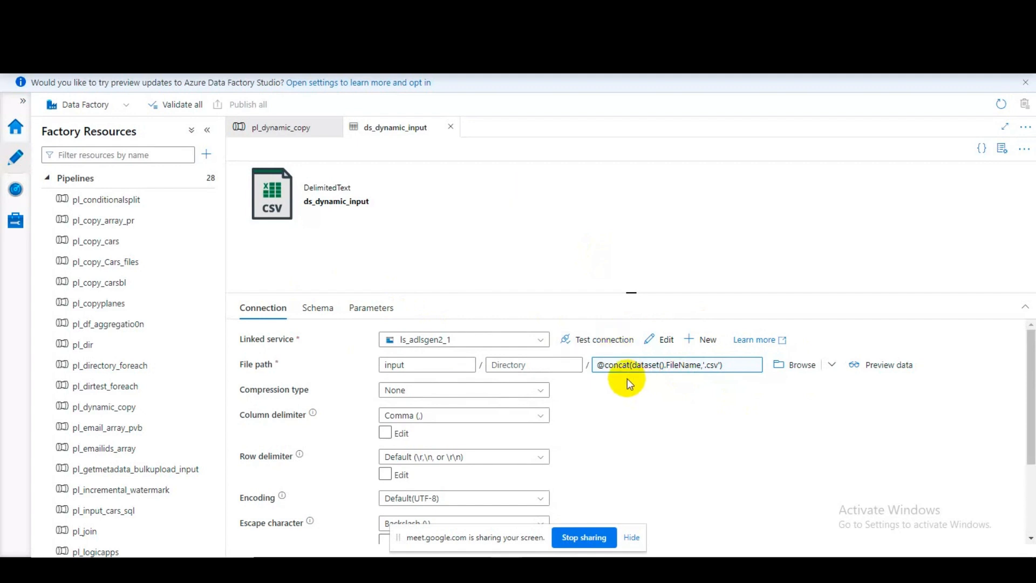
click(731, 364)
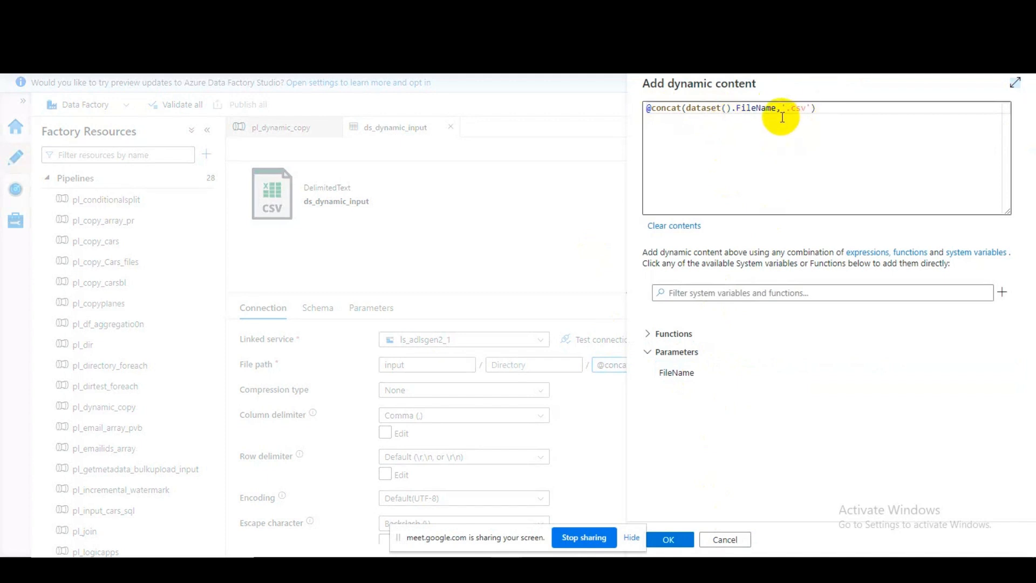
key(ctrl+Tab)
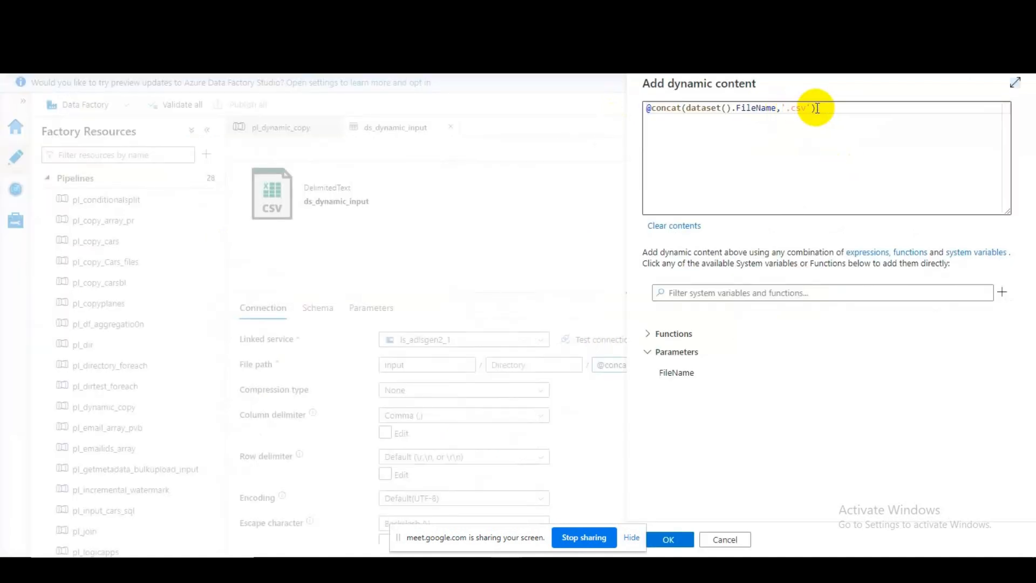
mouse_move(659, 107)
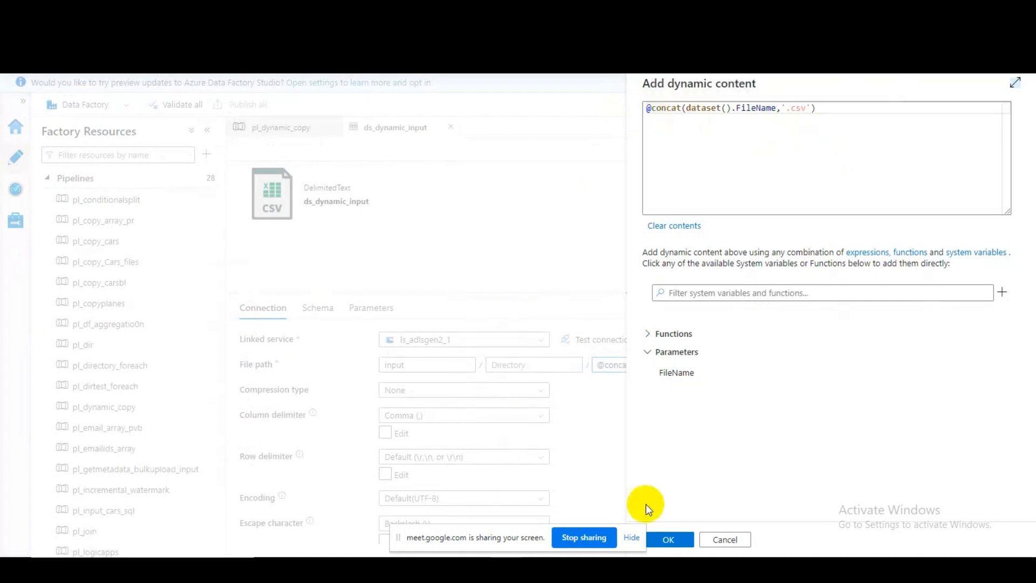
click(674, 544)
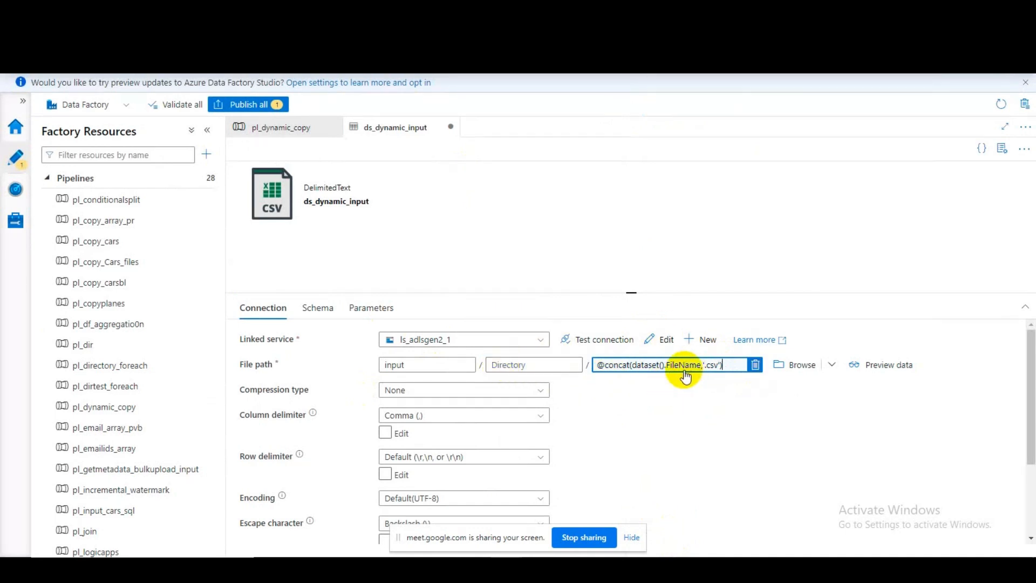
Step: Review the Copy data1 source settings in pl_dynamic_copy and highlight the pipeline parameters FileName and TableName
click(296, 133)
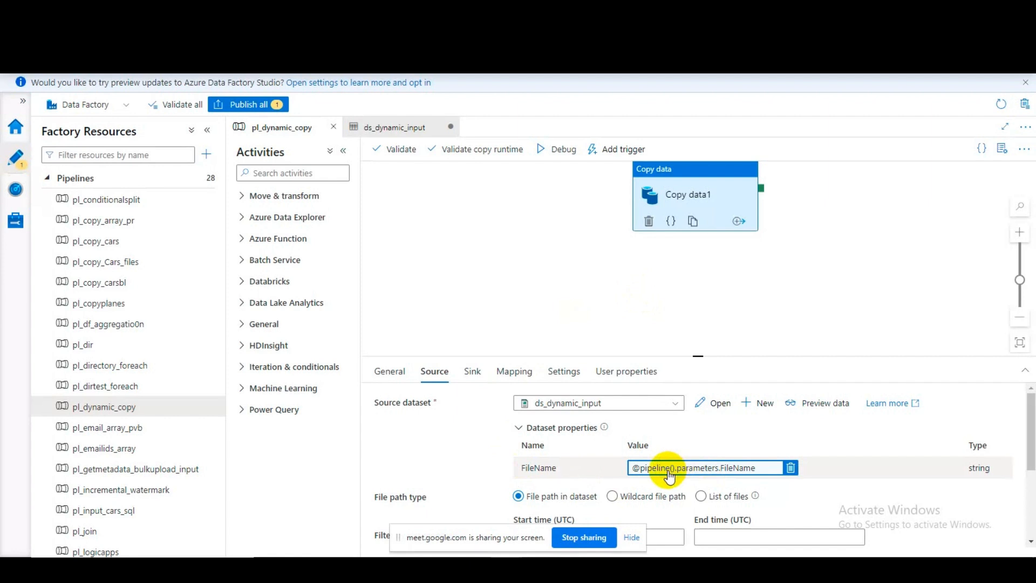
click(547, 265)
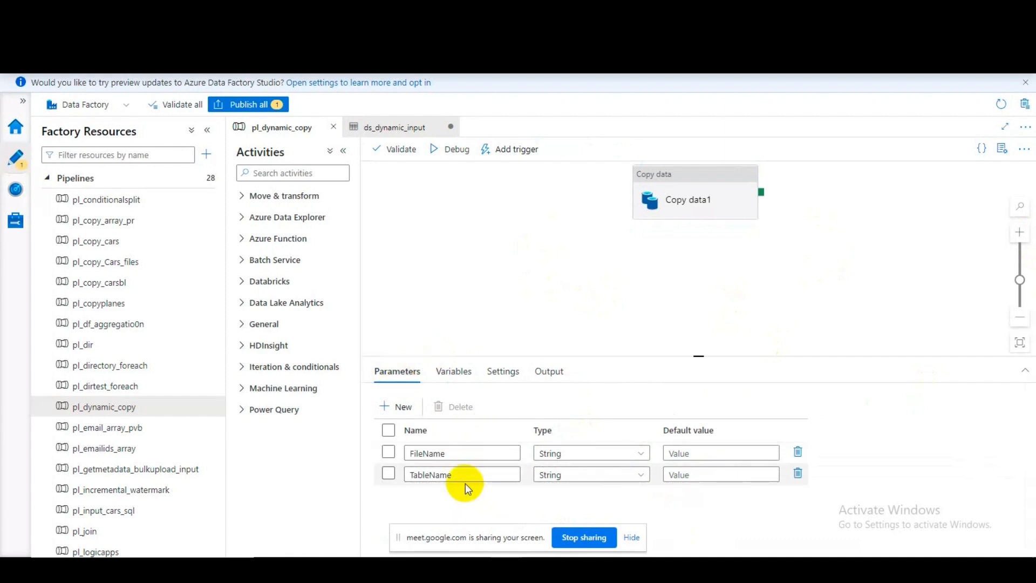
click(463, 453)
drag(461, 453, 405, 451)
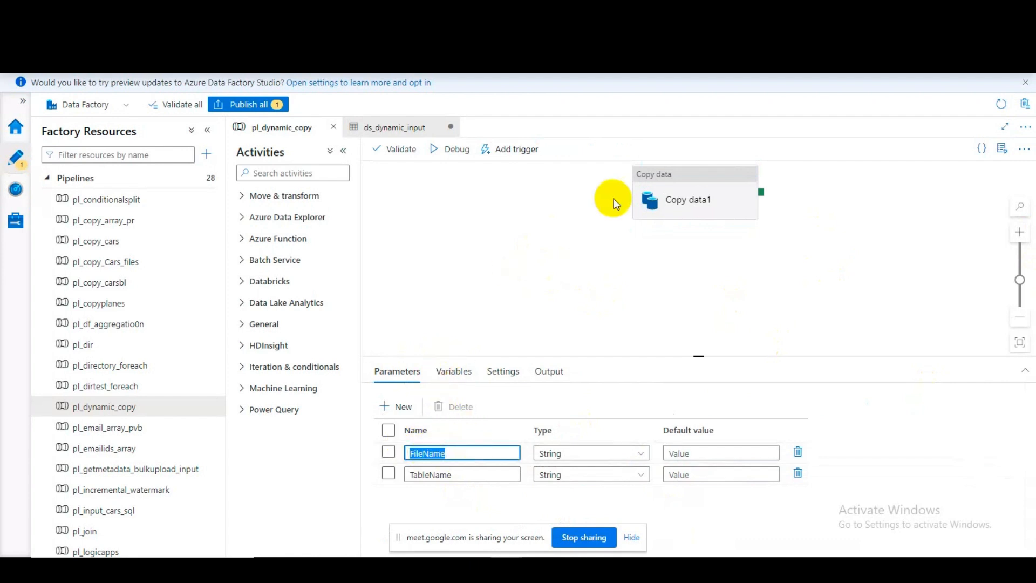
drag(465, 475, 411, 474)
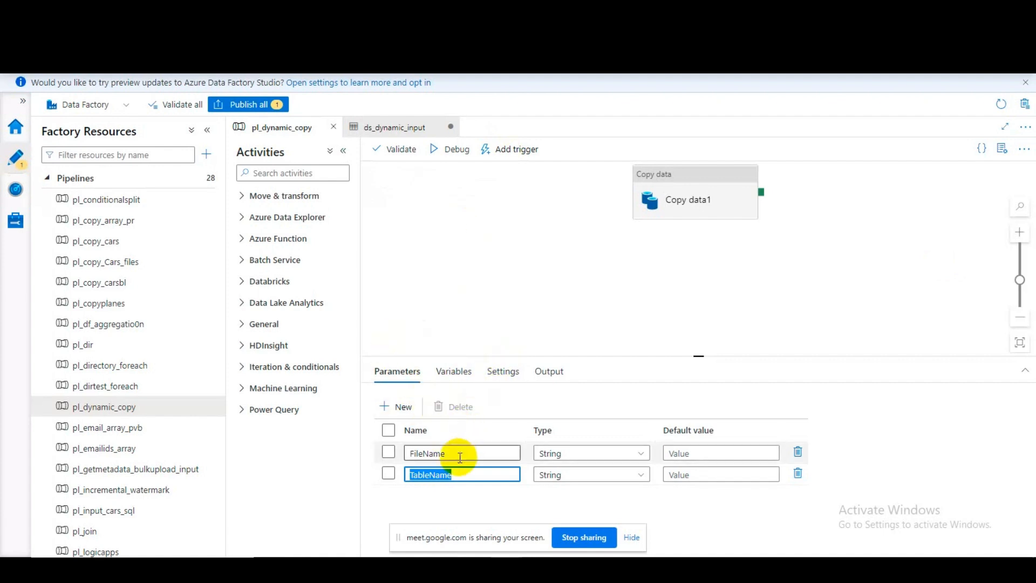
Step: Switch to the Excel notes and enter "parameter" in M7 and "dataset" in O7
click(597, 566)
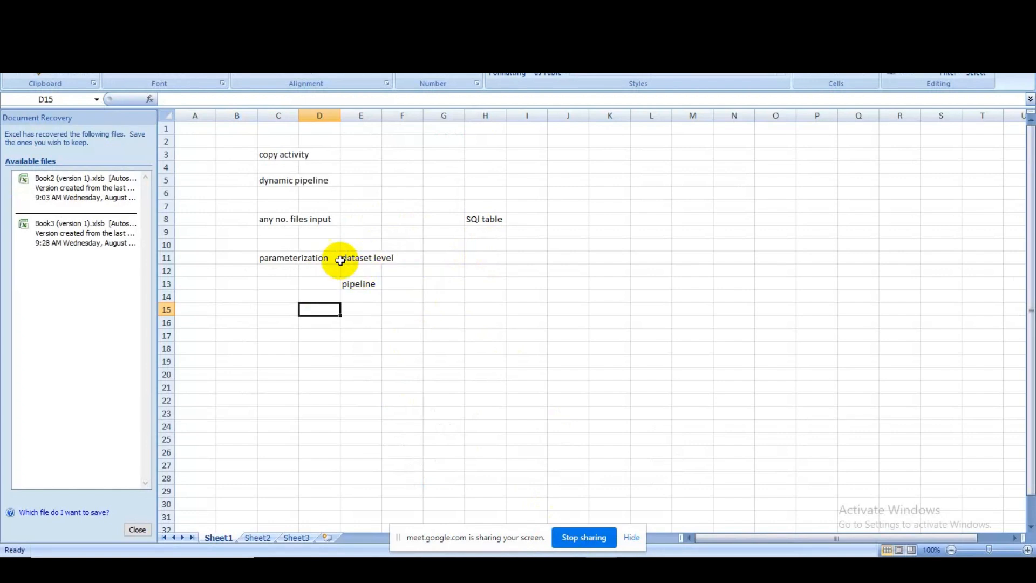
click(362, 270)
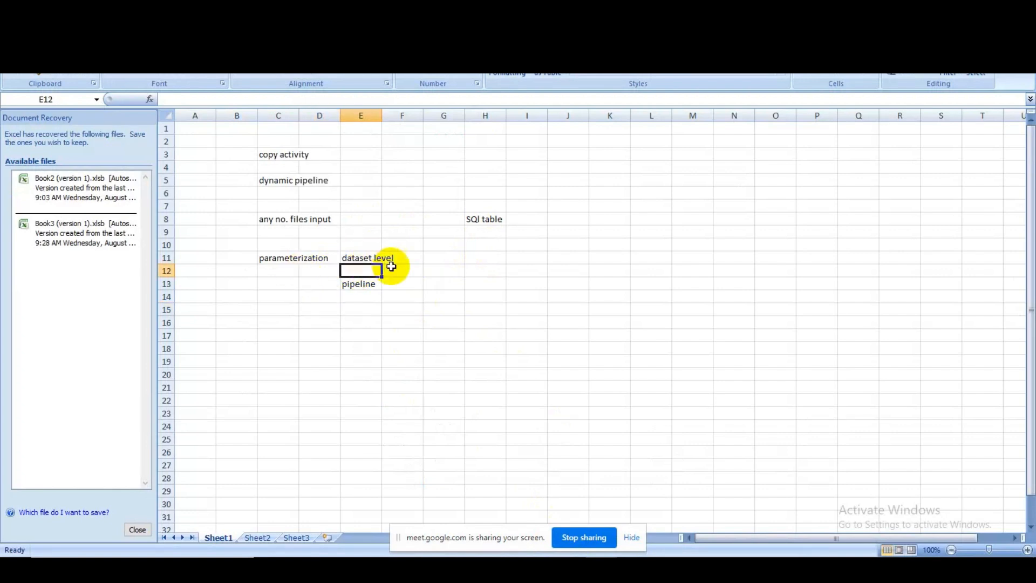
click(700, 206)
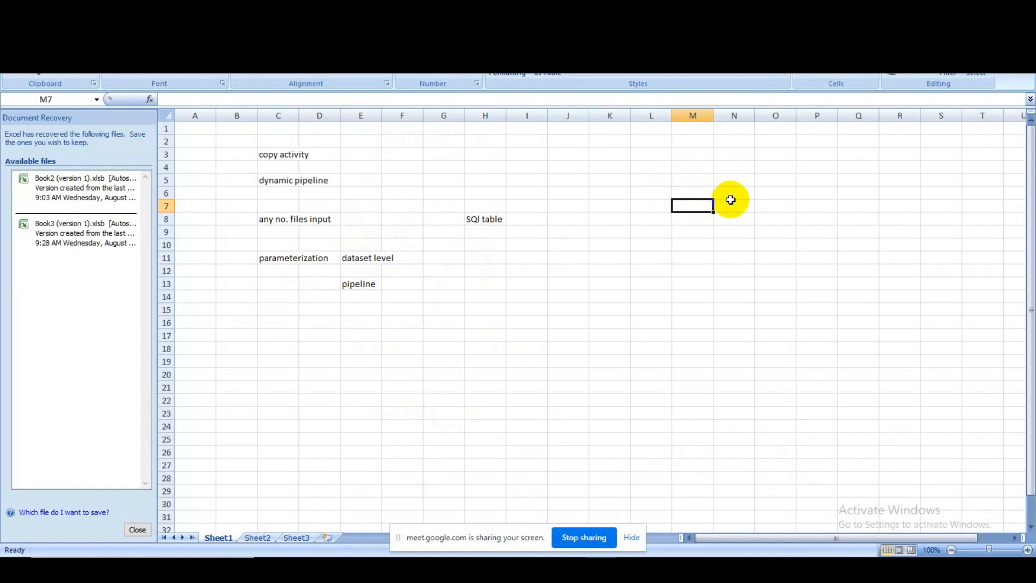
text(da)
key(BackSpace)
key(BackSpace)
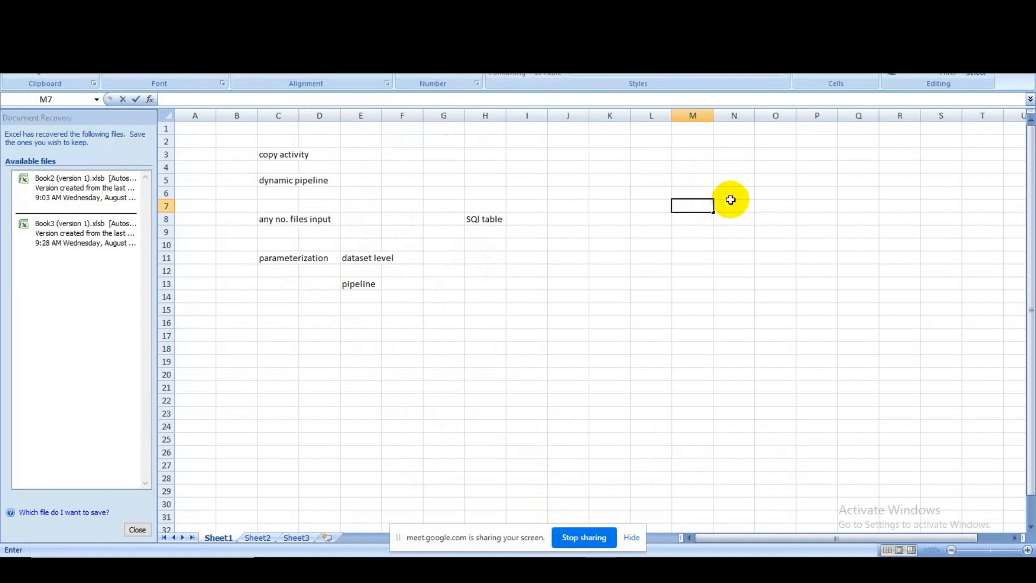
text(parameter)
key(Tab)
key(Tab)
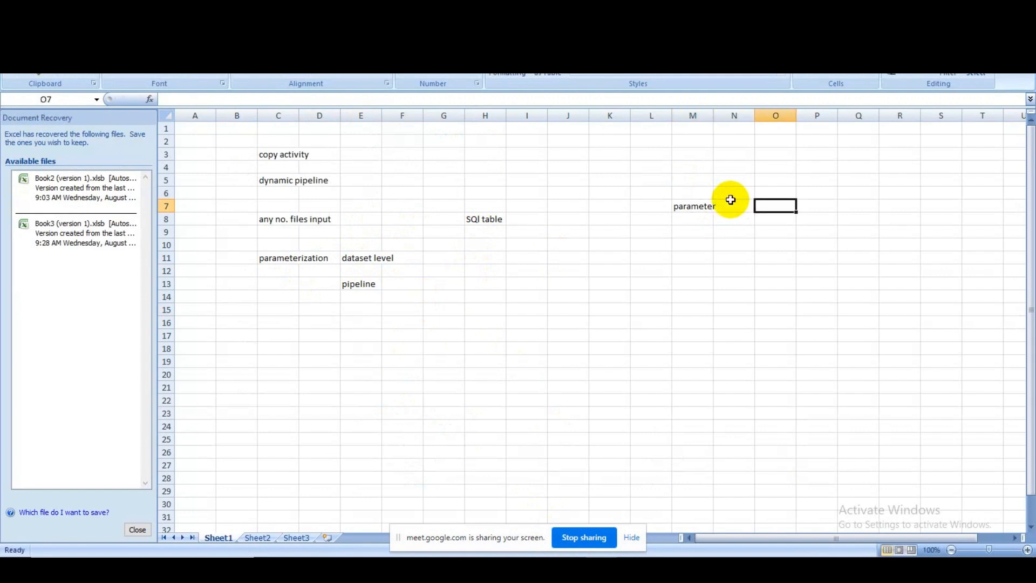
text(dataset)
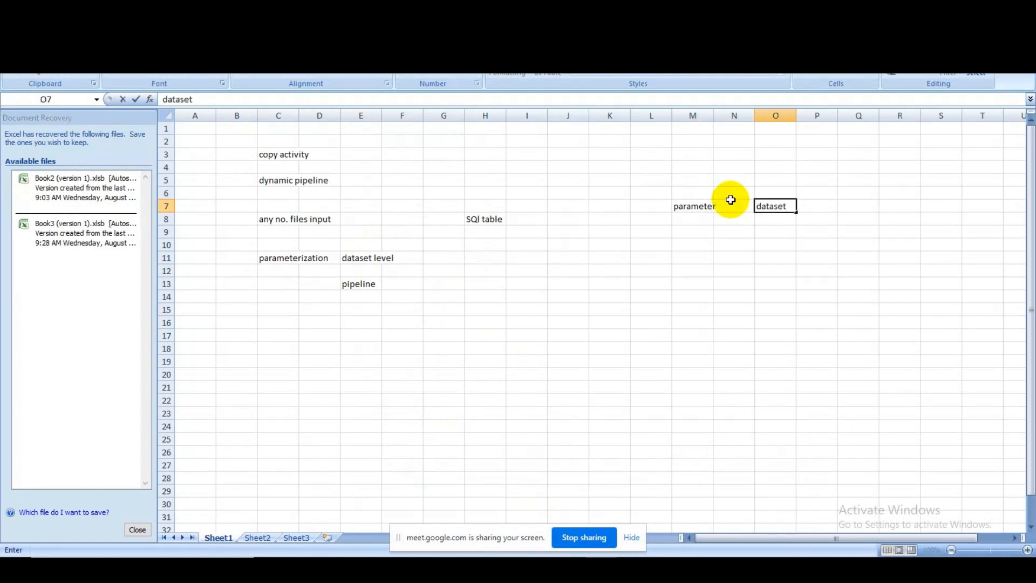
key(Return)
key(Return)
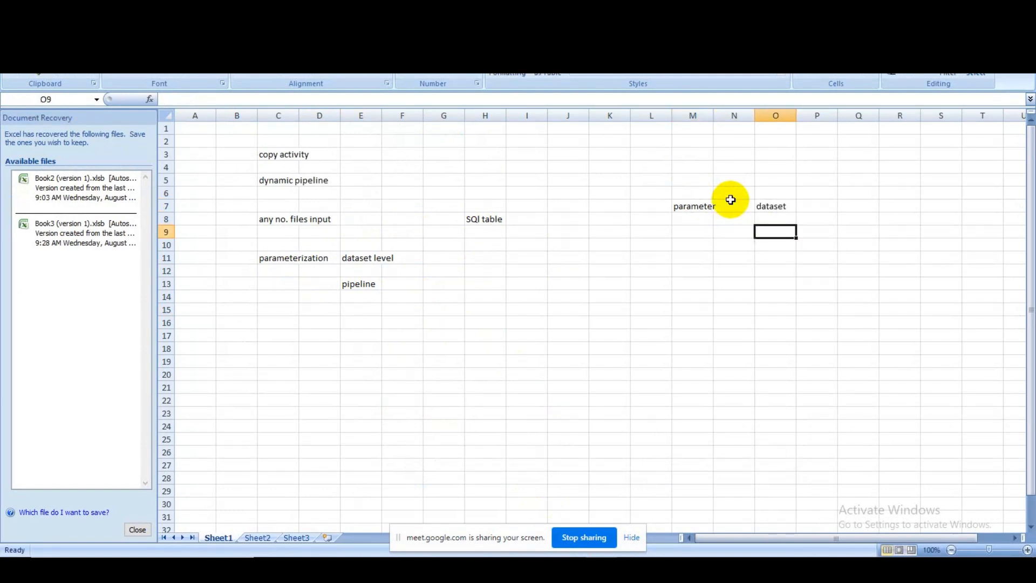
Step: Enter "manually?" in M9 and "pipeline?" in M10 beneath the parameter heading
key(Left)
key(Left)
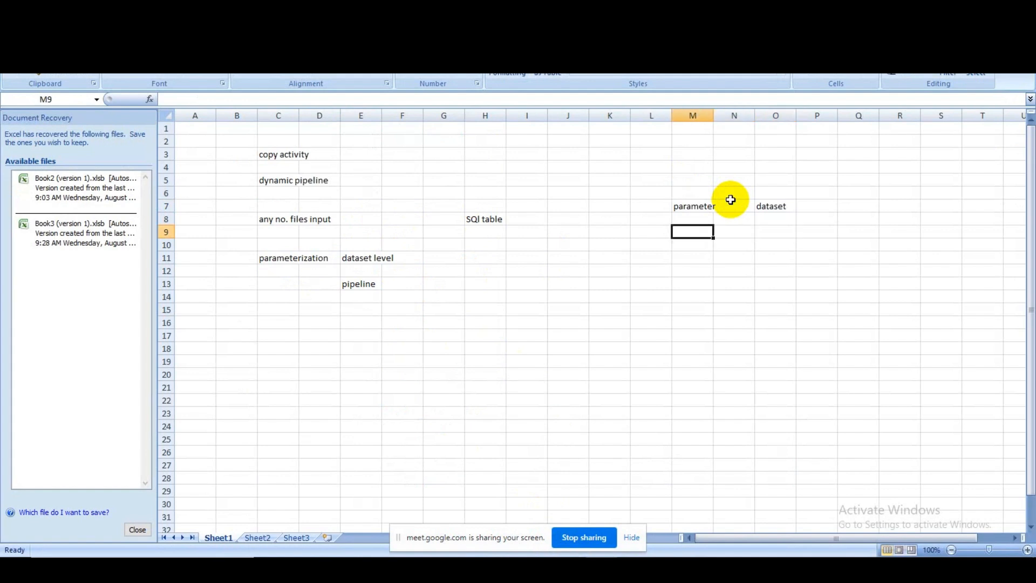
text(manuall)
text(y)
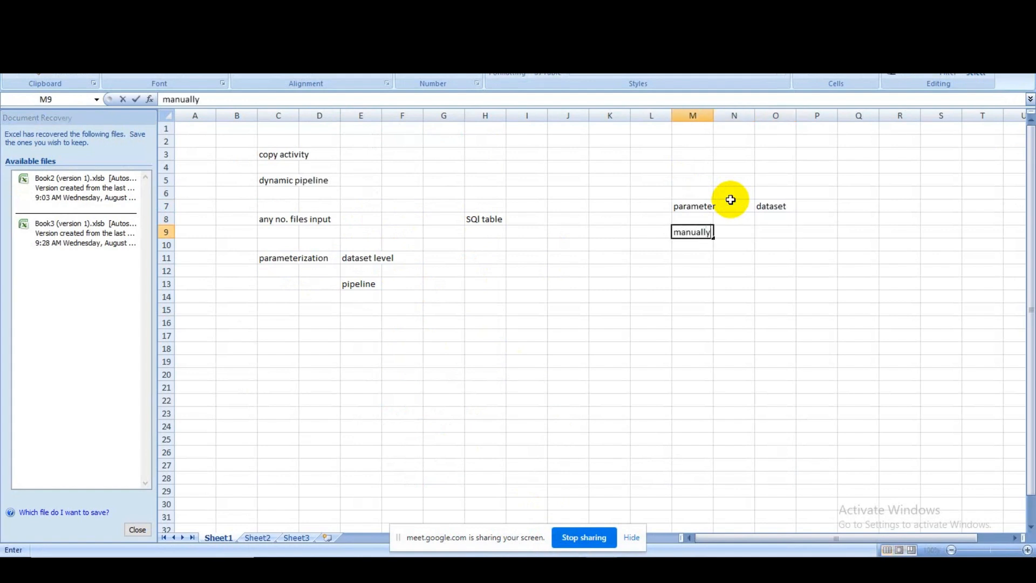
text(?)
key(Return)
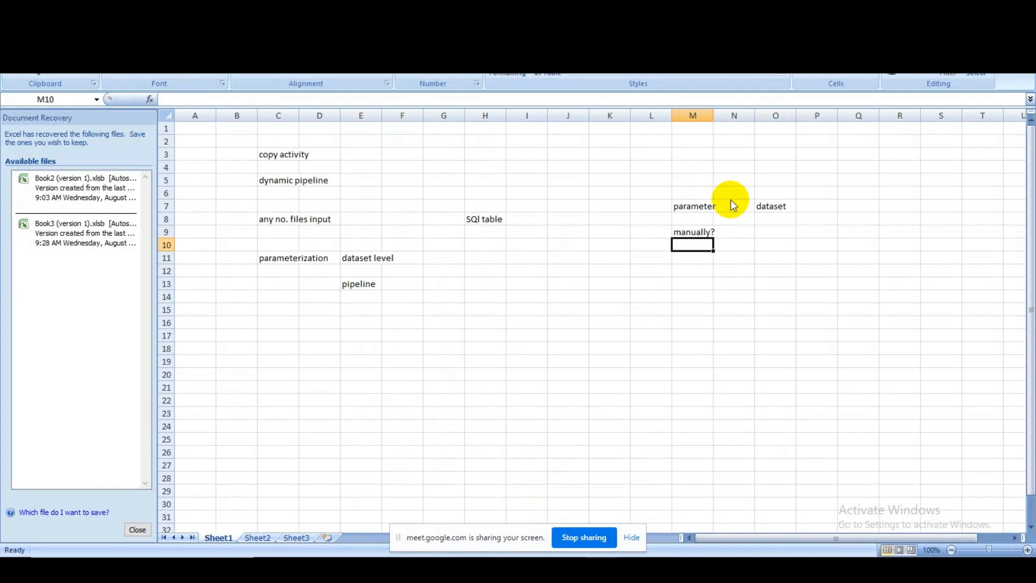
text(p)
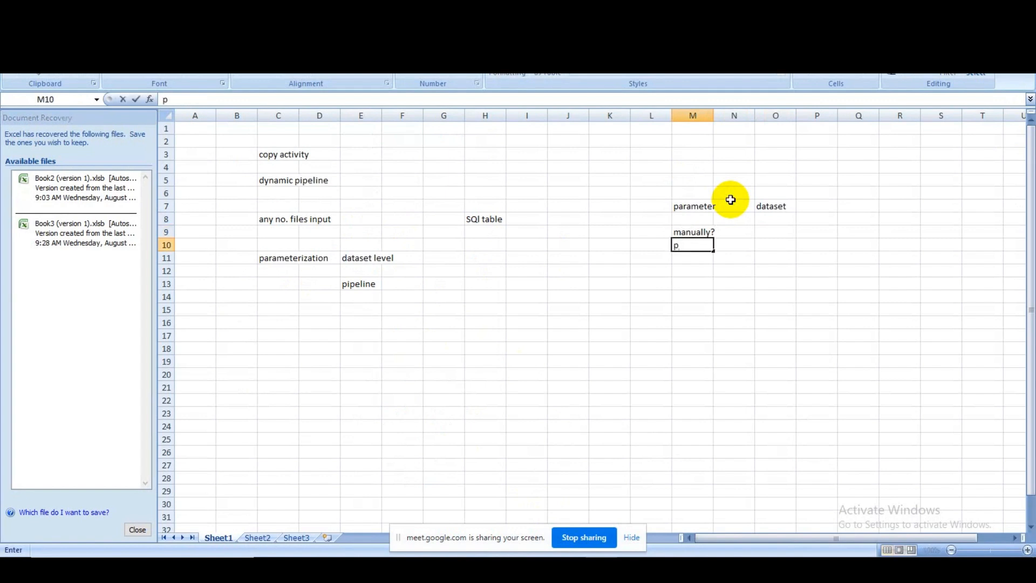
text(ipeline?)
click(703, 233)
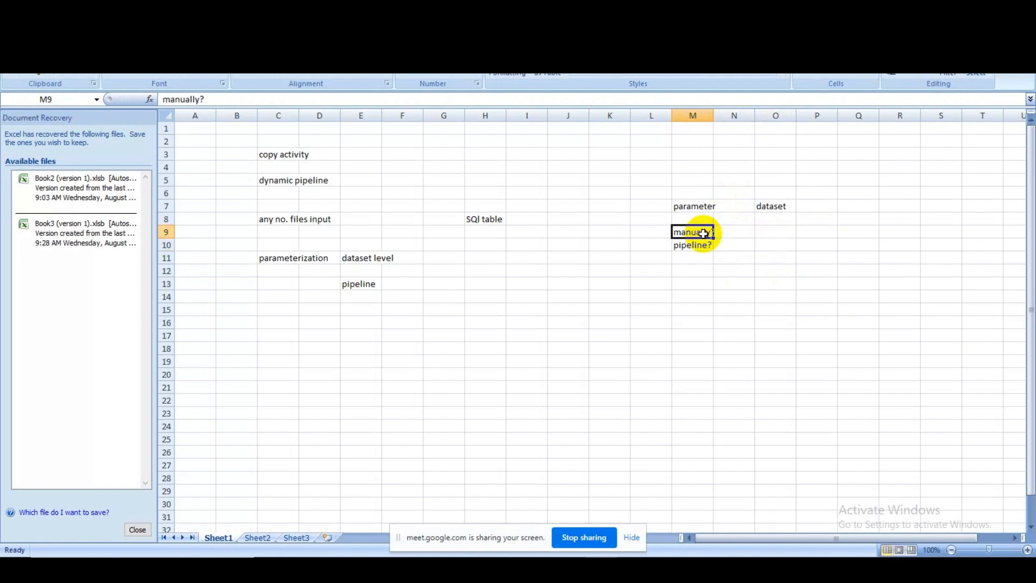
Step: Point out the pipeline? note in M10 and the dataset heading in O7
click(702, 241)
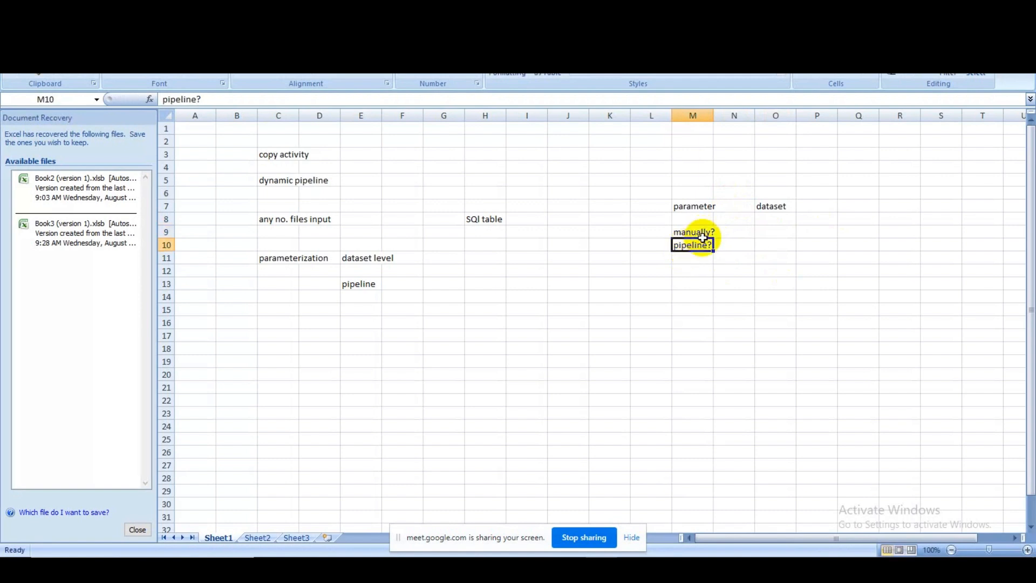
click(776, 206)
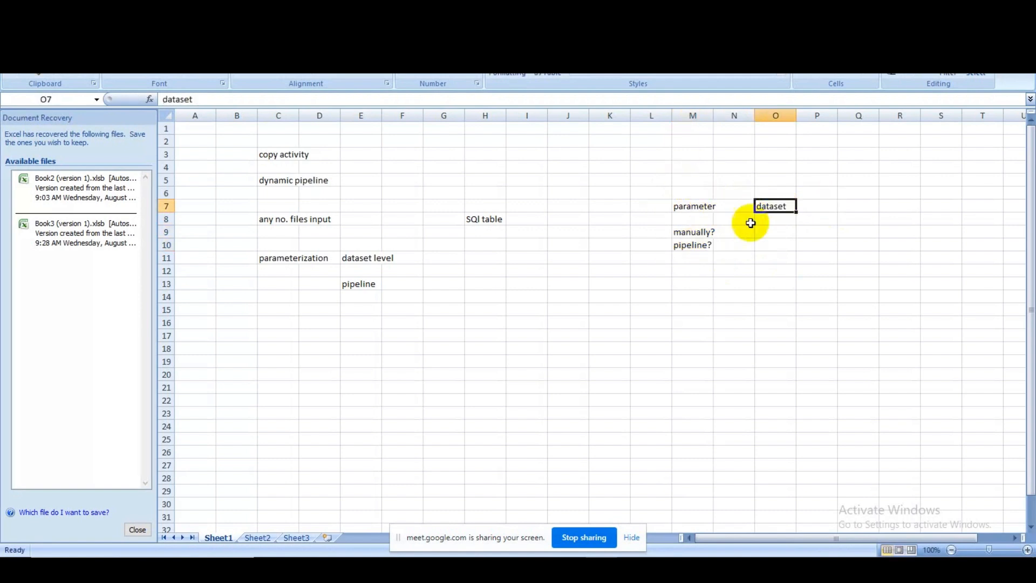
click(692, 244)
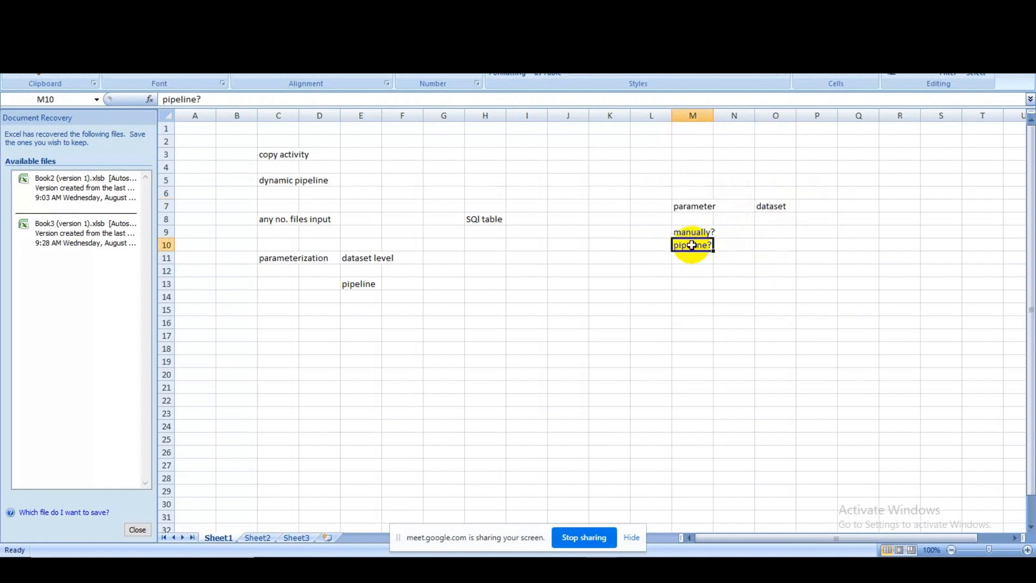
Step: Enter "parameter" in N11 beside and below the pipeline? note
click(740, 256)
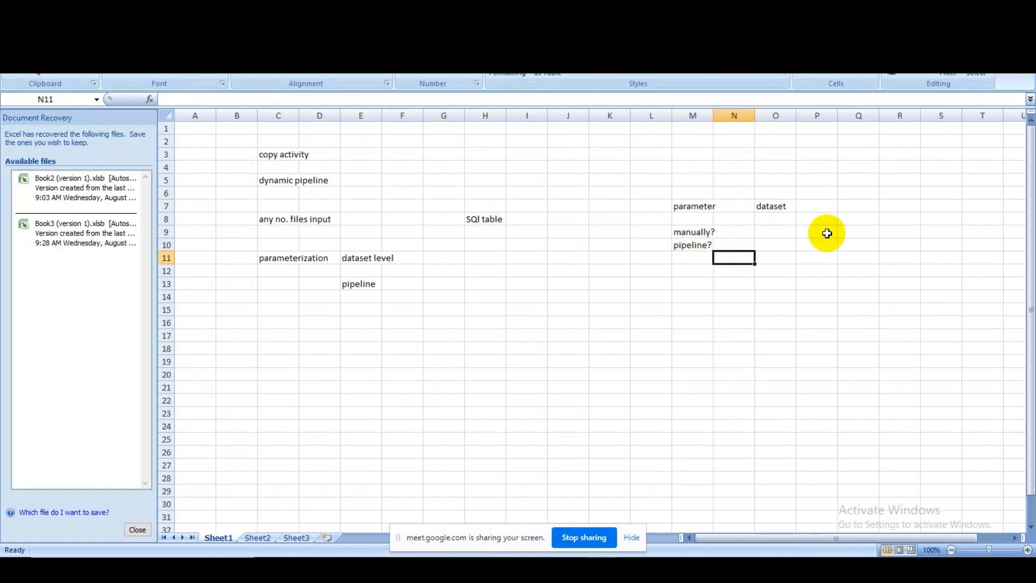
text(para)
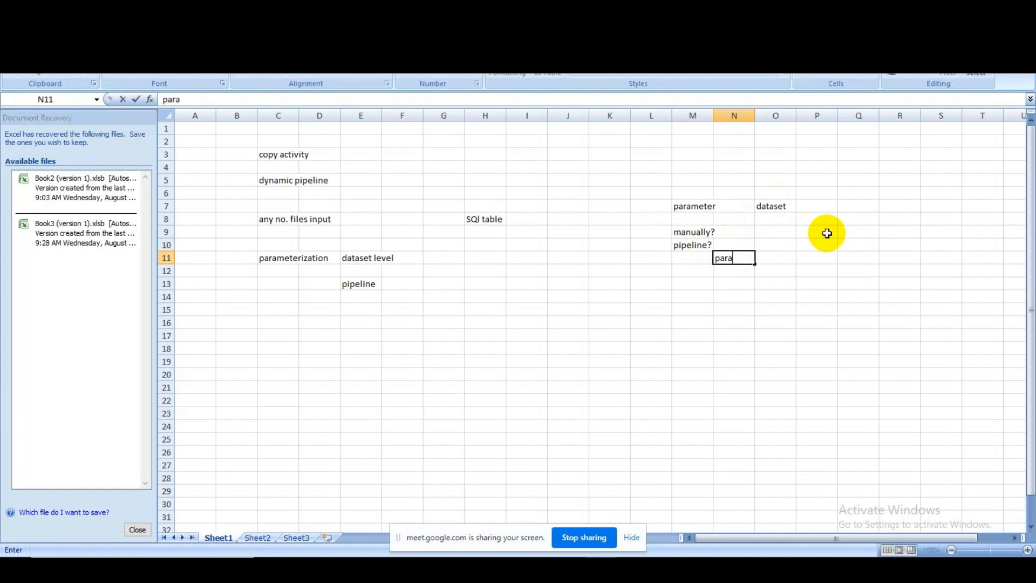
key(BackSpace)
text(ameter)
Step: Switch to Data Factory and review the Copy data1 source's FileName dynamic content, leaving it unchanged, and its sink settings
key(alt+Tab)
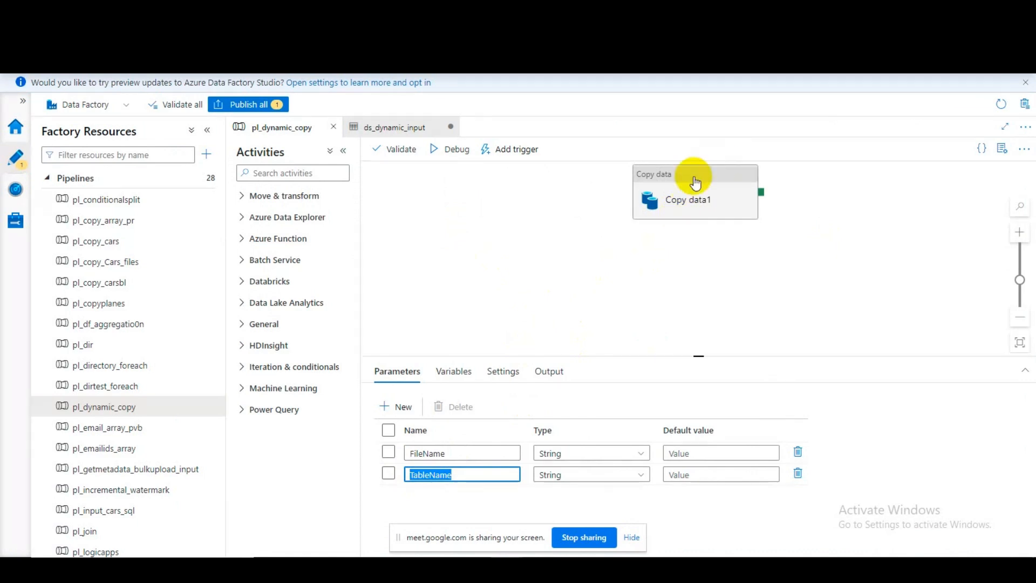
click(694, 182)
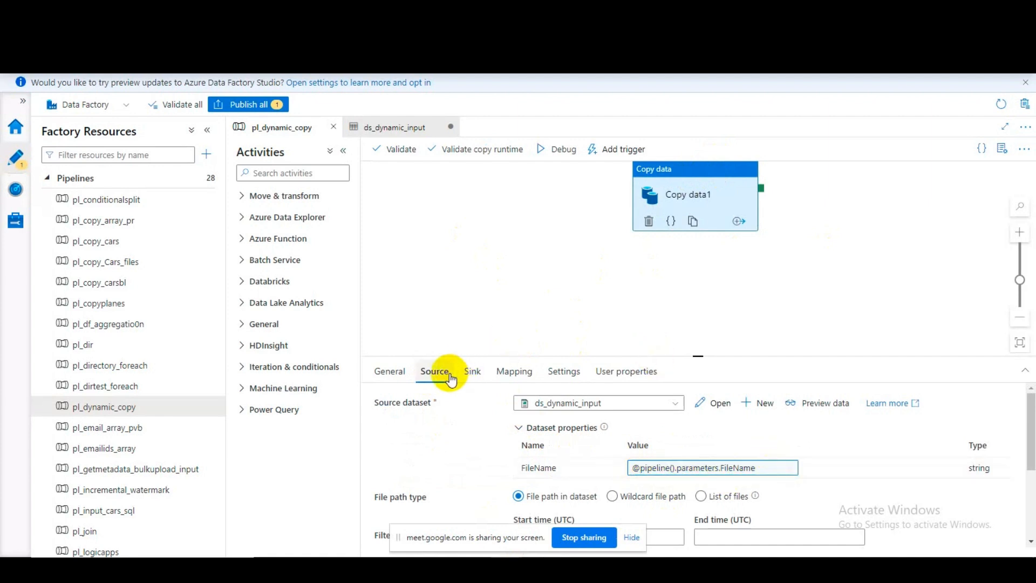
click(763, 467)
click(766, 388)
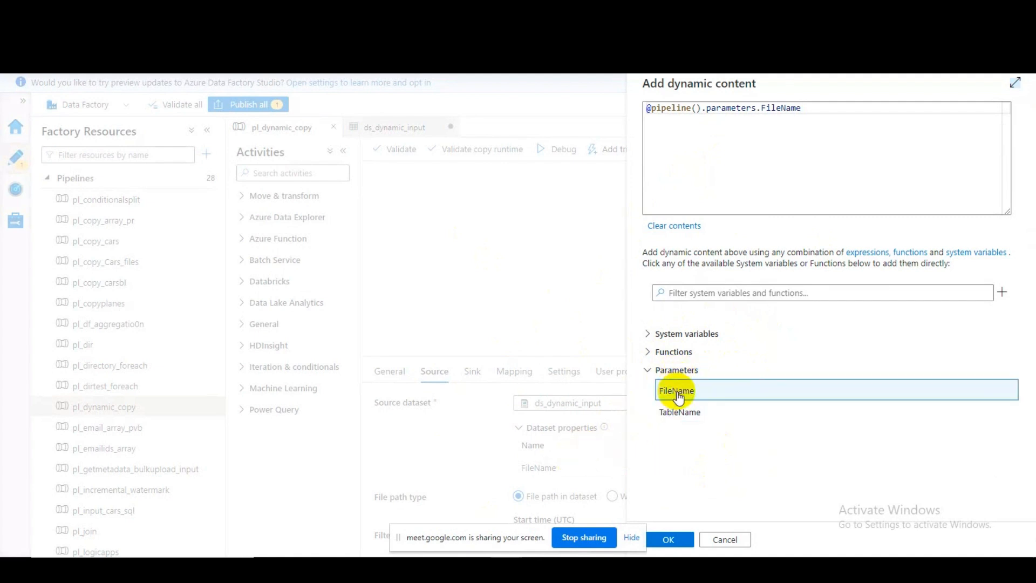
click(736, 539)
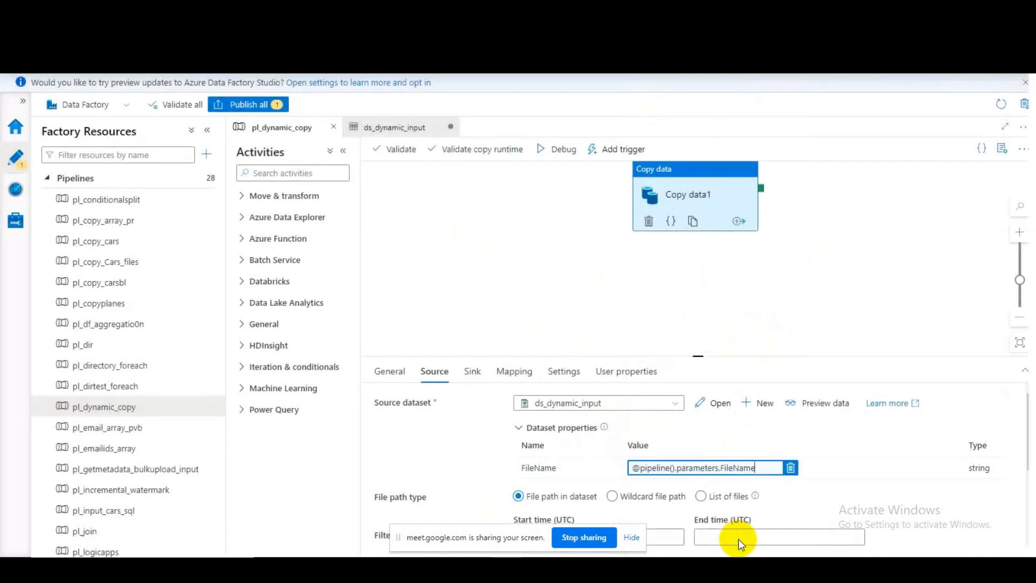
click(469, 373)
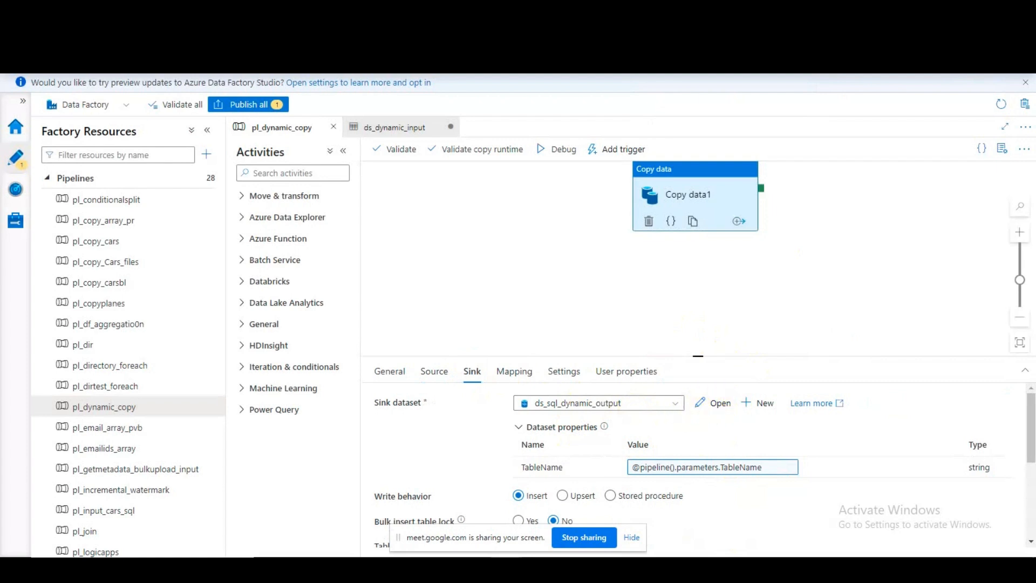
Step: Switch to the Excel notes and enter "sink" in H16
key(alt+Tab)
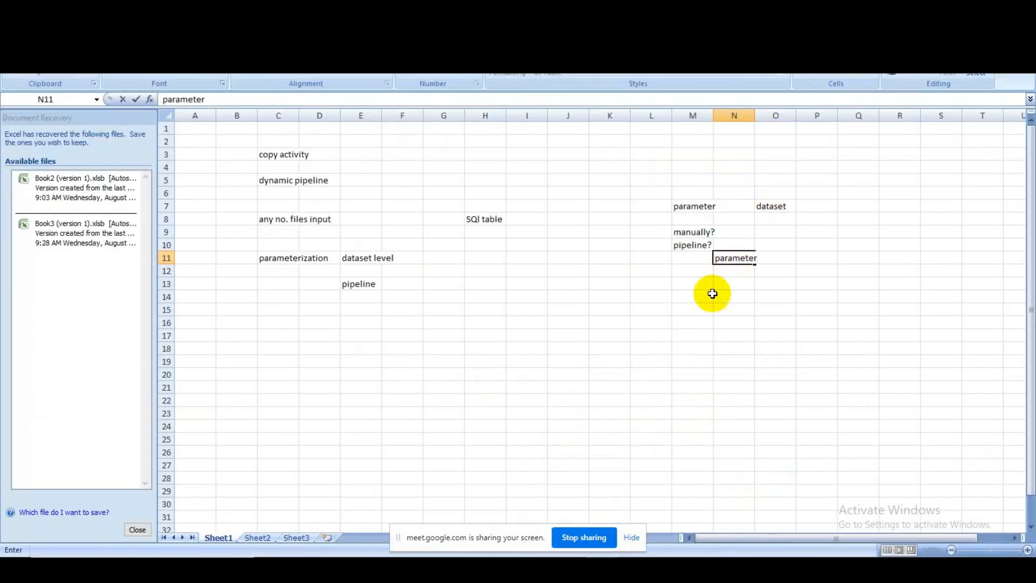
click(470, 322)
text(sink)
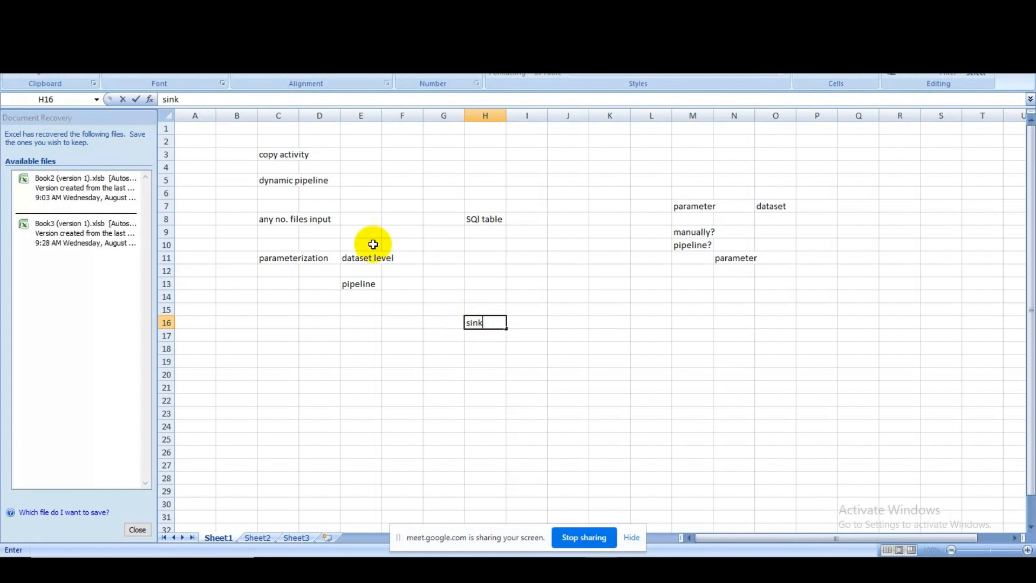
Step: Point out the copy activity, any no. files input, SQl table and sink notes, highlighting H8 to H16
click(274, 155)
click(269, 221)
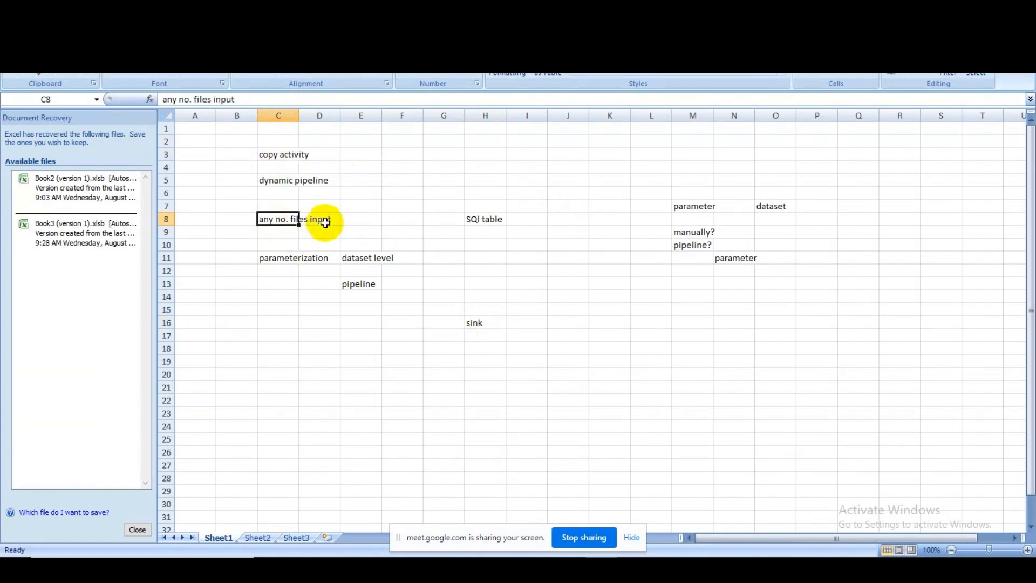
click(482, 217)
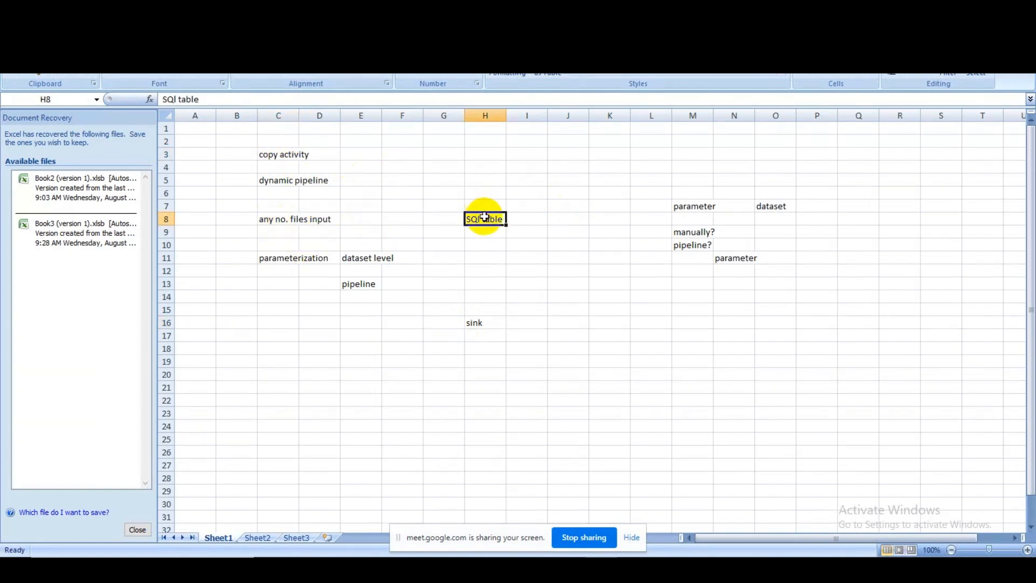
click(475, 324)
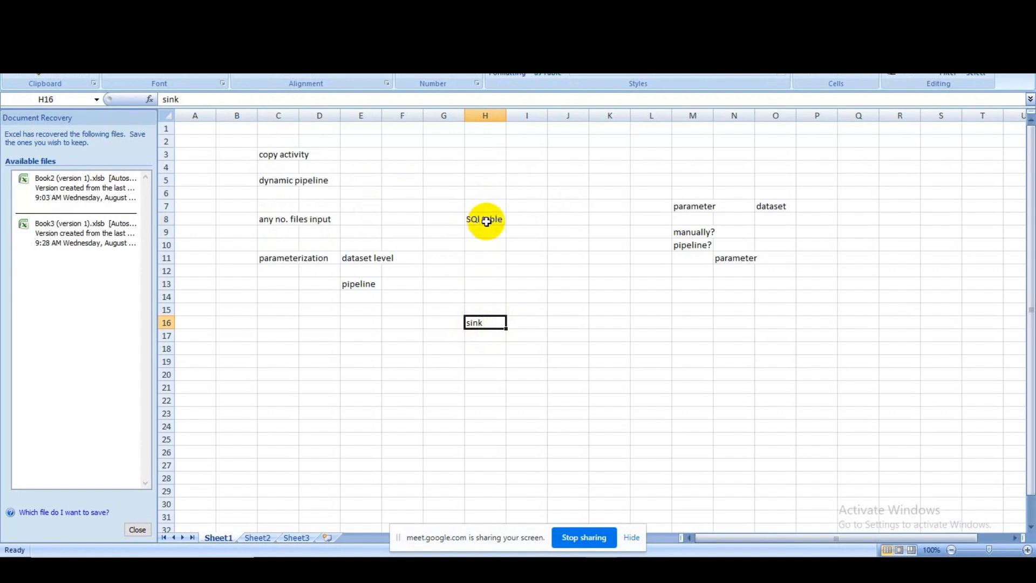
drag(485, 220, 484, 324)
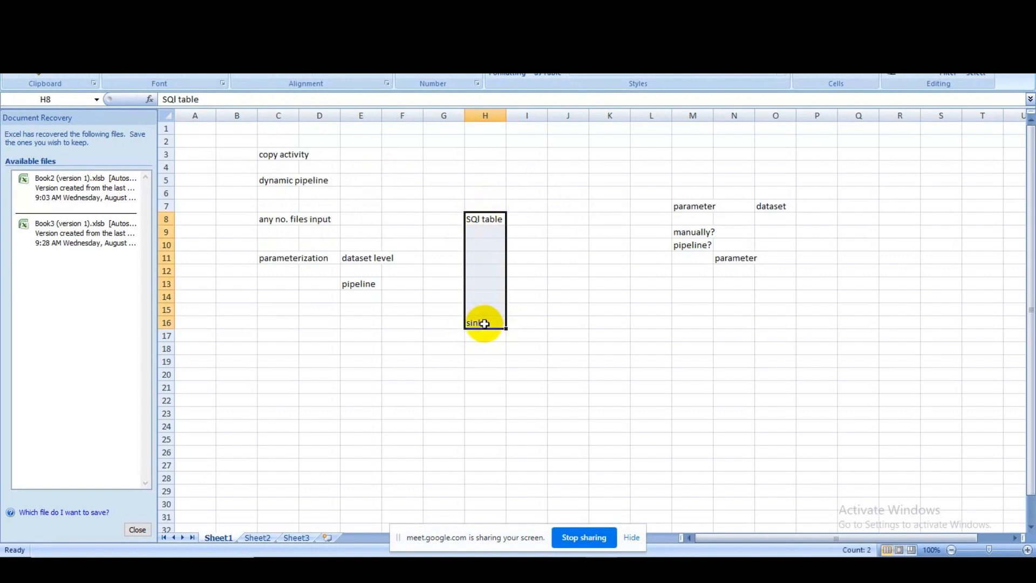
Step: Switch to Data Factory, review the ds_sql_dynamic_output dataset's parameters and connection, and highlight the TableName property in the Copy data1 sink
key(alt+Tab)
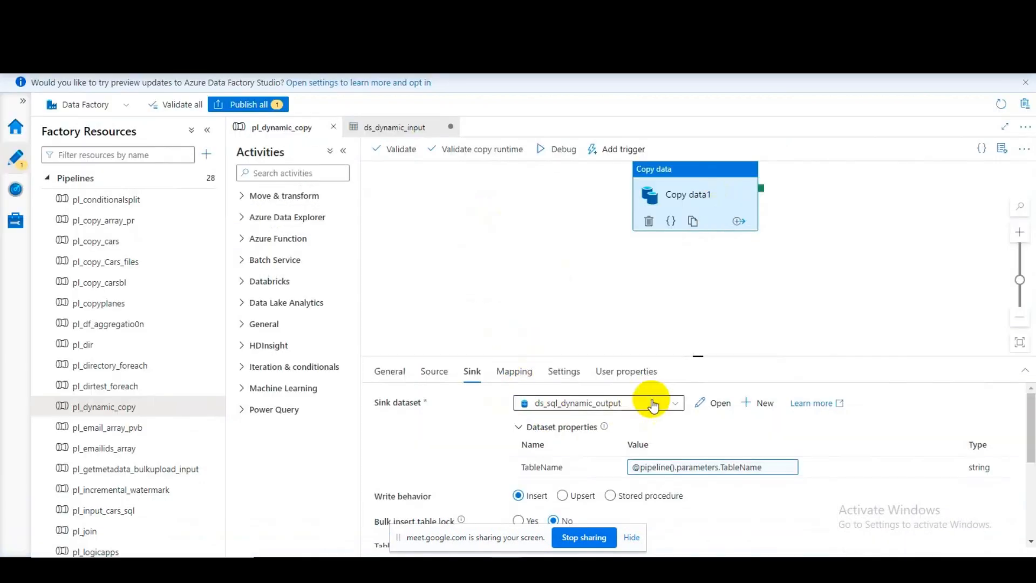
click(696, 402)
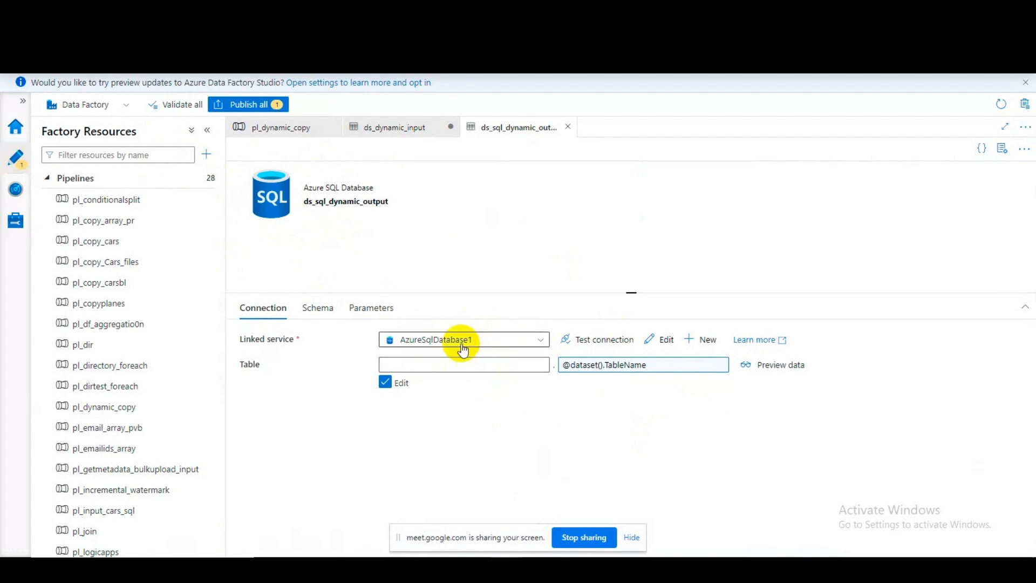
click(377, 312)
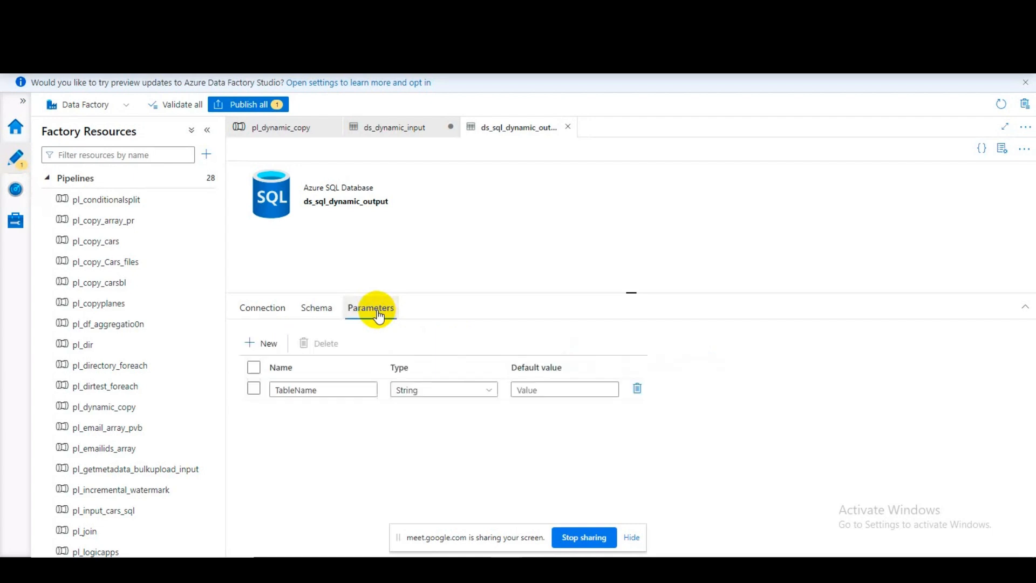
click(278, 307)
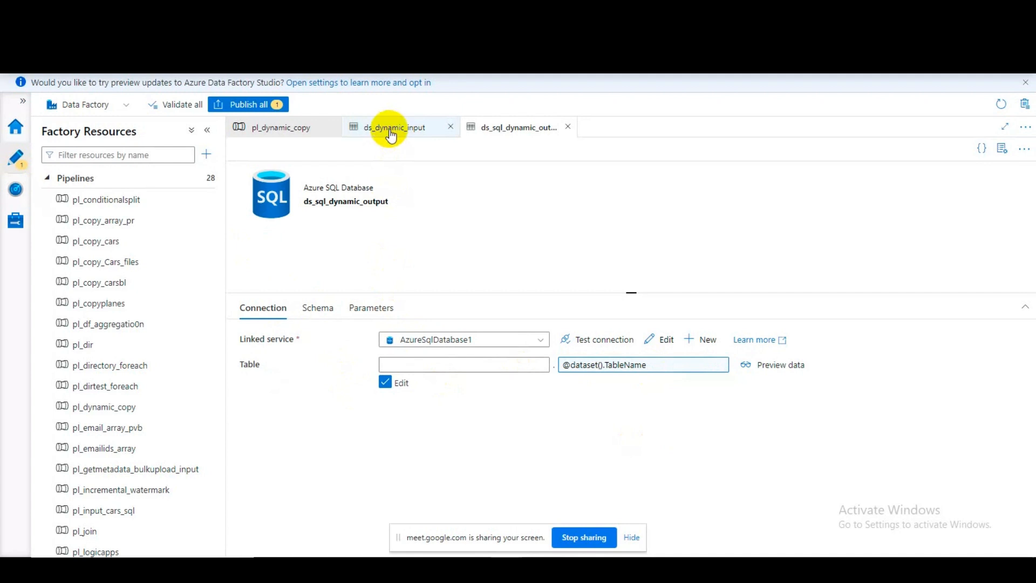
click(263, 134)
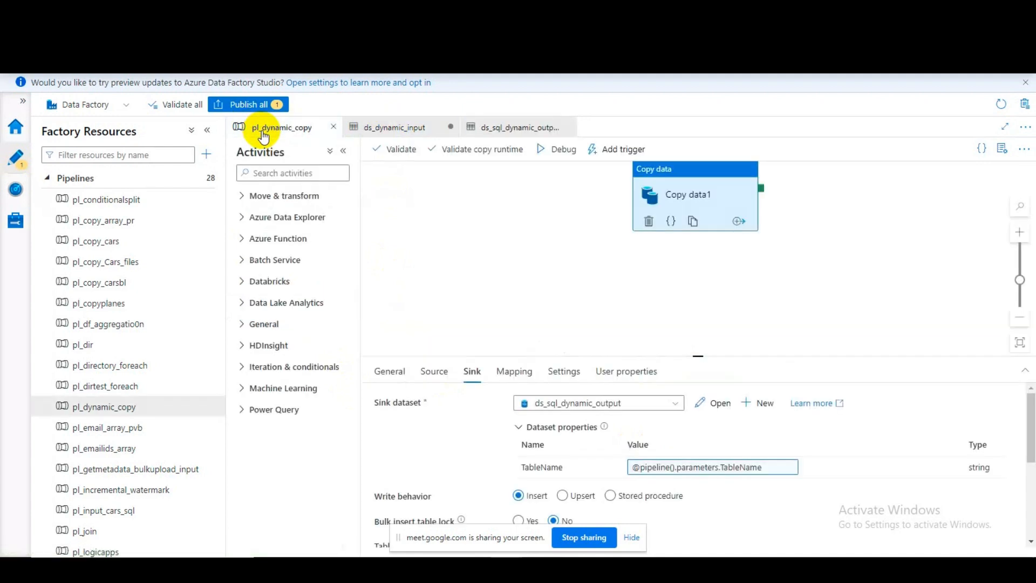
drag(566, 468, 521, 467)
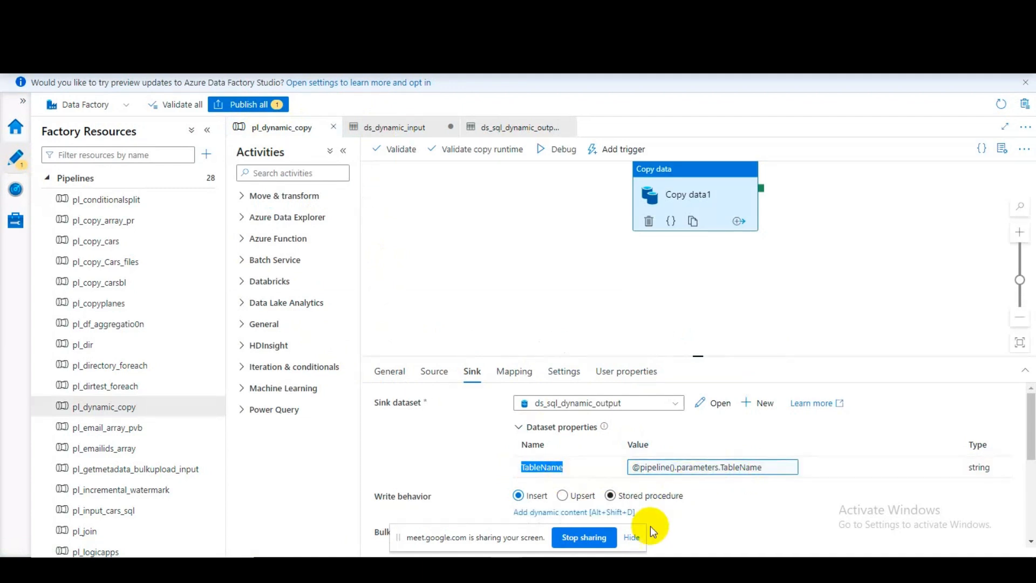
Step: Switch to the Excel notes and point out manually? in M9 and pipeline? in M10
click(611, 570)
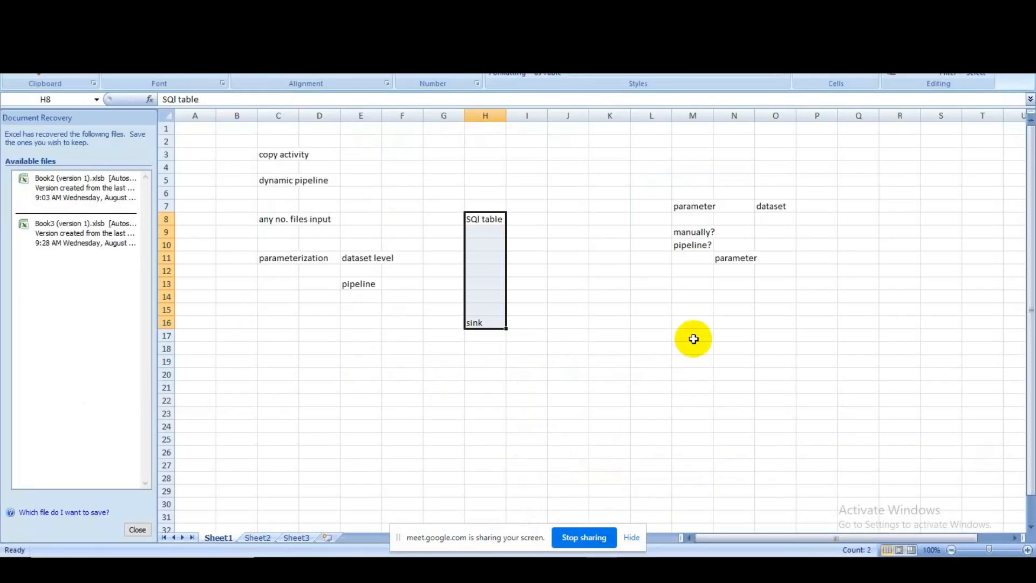
click(689, 232)
click(696, 246)
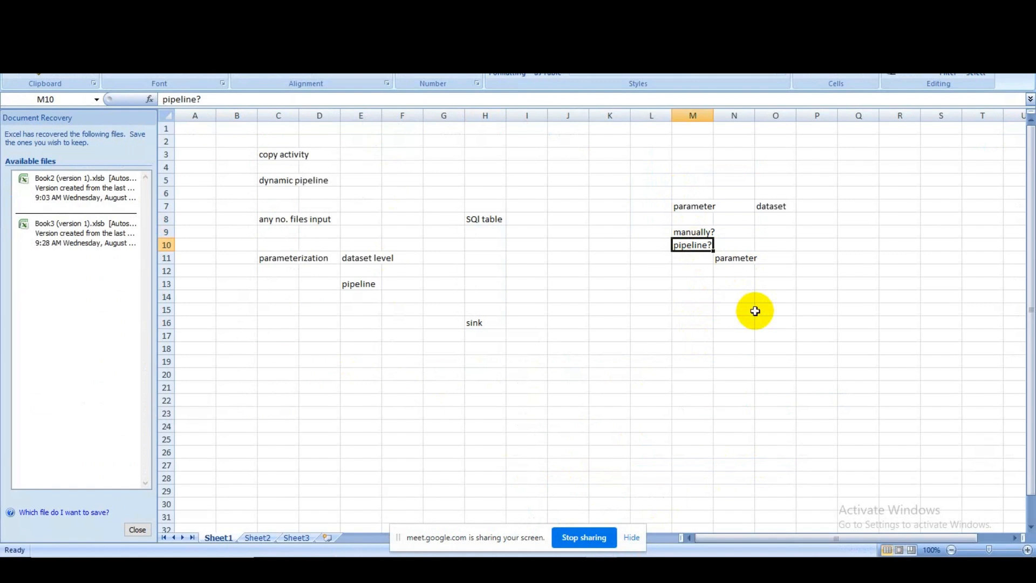
Step: Switch to Data Factory, review the remaining Copy data1 sink settings including the table option, and browse the factory's pipeline list
key(alt+Tab)
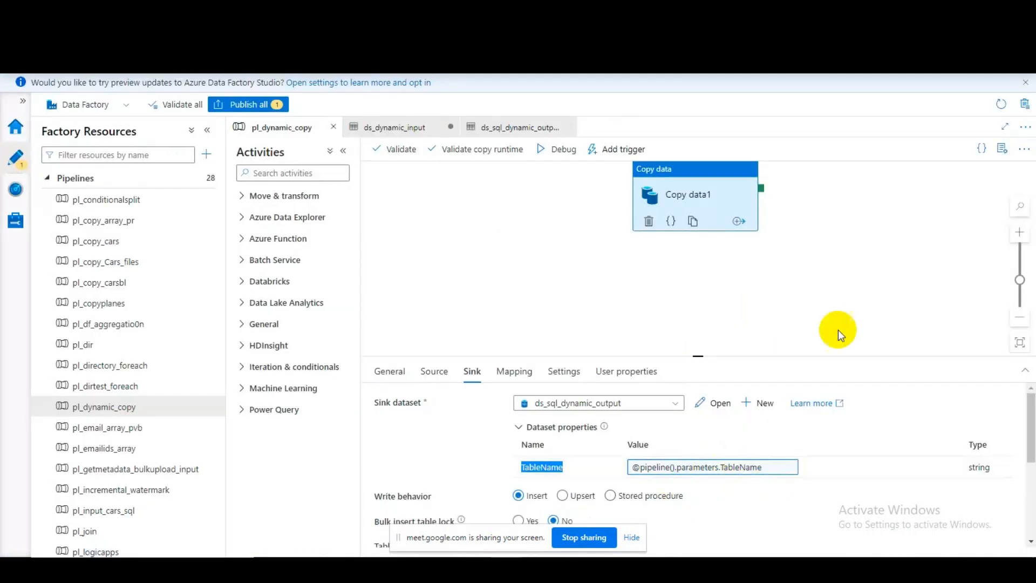
scroll(649, 384, down, 3)
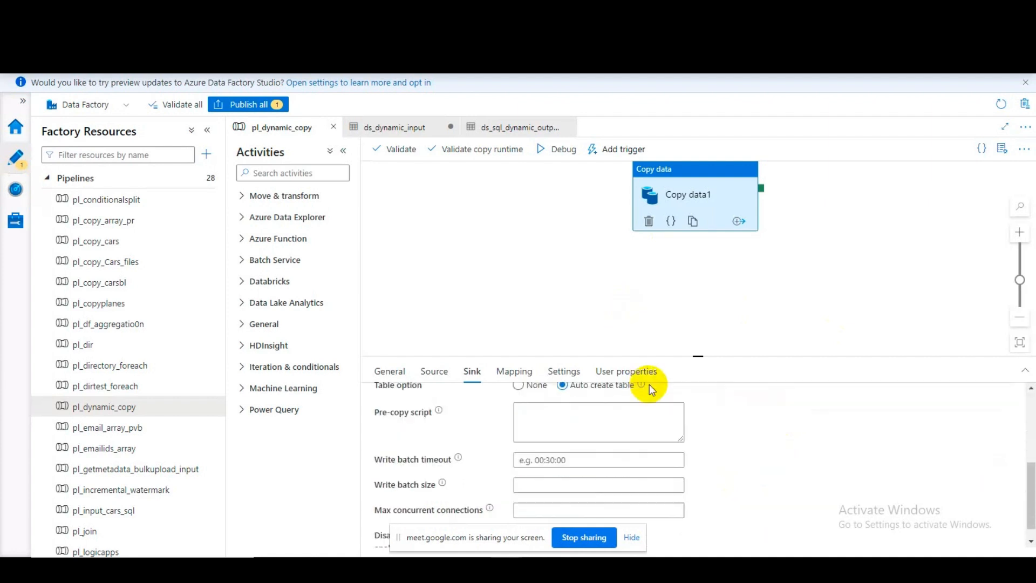
scroll(678, 387, up, 2)
scroll(679, 387, up, 1)
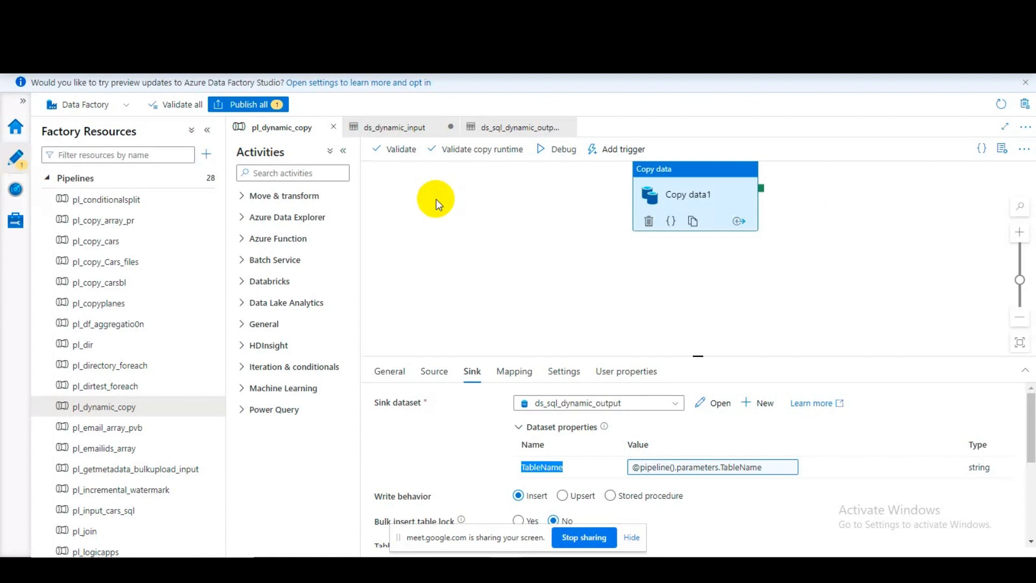
scroll(148, 509, down, 1)
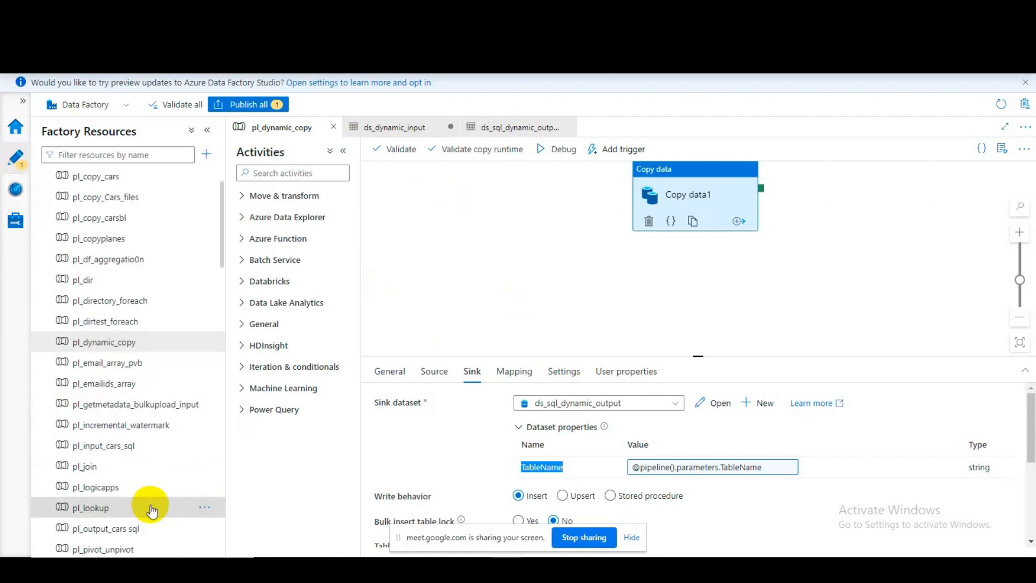
scroll(152, 511, down, 1)
scroll(152, 511, up, 2)
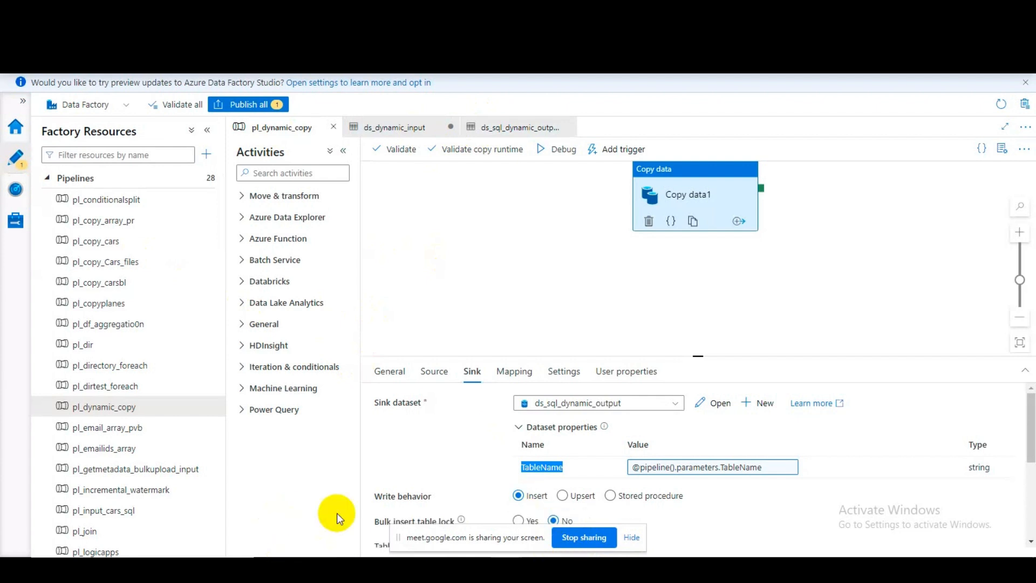
Step: Show the desktop, open the ADF folder full screen and go into its Assigment3 subfolder
key(super+d)
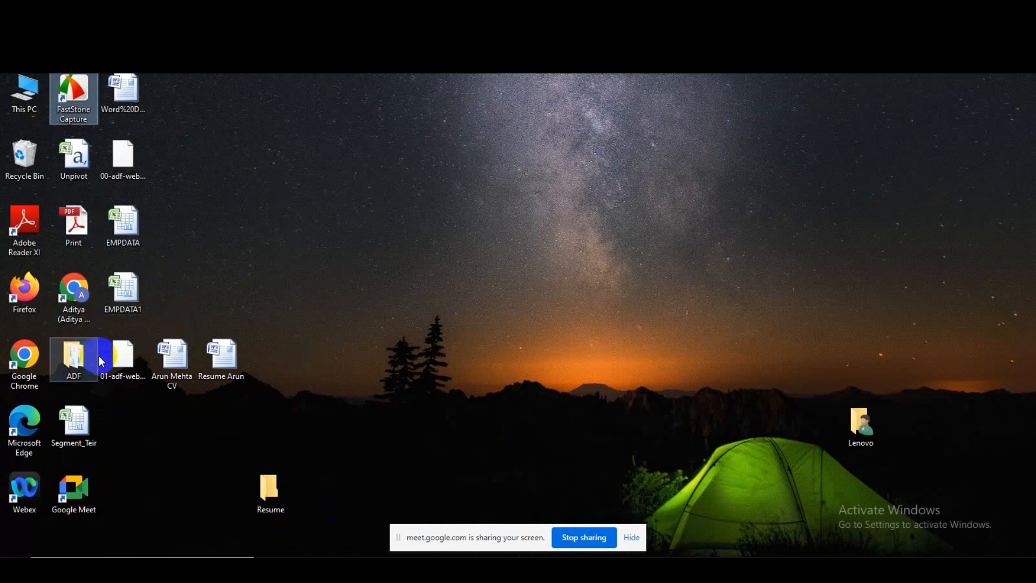
double_click(74, 356)
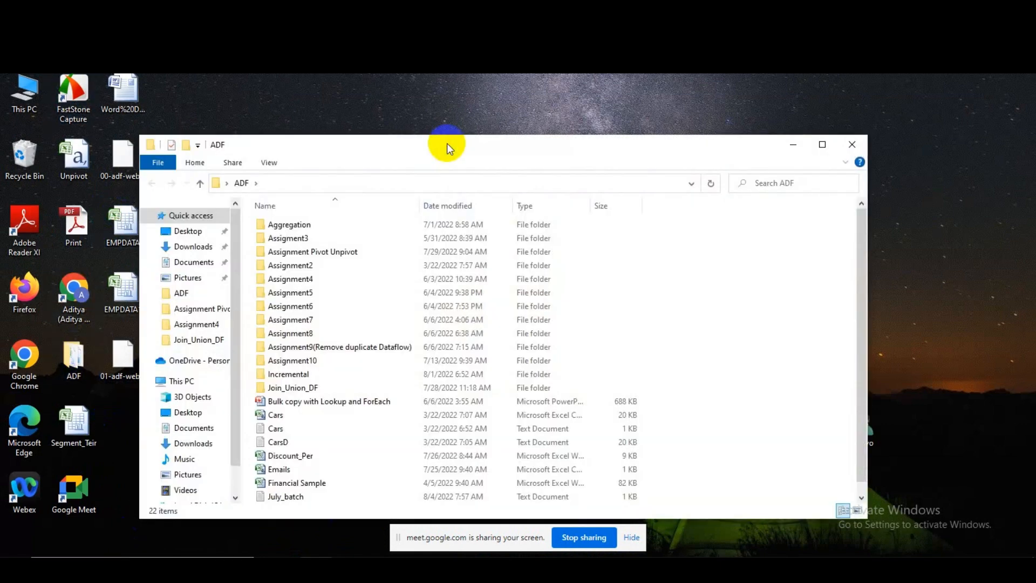
click(822, 145)
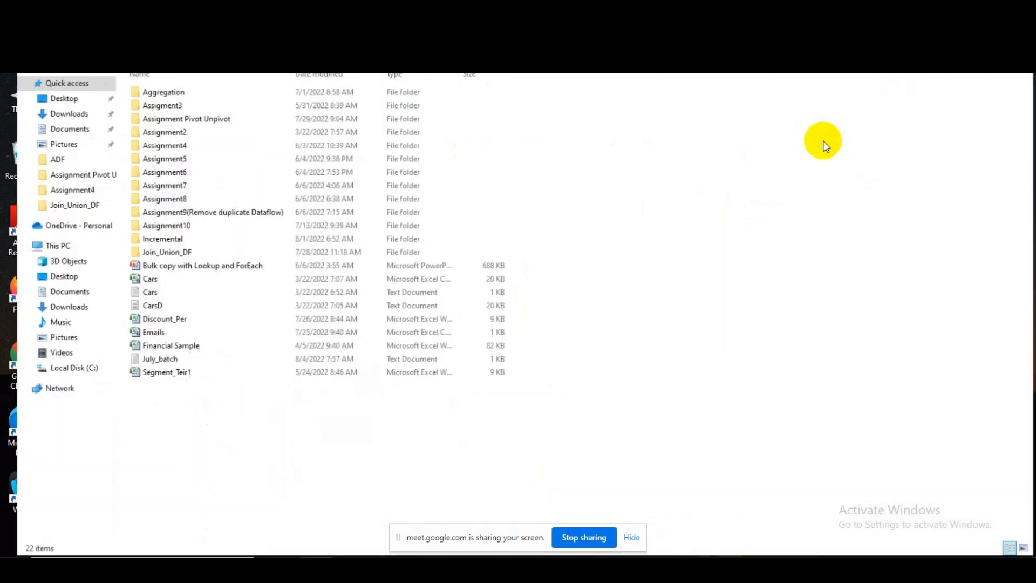
click(154, 99)
double_click(154, 100)
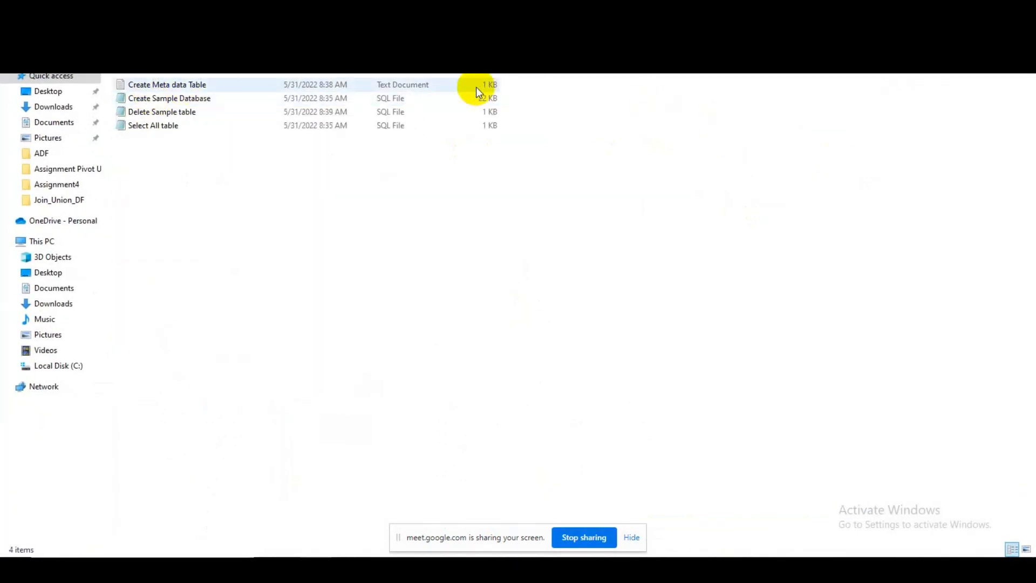
Step: View the Create Meta data Table script, close it and open the Select All table script
double_click(185, 86)
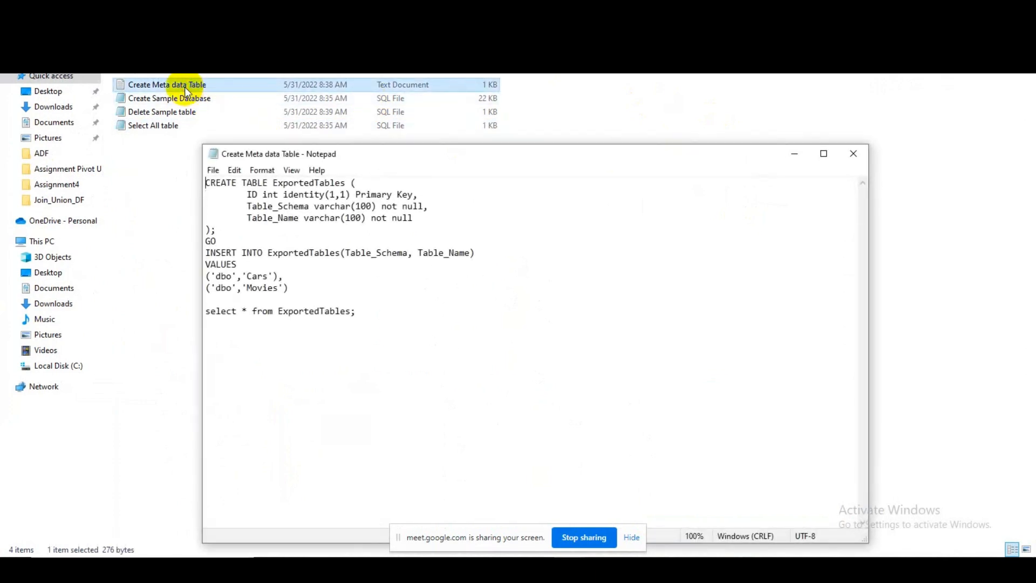
click(854, 155)
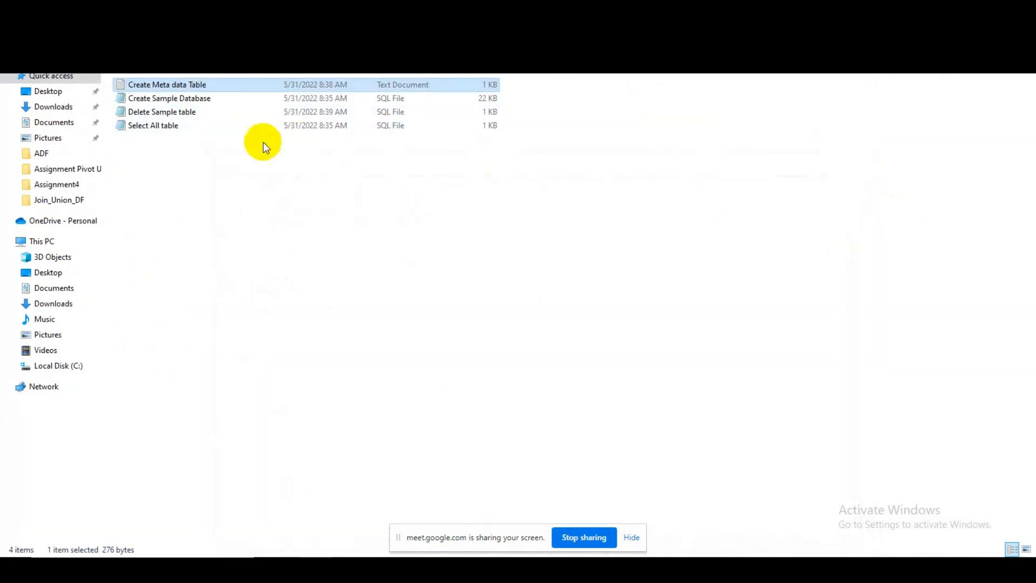
double_click(145, 124)
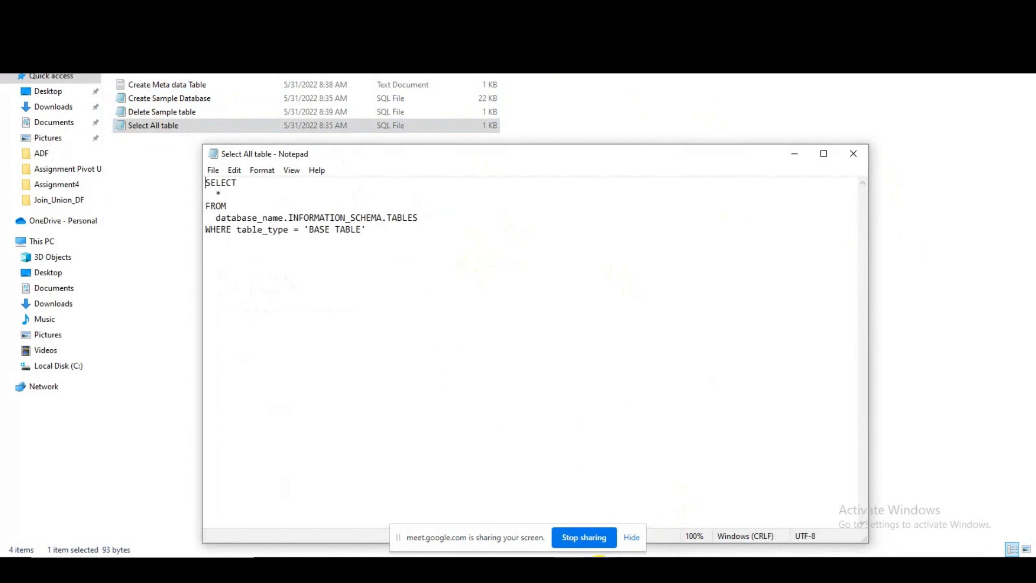
Step: Switch to the Excel notes and on Sheet2 enter SQL DB in D3 and tables in D5
click(599, 572)
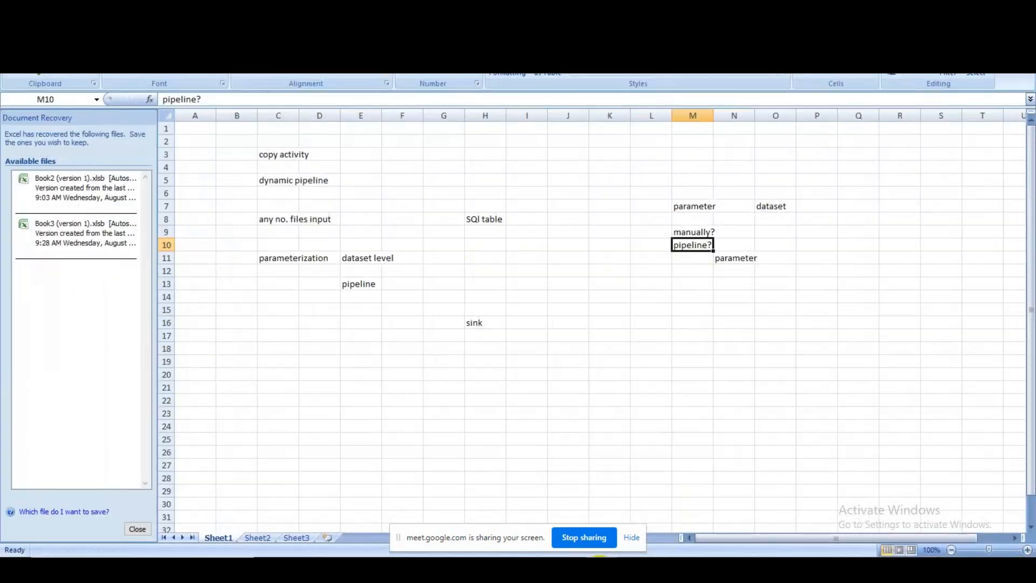
click(258, 537)
click(302, 154)
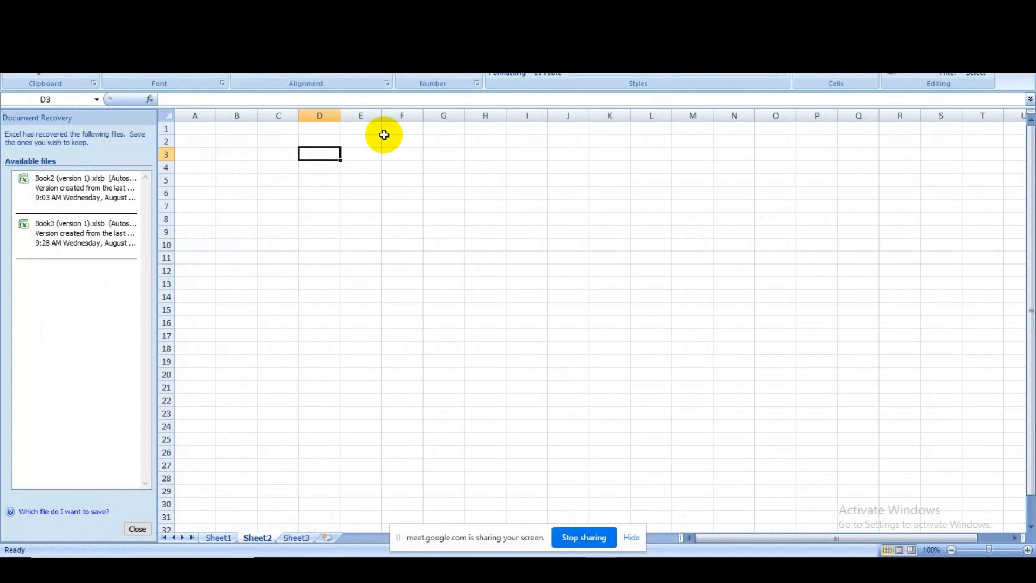
text(SQL DB)
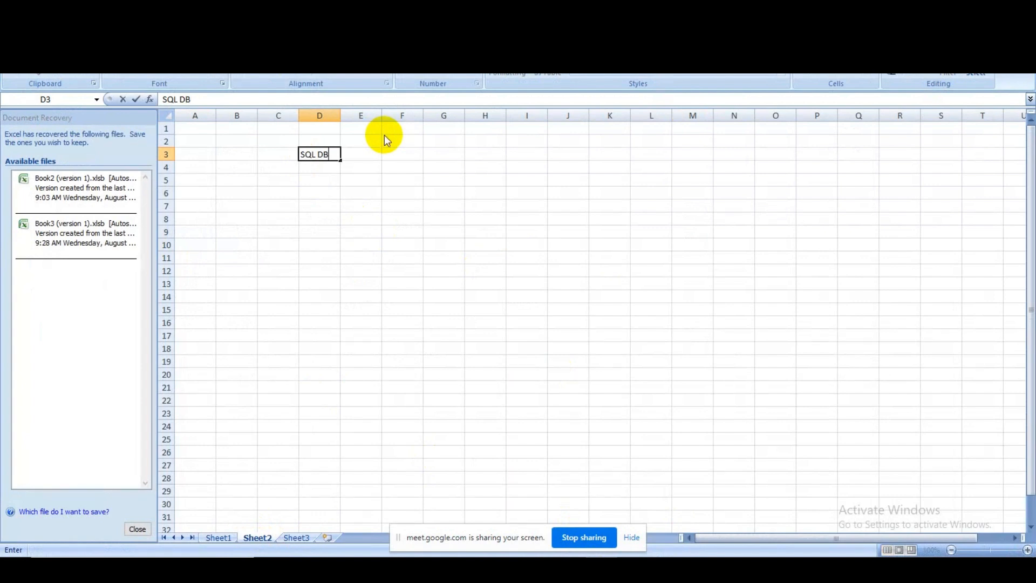
click(334, 178)
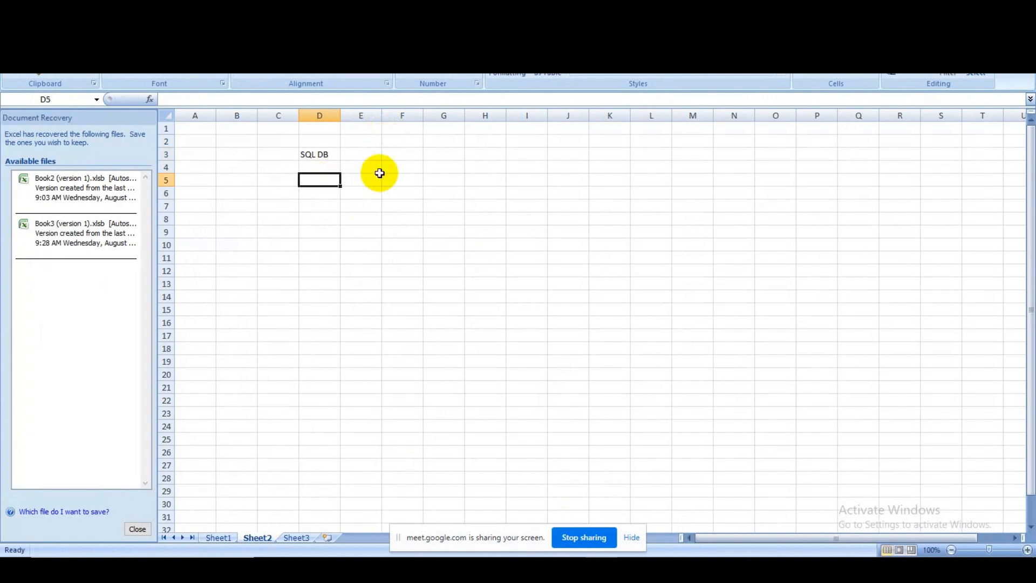
text(t)
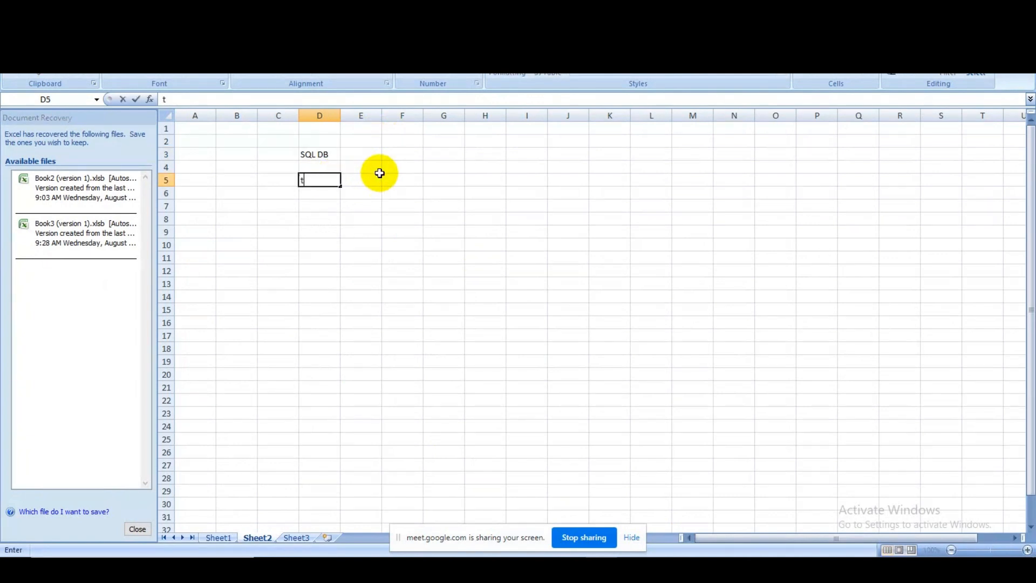
text(ables)
Step: Switch to the Select All table script in Notepad, copy its entire query and minimize the window
key(alt+Tab)
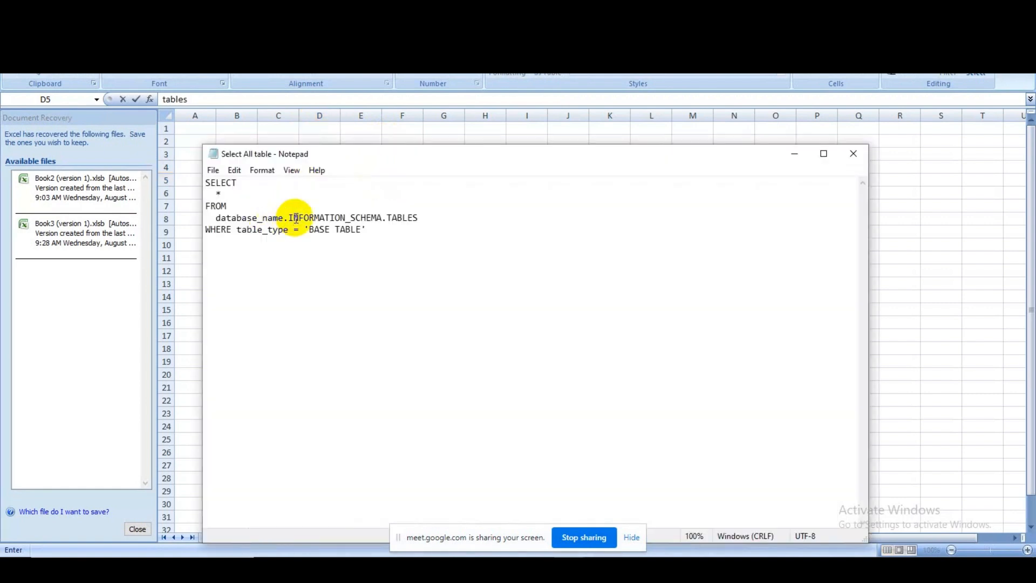
drag(369, 231, 205, 178)
key(ctrl+c)
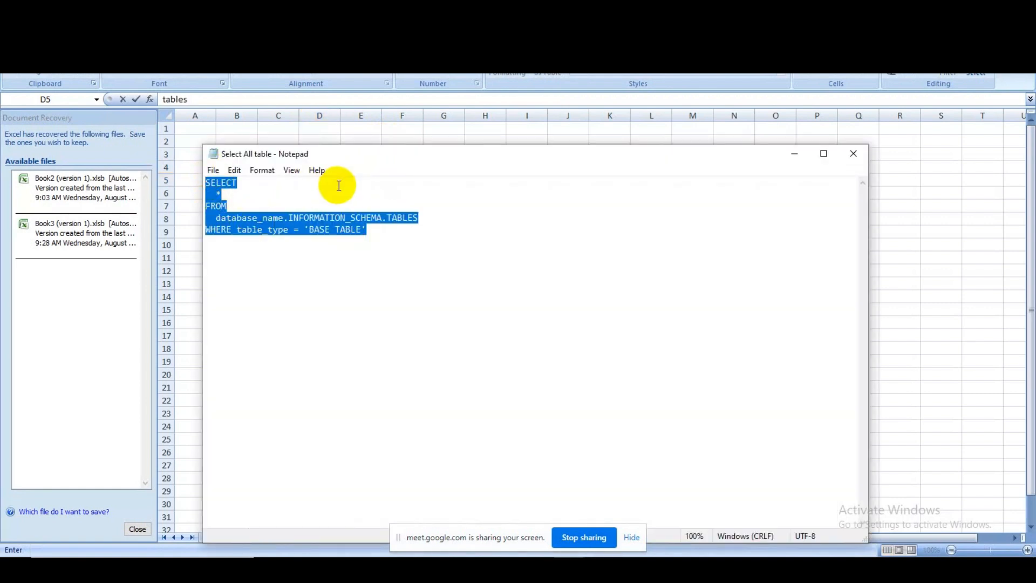
click(794, 154)
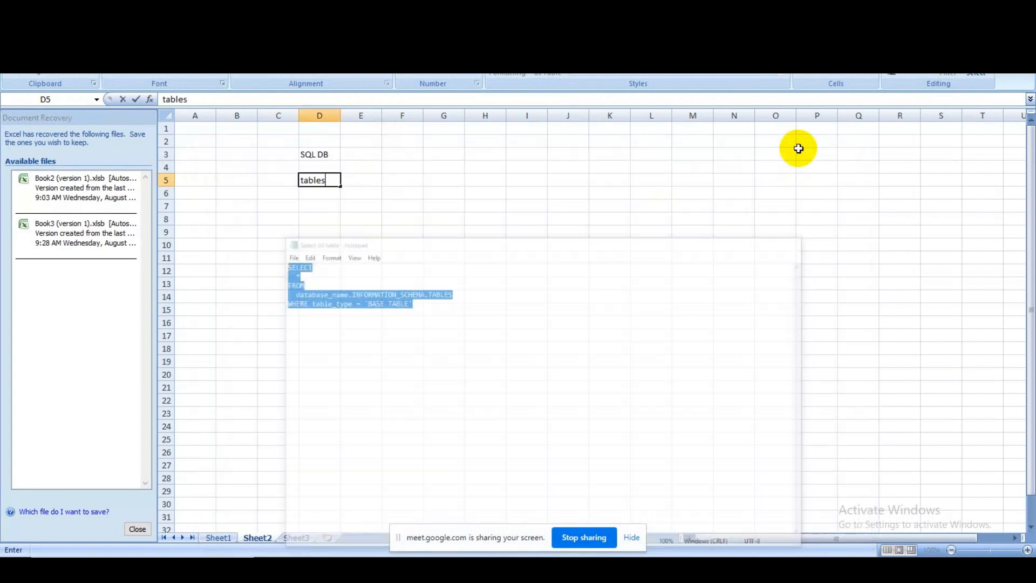
Step: Switch to the Azure portal in the browser and open the query editor of the sqldbazureclasses1 SQL database
mouse_move(515, 572)
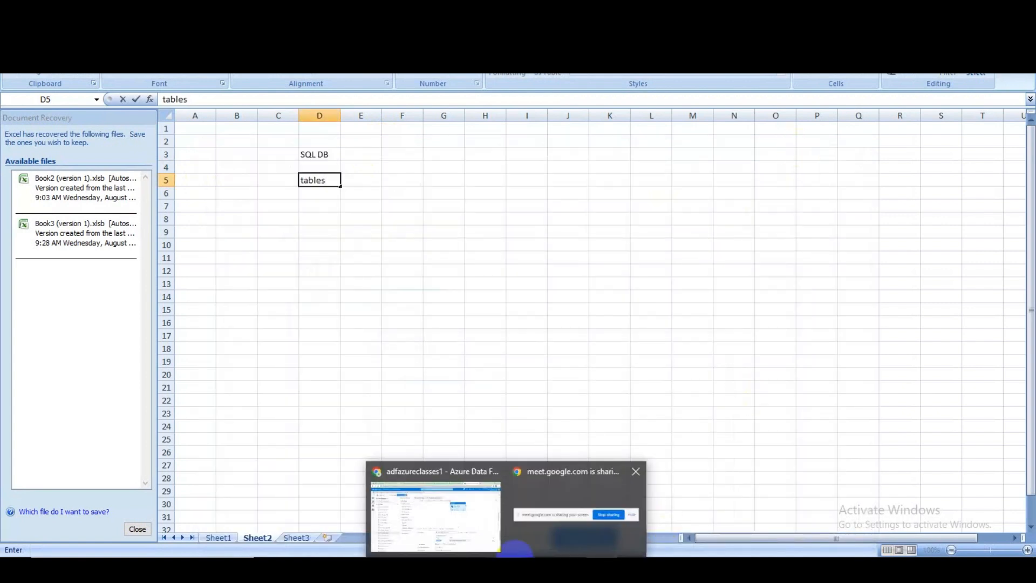
click(445, 504)
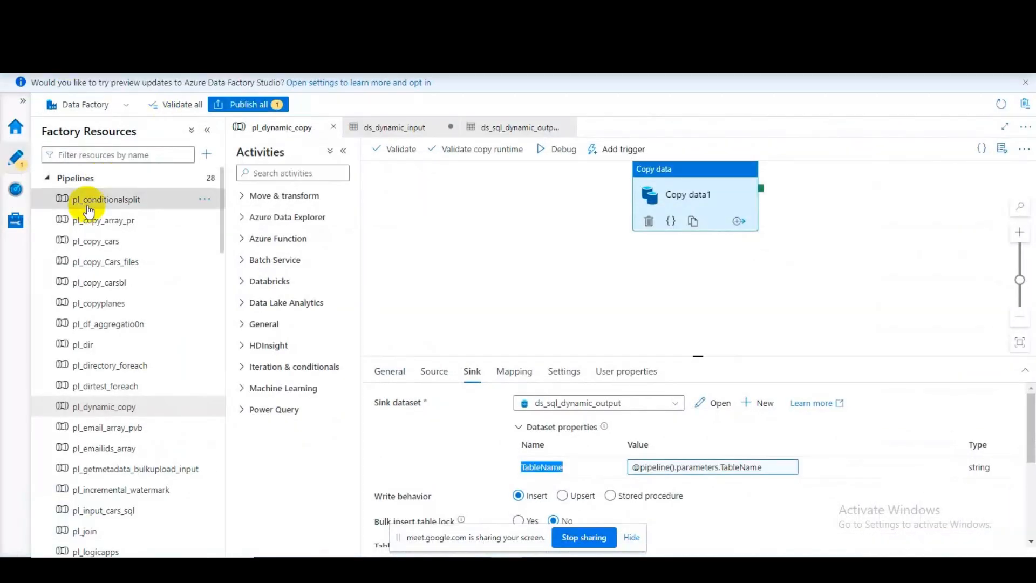
click(356, 9)
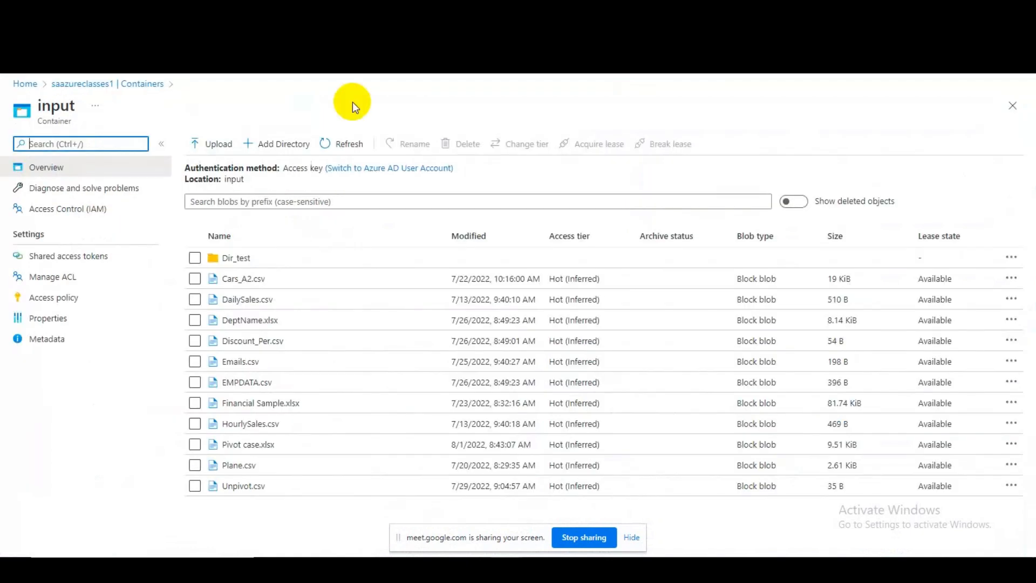
click(26, 86)
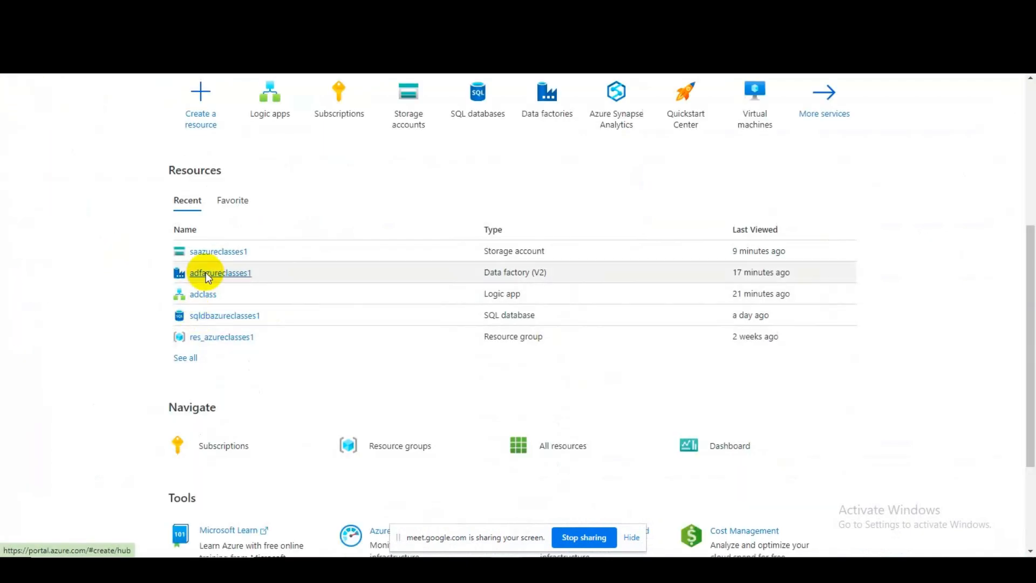
click(217, 318)
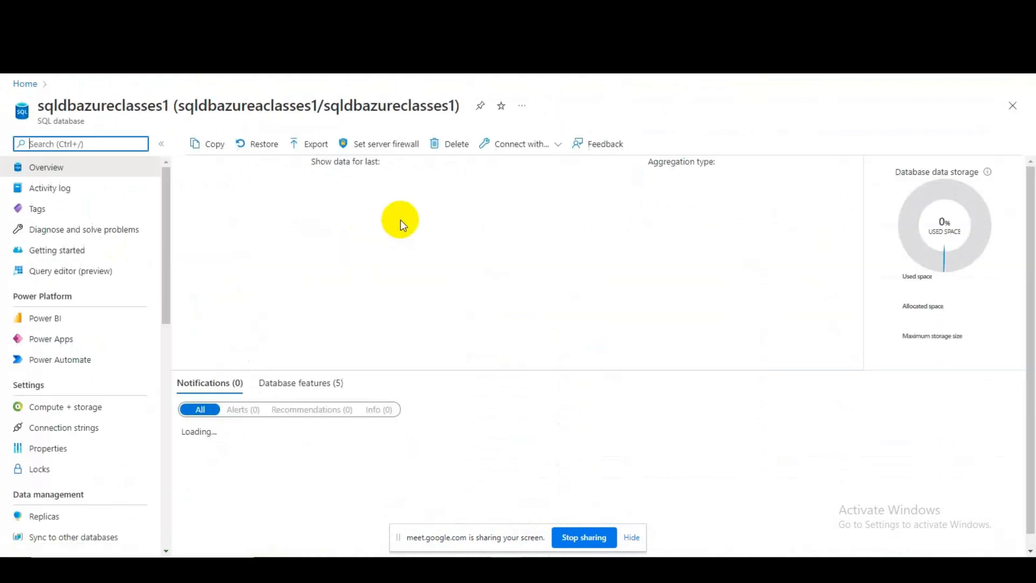
click(99, 272)
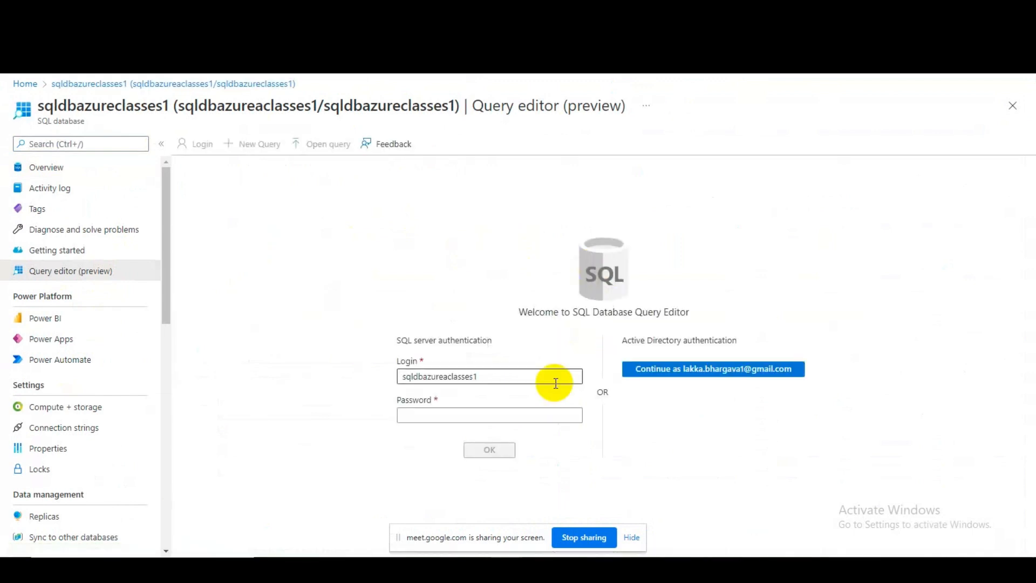
Step: Log in to the query editor with the SQL server password, allowlisting the client IP on the server and hiding the screen-sharing bar
click(488, 416)
text(•)
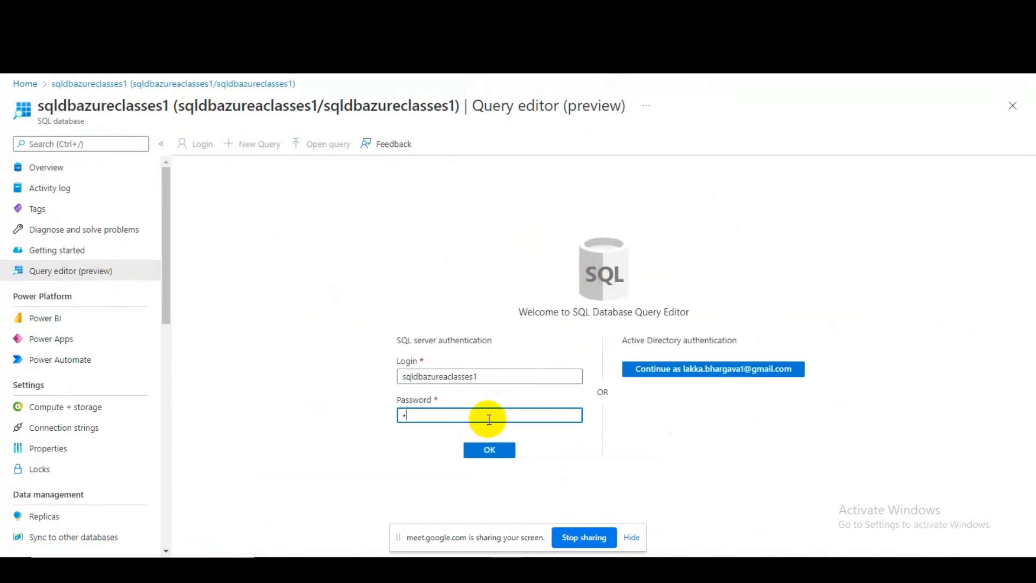
key(BackSpace)
text(••)
click(491, 452)
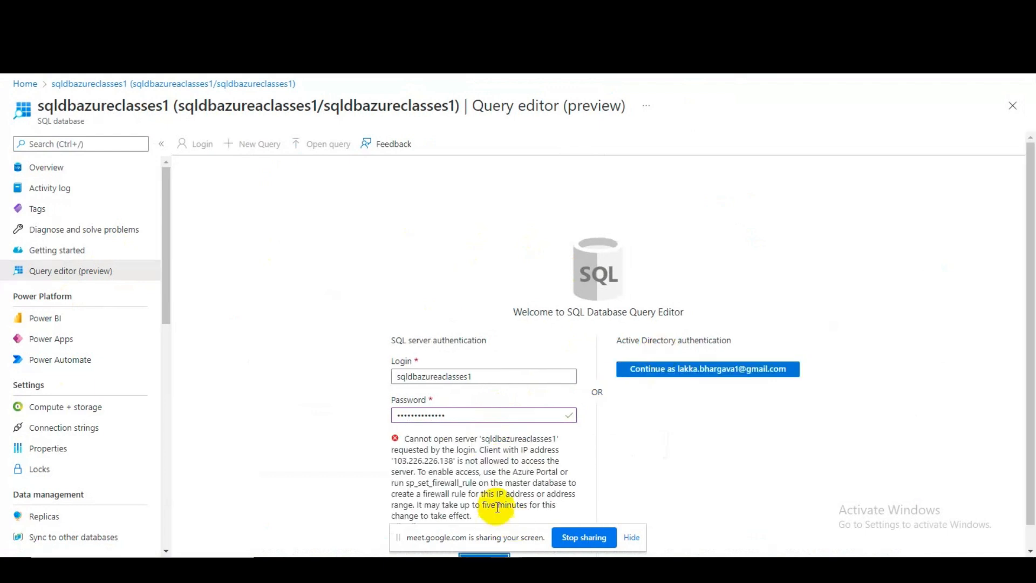
click(494, 510)
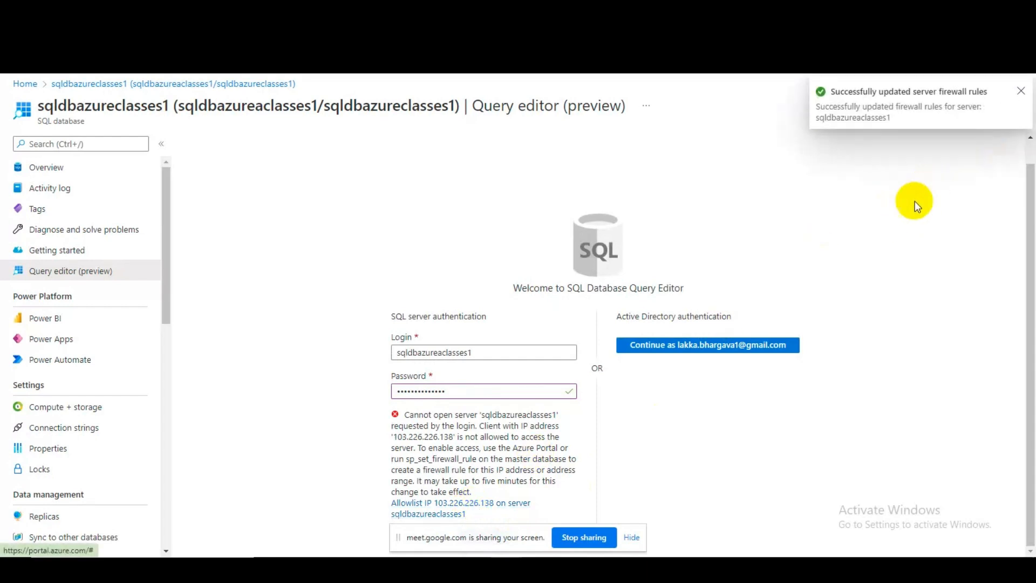
click(631, 537)
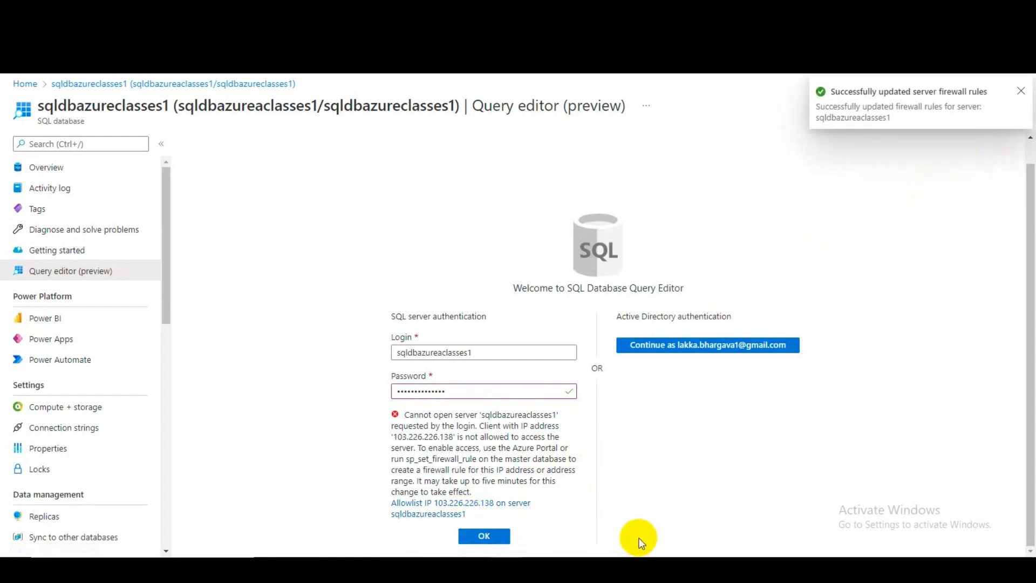
click(509, 543)
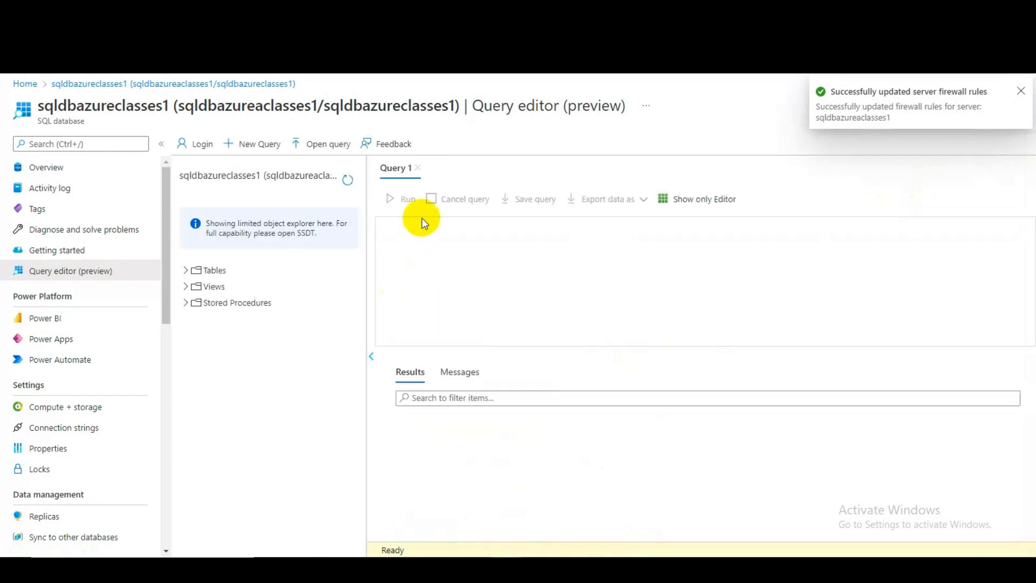
Step: Paste the copied query into Query 1 and replace database_name with the database name sqldbazureclasses1
key(ctrl+v)
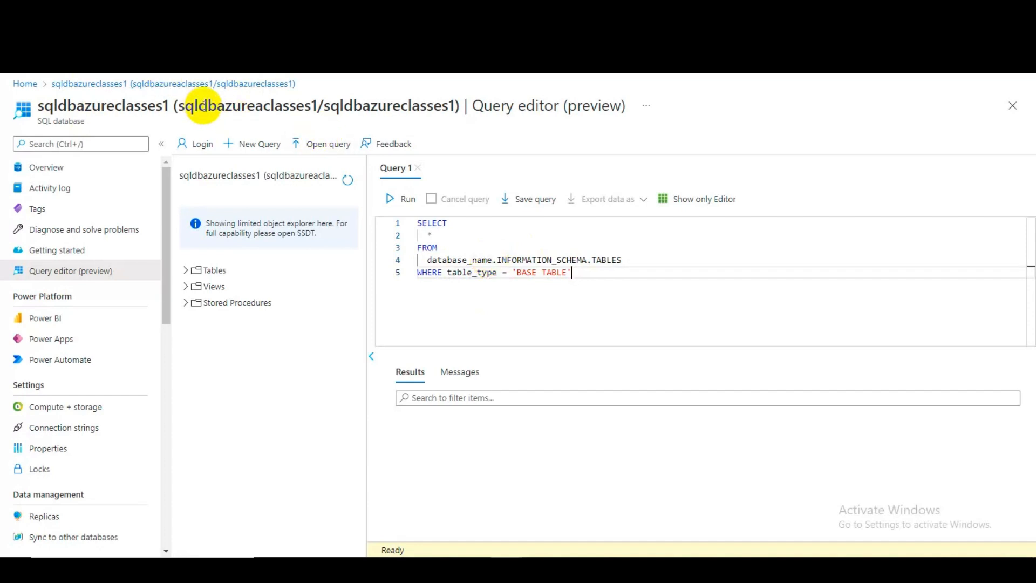
drag(41, 107, 167, 103)
key(ctrl+c)
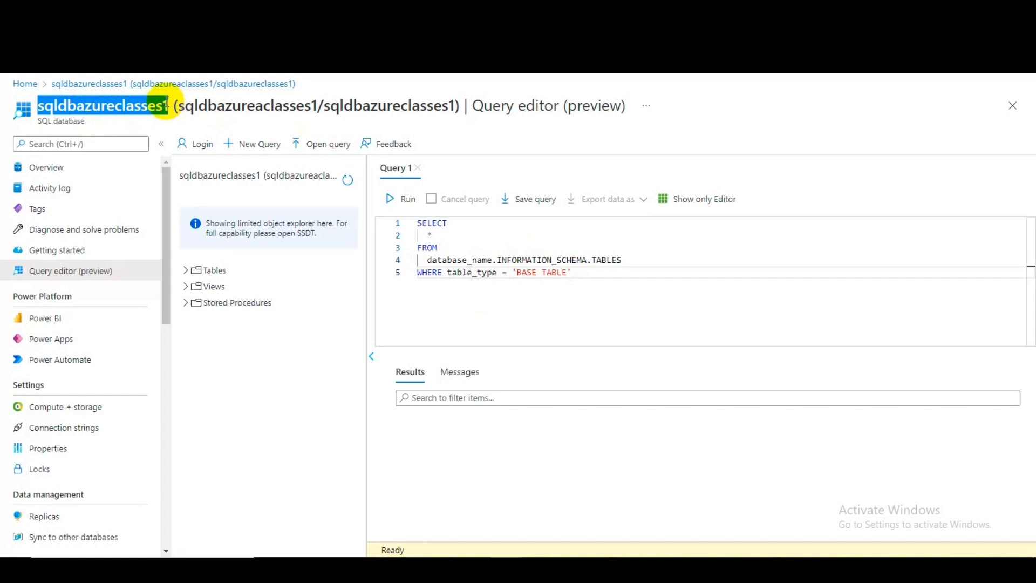
click(504, 259)
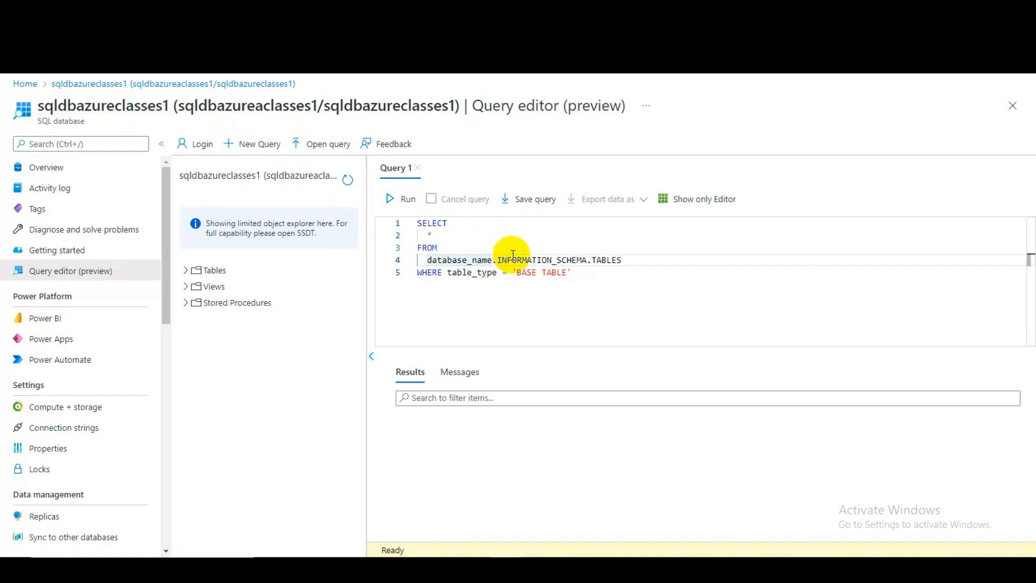
key(BackSpace)
key(BackSpace)
key(BackSpace)
key(BackSpace)
key(BackSpace)
key(BackSpace)
key(BackSpace)
key(BackSpace)
key(BackSpace)
key(BackSpace)
key(BackSpace)
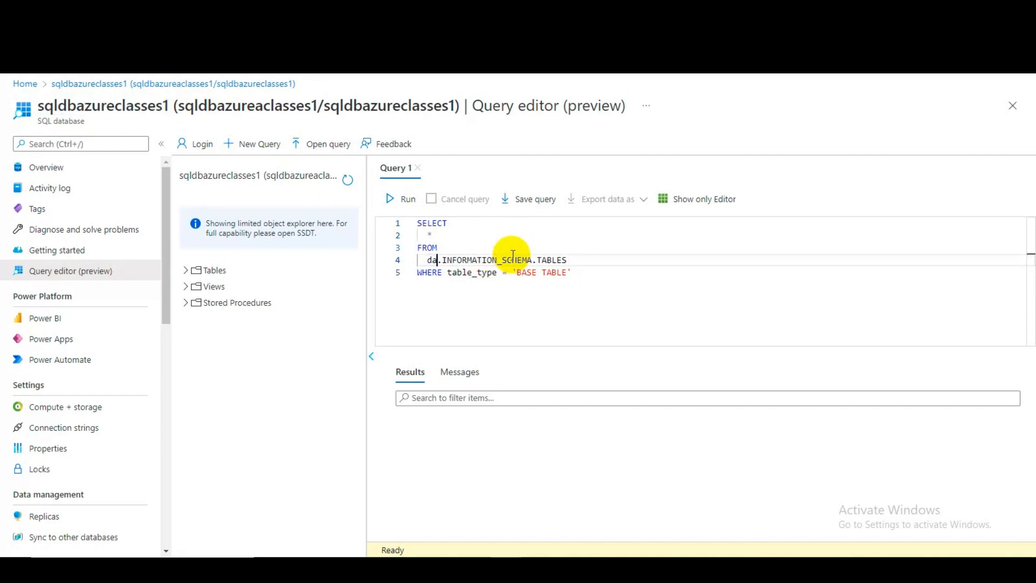
key(BackSpace)
key(BackSpace)
key(ctrl+v)
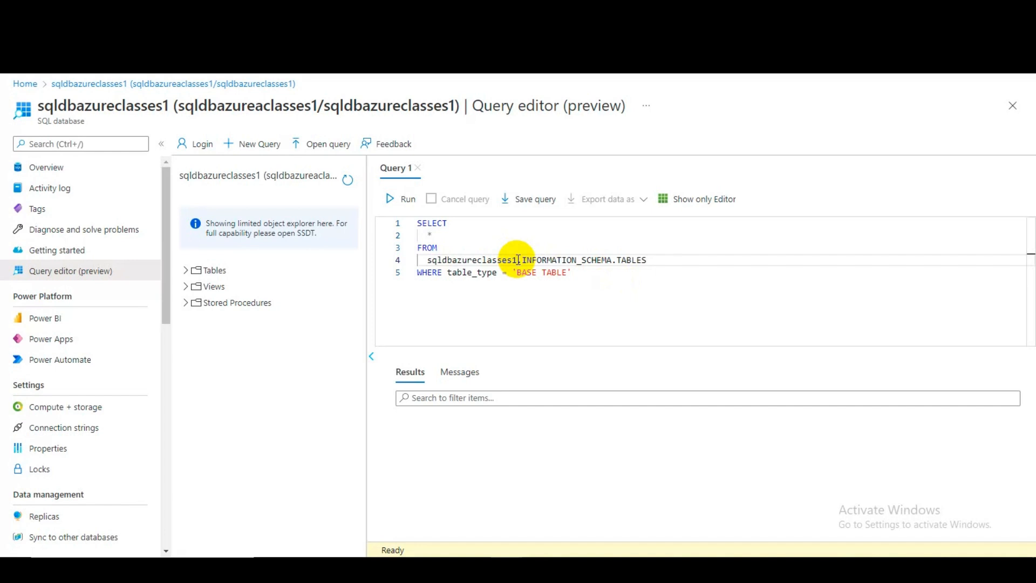
Step: Point out INFORMATION_SCHEMA.TABLES, run the whole query with the BASE TABLE filter and review the listed tables
click(518, 260)
drag(525, 261, 648, 259)
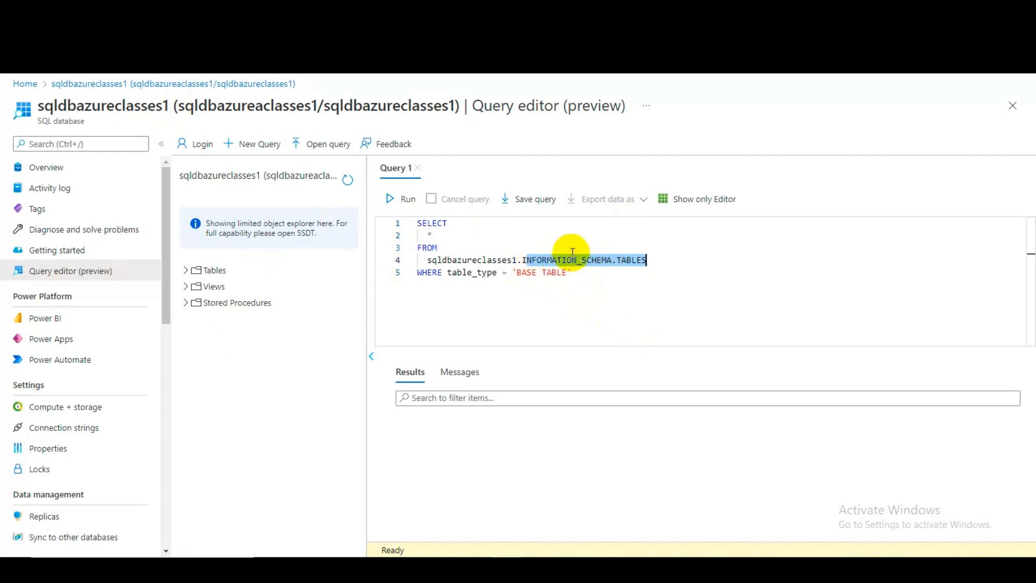
drag(571, 272, 414, 227)
click(402, 199)
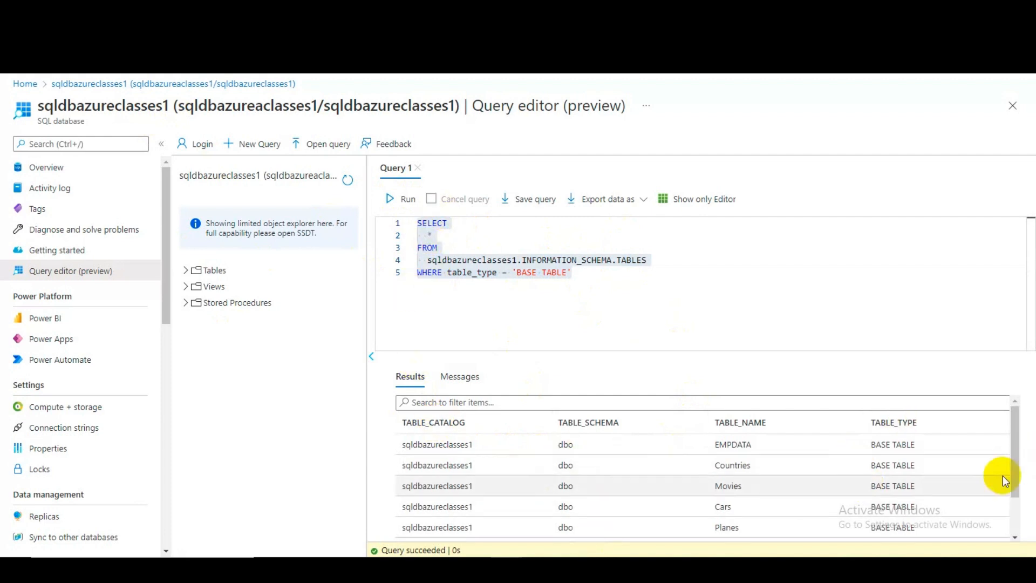
drag(531, 257, 622, 267)
click(618, 275)
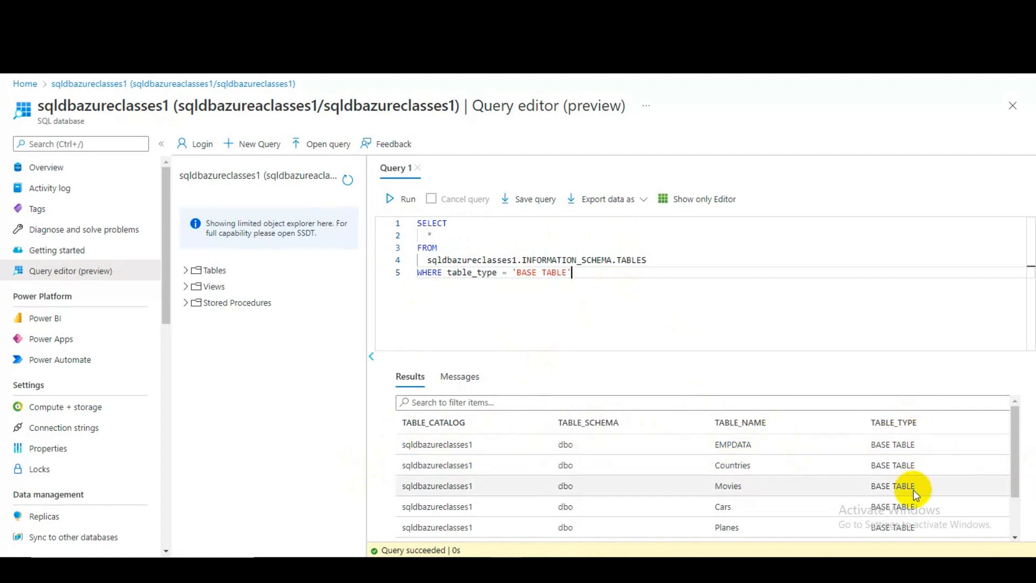
scroll(915, 484, down, 3)
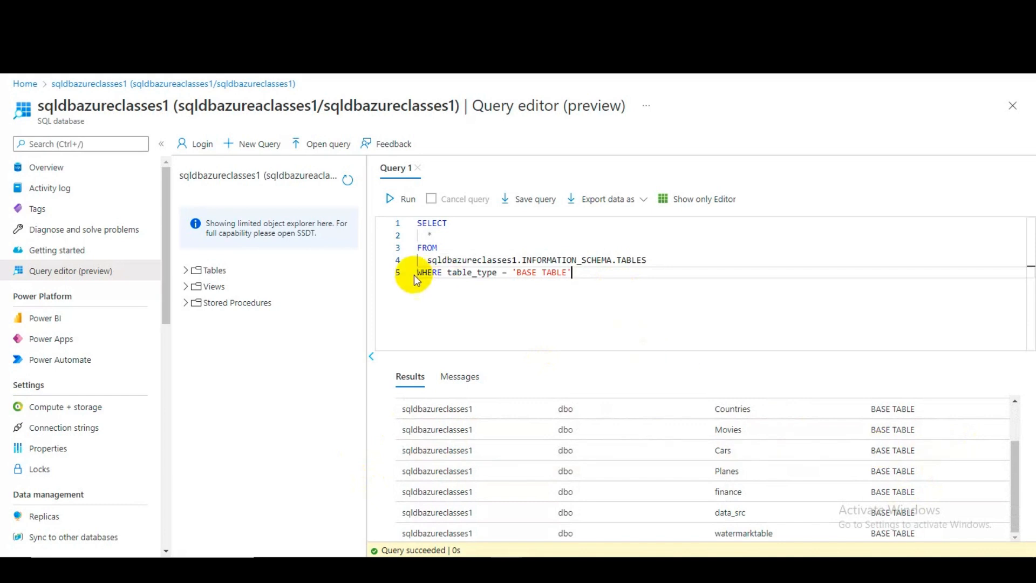
Step: Run only the SELECT part without the WHERE filter, review the table types and highlight the sys schema of database_firewall_rules
drag(651, 260, 414, 221)
click(402, 198)
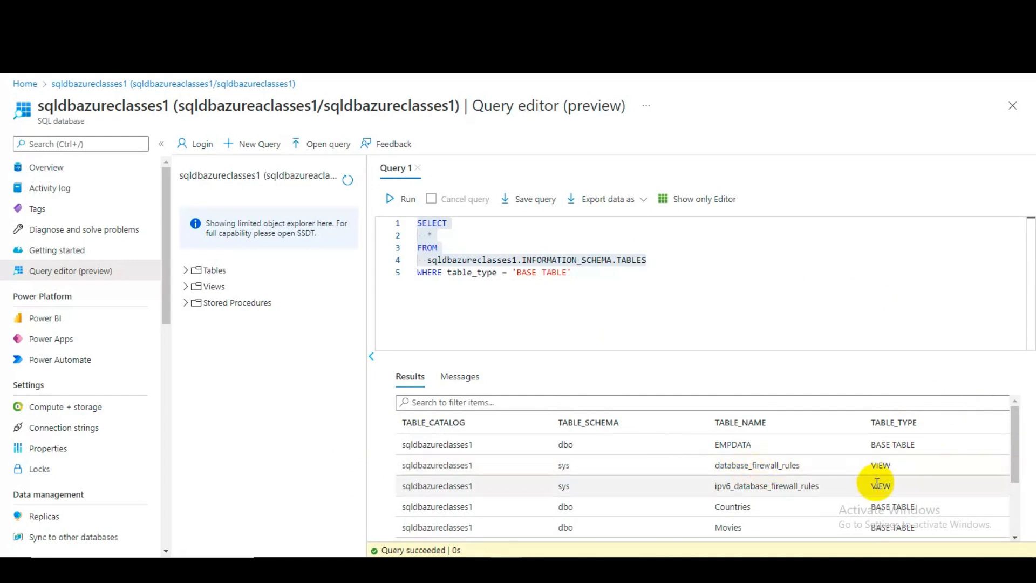
scroll(879, 474, down, 2)
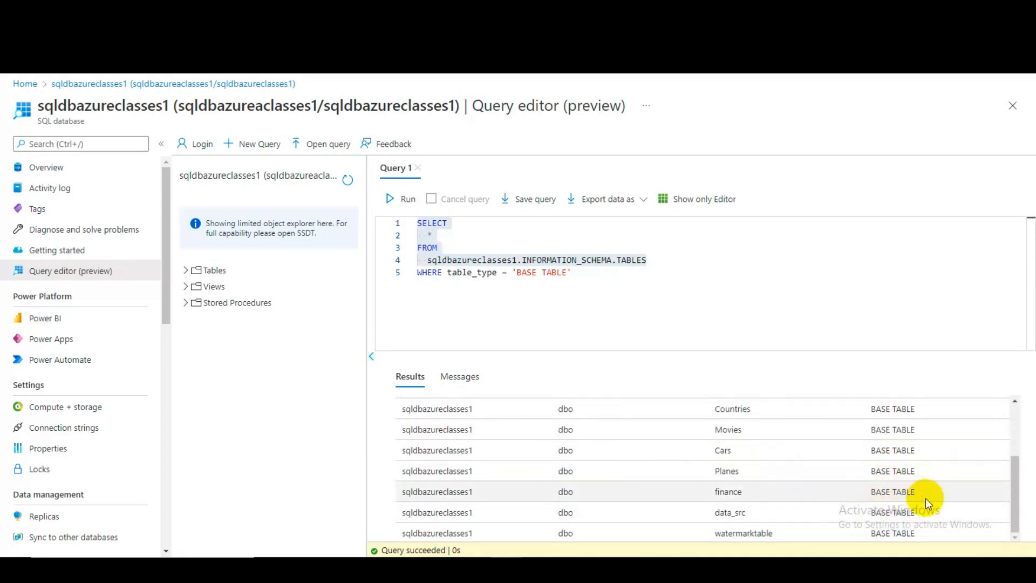
scroll(924, 497, up, 3)
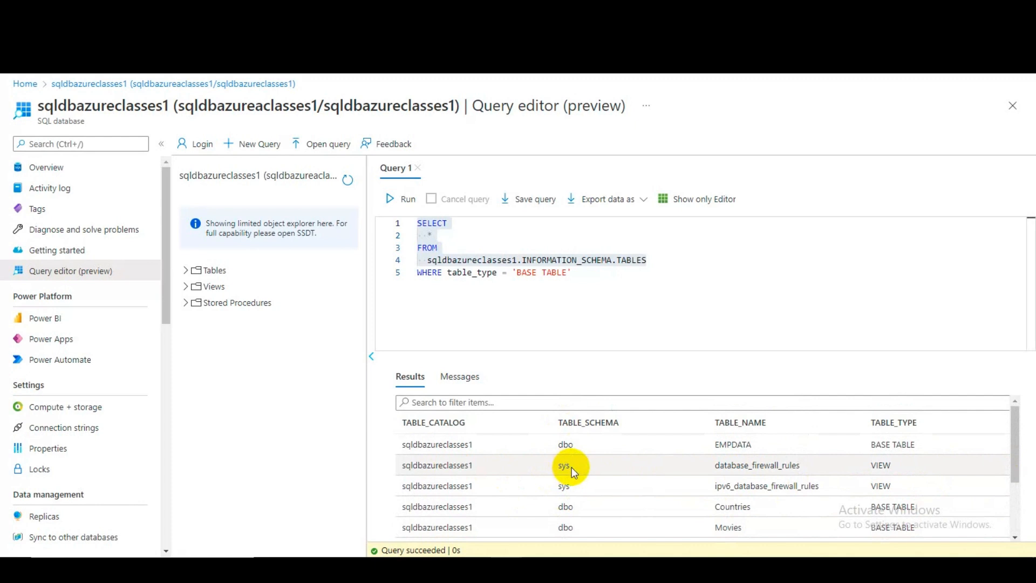
drag(569, 467, 556, 469)
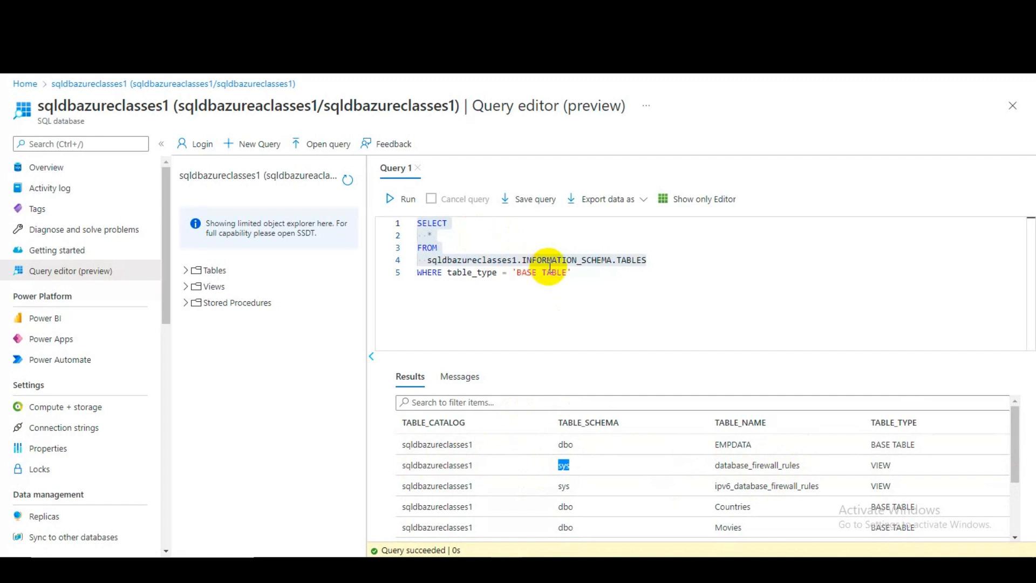
Step: Rerun the full query including the BASE TABLE filter and switch back to the Excel notes
click(583, 276)
drag(583, 276, 418, 223)
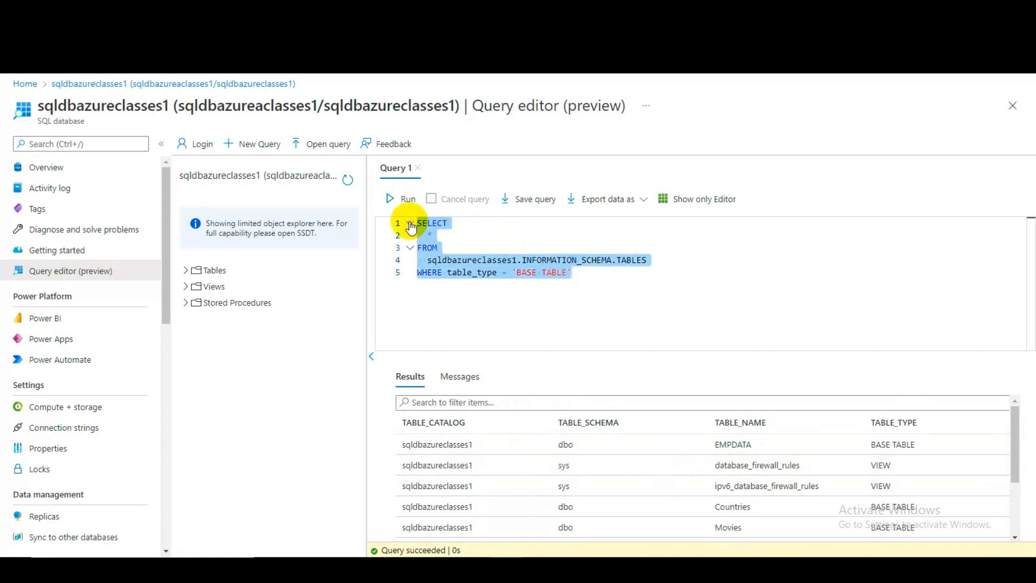
click(392, 201)
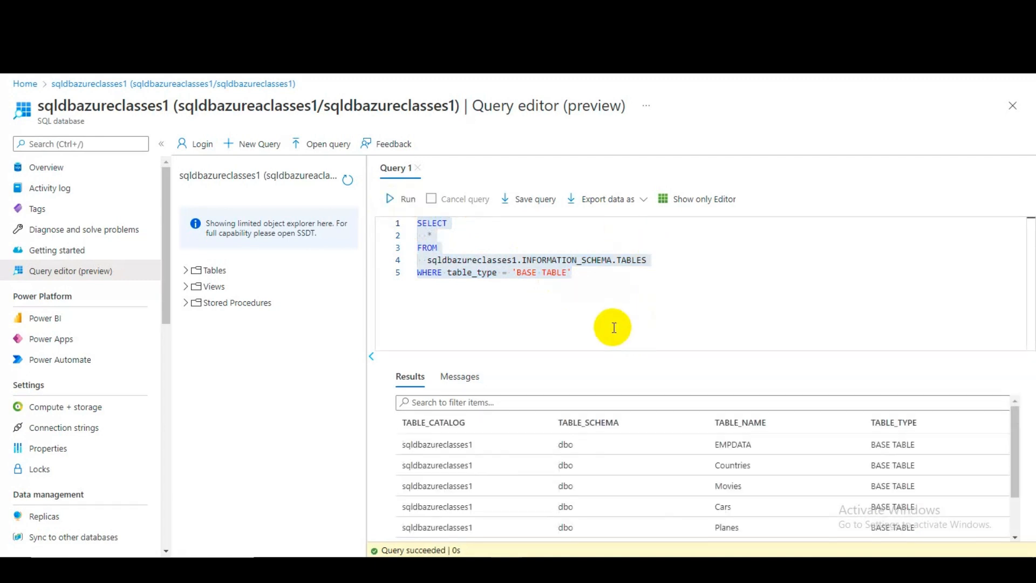
click(605, 568)
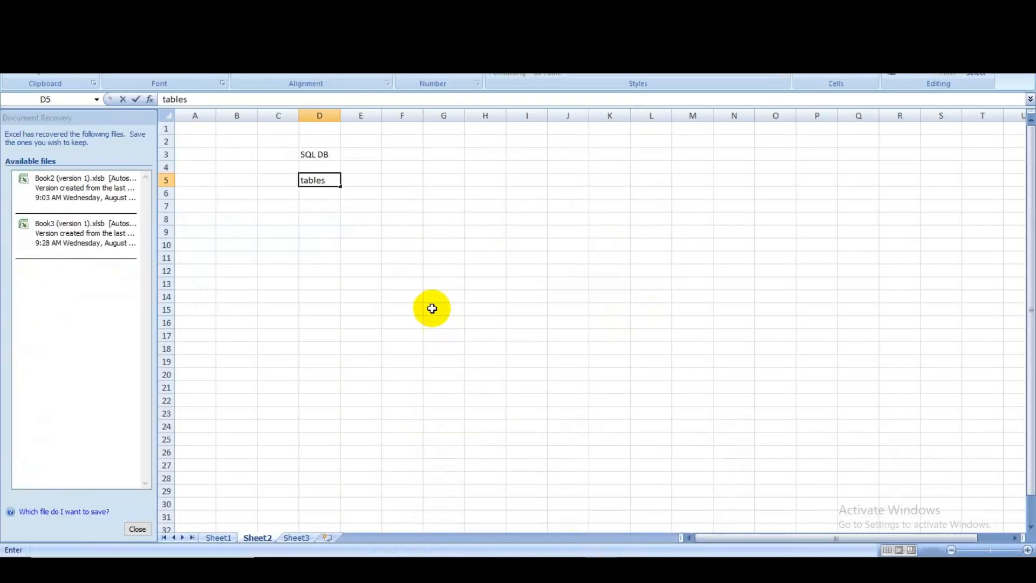
Step: Enter the note "List of tables available in SQL DB" in cell D7
click(326, 206)
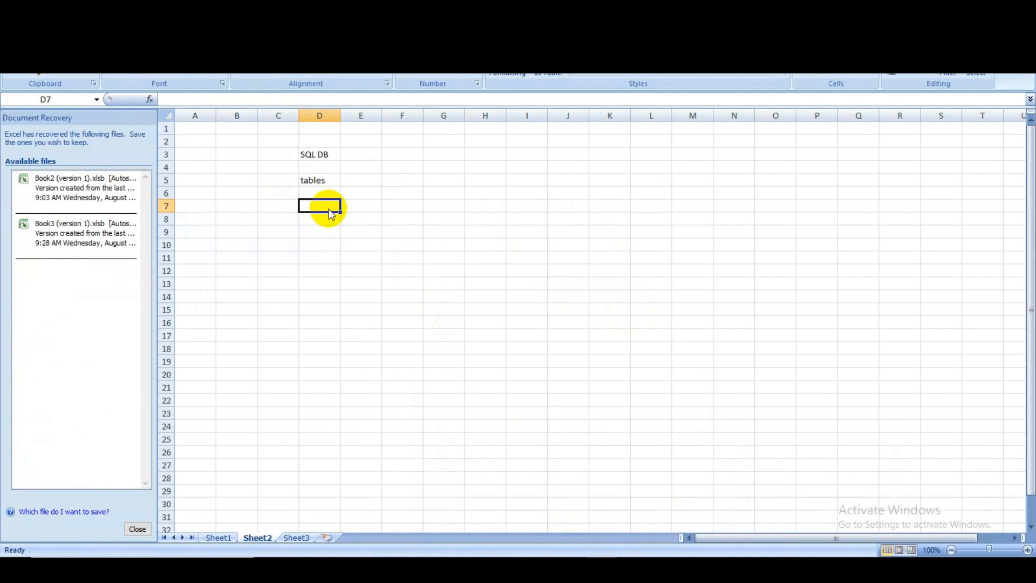
text(Li)
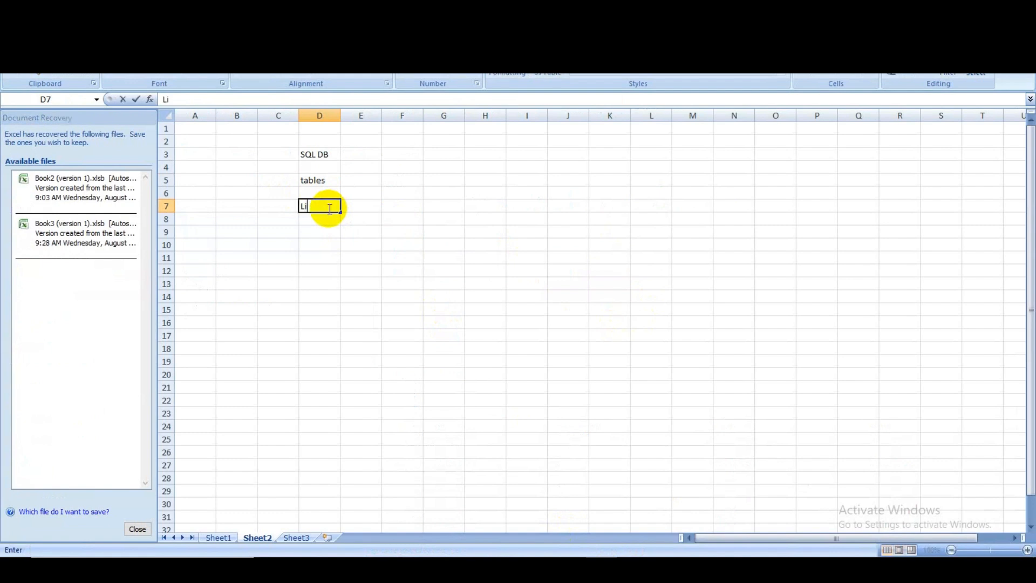
text(st o)
key(BackSpace)
key(BackSpace)
key(BackSpace)
text(of tables ava)
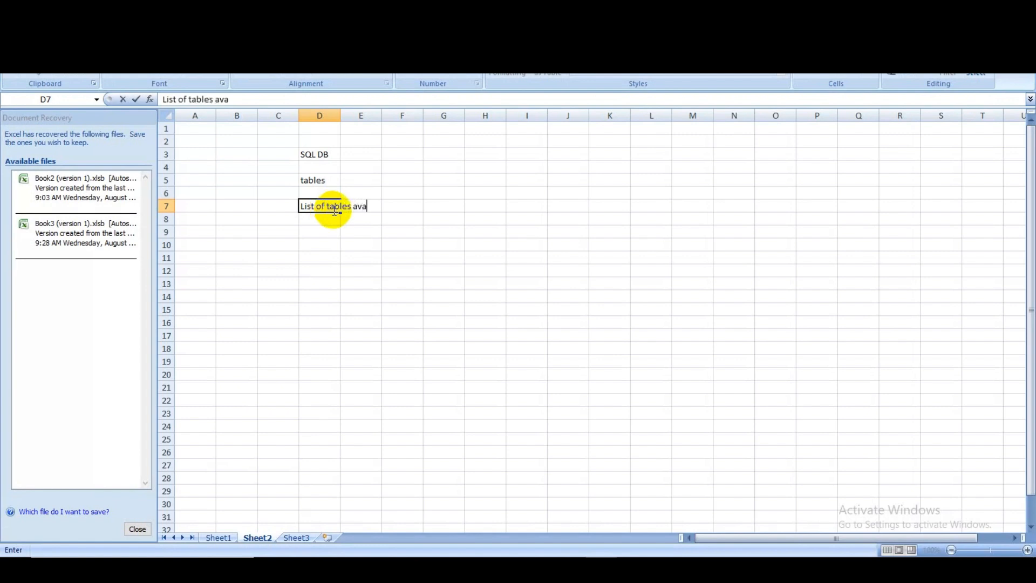
text(ilable in SQL D)
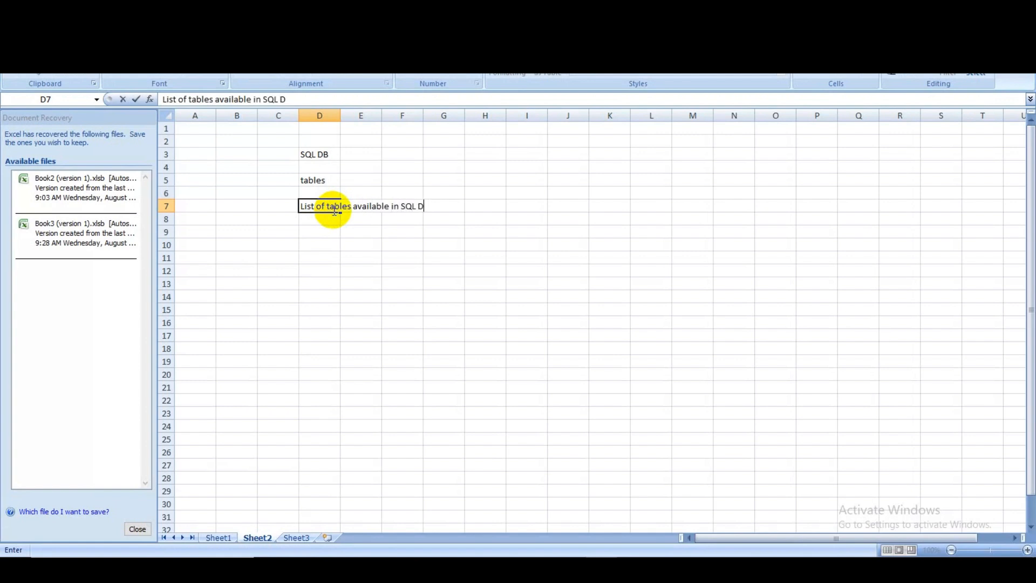
text(B)
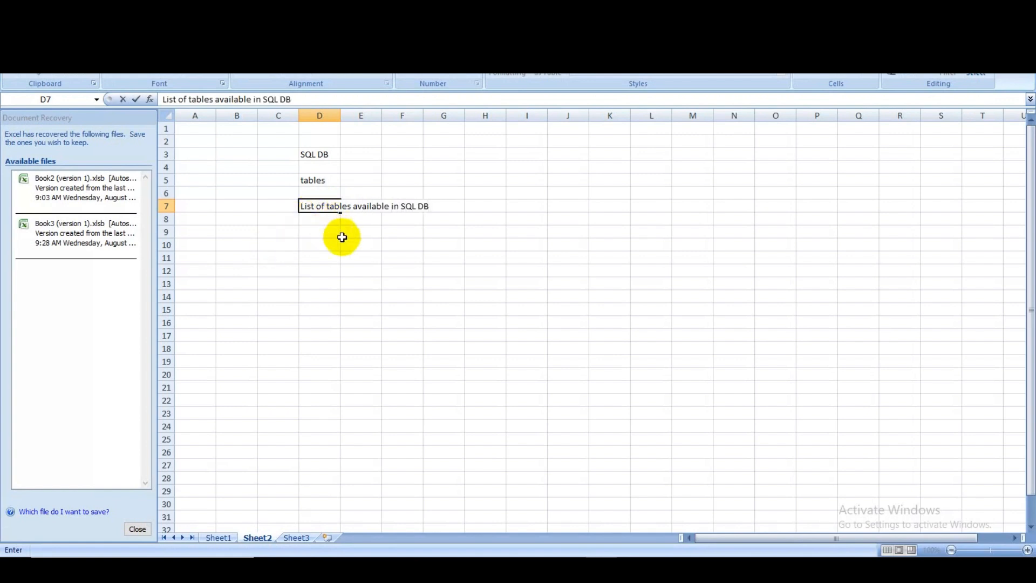
Step: Add the note "pick all tables one by one" in cell D10
click(319, 245)
text(pick)
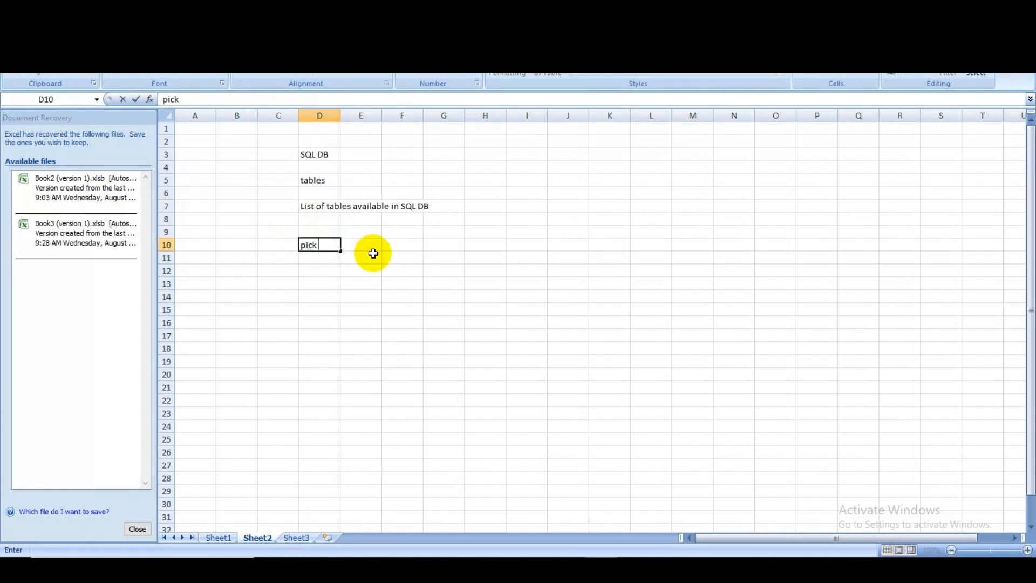
text( all tables one by one)
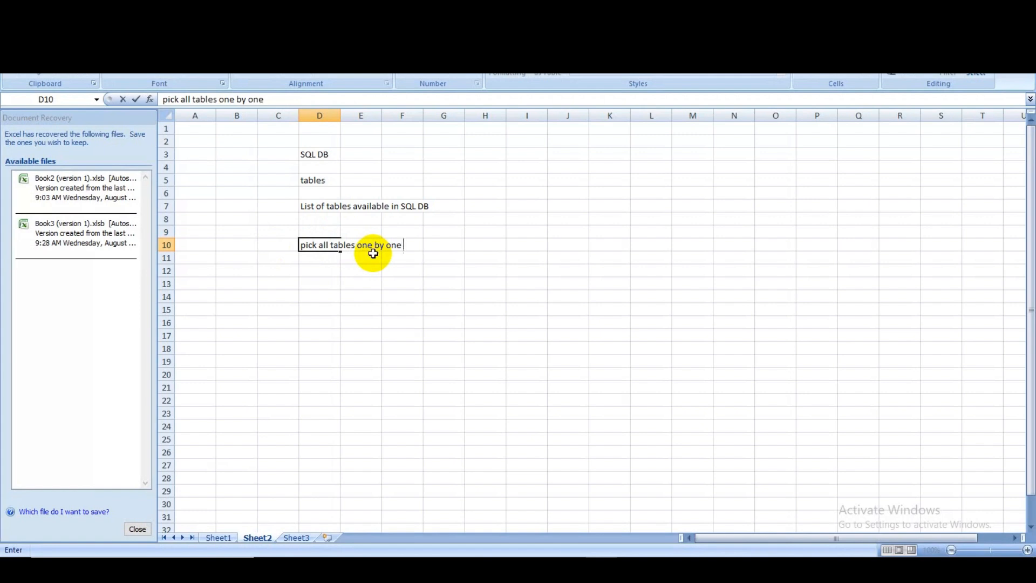
Step: Enter "Copy activity" in D12, with "data from SQL table" in D13 as source and "output container" in H13 as destination
click(331, 270)
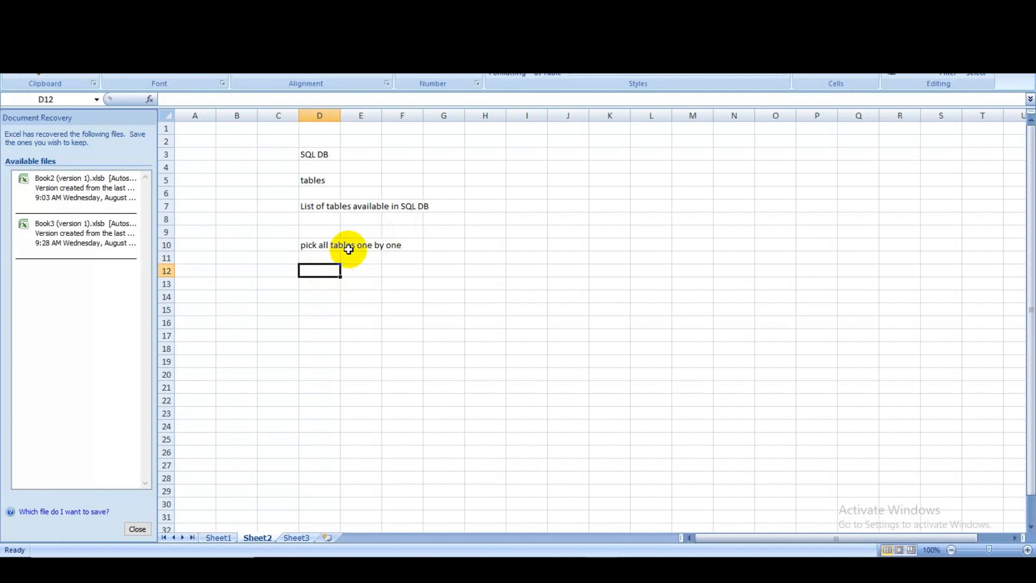
text(Copy a)
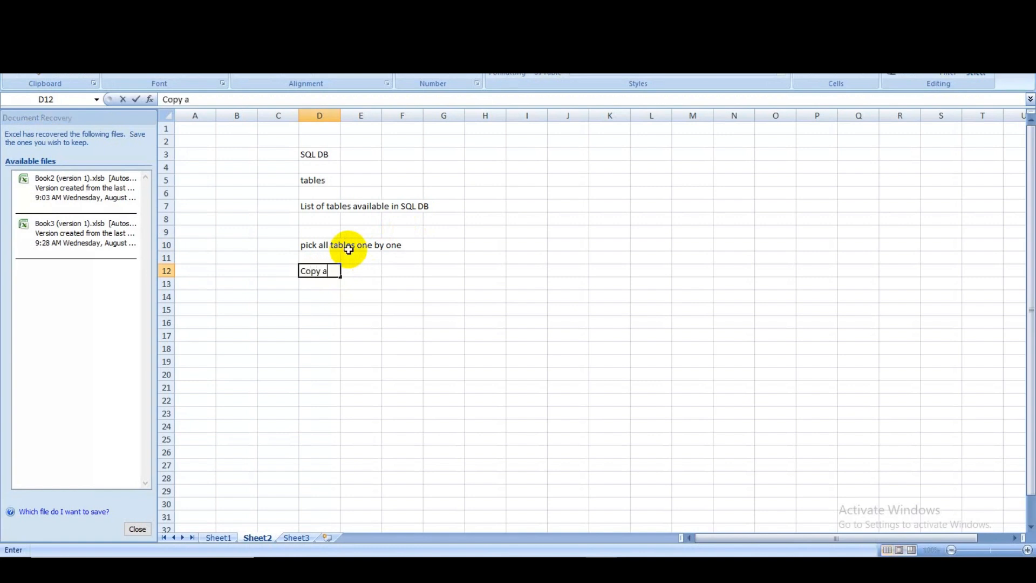
text(ctivity)
click(319, 284)
text(data)
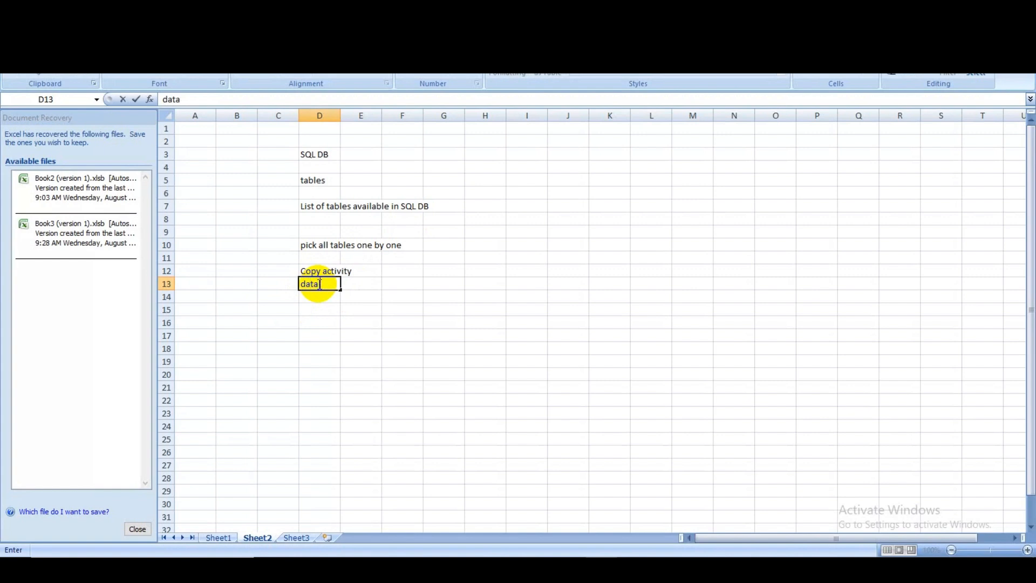
text( from SQL table)
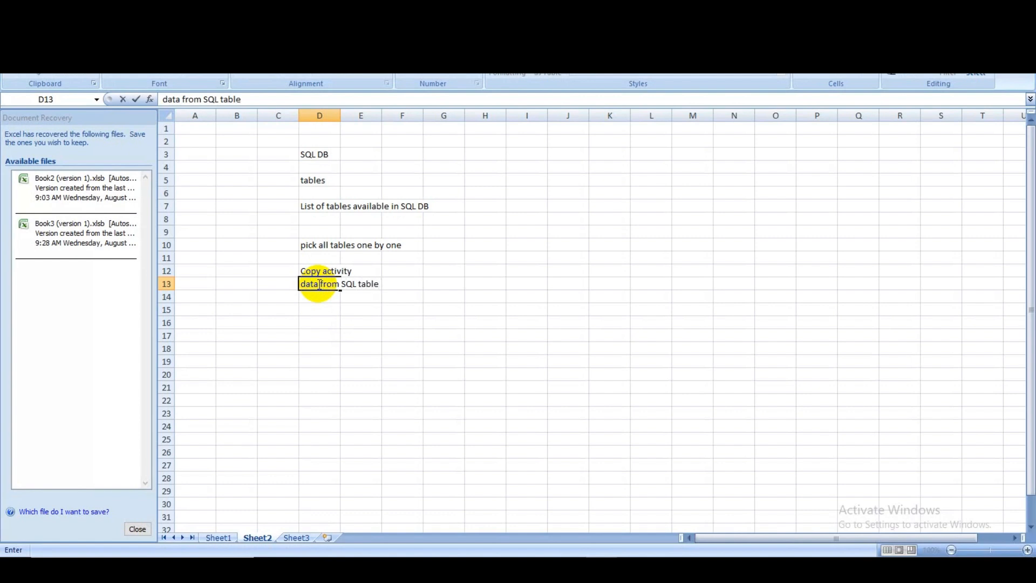
click(475, 283)
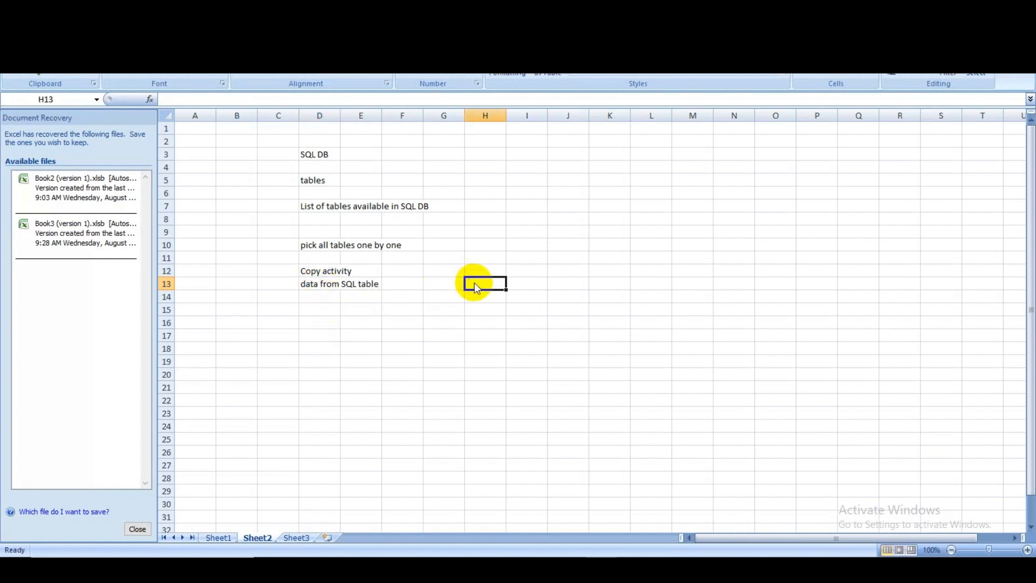
text(output)
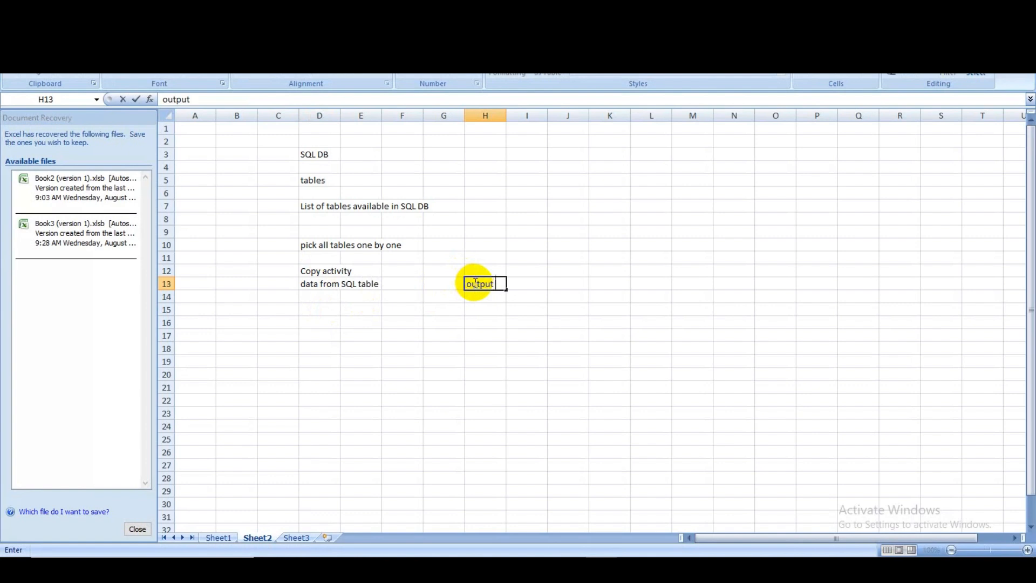
text( container)
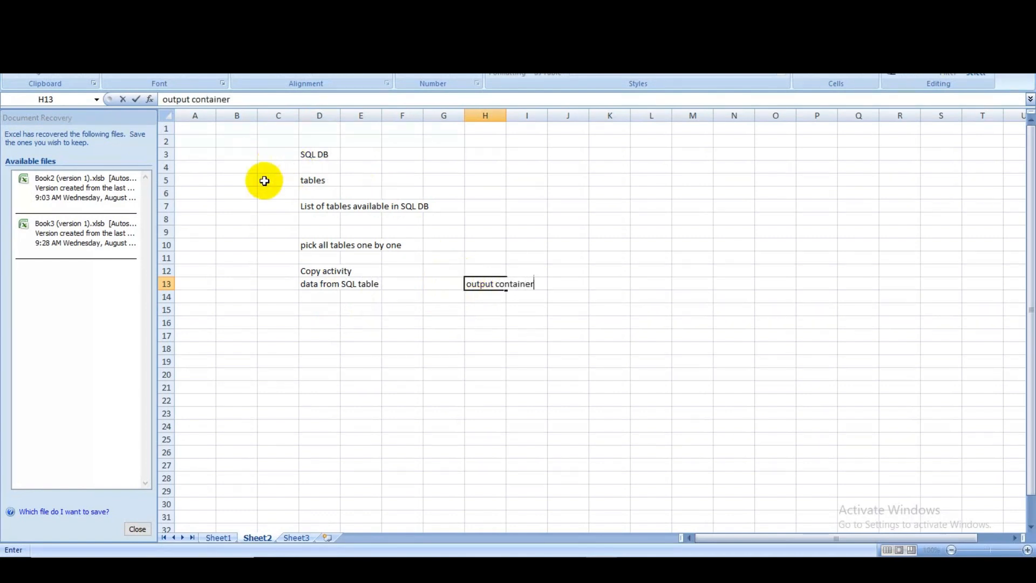
Step: Put a Thick Box Border around the process notes in cells B7:J14
drag(219, 205, 574, 297)
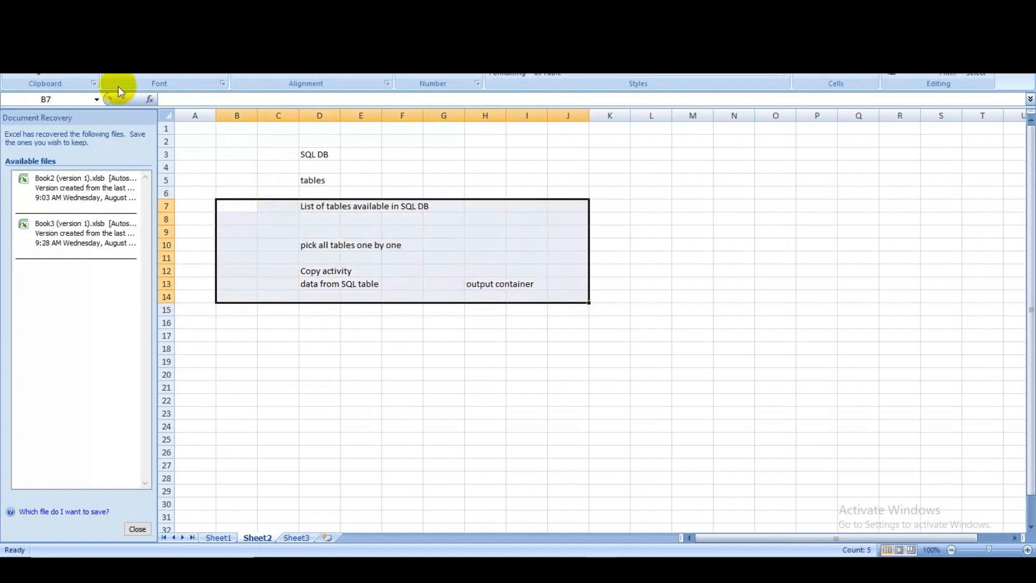
click(175, 72)
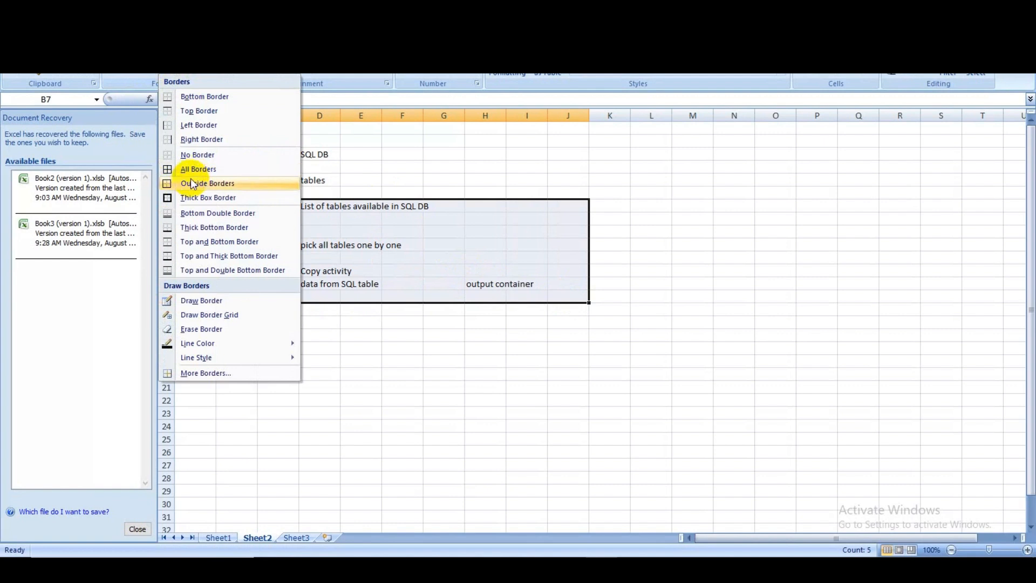
click(190, 197)
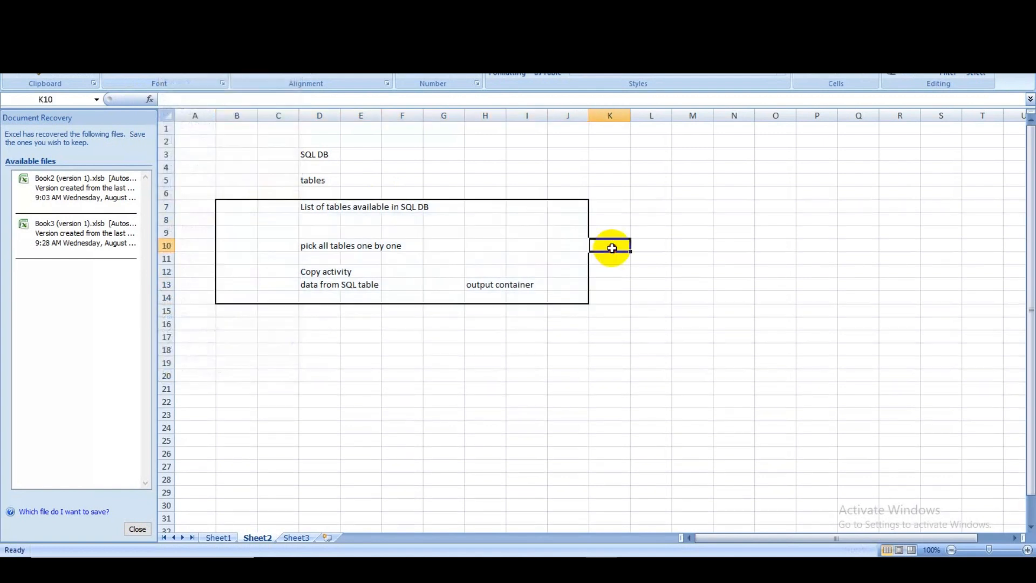
click(781, 230)
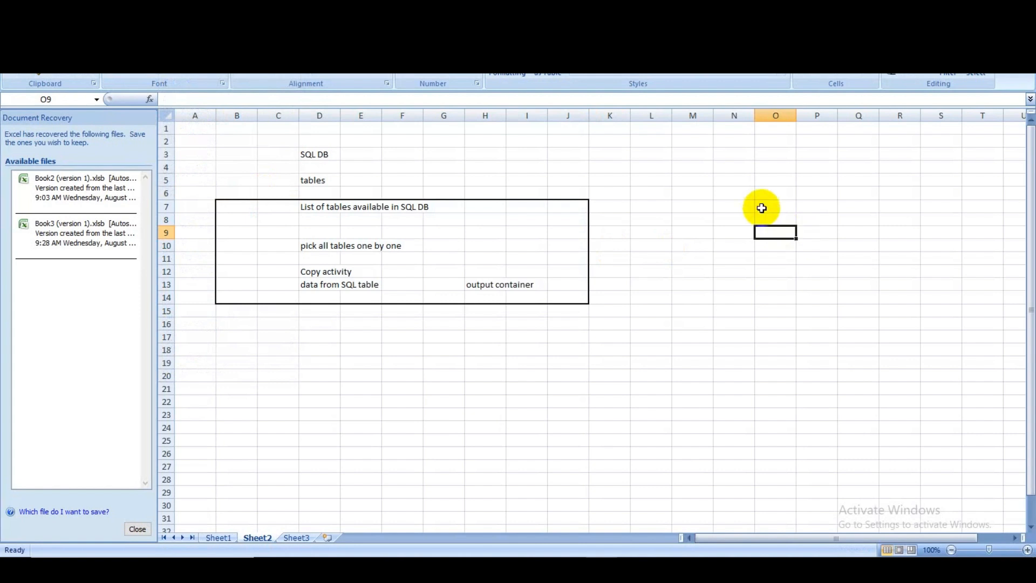
Step: Enter "step 1" in M6 and "List" in P6, highlighting the base-table query in the Azure Query editor as its reference
click(677, 193)
text(step 1)
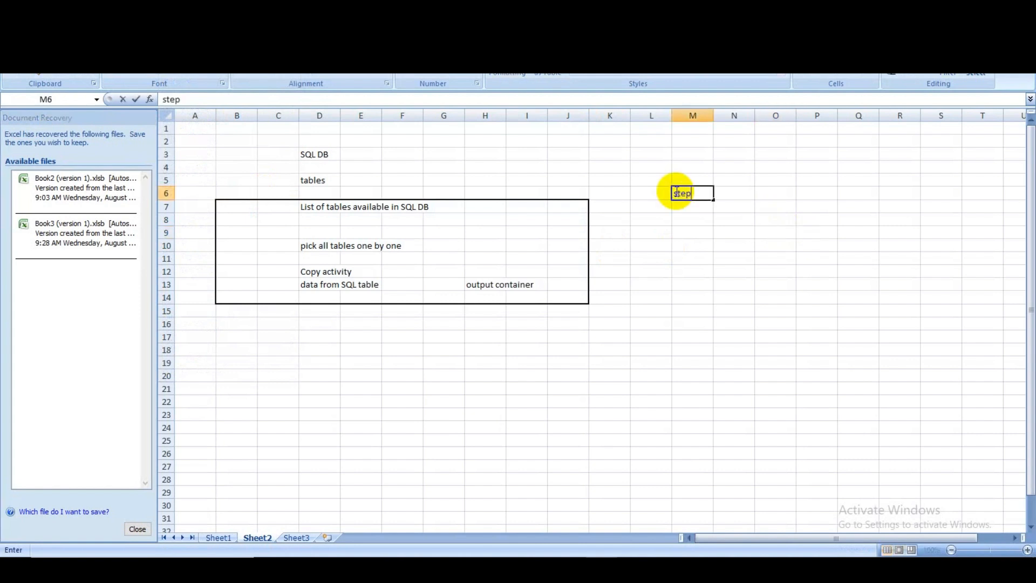
click(815, 193)
text(List)
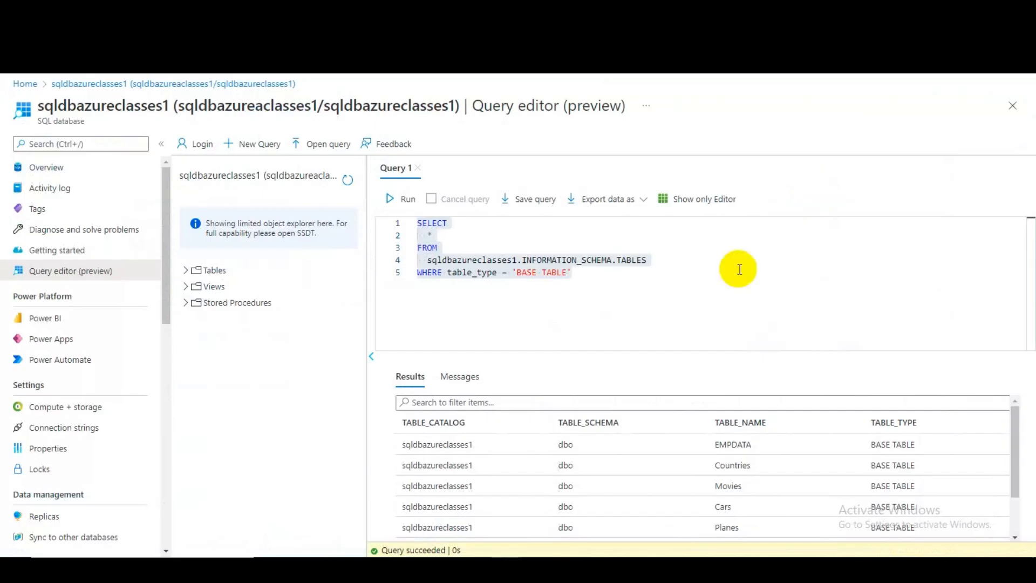
click(575, 272)
drag(575, 272, 404, 213)
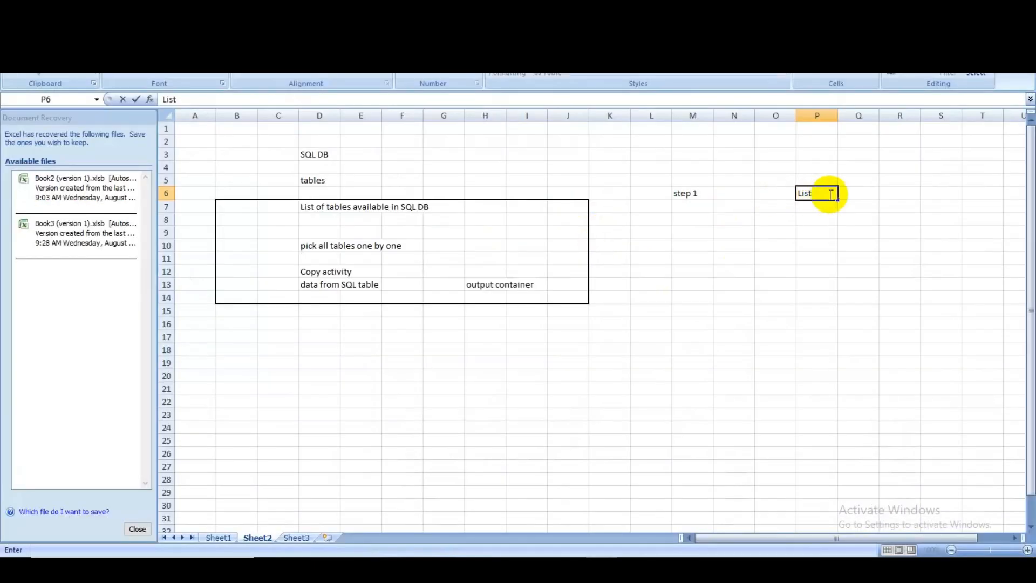
key(Return)
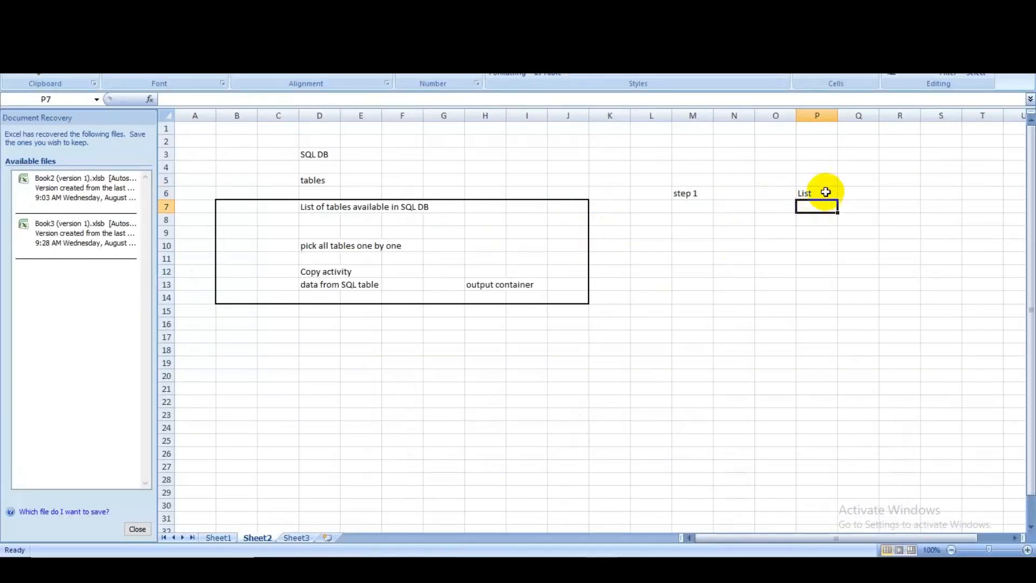
Step: Add the note "Pick all" in cell P8 below the List note
click(826, 191)
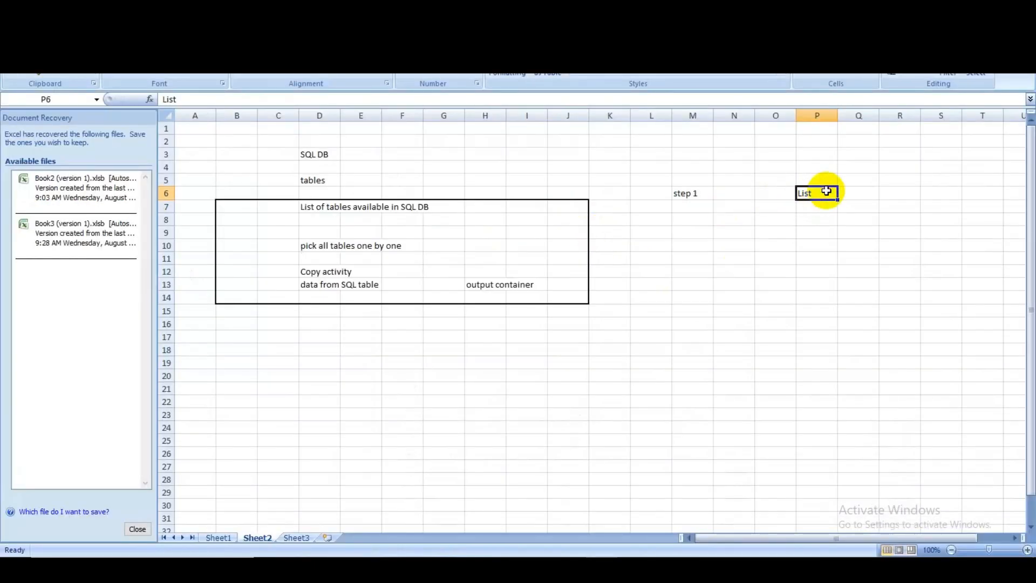
click(812, 219)
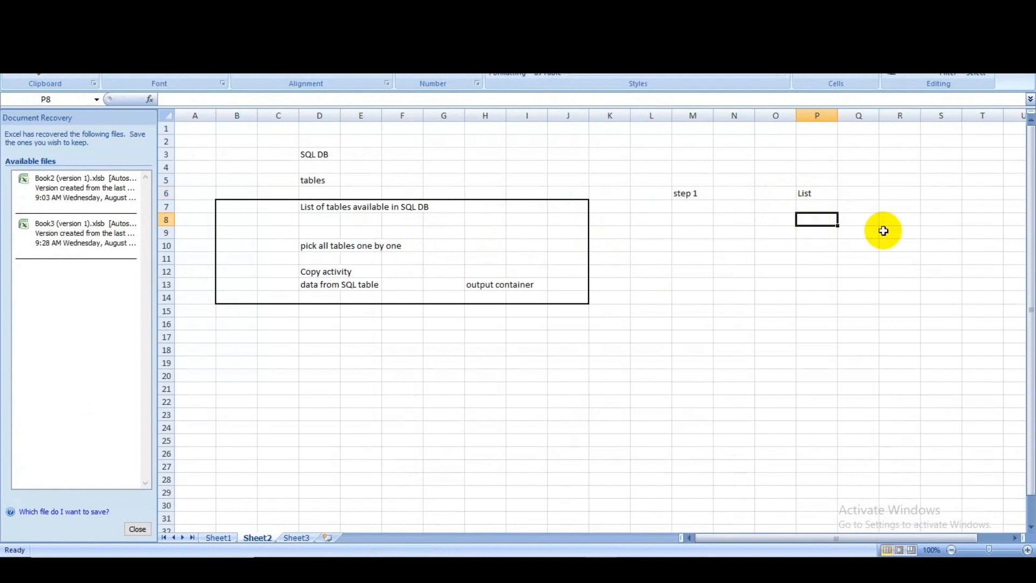
text(Pick)
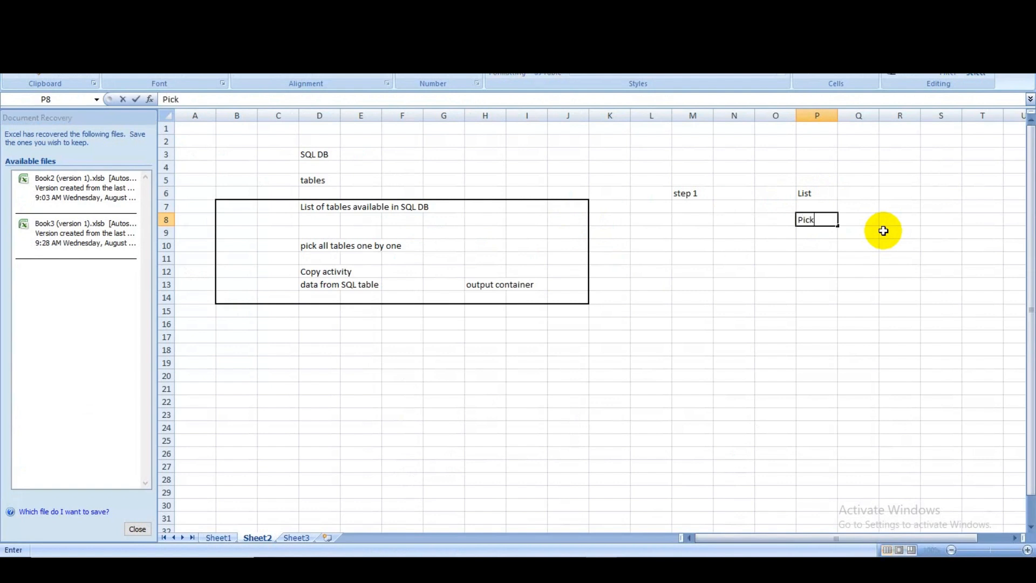
text( all)
Step: Point out the List, Copy activity, SQL table source and output container notes, and highlight the boxed process as a whole
click(819, 193)
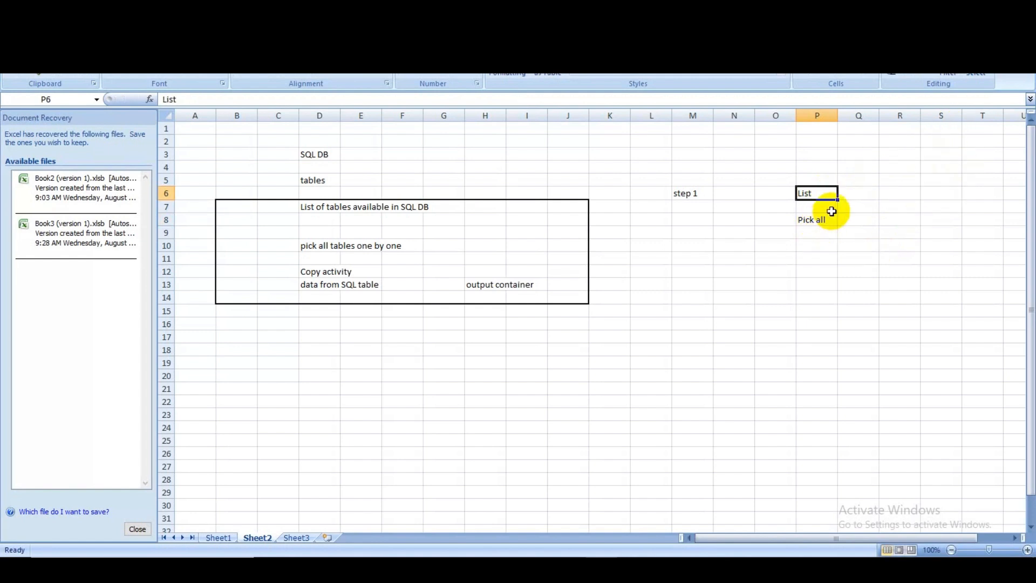
click(330, 272)
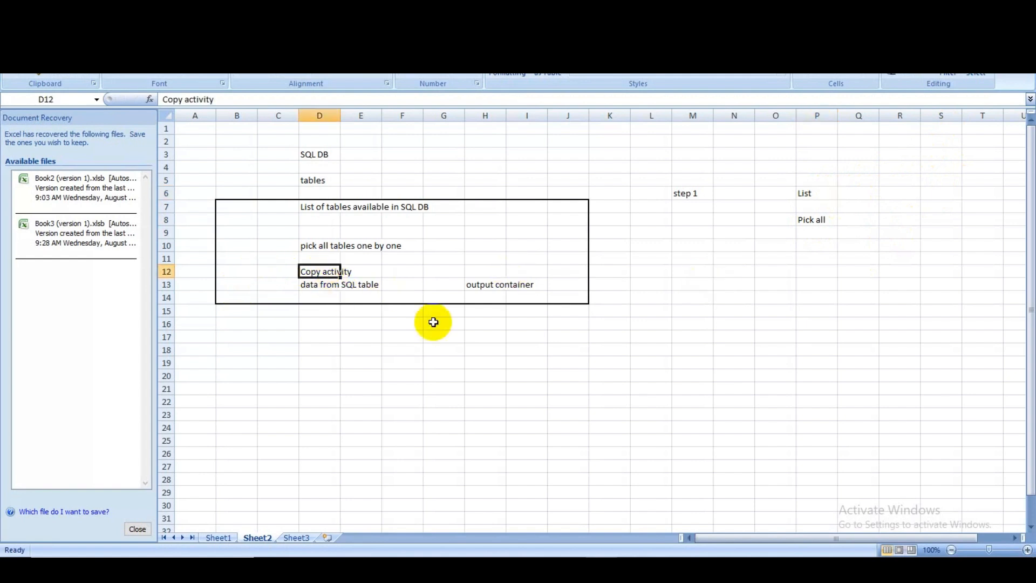
click(819, 262)
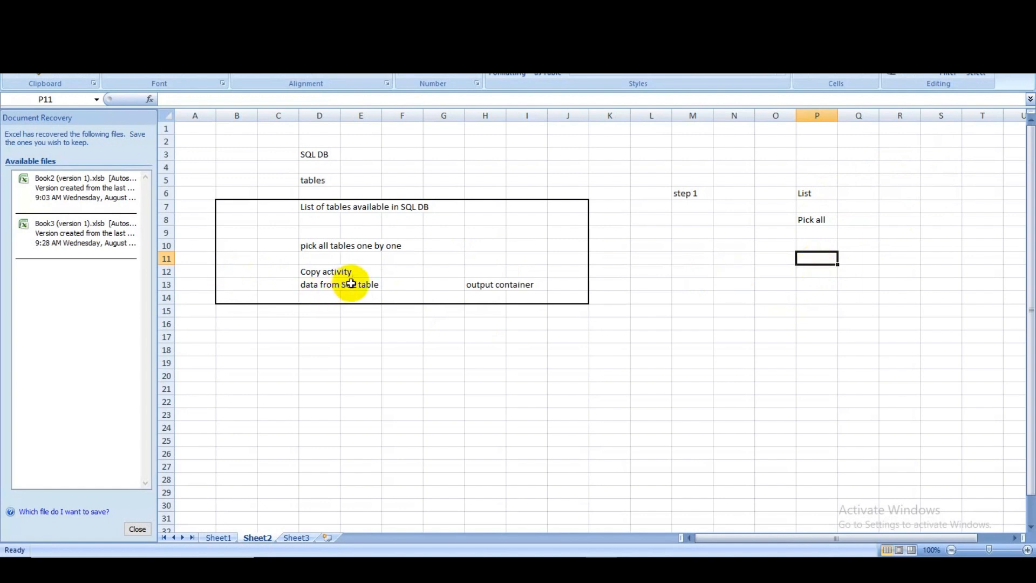
click(328, 283)
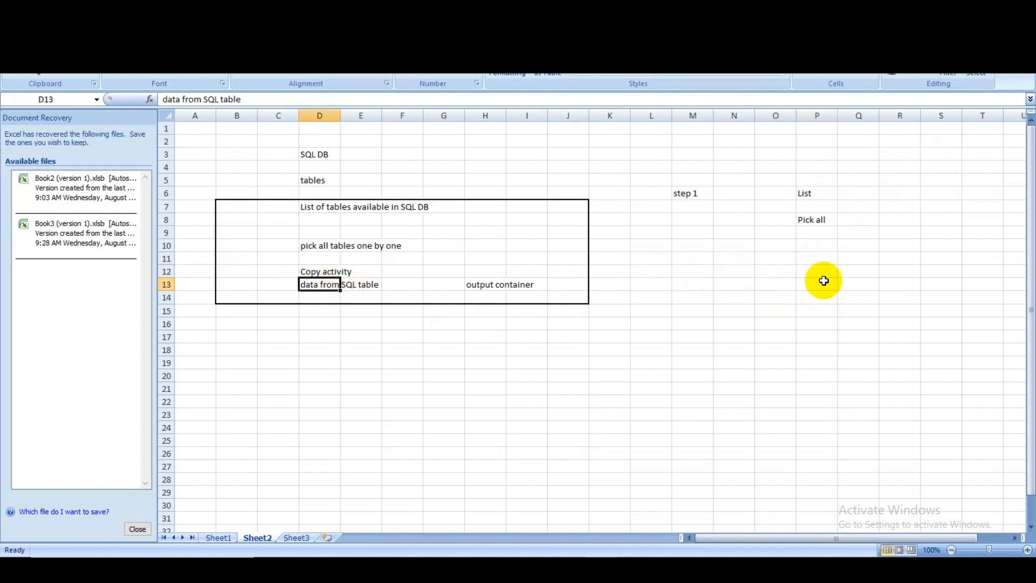
click(481, 285)
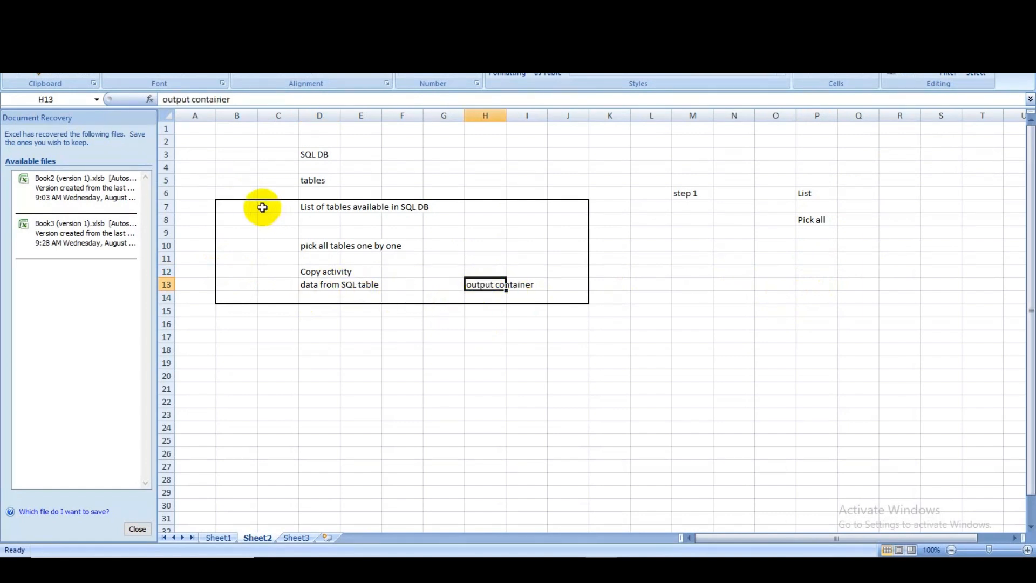
drag(261, 205, 528, 301)
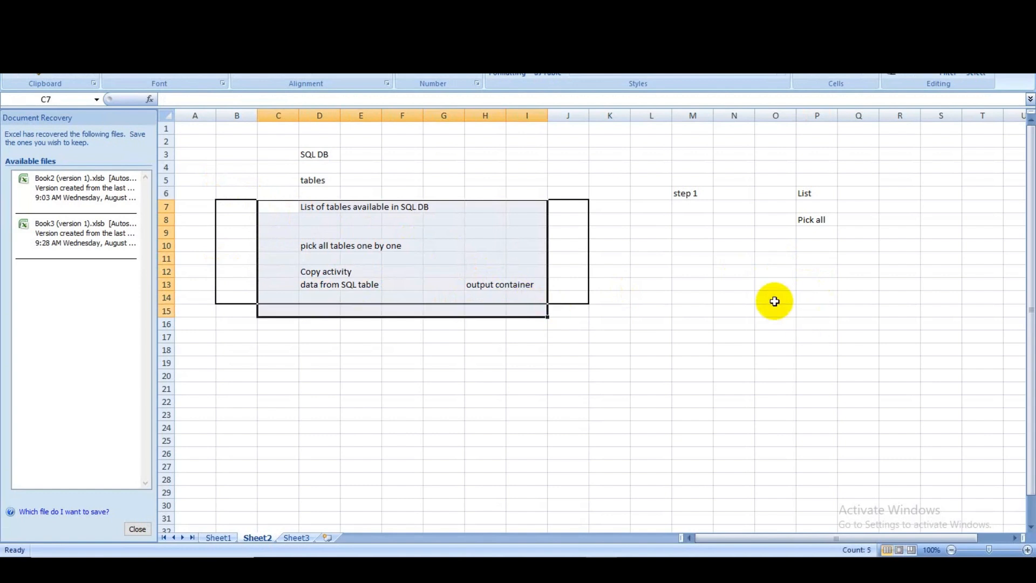
click(775, 301)
Step: Clear the step notes in cells M4:Q8 and enter "Linked services" in M5
drag(688, 170, 846, 212)
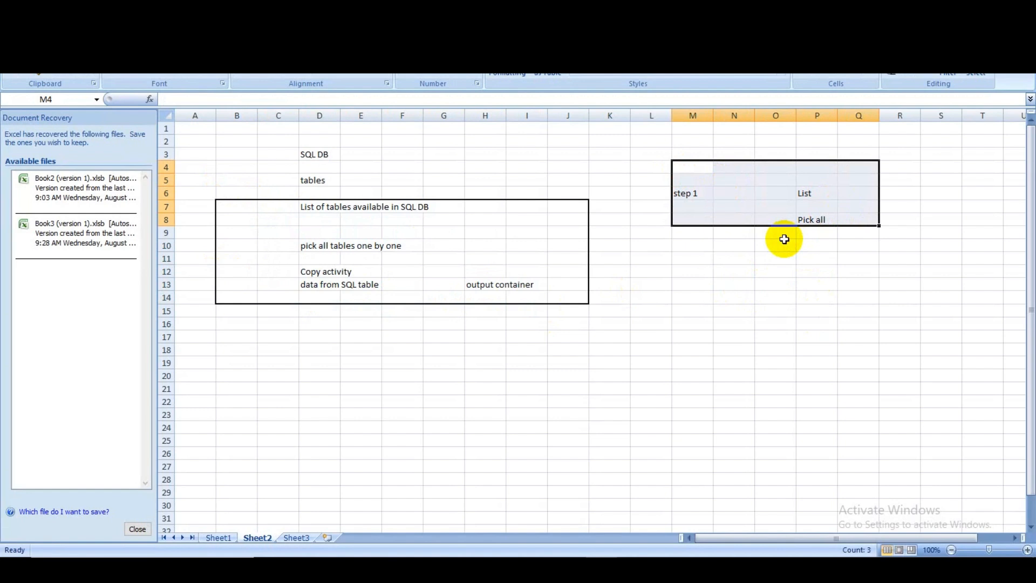
key(Delete)
click(693, 179)
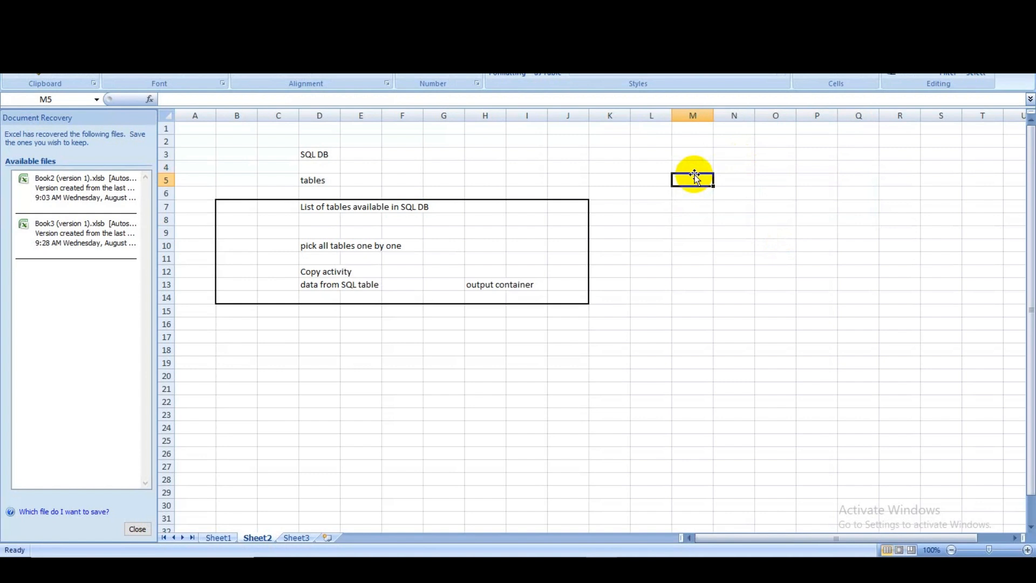
text(Linked)
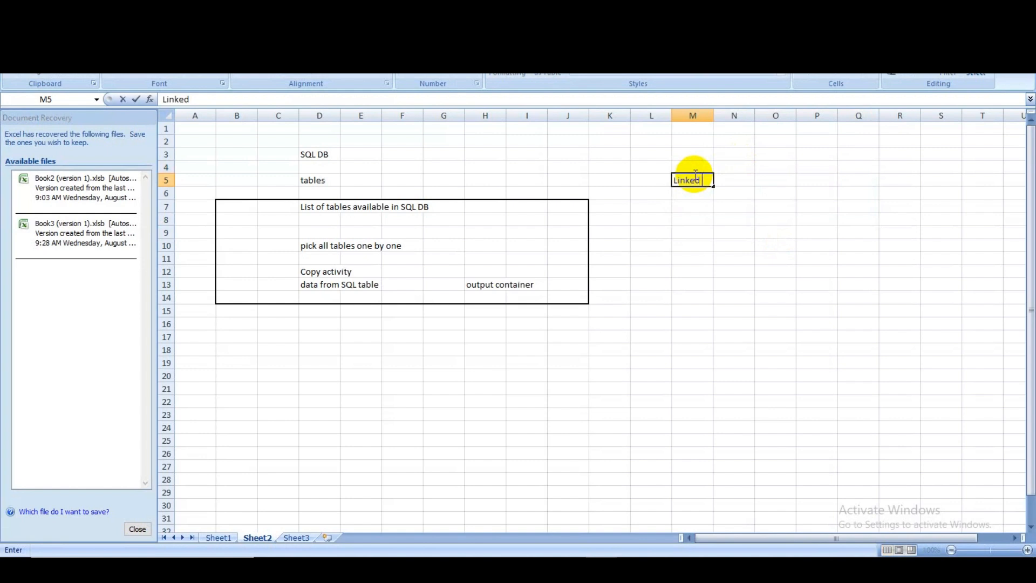
text( services)
click(459, 139)
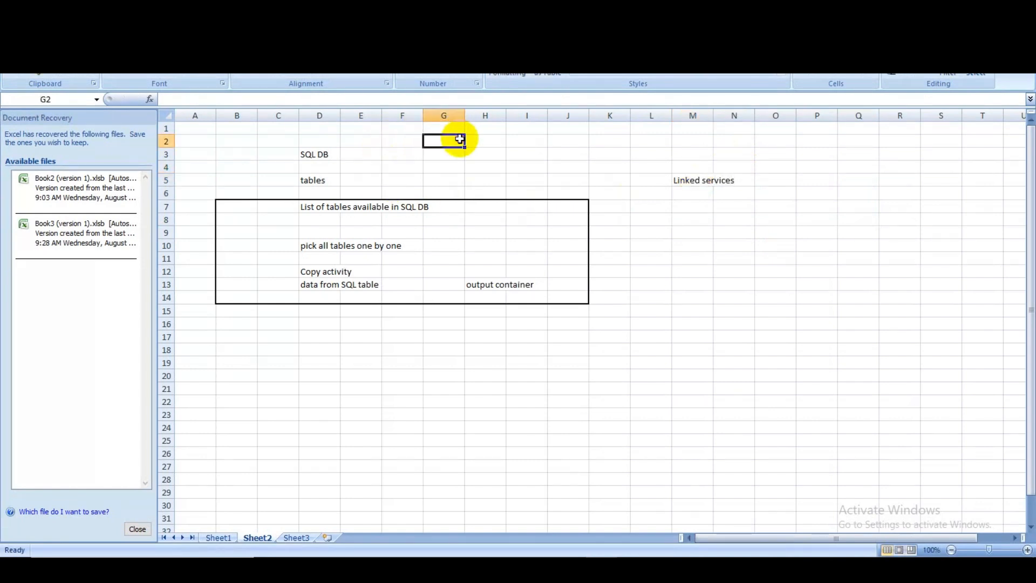
Step: Enter "SQl DB" in cell G2 and fill the Linked services cell M5 with yellow
text(SQl DB)
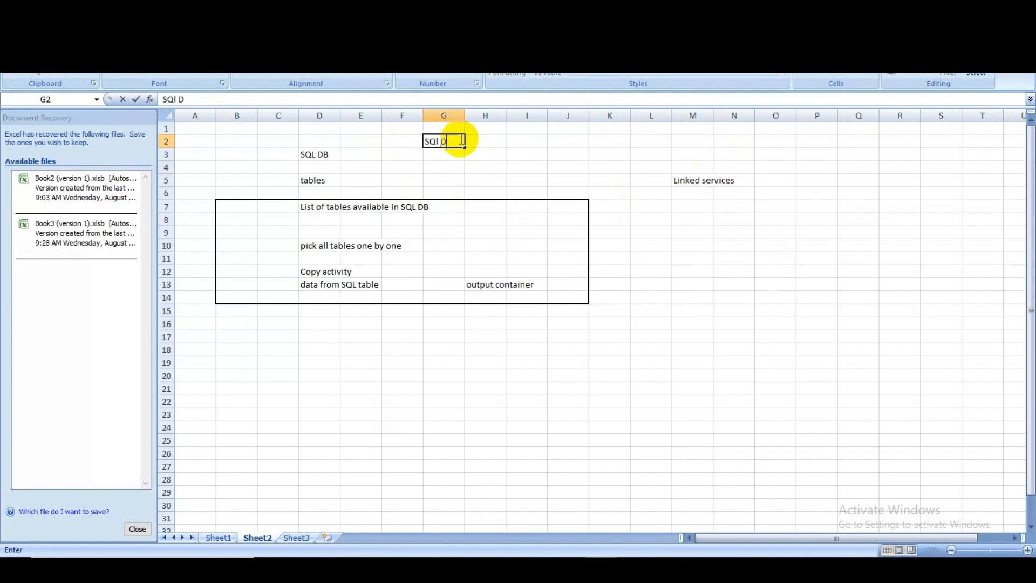
click(700, 181)
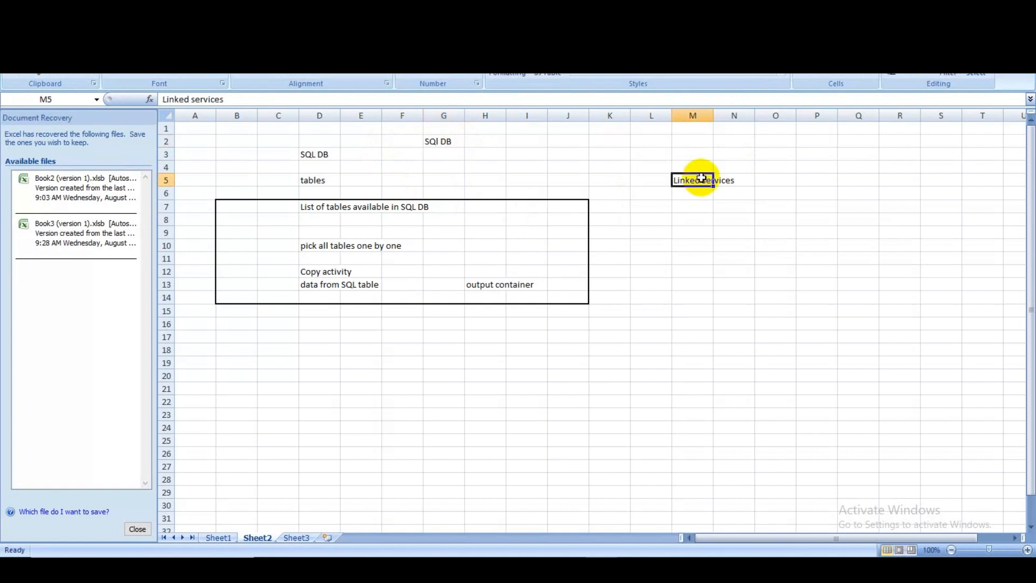
click(191, 77)
Step: Enter the note "output containmer" in cell G4, below the SQl DB note
click(440, 163)
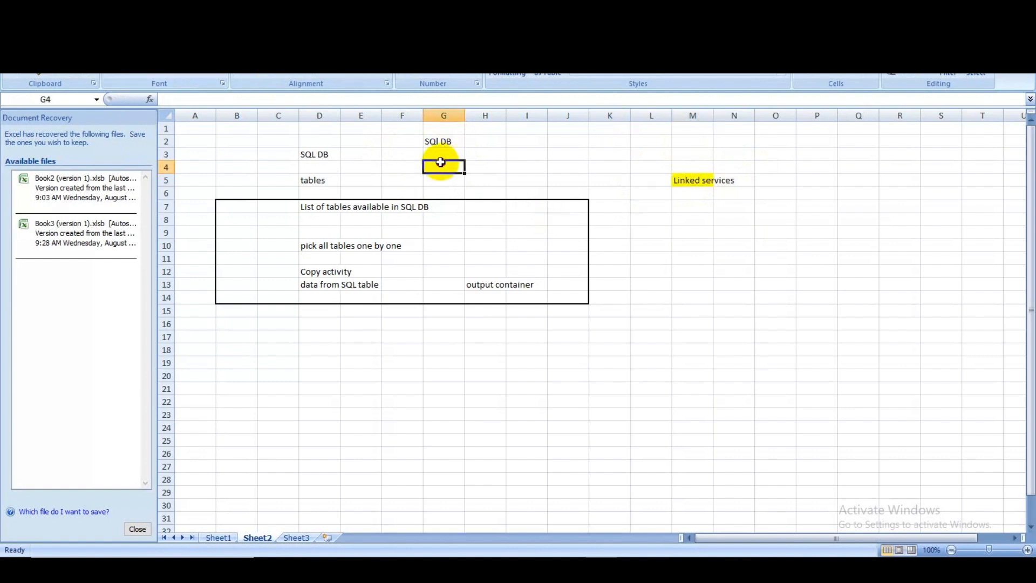
text(output c)
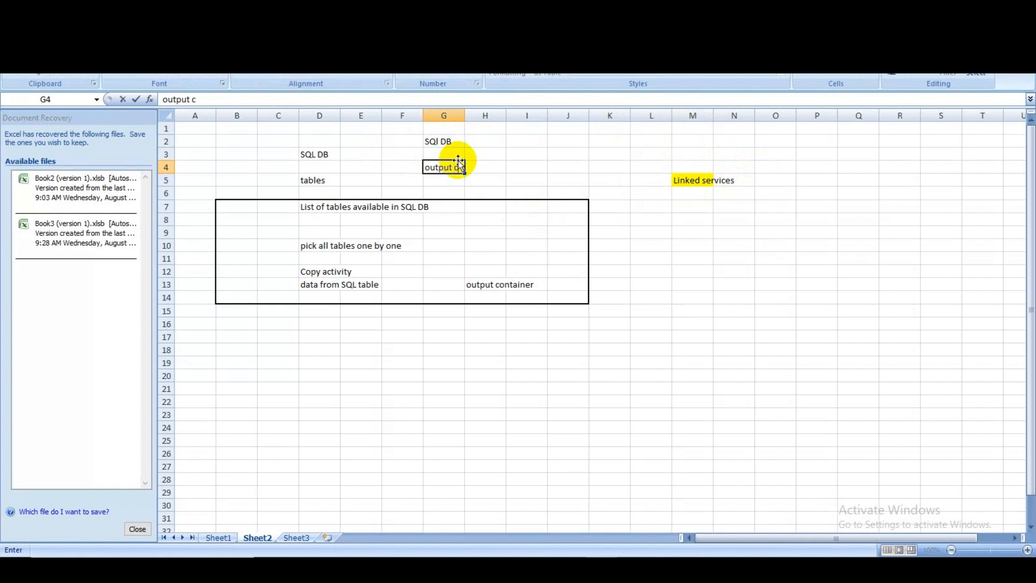
text(ontainmer)
key(Return)
click(691, 179)
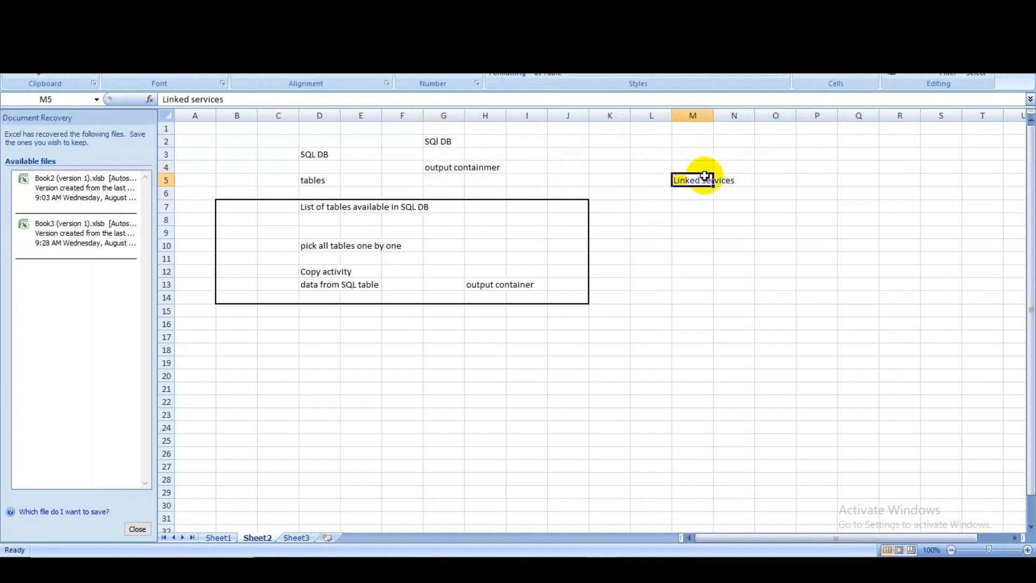
click(688, 207)
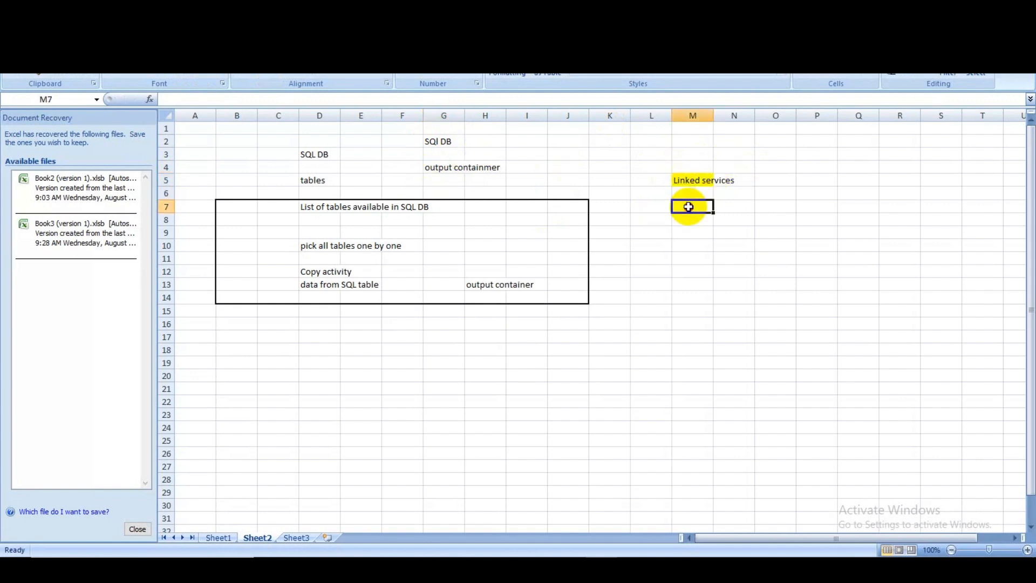
text(data)
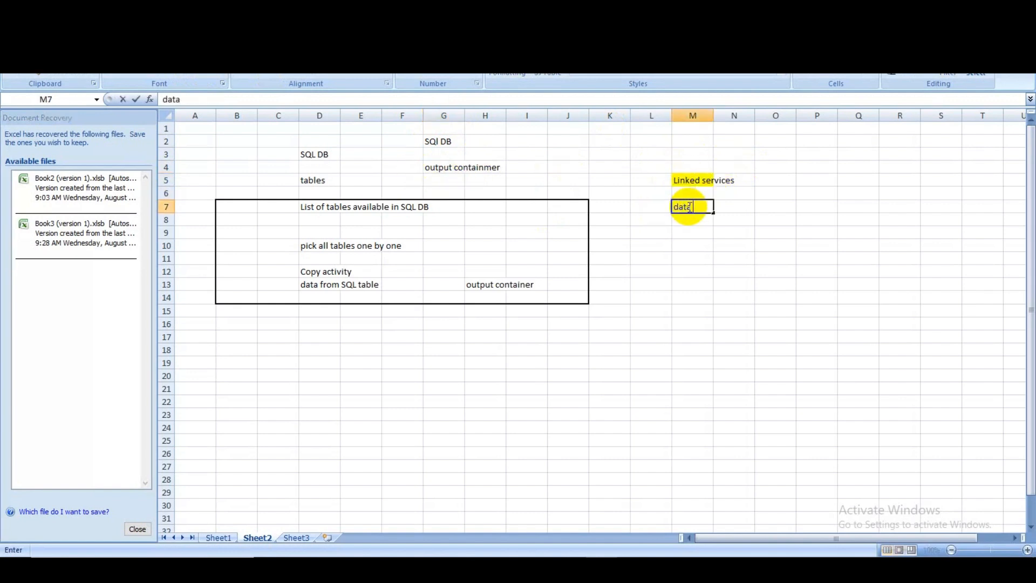
text( set)
key(BackSpace)
key(BackSpace)
key(BackSpace)
key(BackSpace)
key(BackSpace)
key(BackSpace)
key(BackSpace)
key(BackSpace)
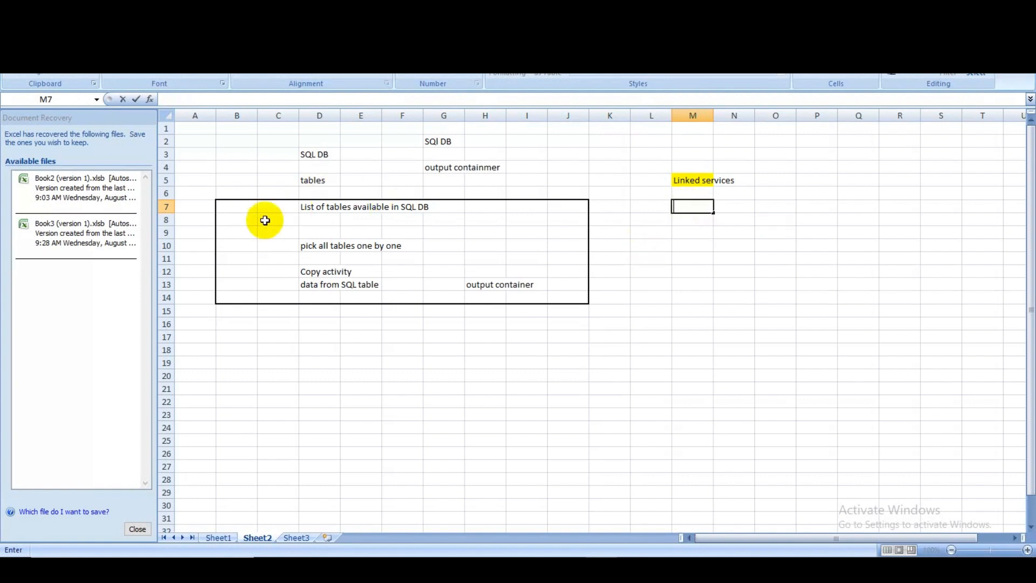
Step: Point out the List of tables note in D7 and enter "Lookup activity" in cell M8 as its matching activity
click(323, 207)
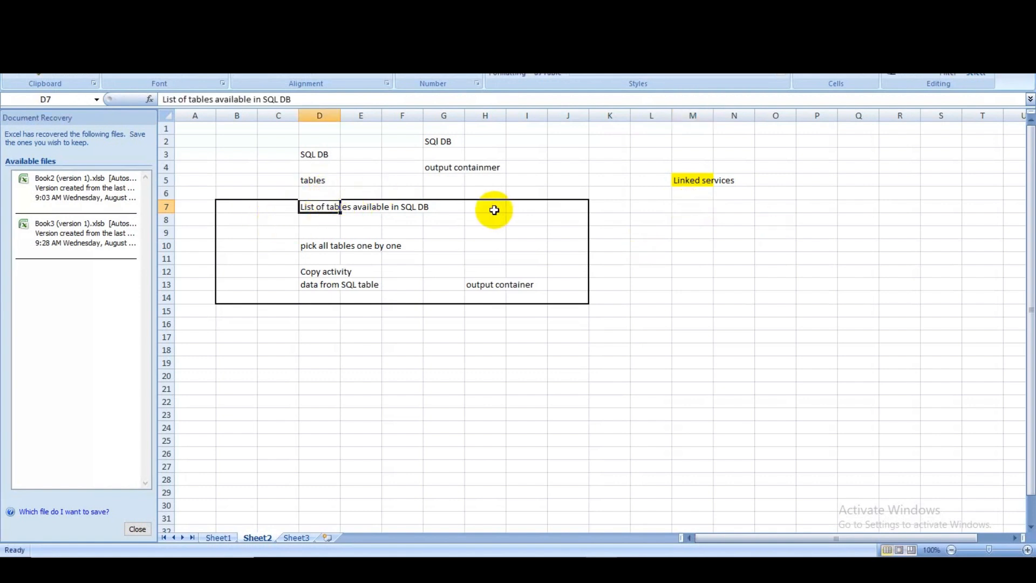
click(691, 217)
text(Look)
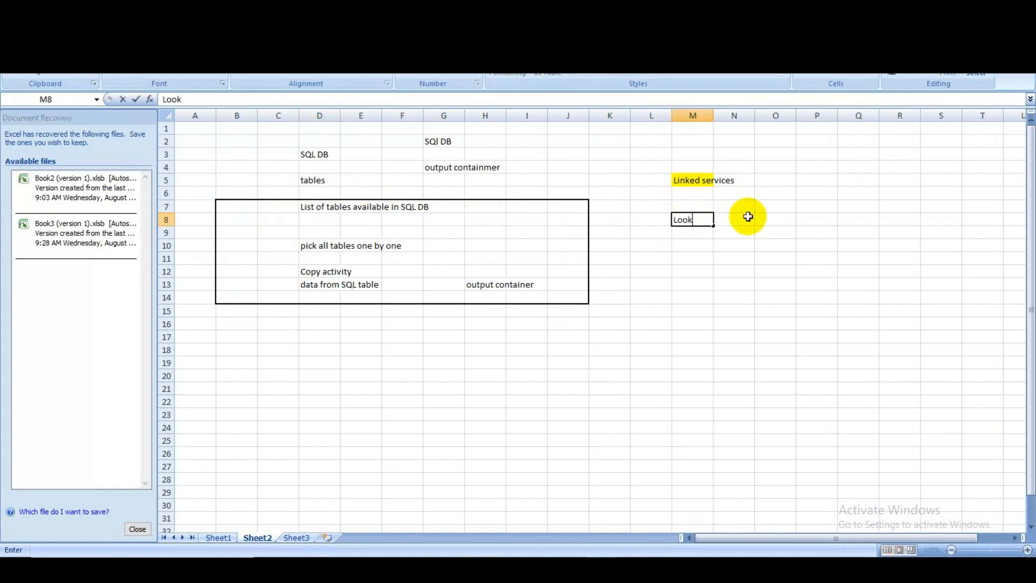
text(up activity)
Step: Enter the note "take queries" in cell M10, below the Lookup activity note
click(699, 245)
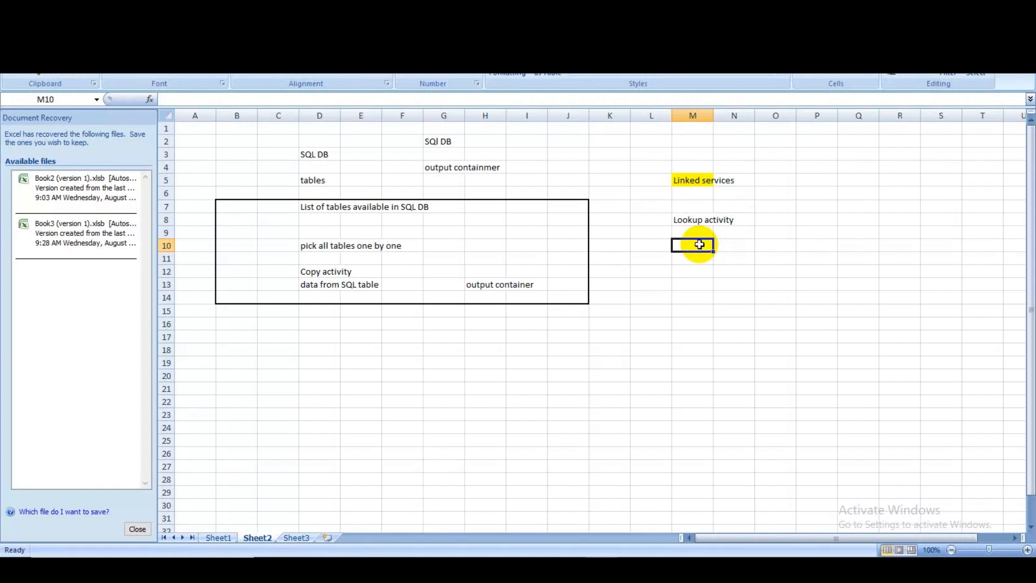
text(take q)
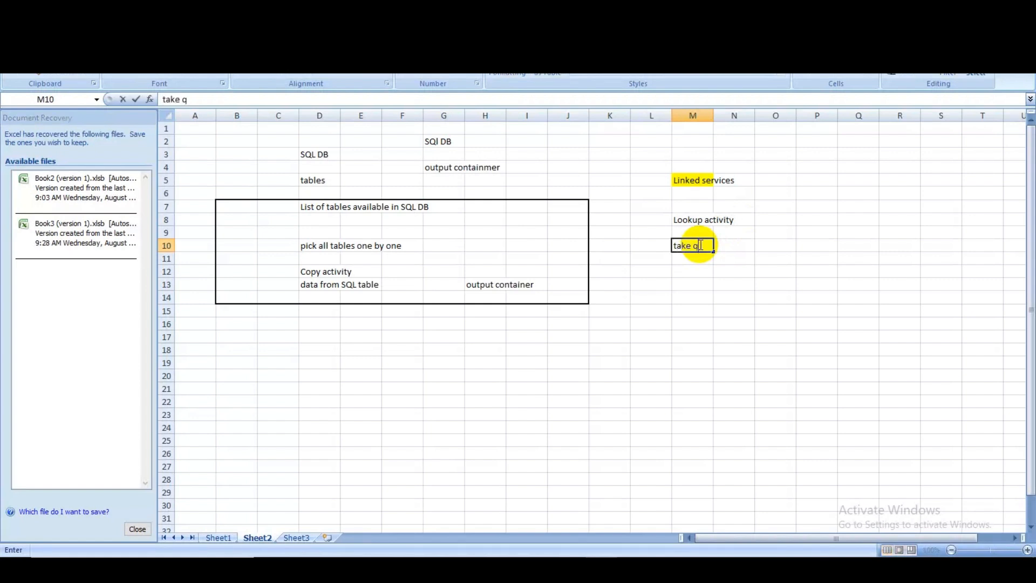
text(ueries)
click(696, 269)
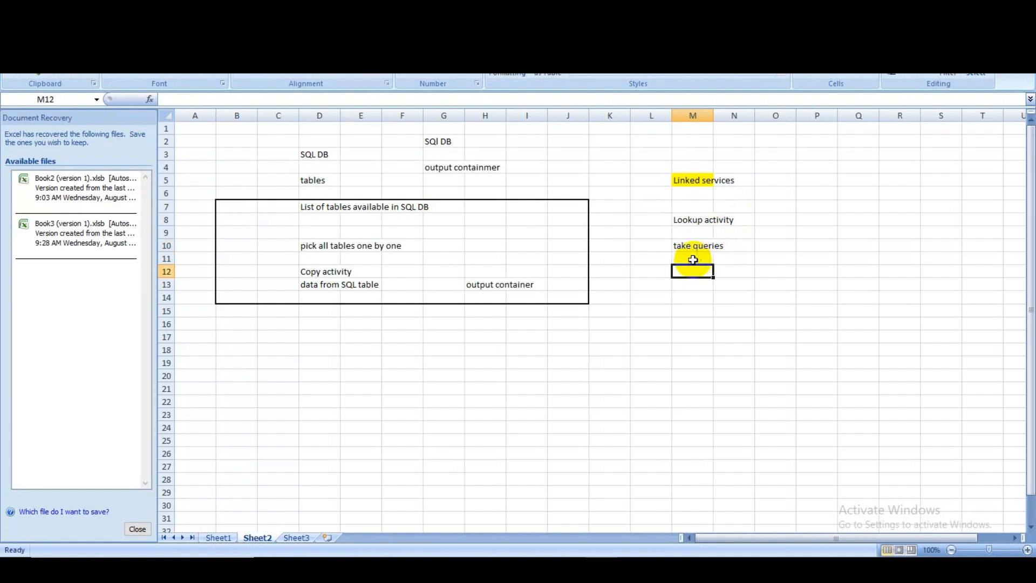
click(808, 218)
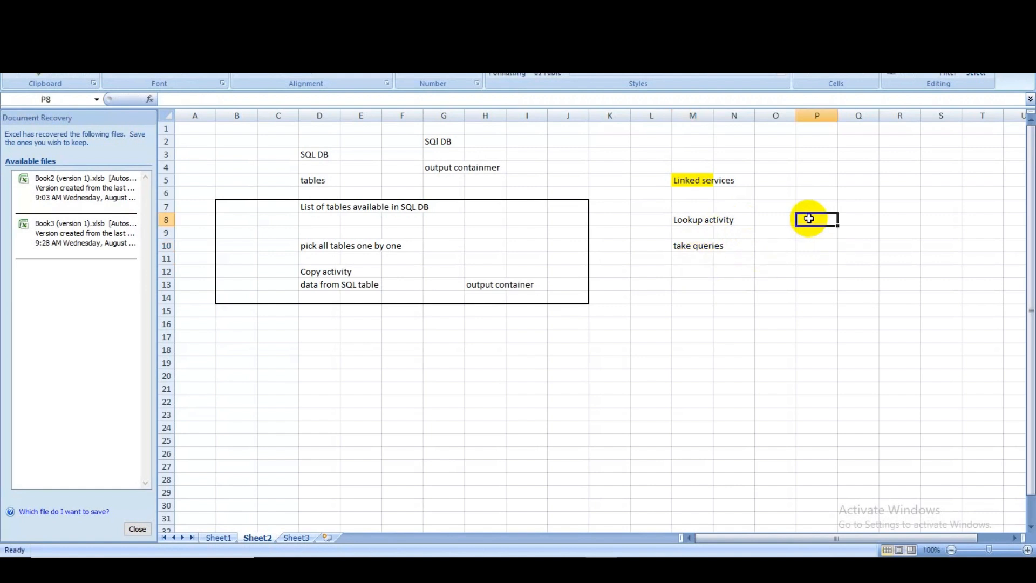
Step: Switch to Azure Data Factory and close the pl_dynamic_copy pipeline and both dataset editors, discarding the unsaved changes to ds_dynamic_input
key(alt+Tab)
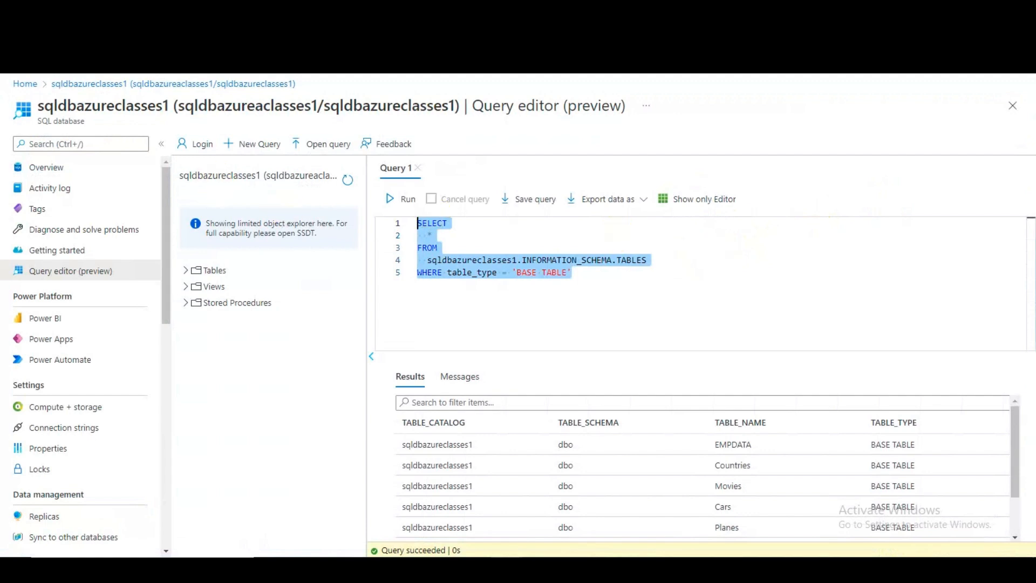
click(962, 10)
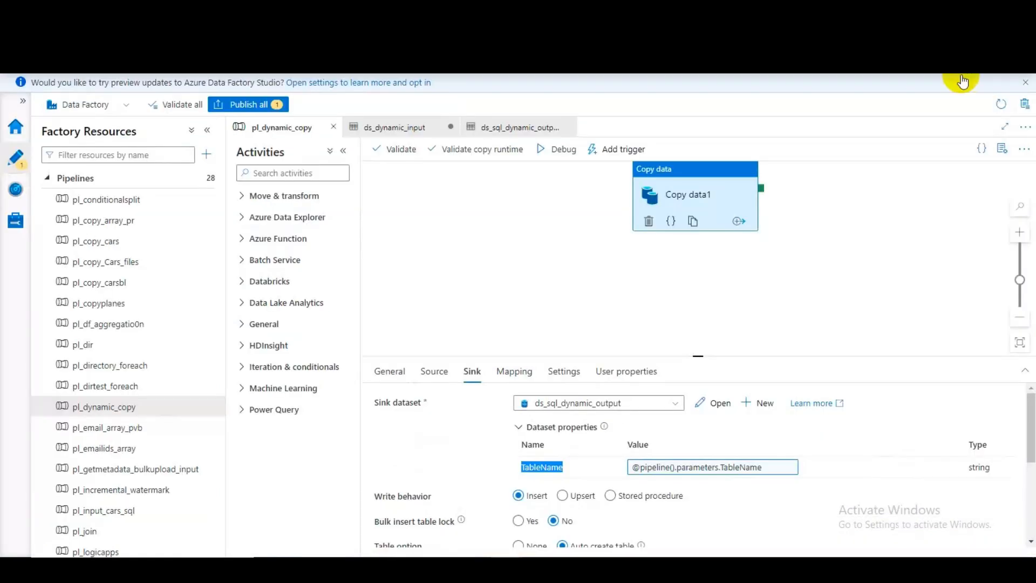
click(448, 129)
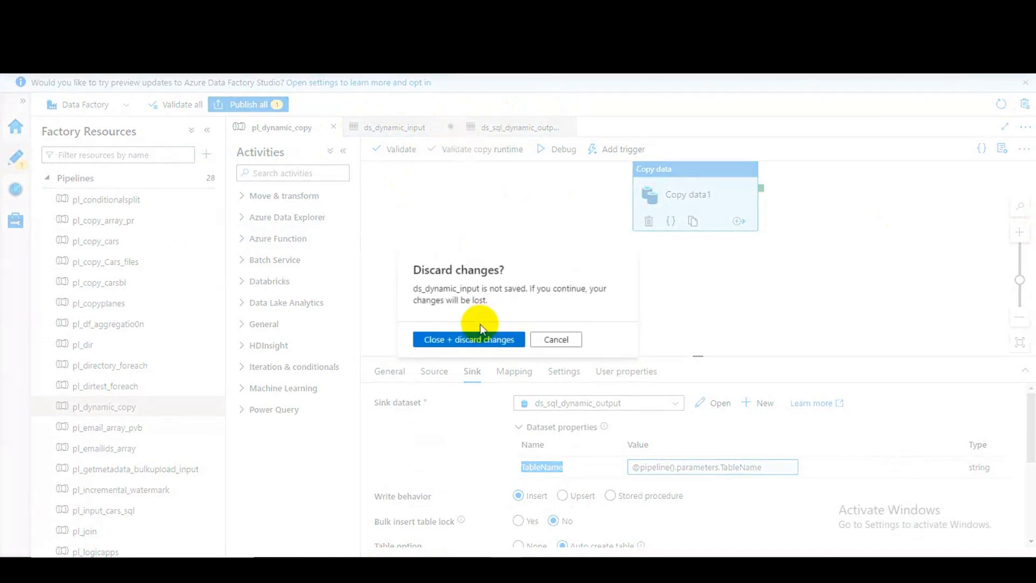
click(475, 339)
click(452, 128)
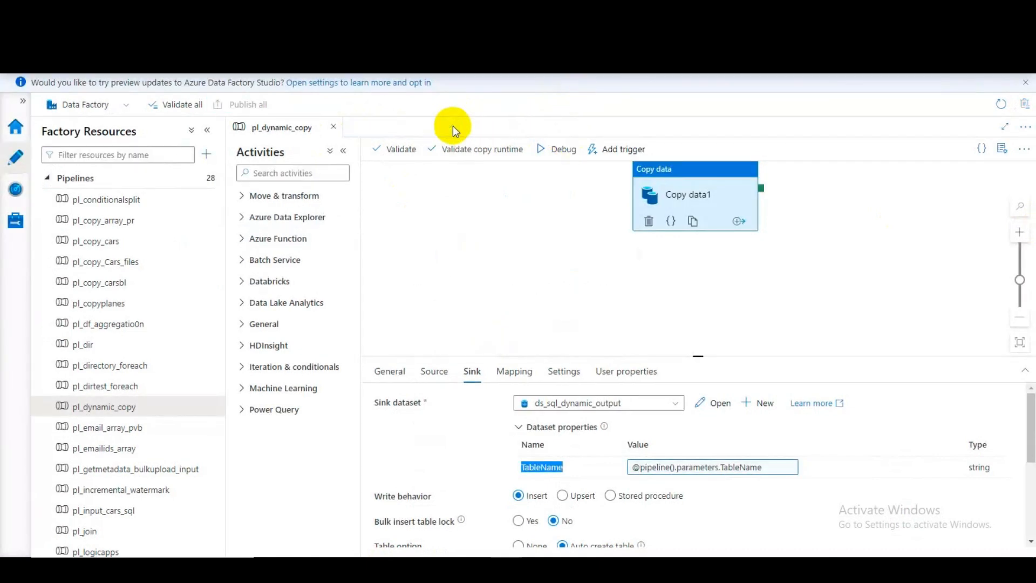
click(334, 127)
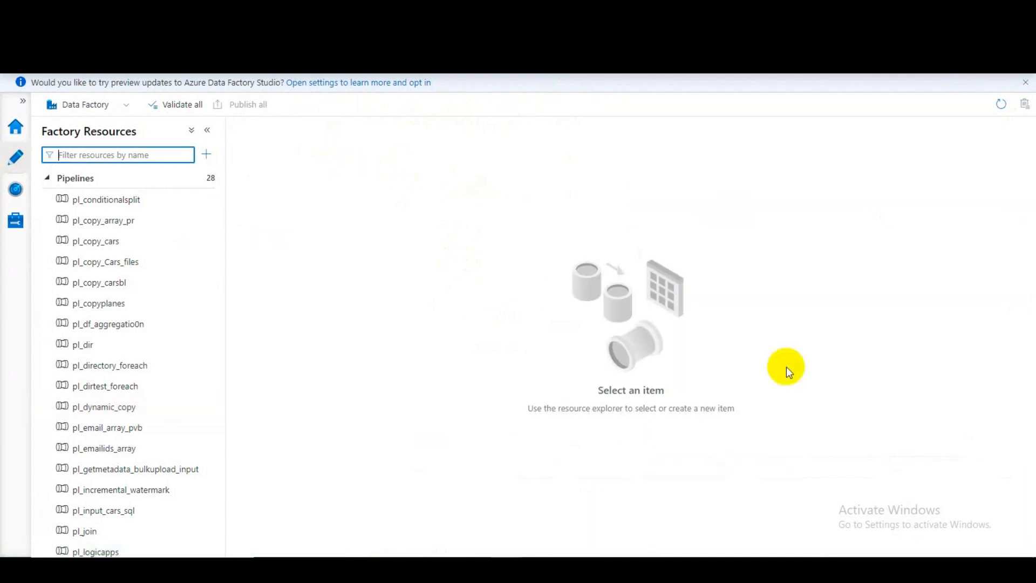
Step: Create a new blank pipeline and name it pl_foreachsqltablecopy2output
click(205, 179)
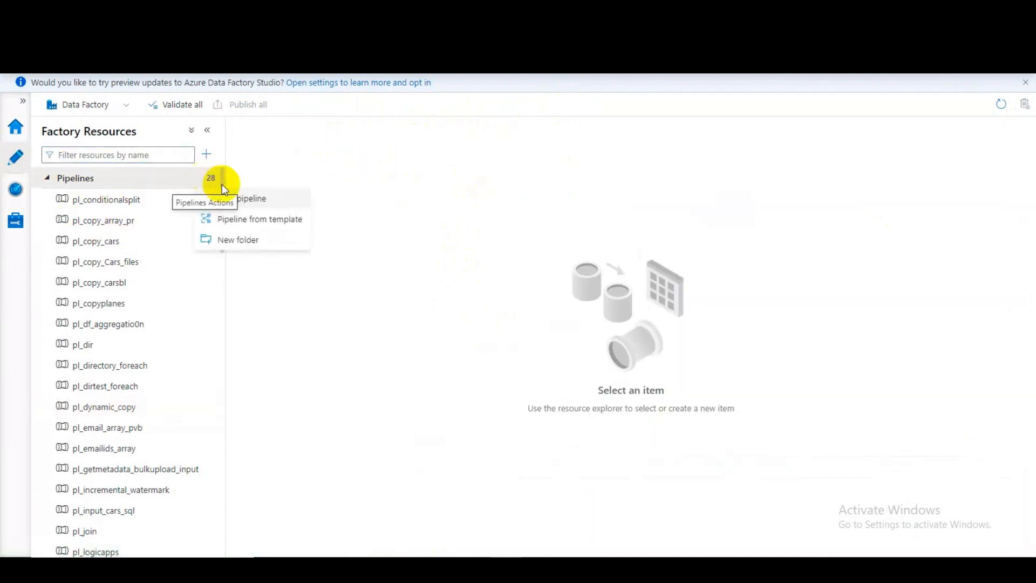
click(253, 204)
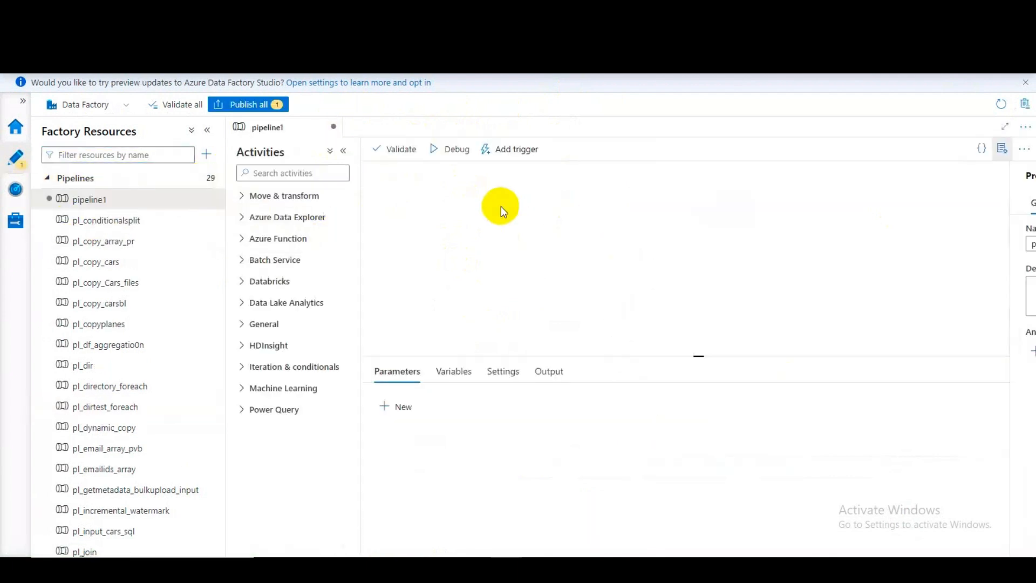
click(904, 246)
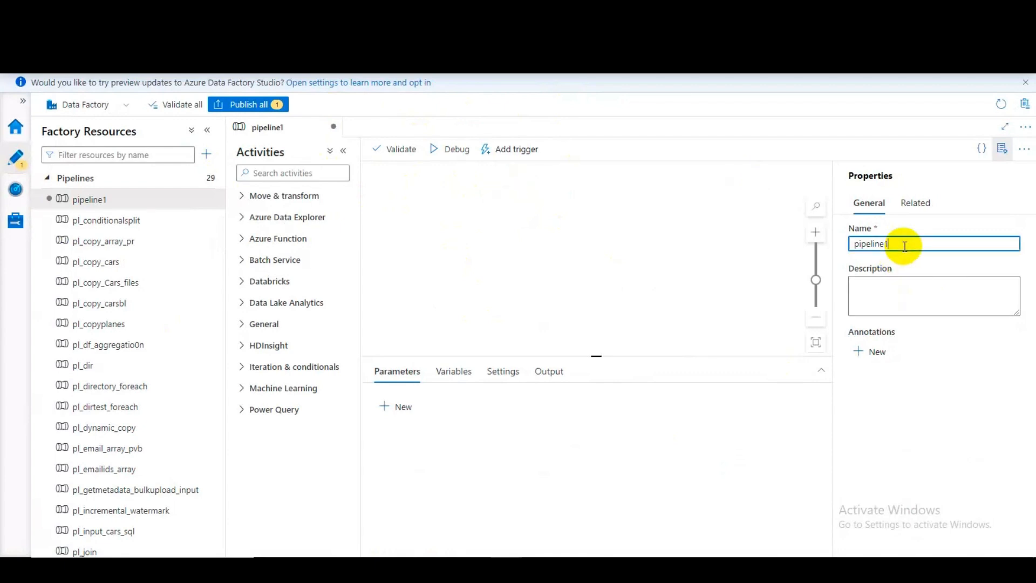
key(BackSpace)
key(BackSpace)
key(BackSpace)
key(BackSpace)
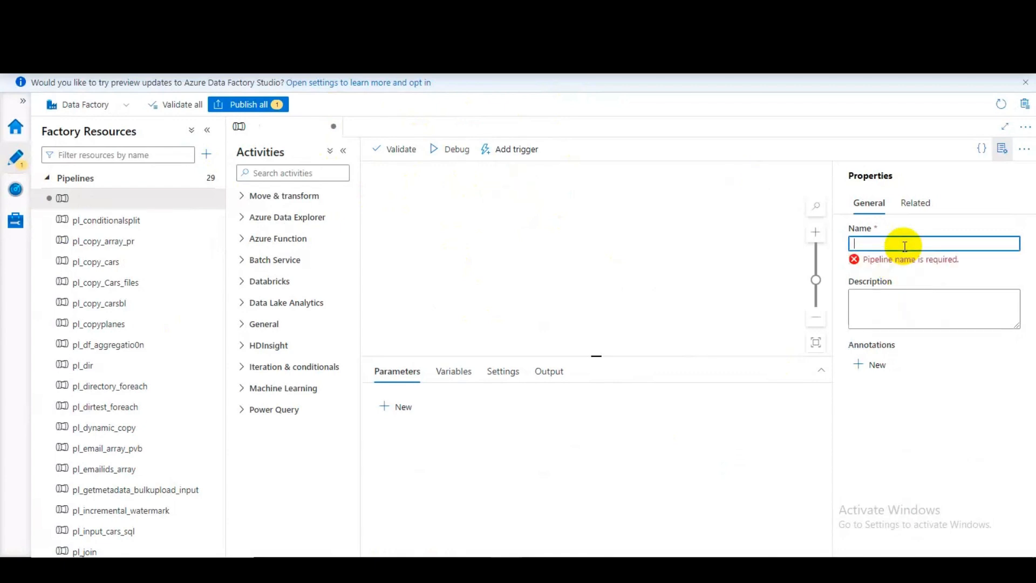
text(pl_)
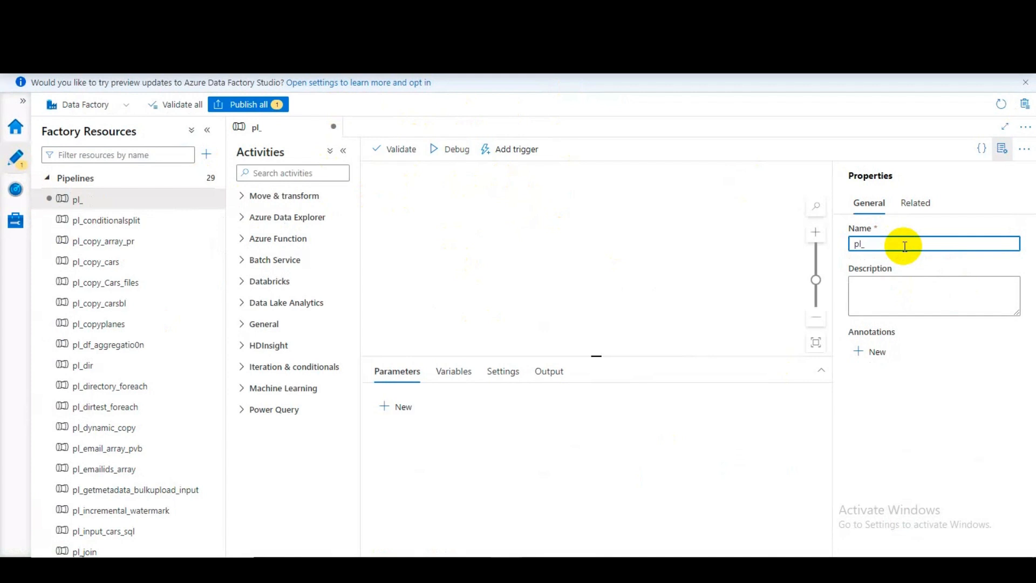
text(foreachsql)
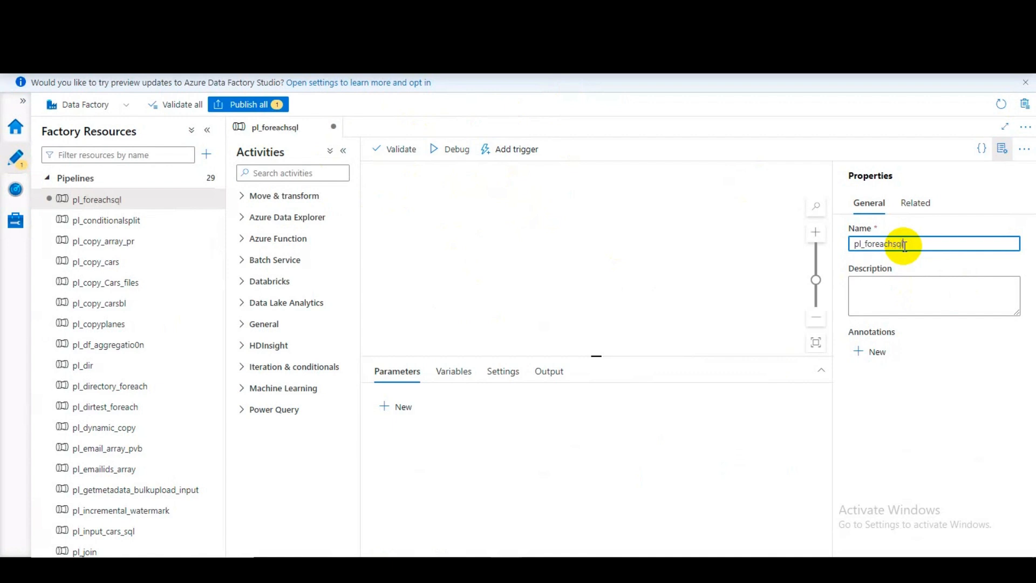
text(tablecopy)
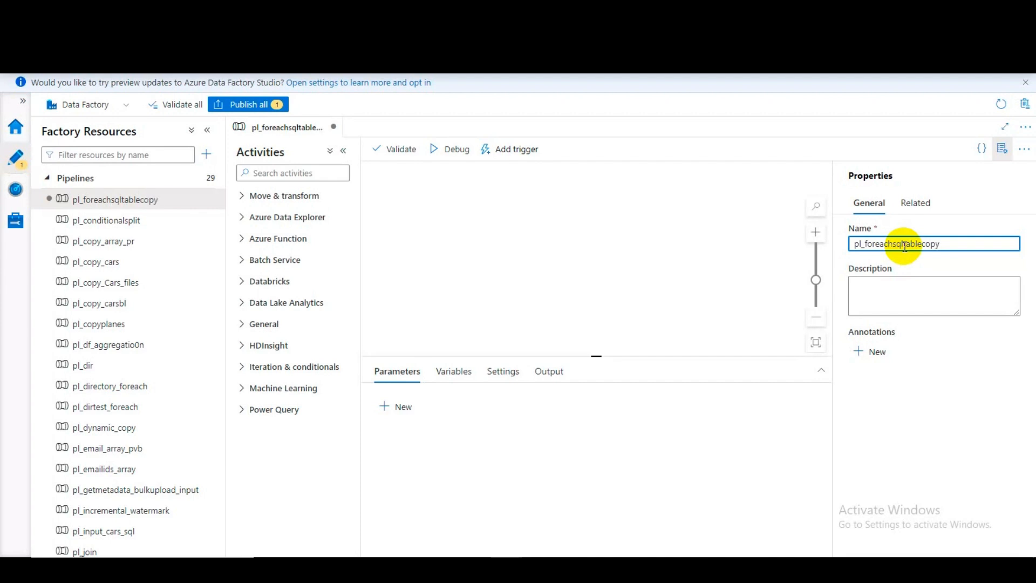
text(output)
text(2)
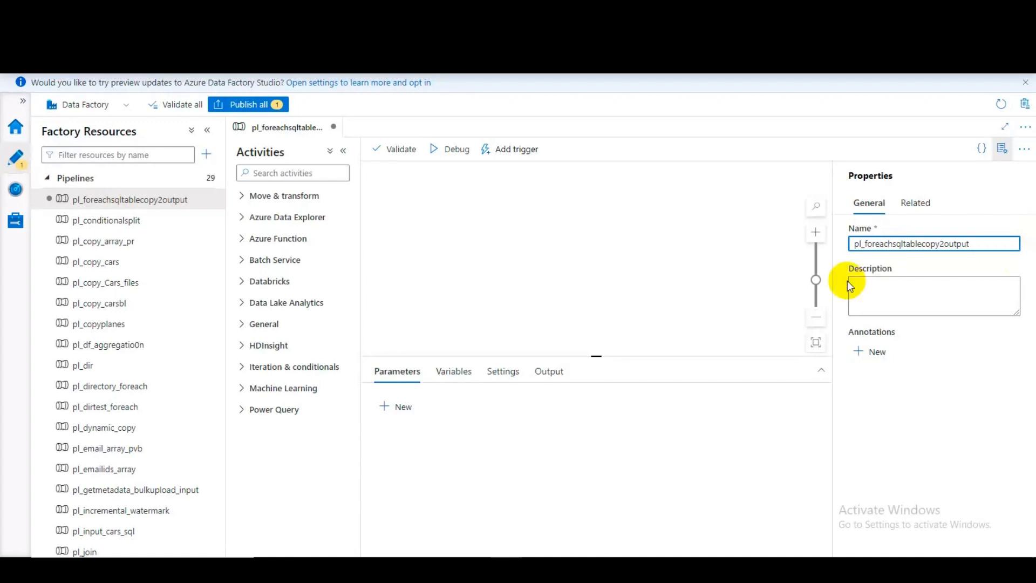
click(455, 230)
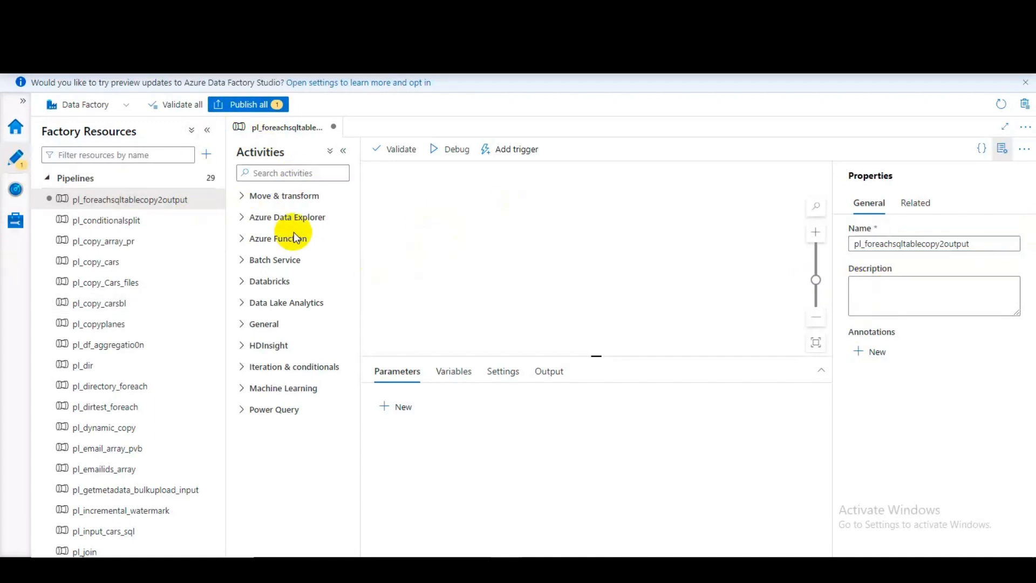
Step: Switch to Excel and point out the List of tables note in D7 and the Lookup activity note in M8
key(alt+Tab)
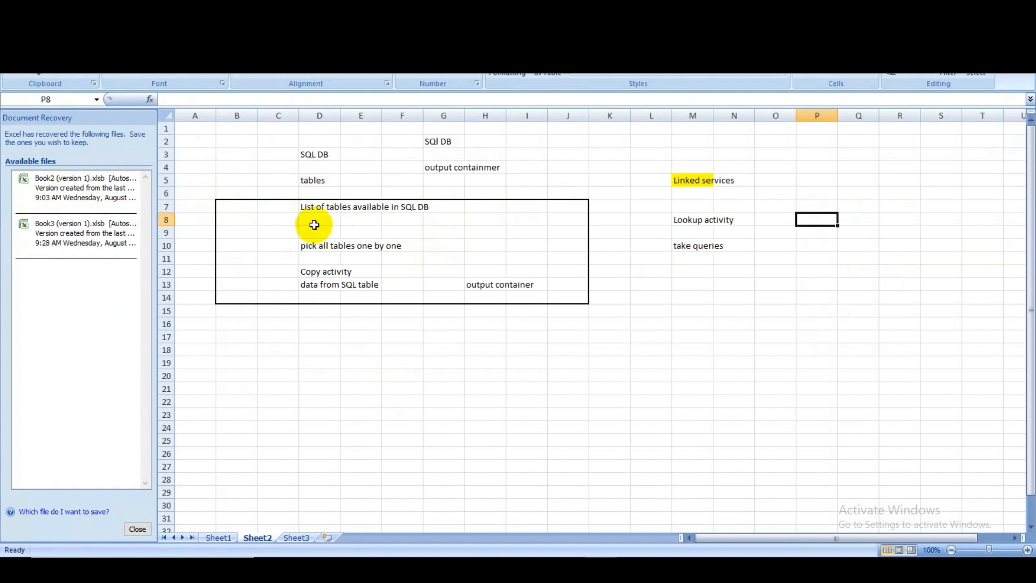
click(335, 205)
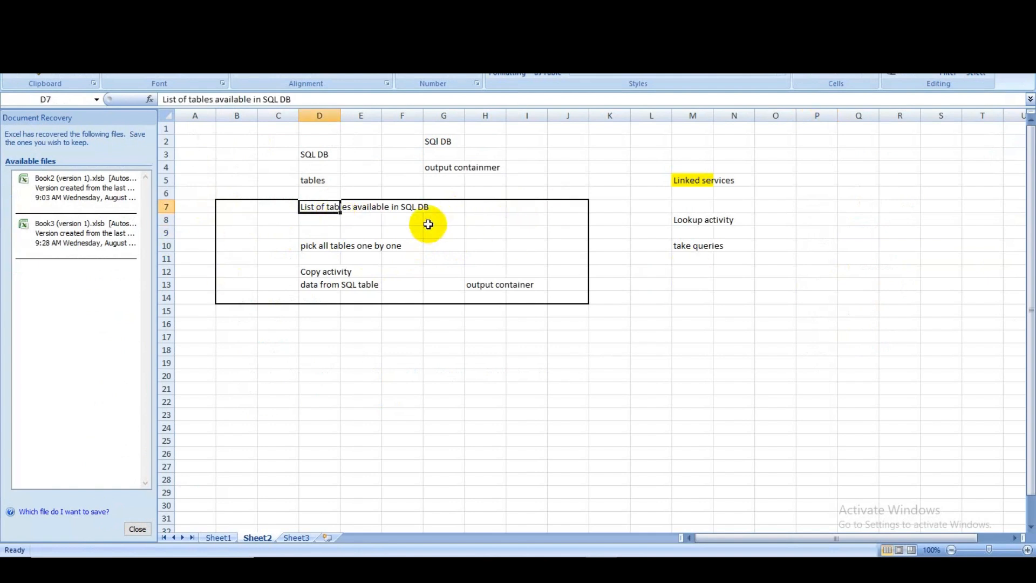
key(alt+Tab)
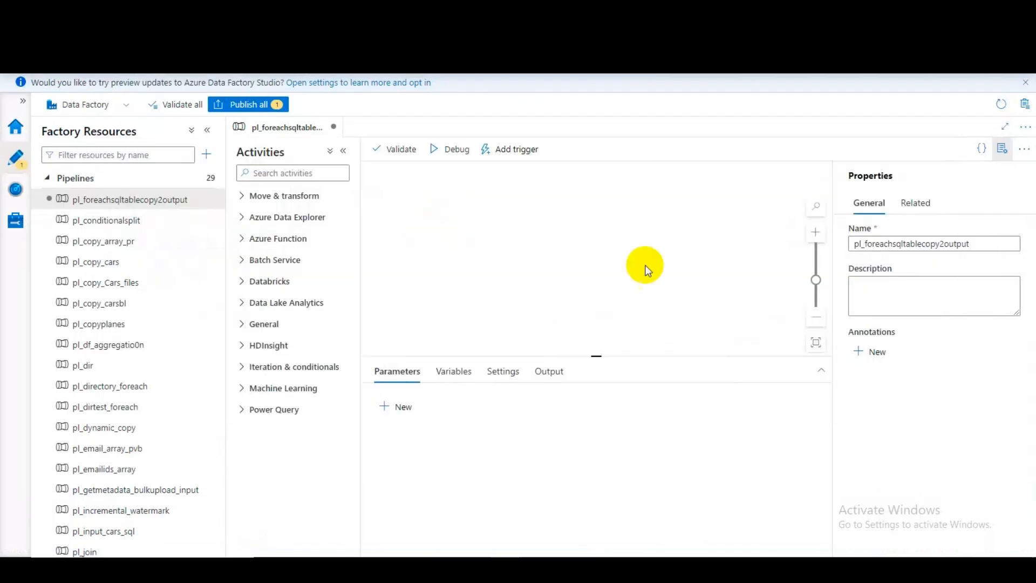
key(alt+Tab)
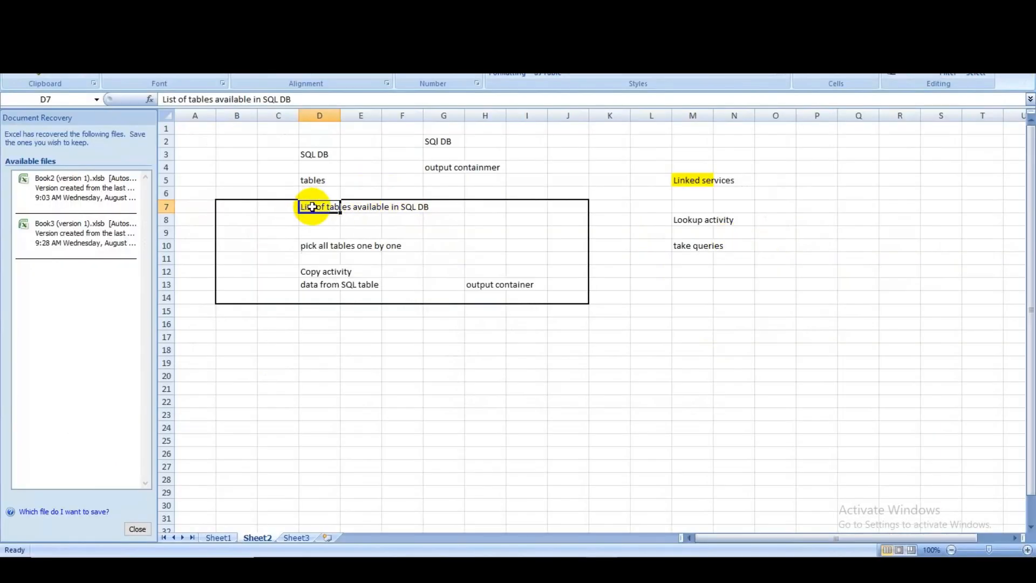
click(688, 219)
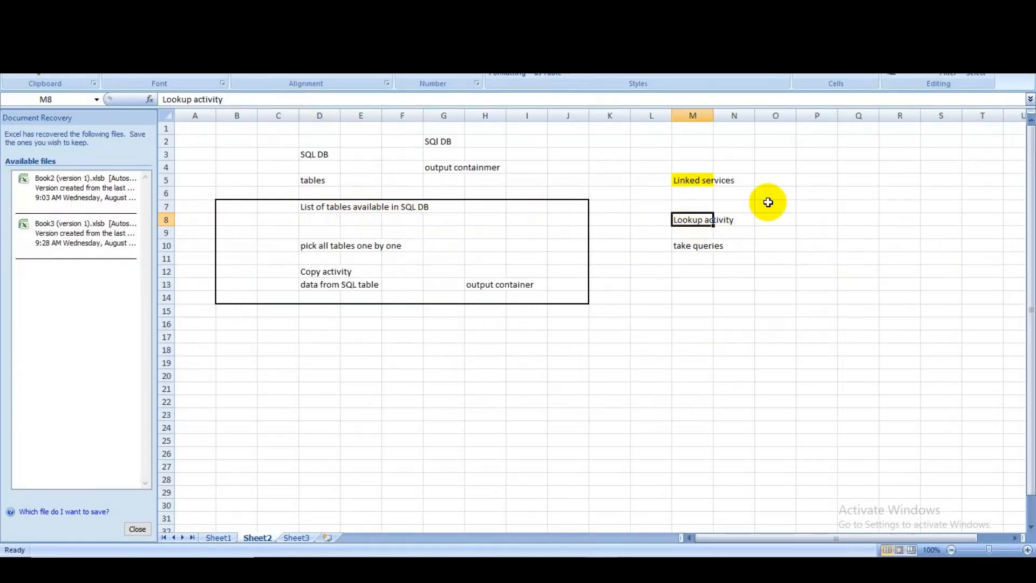
Step: Switch to Azure Data Factory and add a Lookup activity to the pl_foreachsqltablecopy2output pipeline canvas
key(alt+Tab)
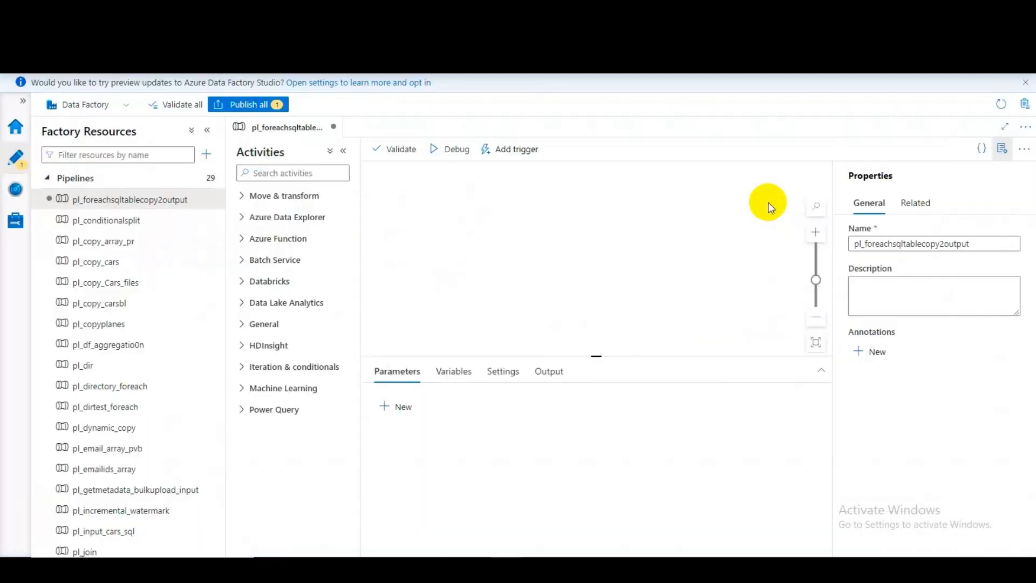
click(266, 172)
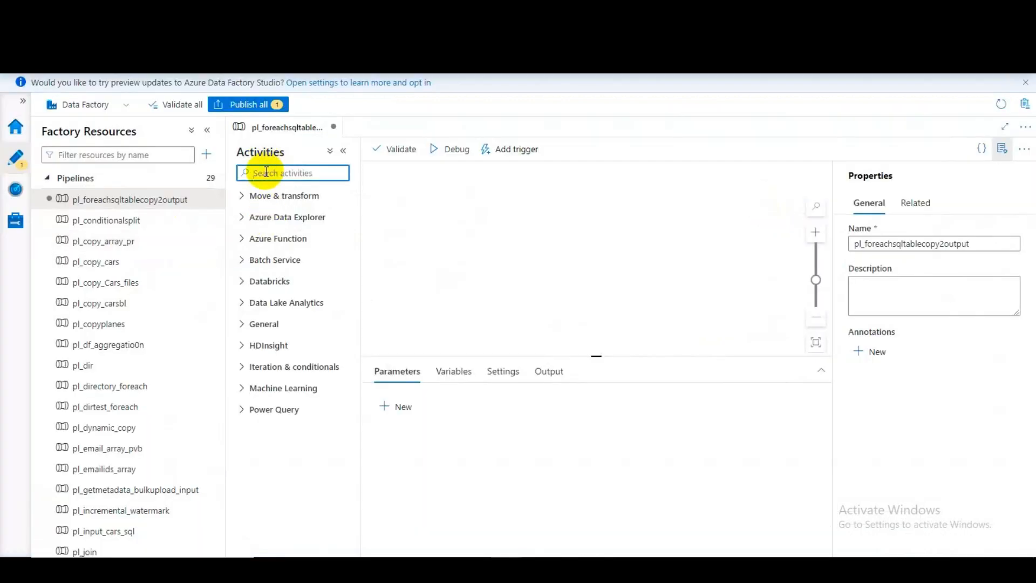
text(look)
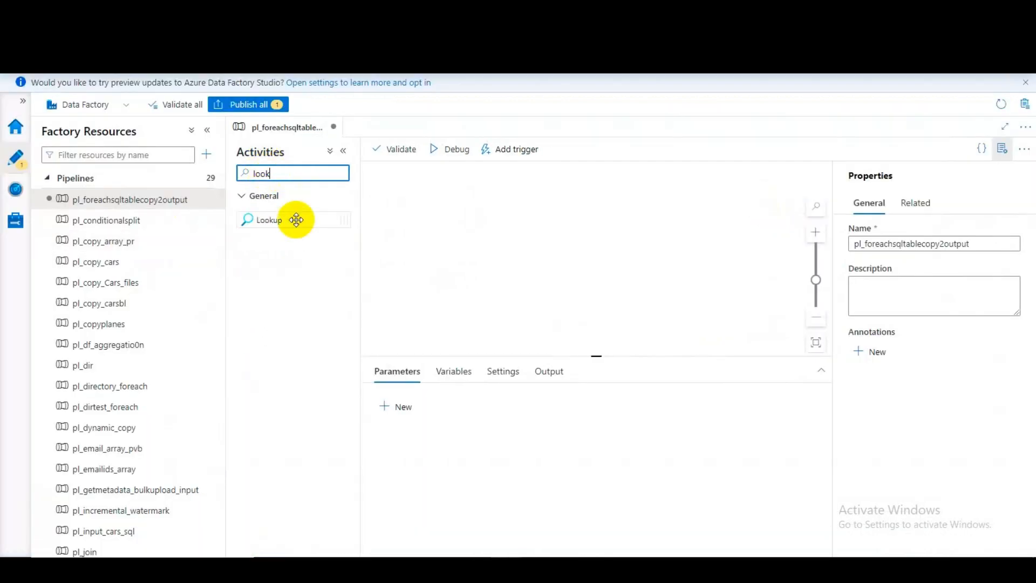
drag(277, 220, 492, 223)
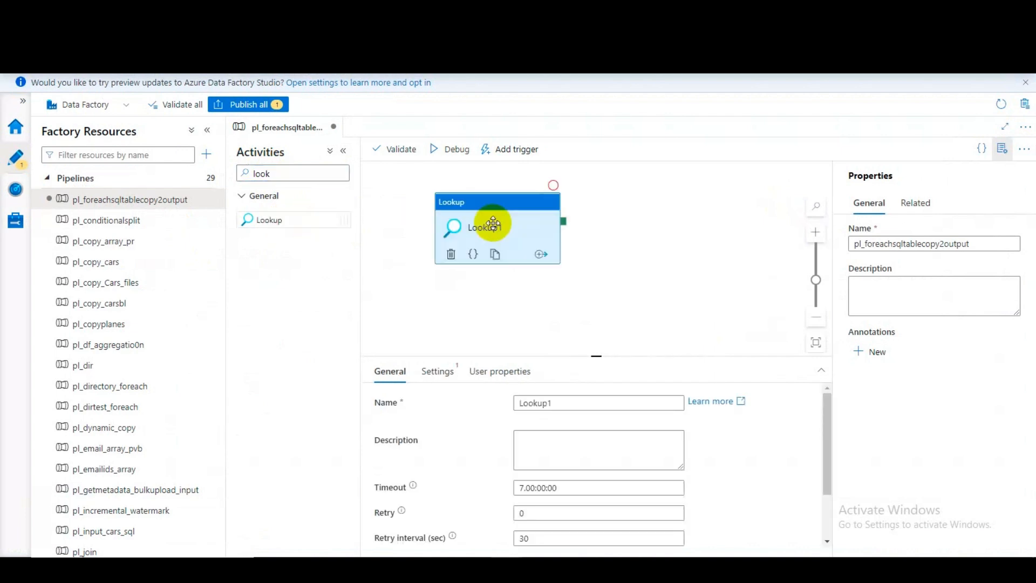
Step: Rename the Lookup activity as LookupSQLDbTables
click(566, 402)
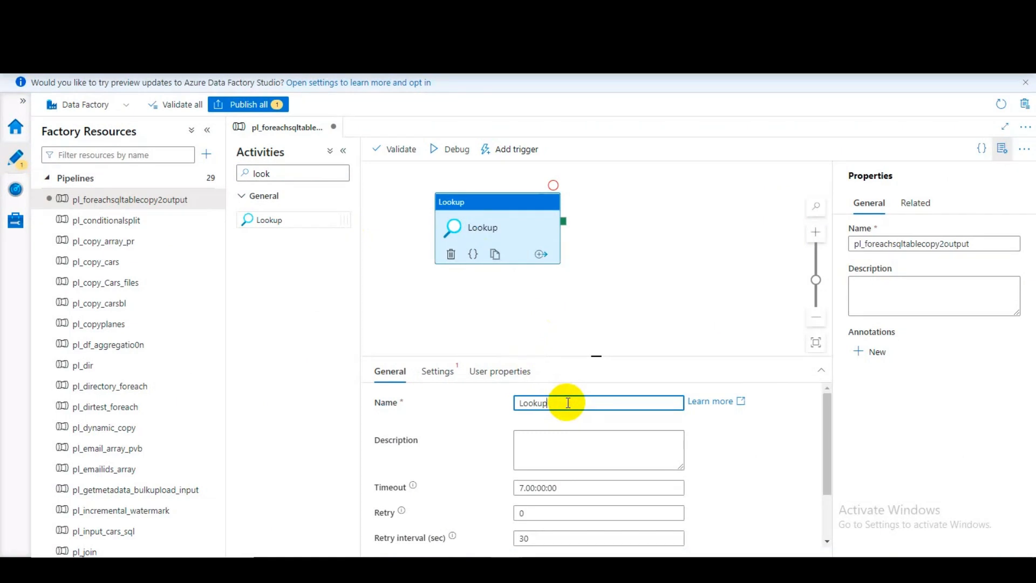
text(SQL)
text(DB)
text(ta)
text(ables)
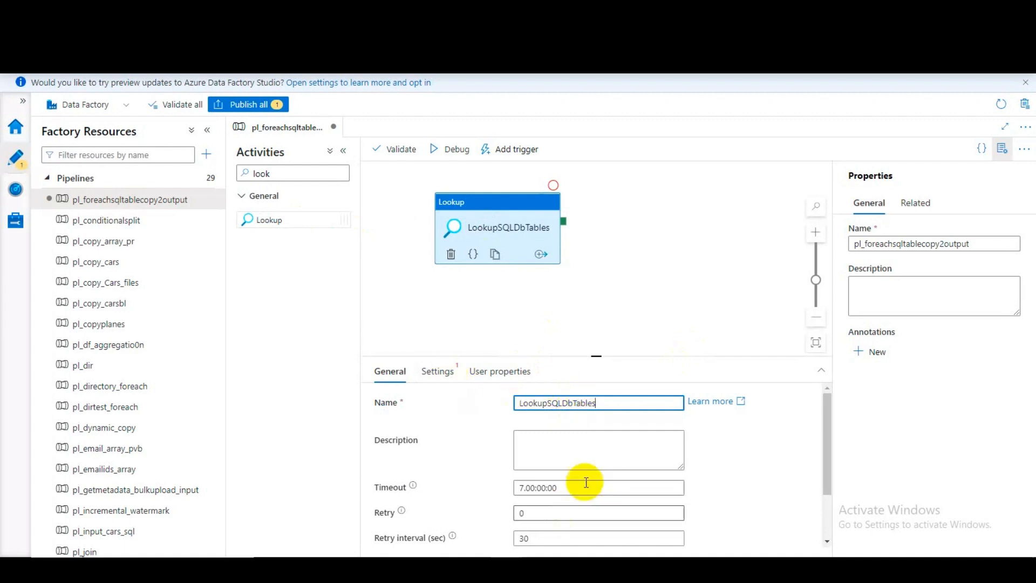
Step: Review the Lookup activity's timeout and retry options, and open its source dataset settings
scroll(589, 480, down, 2)
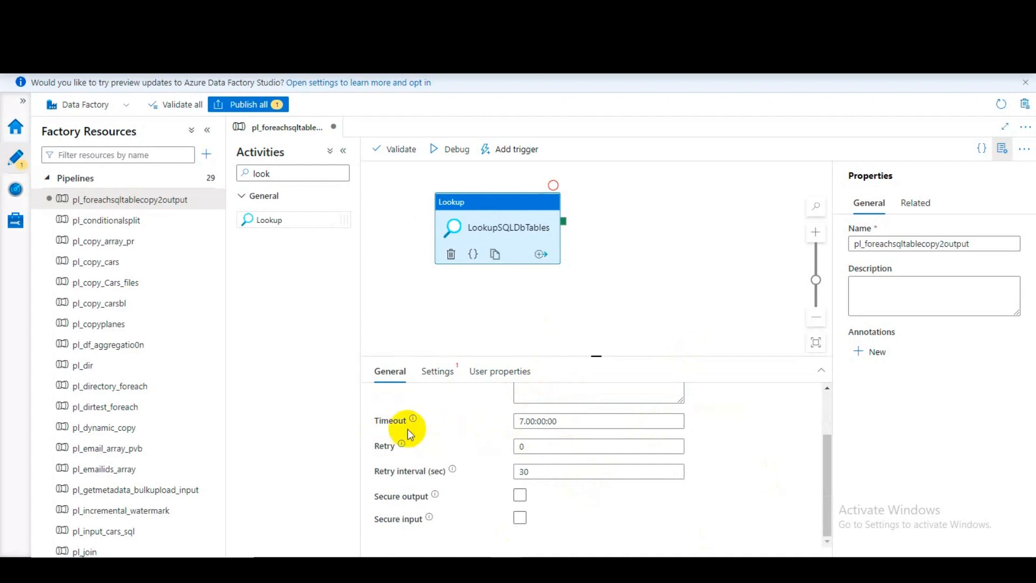
click(523, 421)
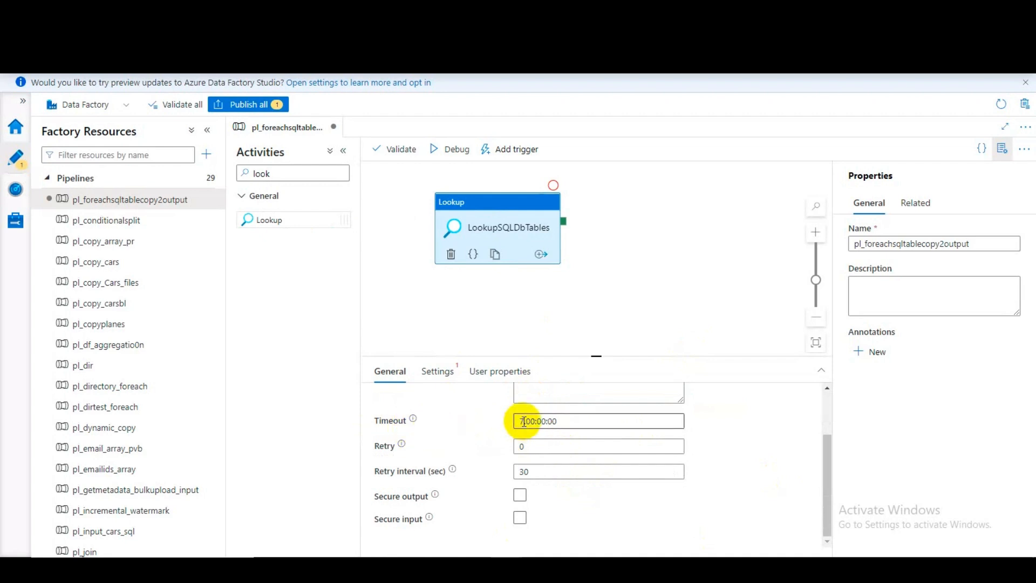
mouse_move(402, 445)
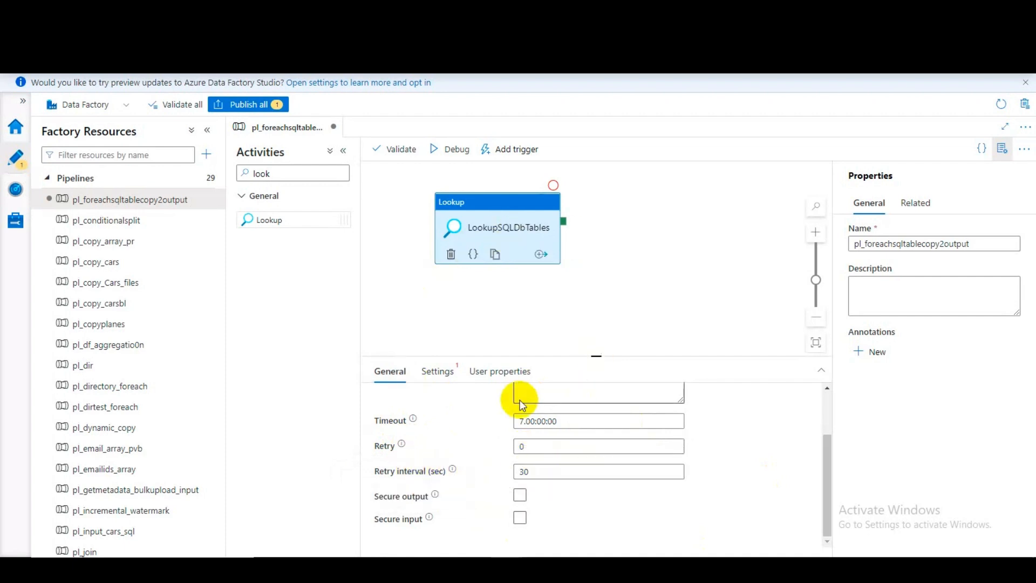
click(434, 371)
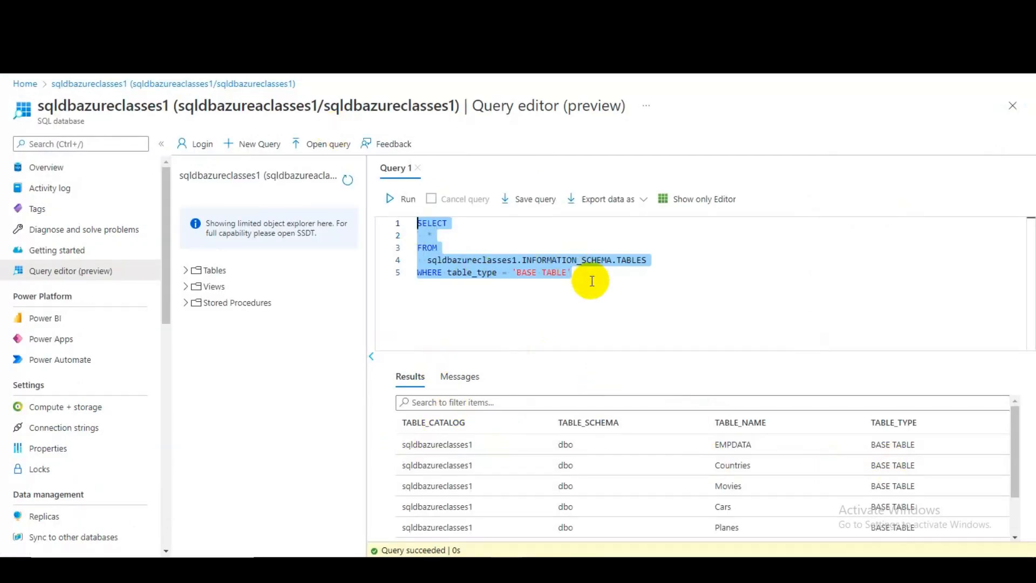
Step: Switch to the SQL database query editor and examine the table names returned by the INFORMATION_SCHEMA.TABLES query
scroll(791, 465, down, 1)
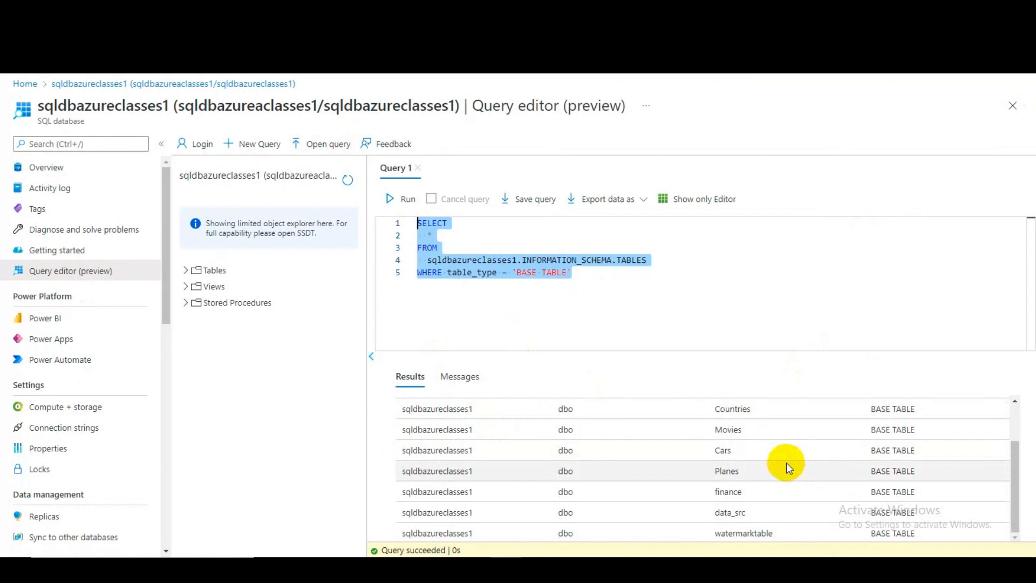
scroll(759, 471, up, 1)
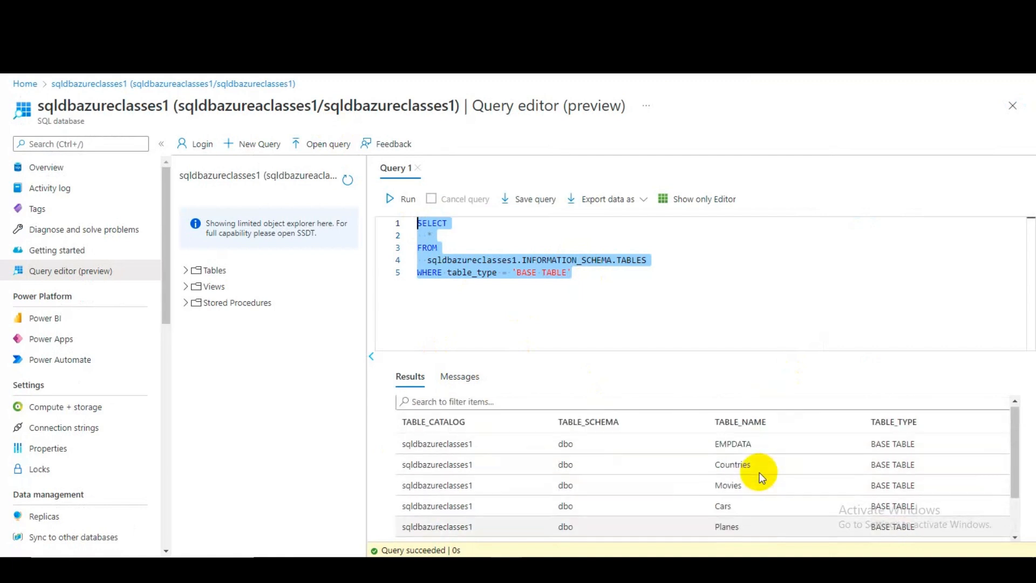
scroll(758, 471, down, 1)
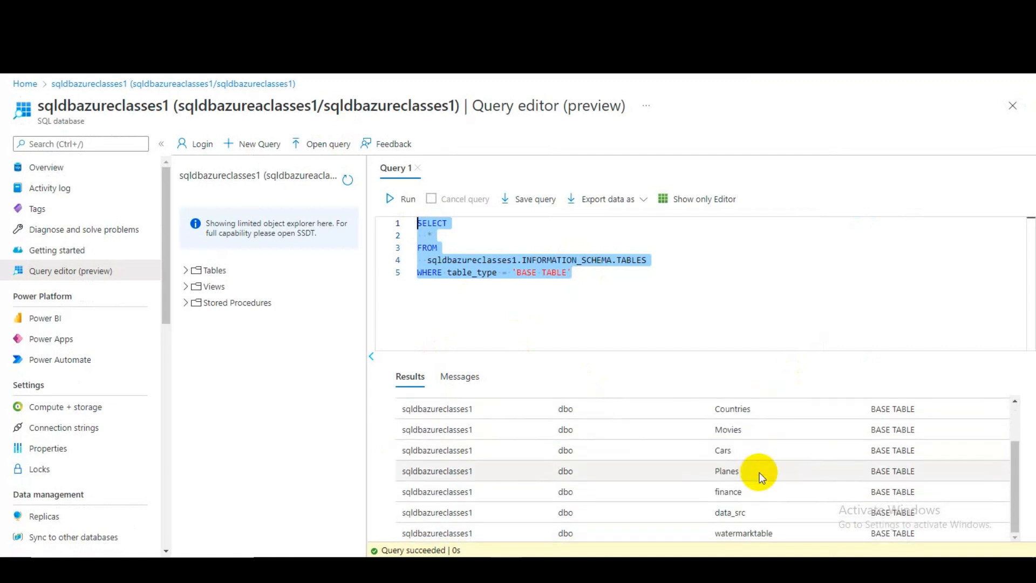
scroll(758, 472, up, 1)
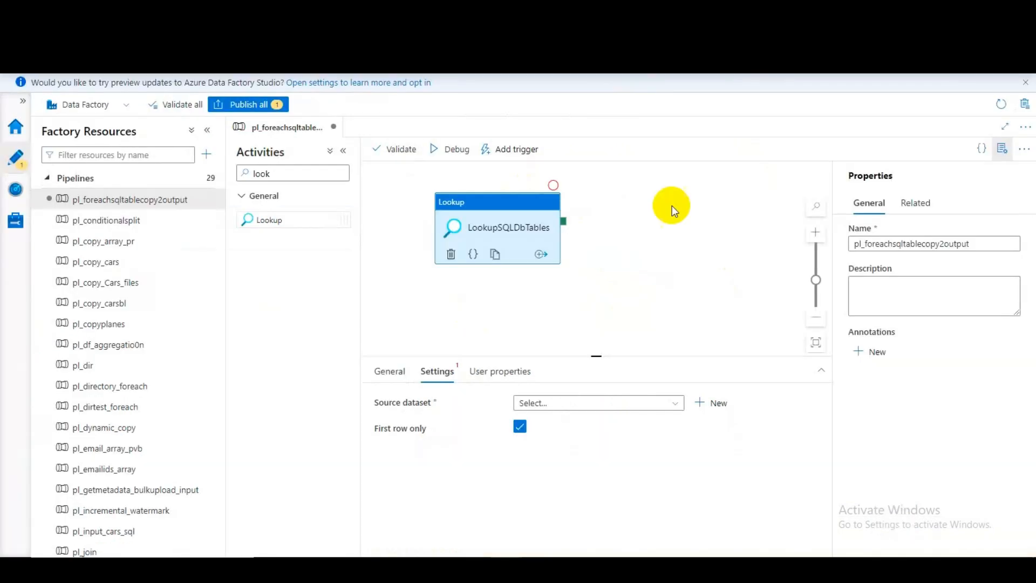
Step: In Azure Data Factory, start a new source dataset for the Lookup activity with Azure SQL Database as the data store
click(703, 409)
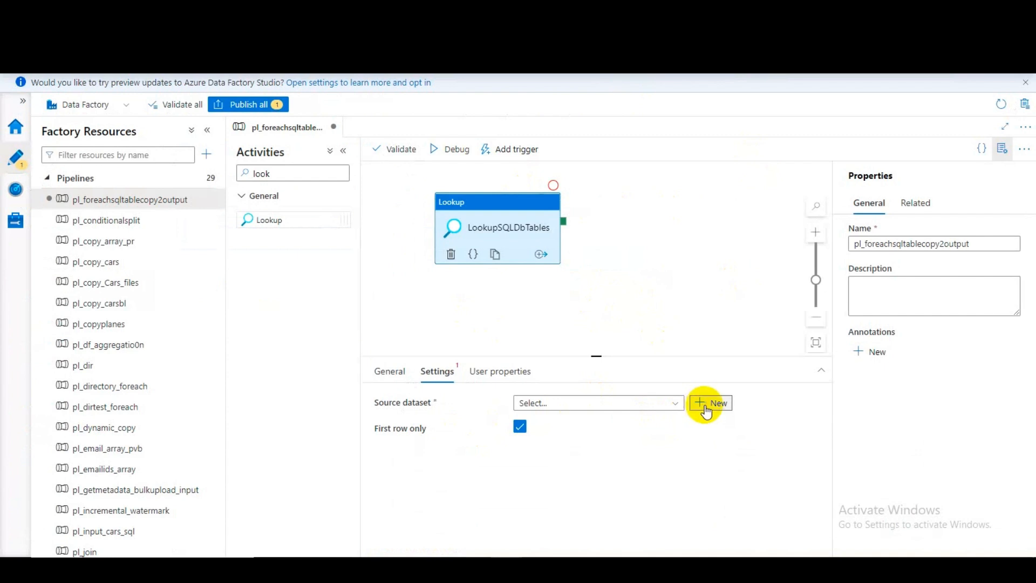
click(725, 156)
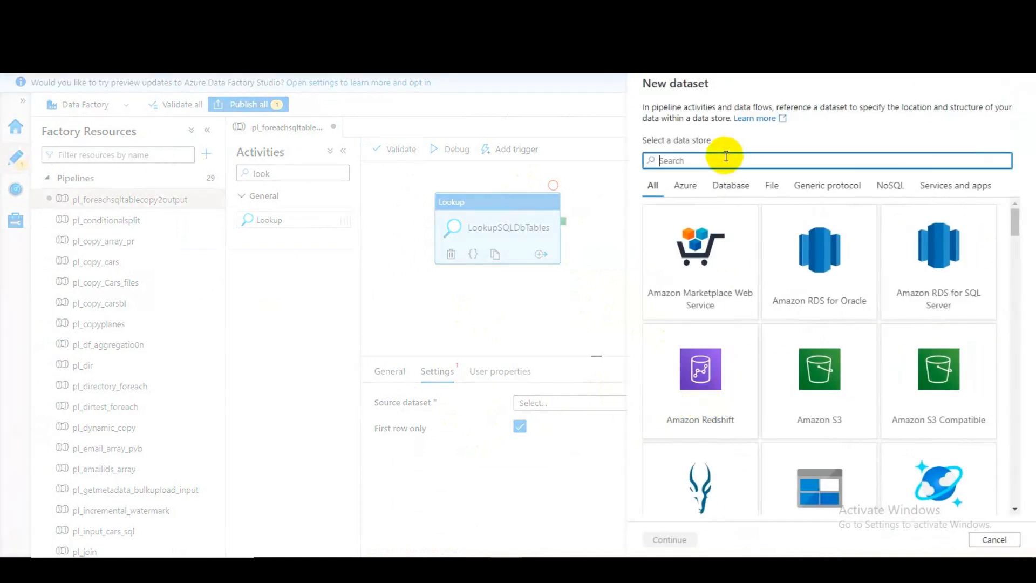
text(Azure)
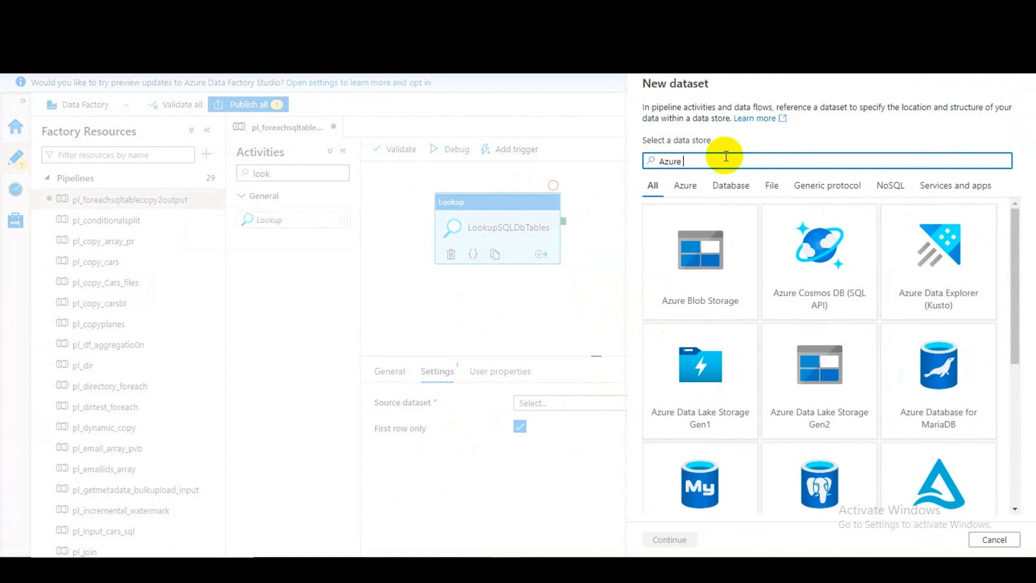
text( SQL)
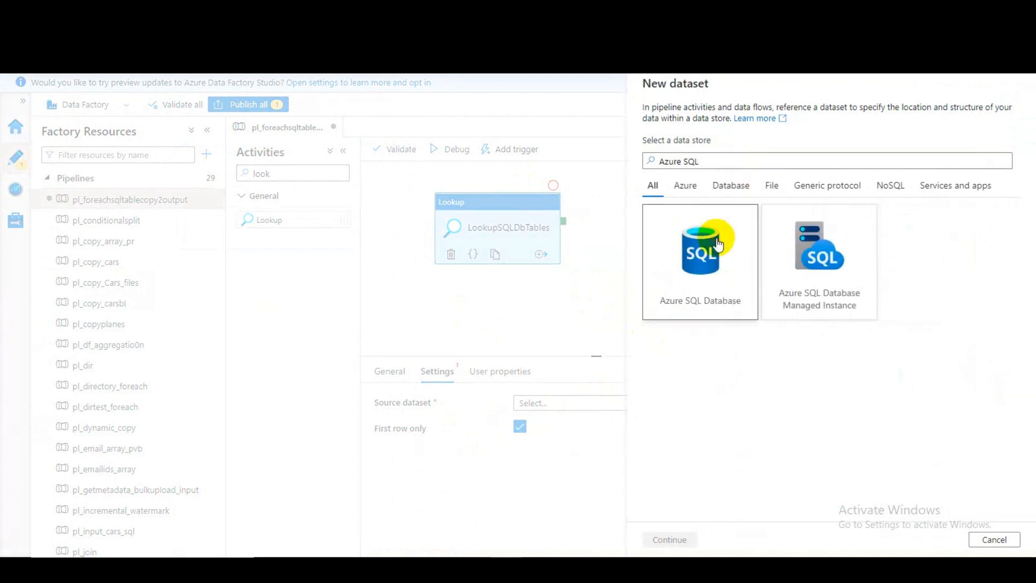
click(718, 244)
click(665, 539)
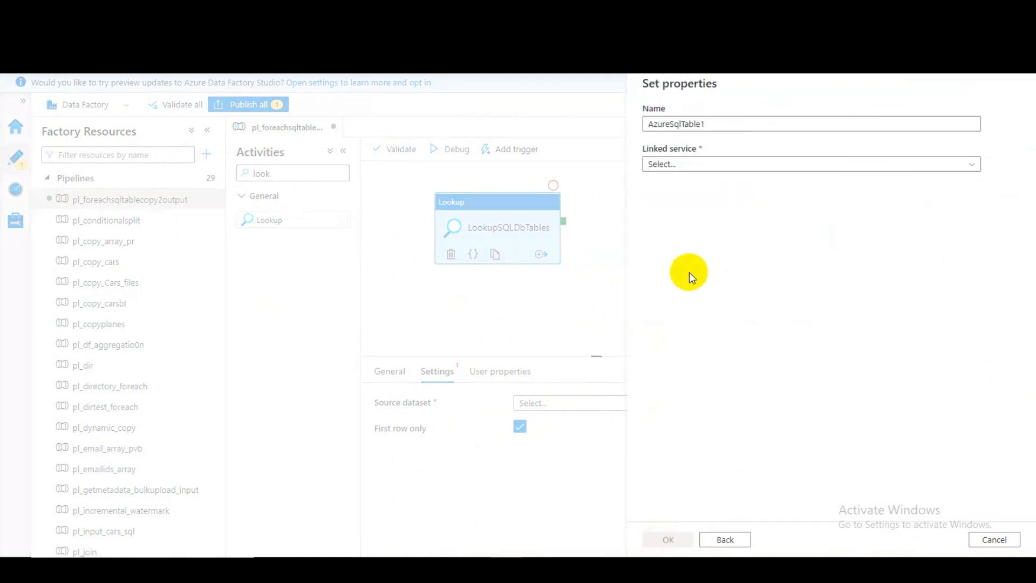
Step: Name the new Azure SQL dataset ds_listsqldbtable
click(744, 126)
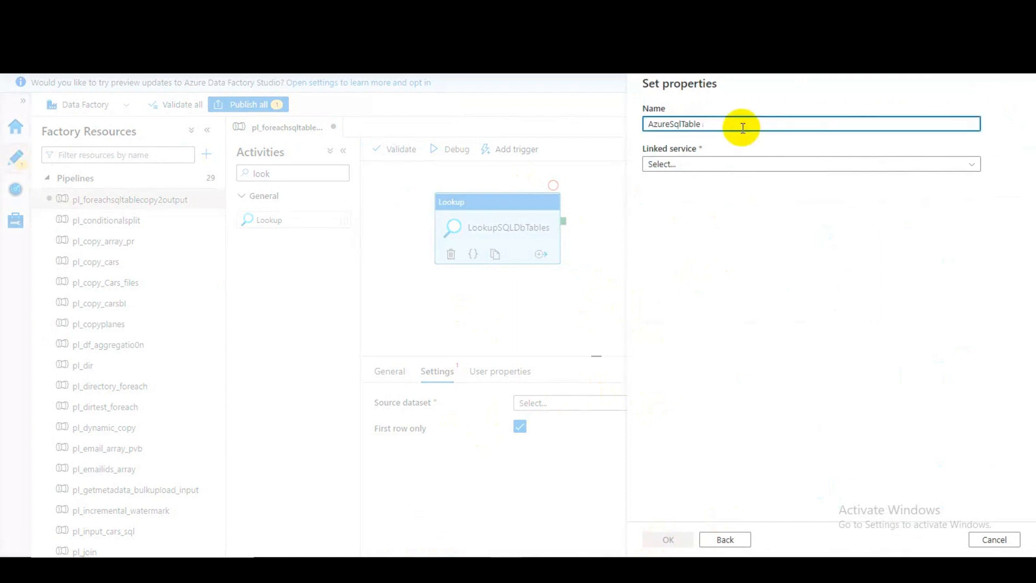
key(BackSpace)
key(BackSpace)
key(BackSpace)
key(BackSpace)
key(BackSpace)
key(BackSpace)
key(BackSpace)
key(BackSpace)
key(BackSpace)
key(BackSpace)
key(BackSpace)
key(BackSpace)
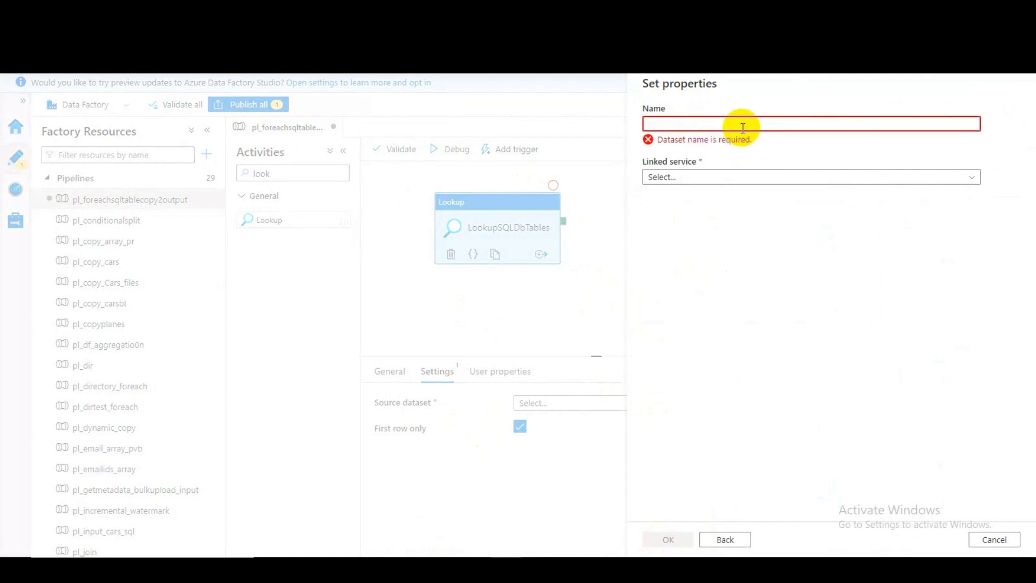
text(ds_)
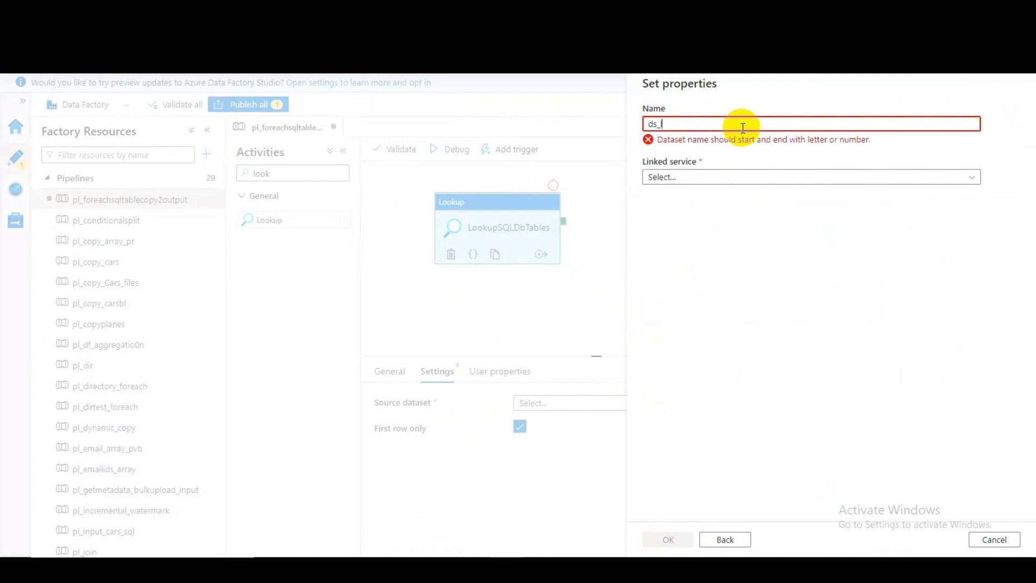
text(listsq)
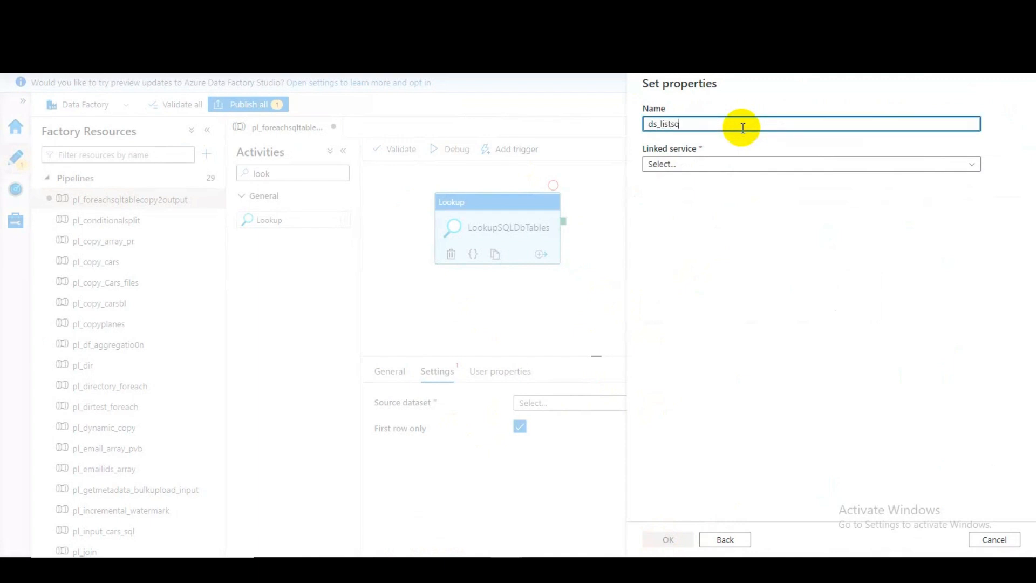
text(l)
text(db)
text(tav)
text(le)
Step: Assign the AzureSqlDatabase1 linked service to the dataset and create it without choosing a table
click(722, 165)
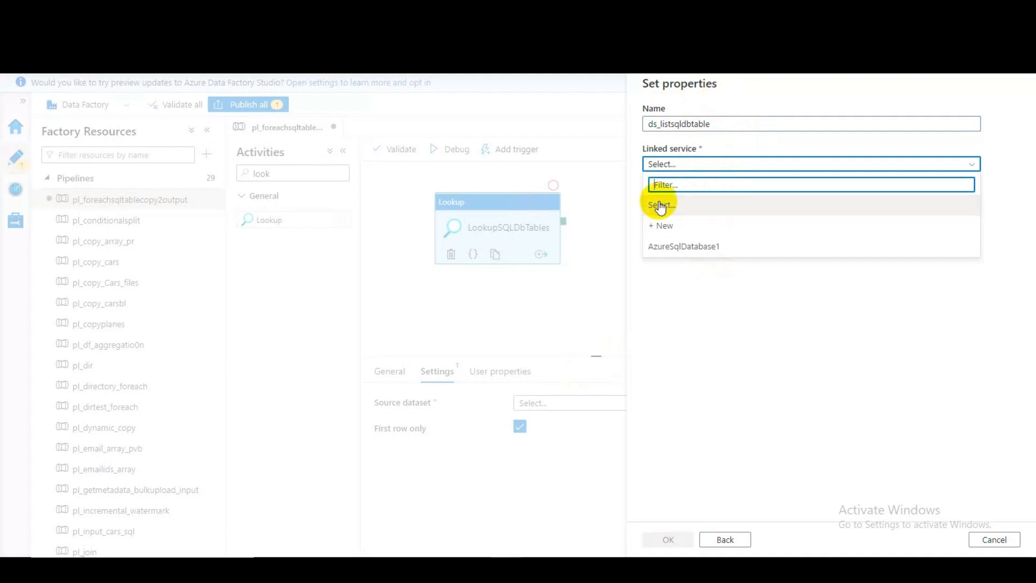
click(671, 246)
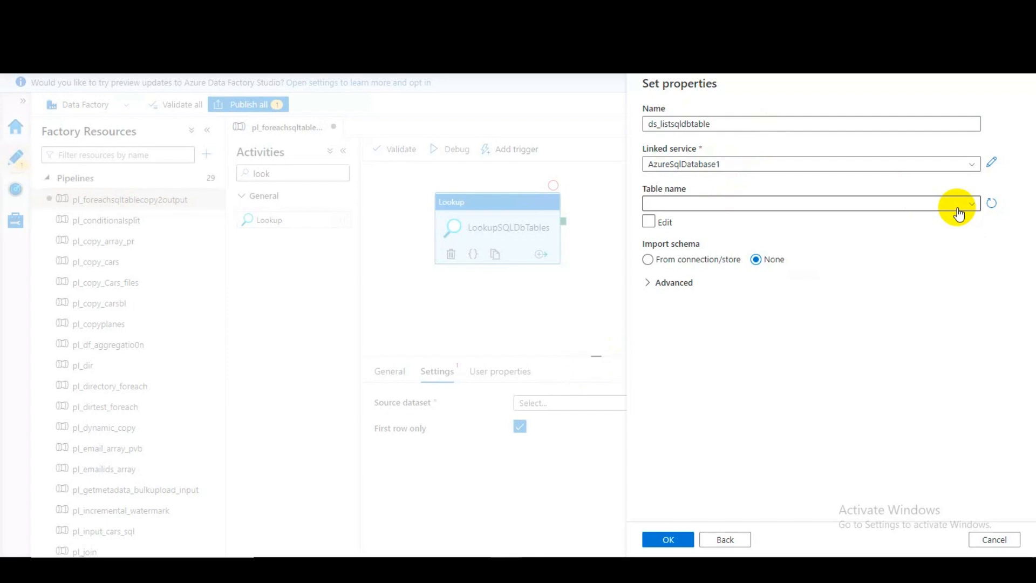
click(675, 541)
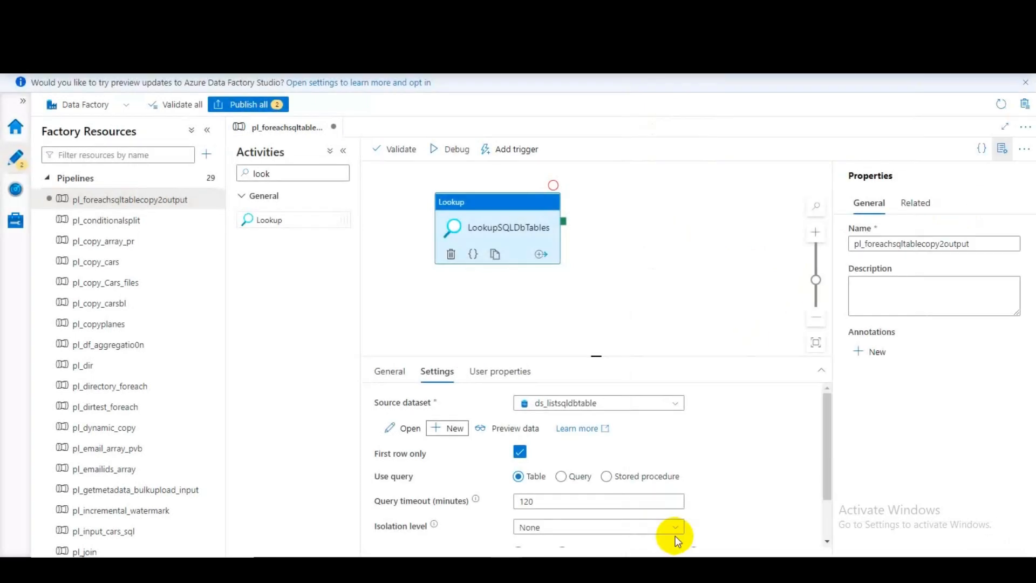
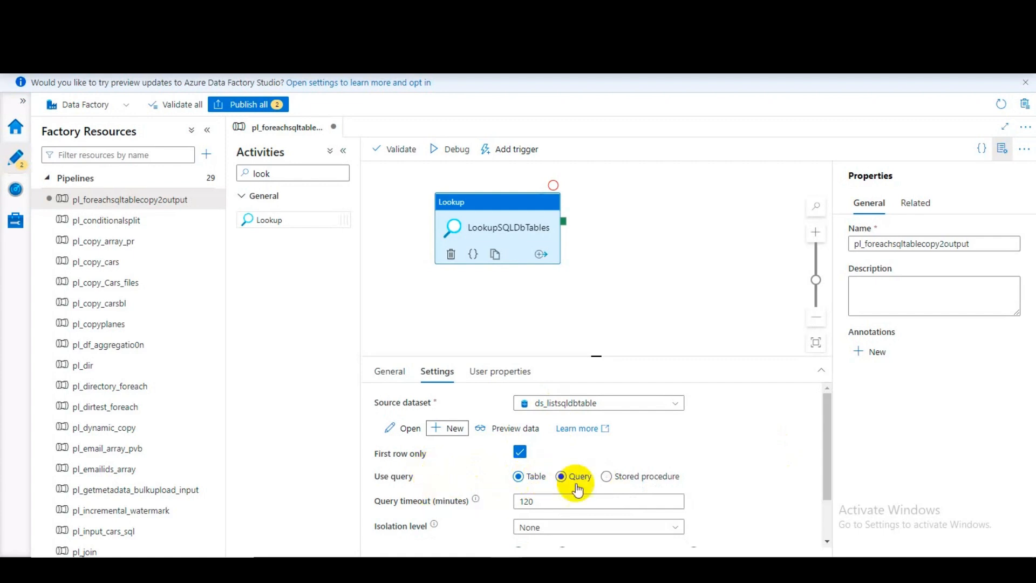
Step: Set the Lookup activity's Use query option to Query
click(561, 477)
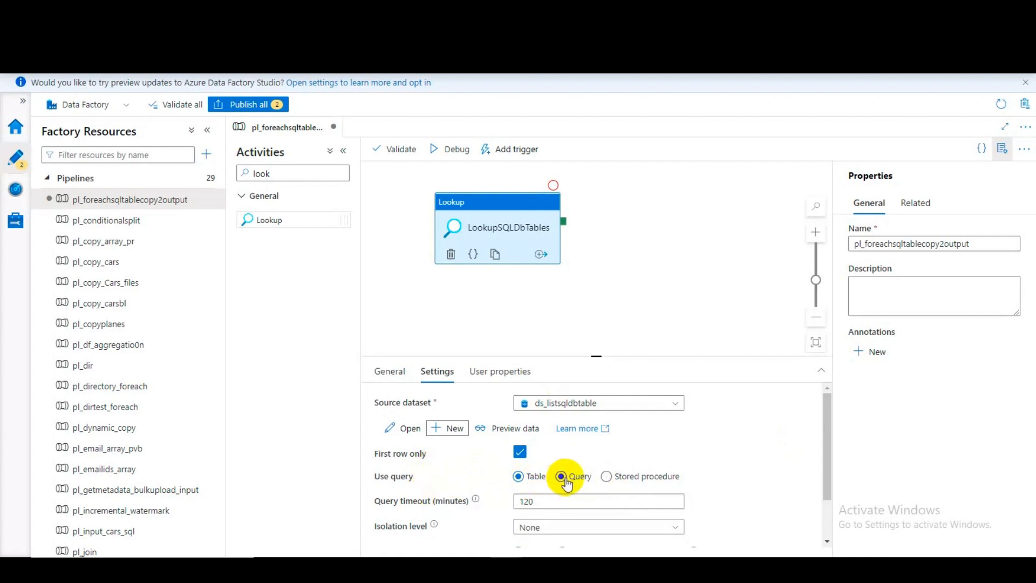
click(619, 482)
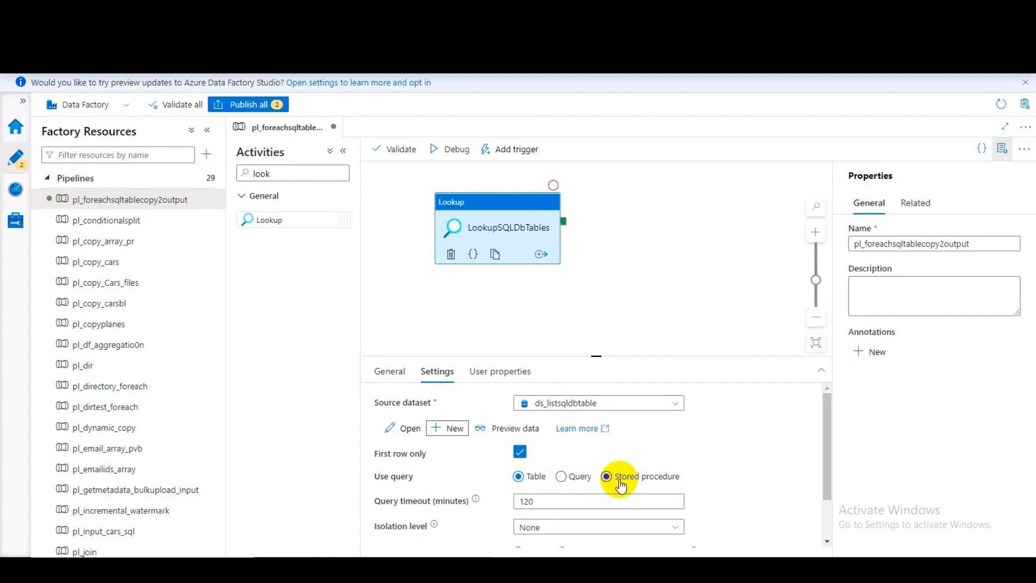
click(561, 476)
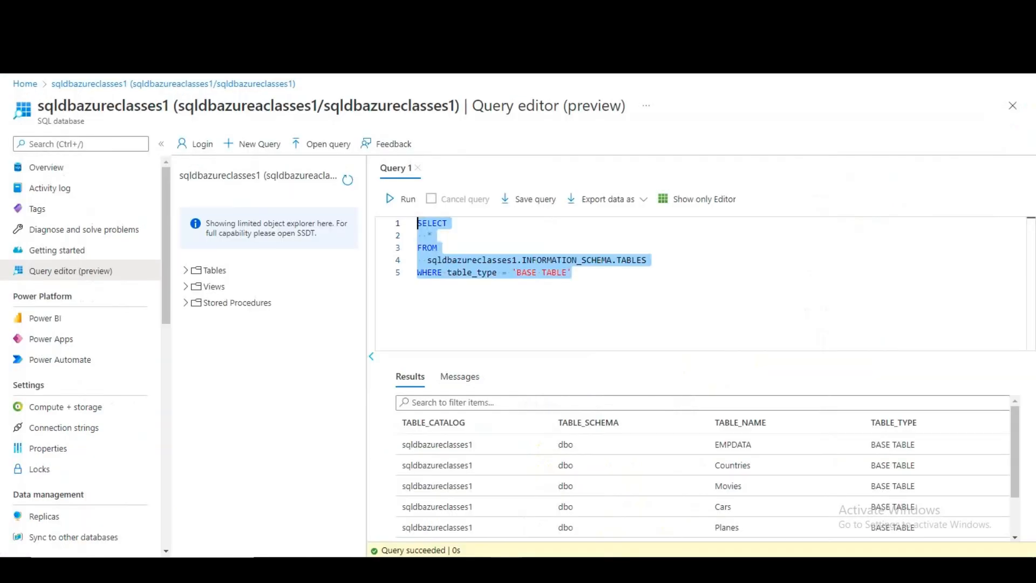
Step: Copy the whole INFORMATION_SCHEMA.TABLES query for BASE TABLE entries from the SQL query editor into the Lookup activity's query
click(588, 261)
key(ctrl+a)
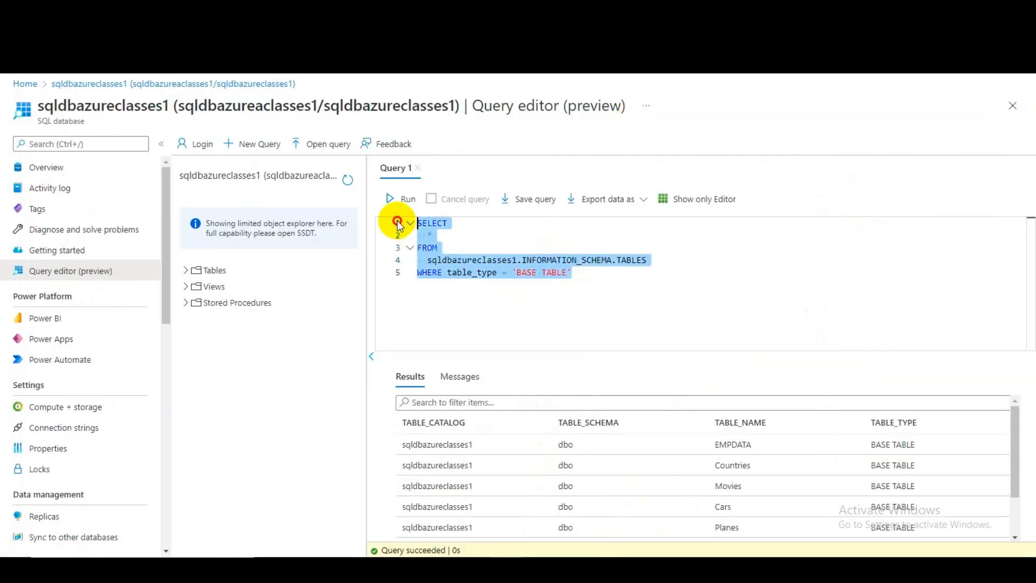
key(alt+Tab)
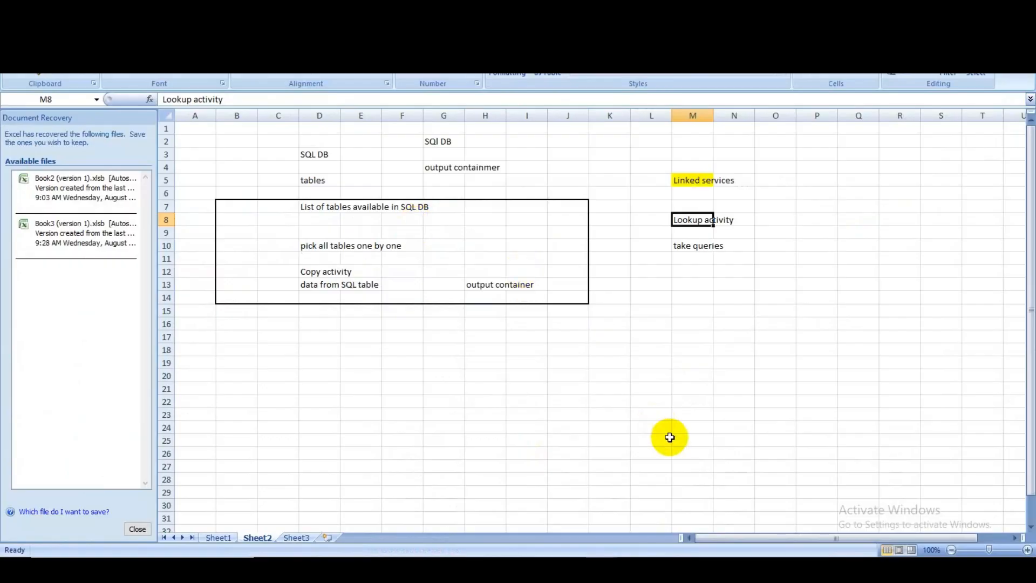
key(alt+Tab)
key(alt+Tab)
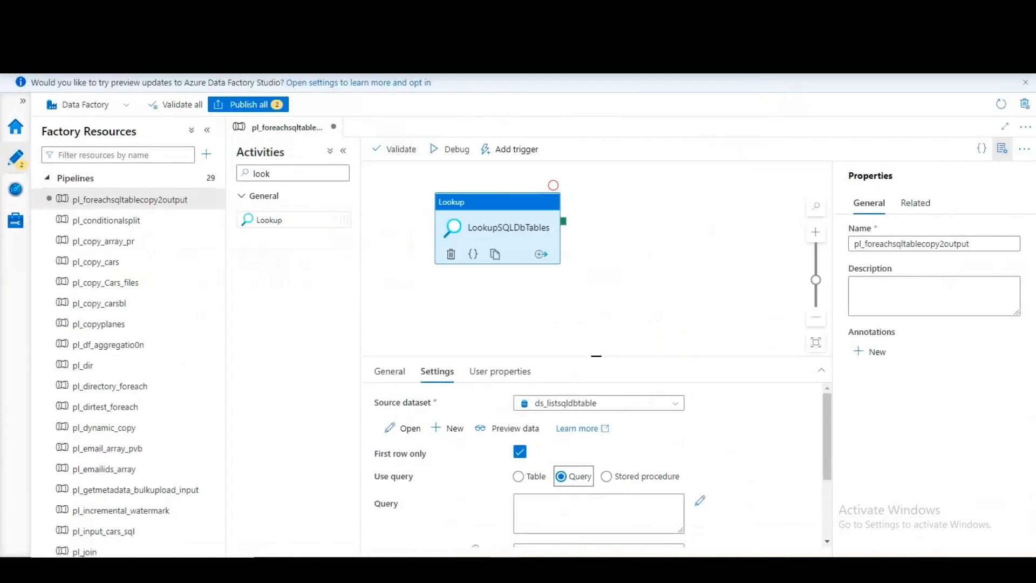
click(548, 507)
key(ctrl+v)
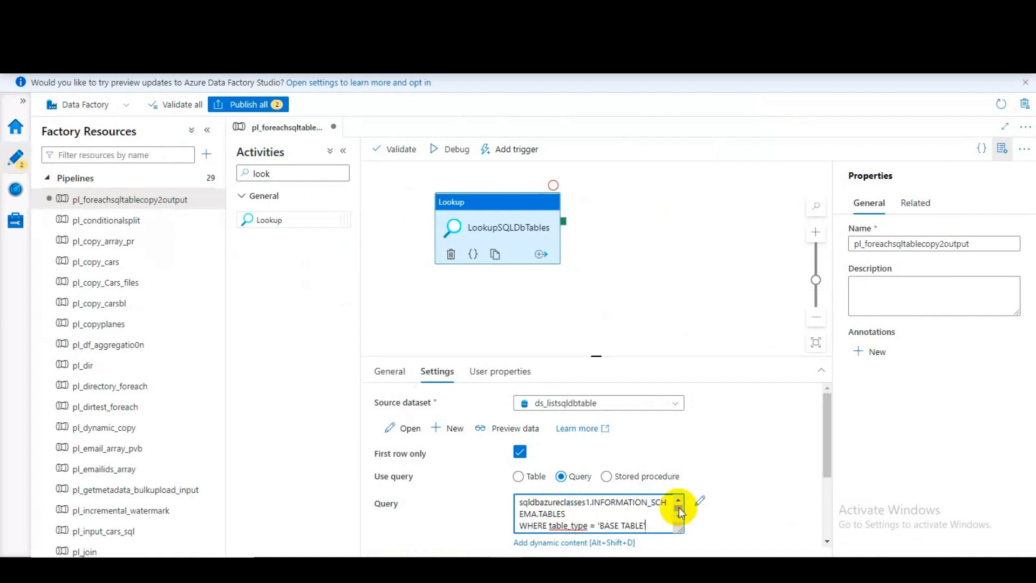
scroll(712, 490, down, 3)
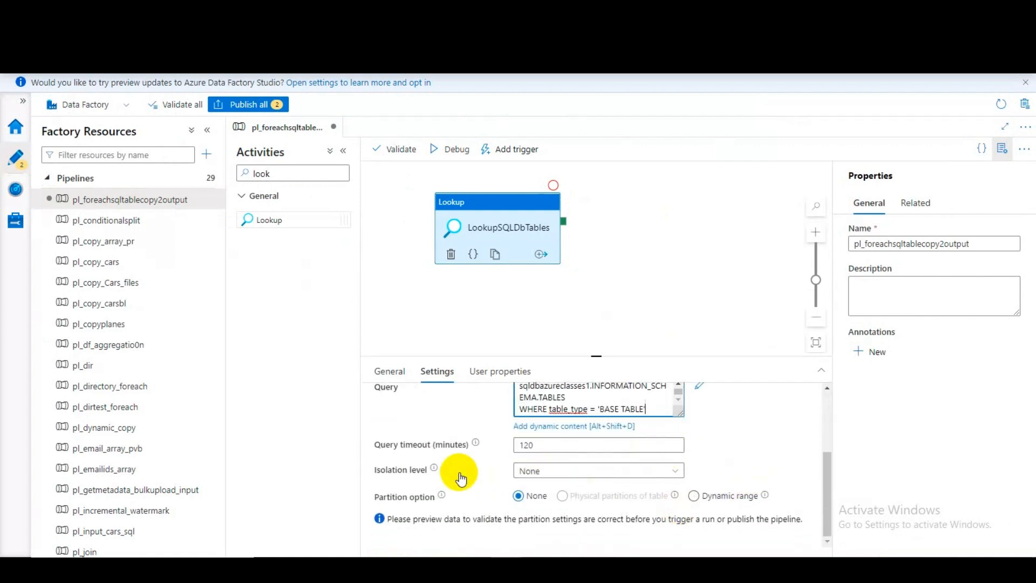
Step: Debug the pipeline with the Lookup activity and refresh the run status until the run finishes
scroll(652, 484, up, 3)
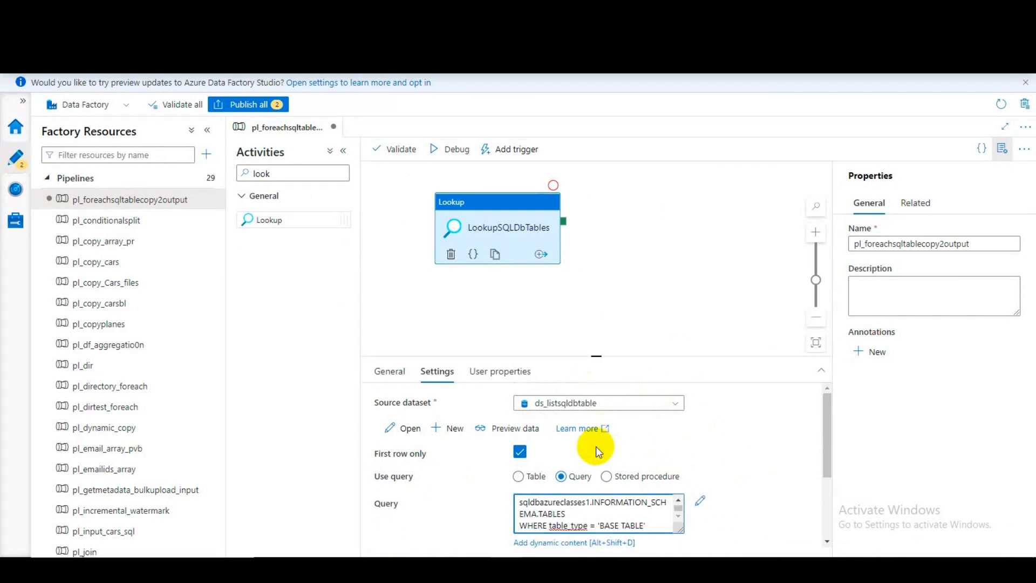
click(509, 372)
click(438, 371)
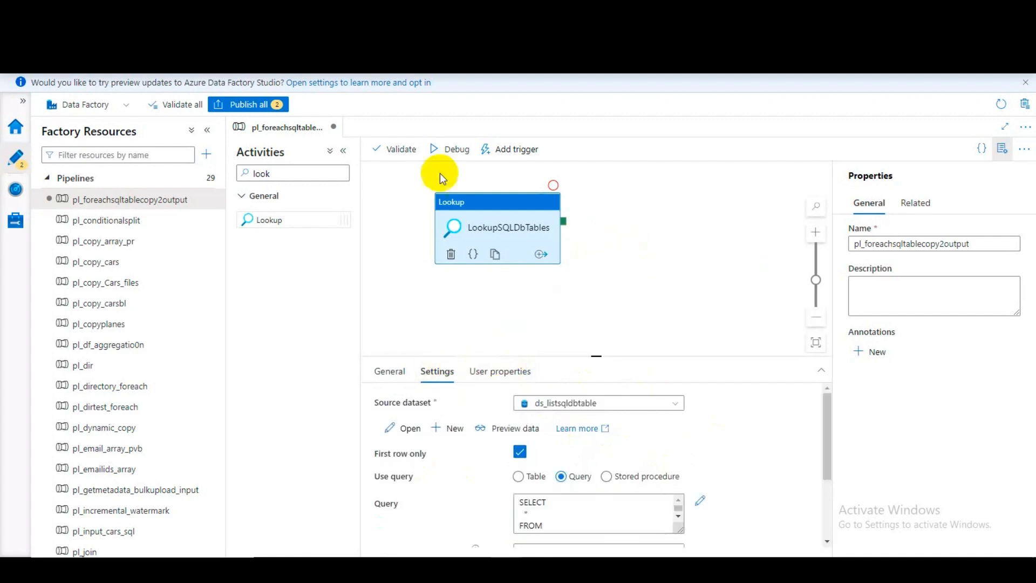
click(431, 151)
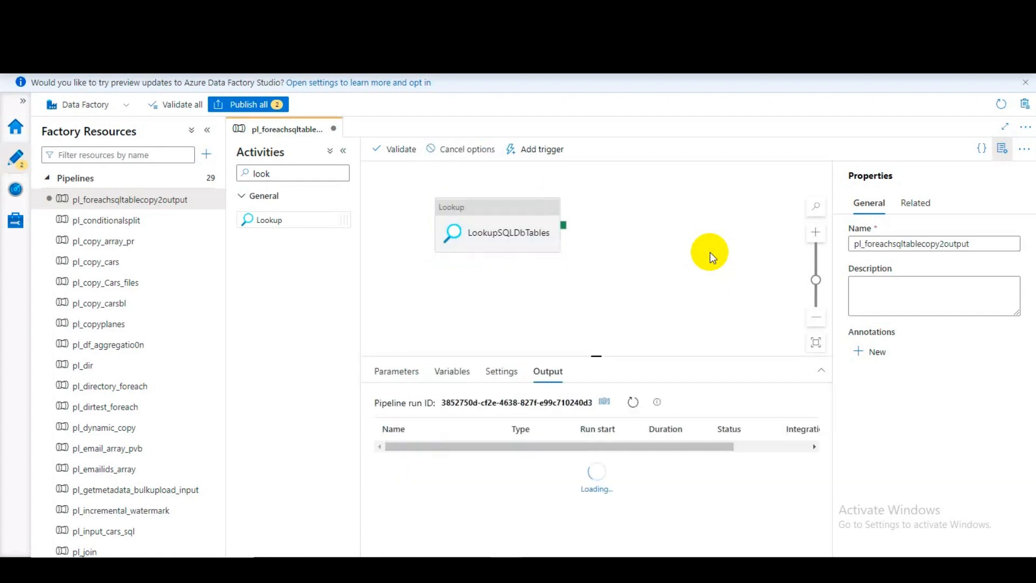
click(633, 402)
drag(630, 471, 710, 470)
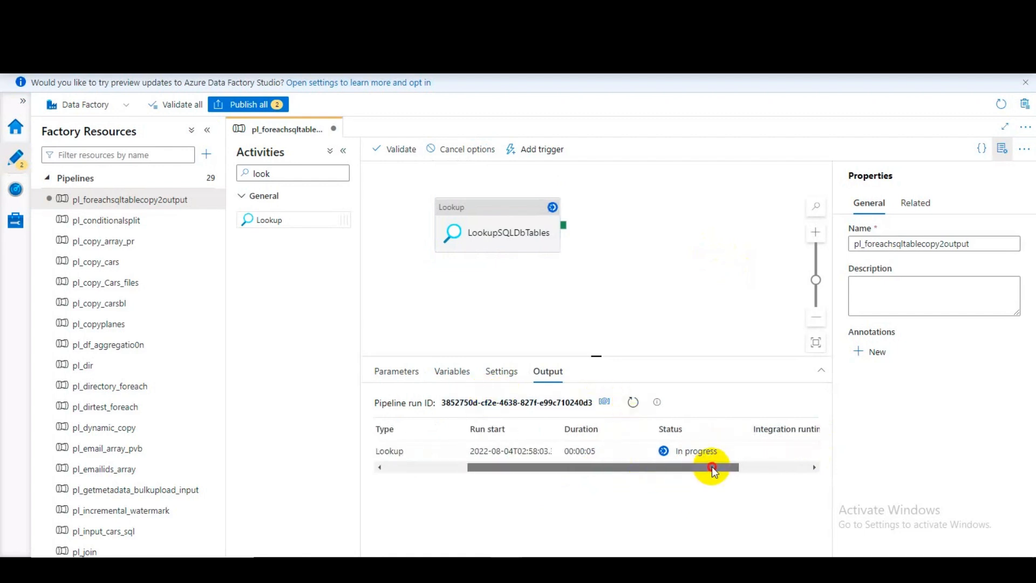
click(633, 401)
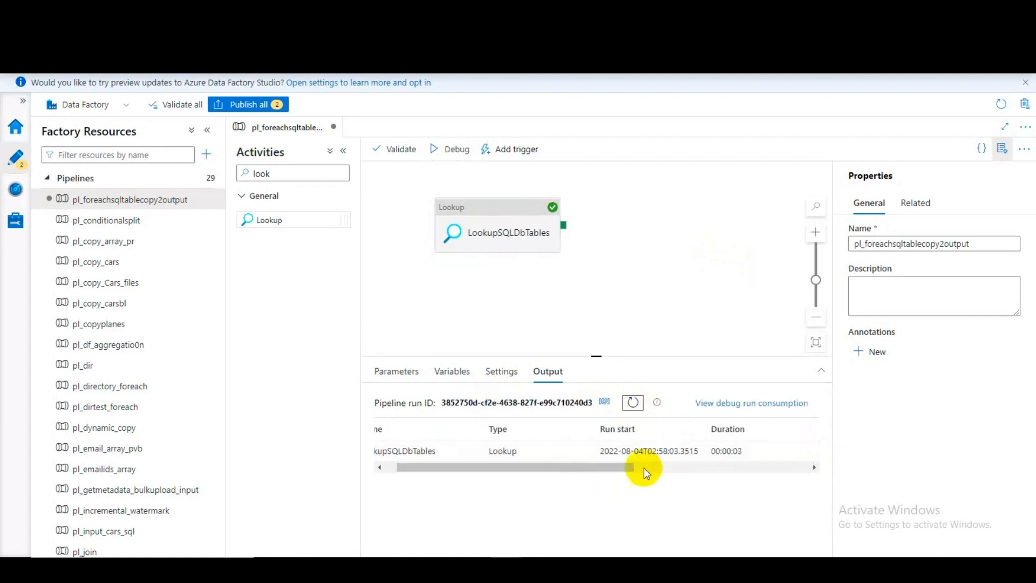
drag(642, 469, 711, 481)
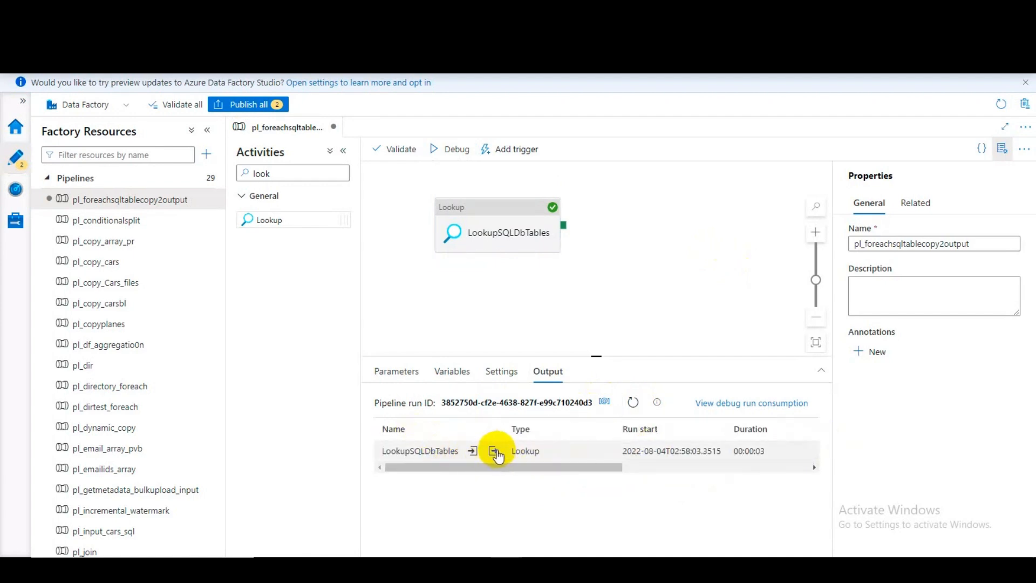
Step: Copy the Lookup run's output JSON into a new Notepad document and examine its firstRow block
click(498, 453)
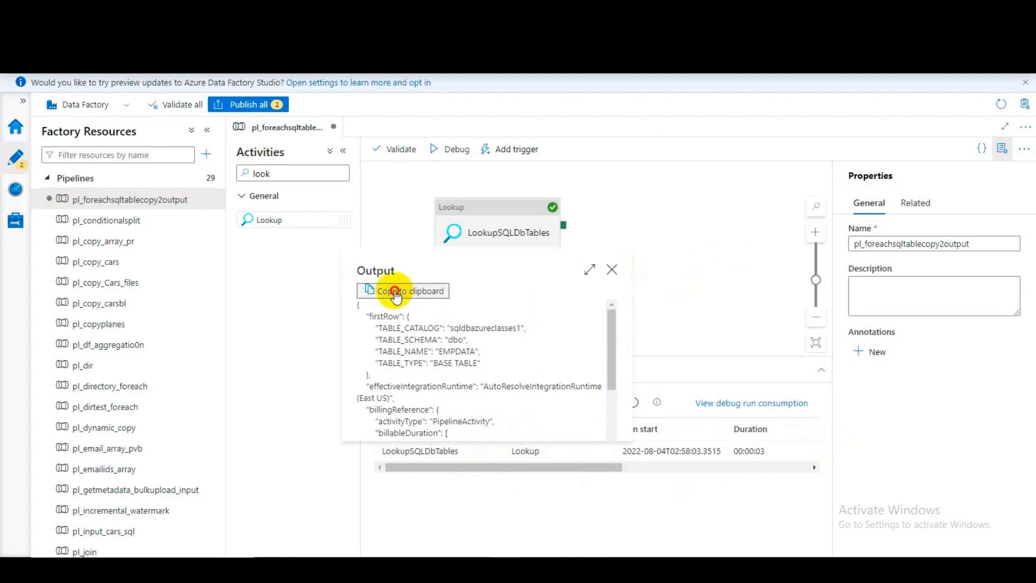
click(393, 291)
click(153, 555)
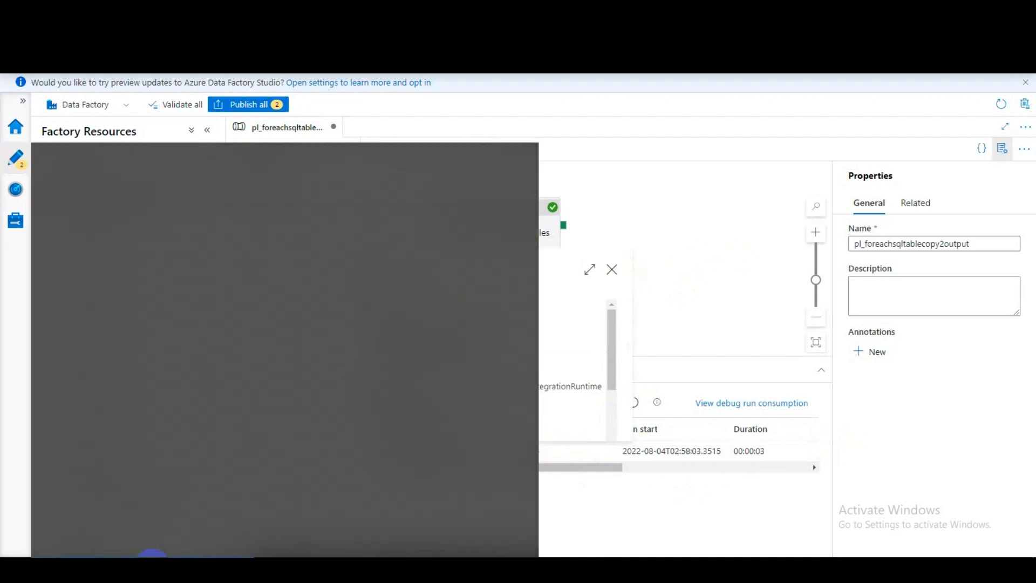
text(no)
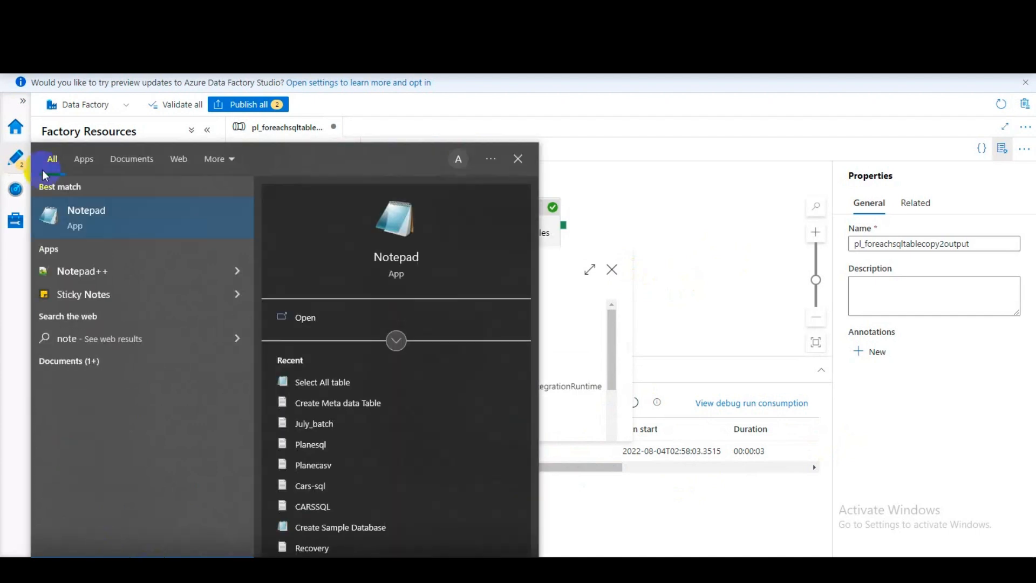
click(116, 213)
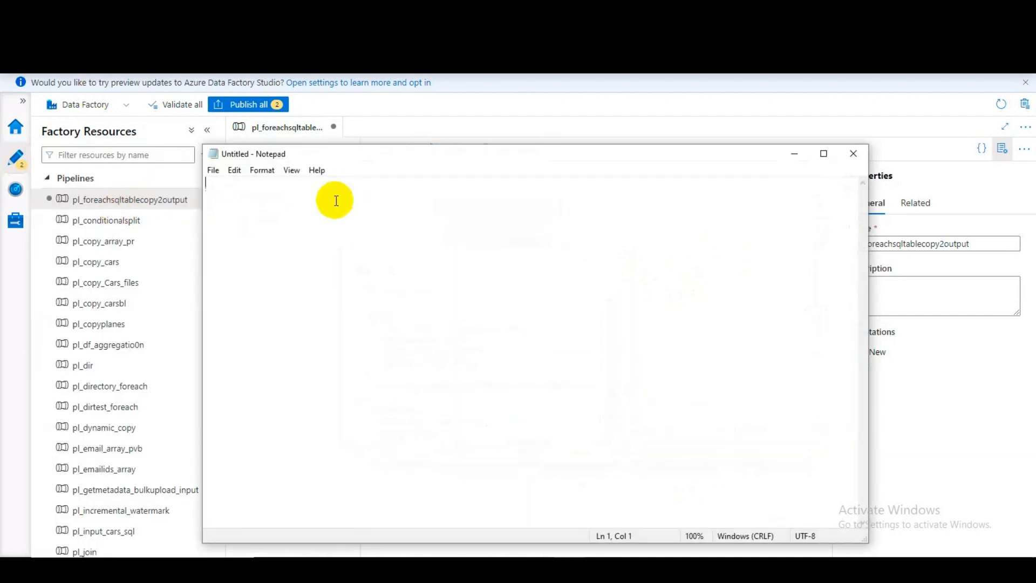
key(ctrl+v)
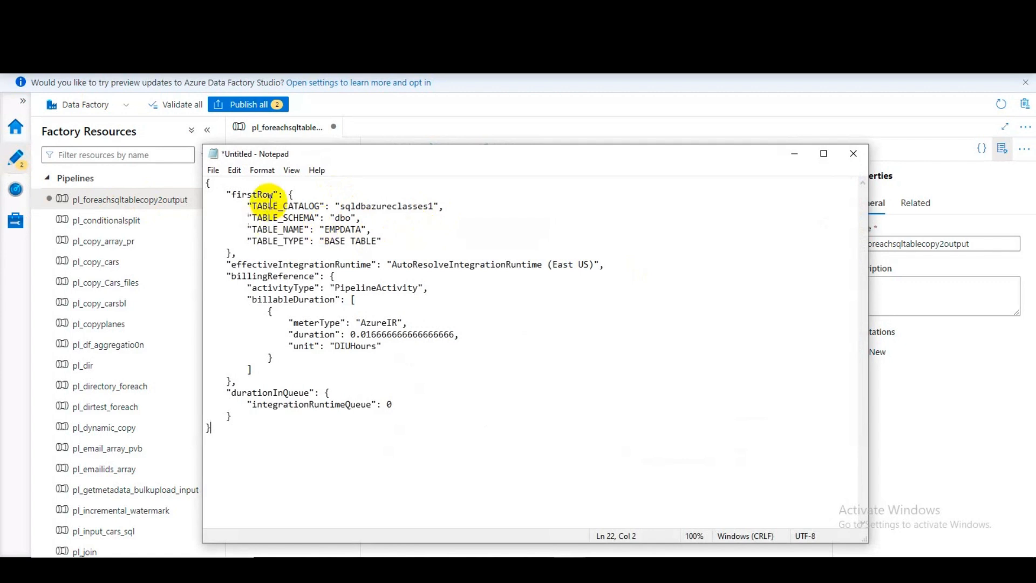
drag(390, 239, 222, 193)
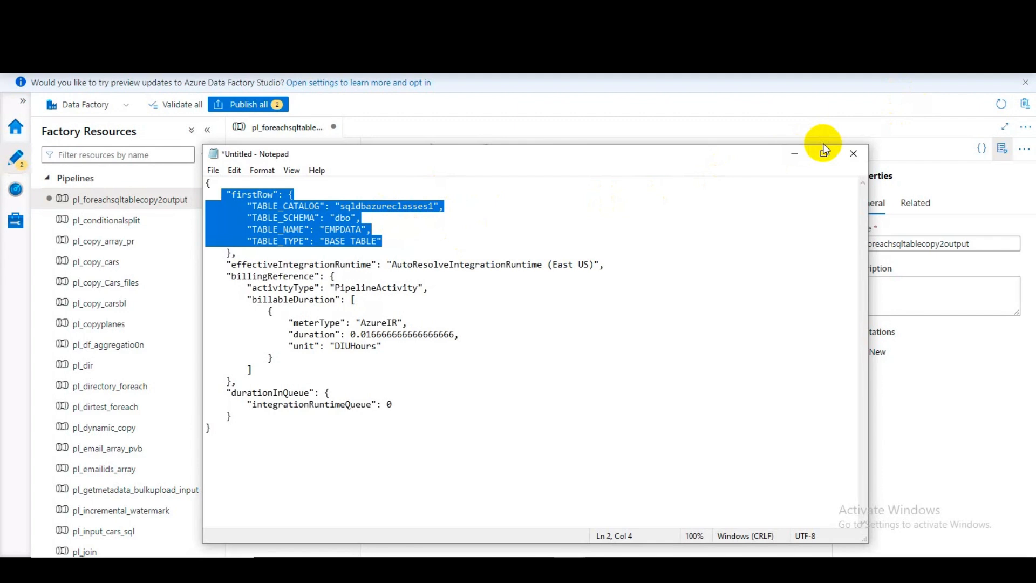
click(794, 155)
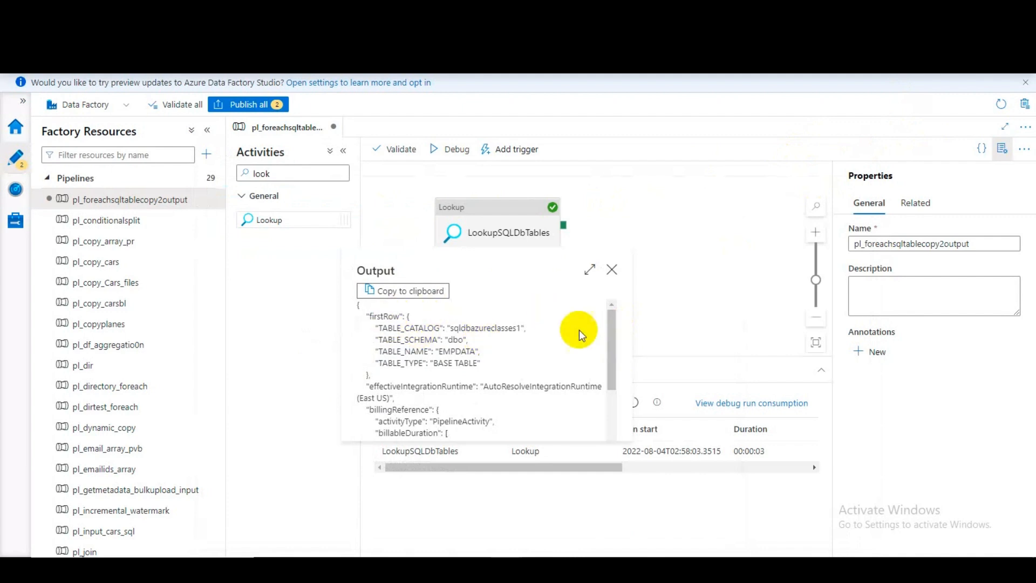
Step: Close the run output, turn off First row only for the LookupSQLDbTables activity, and debug the pipeline again
drag(612, 361, 617, 296)
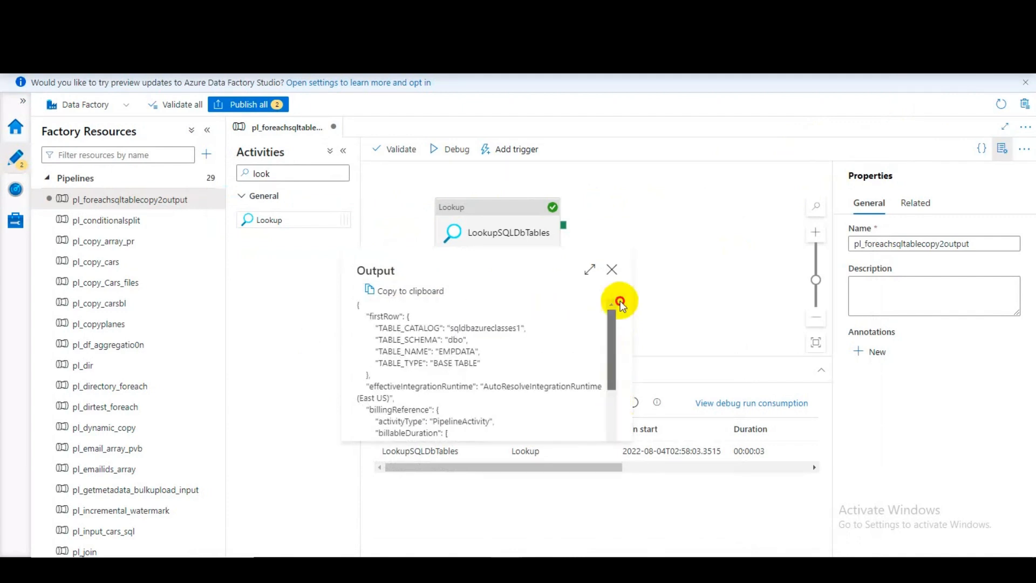
click(613, 273)
click(495, 221)
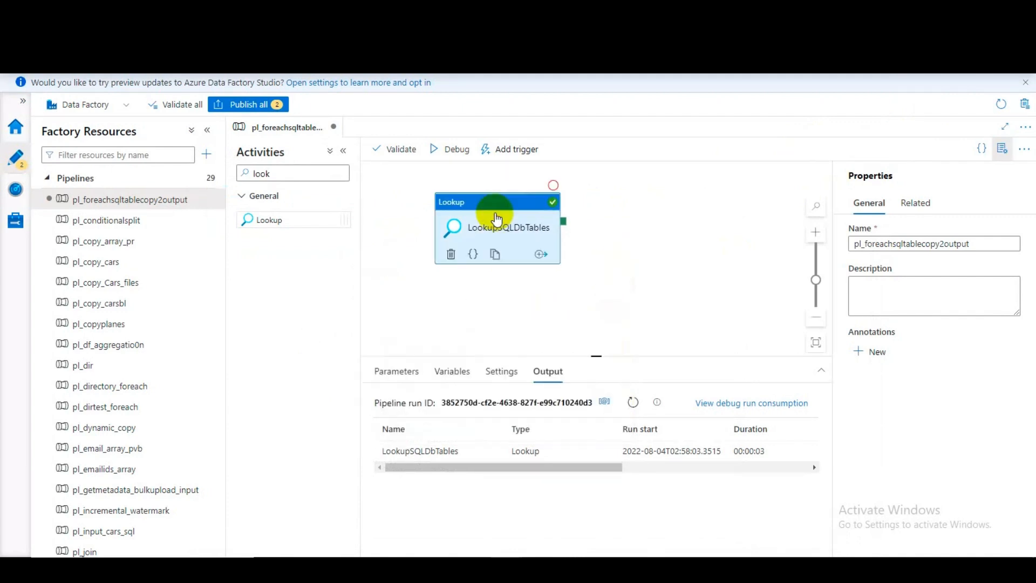
click(521, 453)
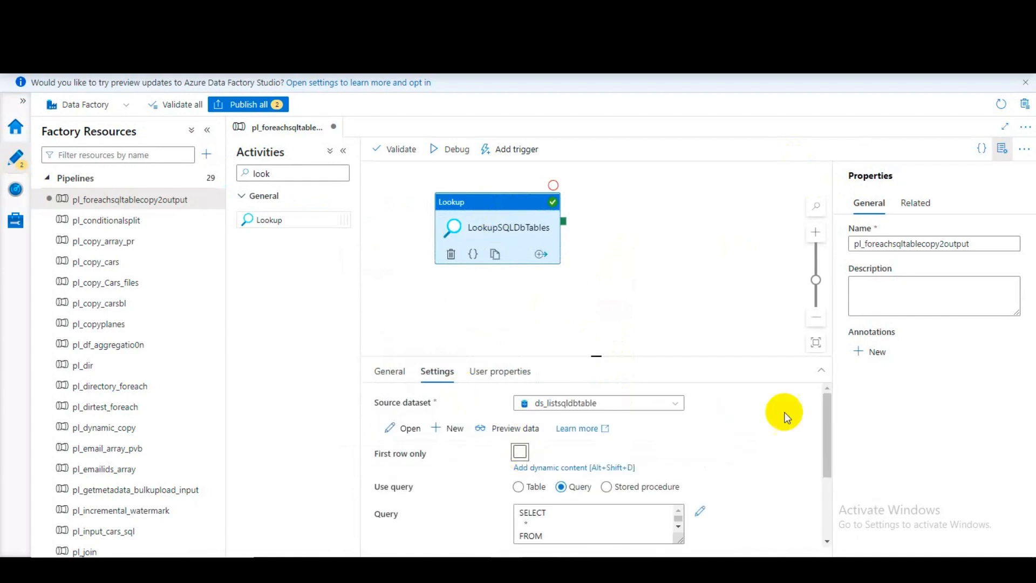
click(456, 149)
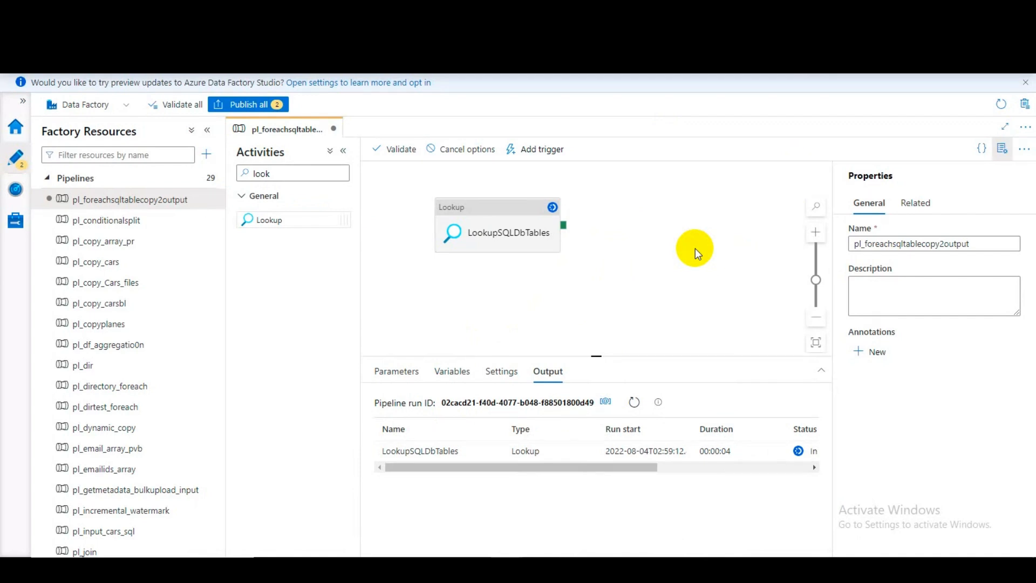
Step: Refresh the debug run status and copy the LookupSQLDbTables activity output to the clipboard
click(634, 402)
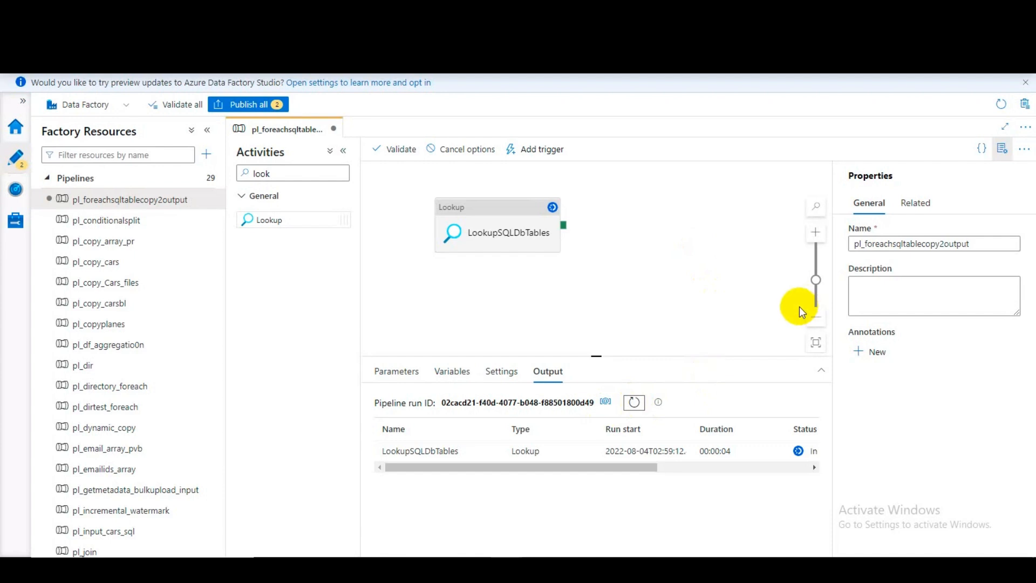
drag(664, 449, 692, 464)
drag(610, 468, 346, 503)
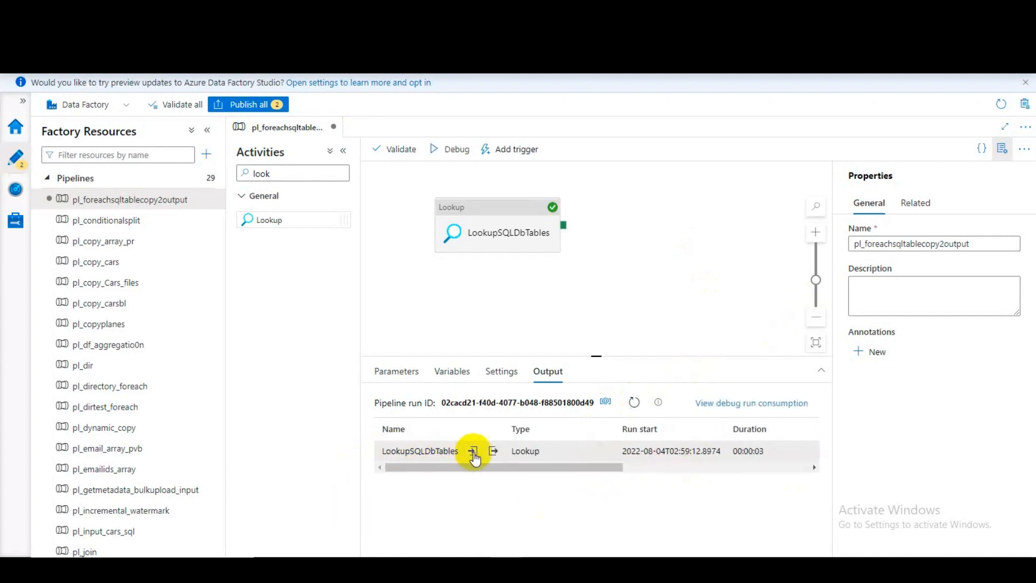
click(492, 450)
click(404, 292)
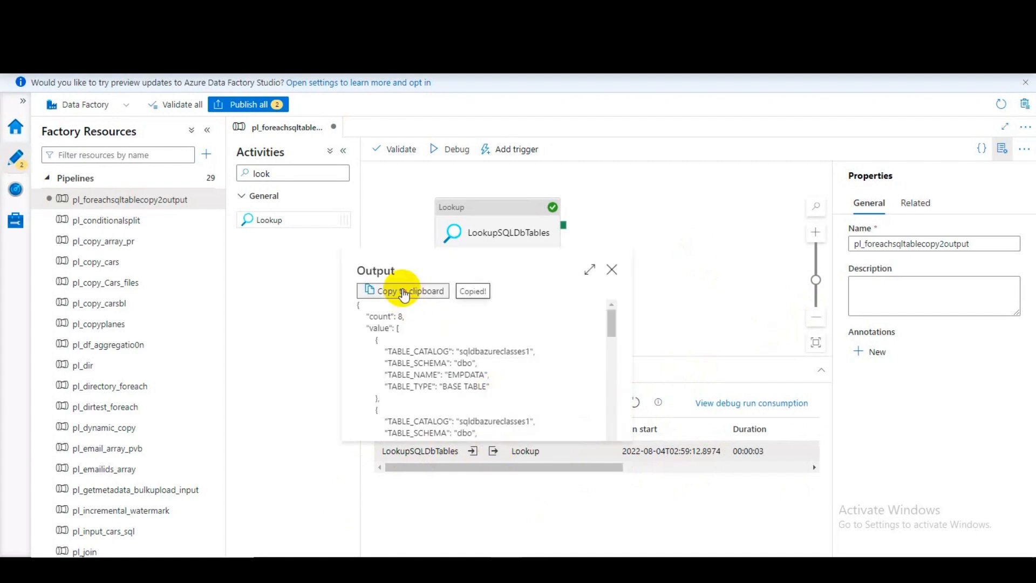
Step: Switch to the untitled Notepad document and replace all its text with the copied lookup output
mouse_move(567, 556)
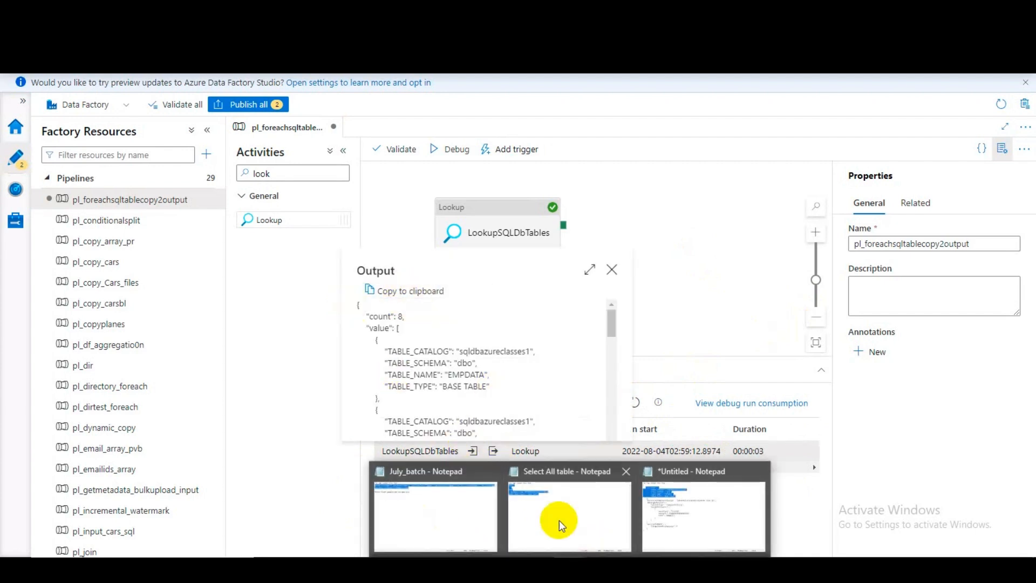
click(673, 505)
click(337, 454)
key(ctrl+a)
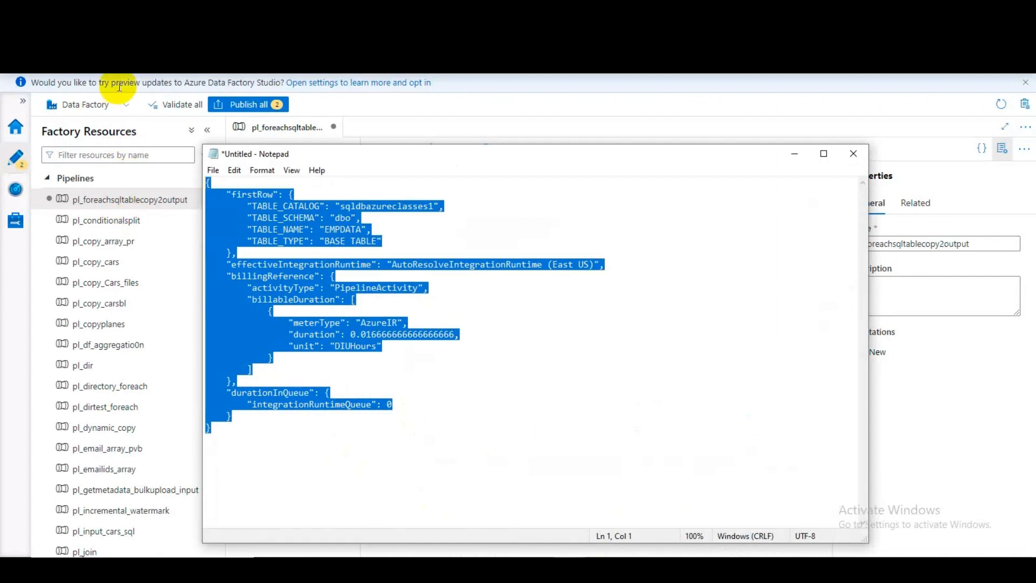
key(Delete)
key(ctrl+v)
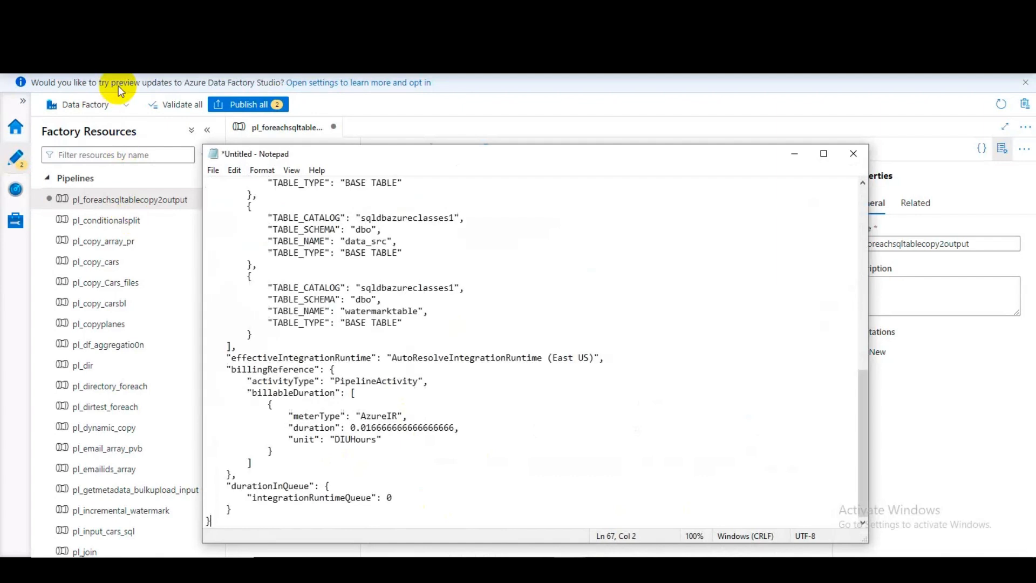
Step: Examine the TABLE_NAME entries throughout the pasted output and the opening bracket of the value array
scroll(448, 286, up, 12)
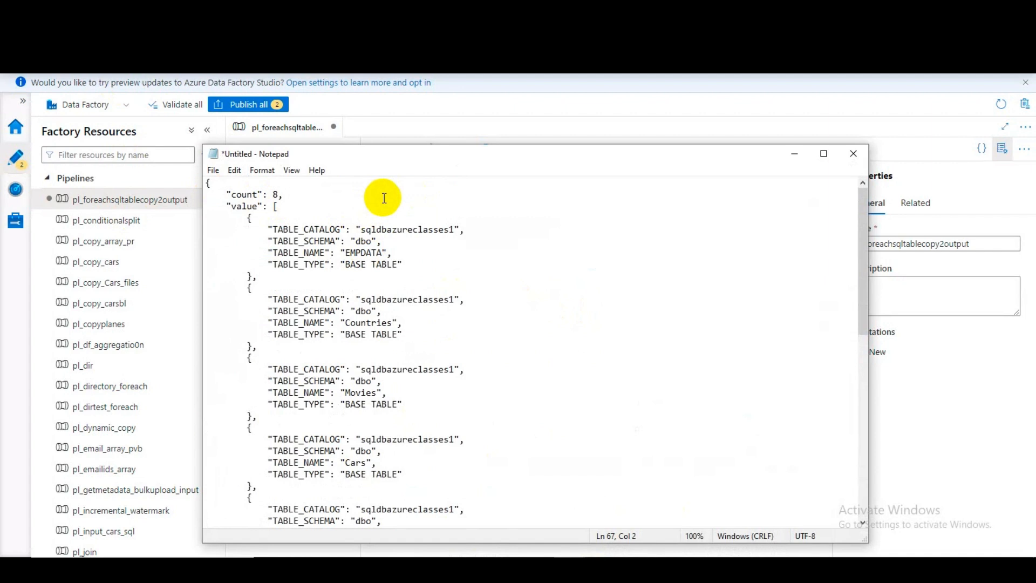
drag(346, 253, 384, 253)
drag(345, 322, 416, 321)
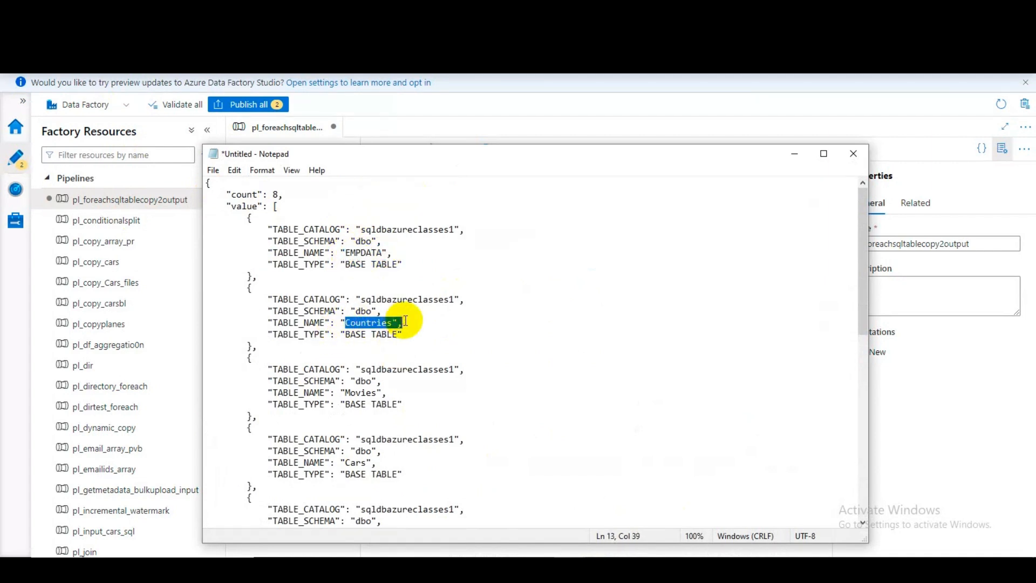
drag(345, 392, 371, 395)
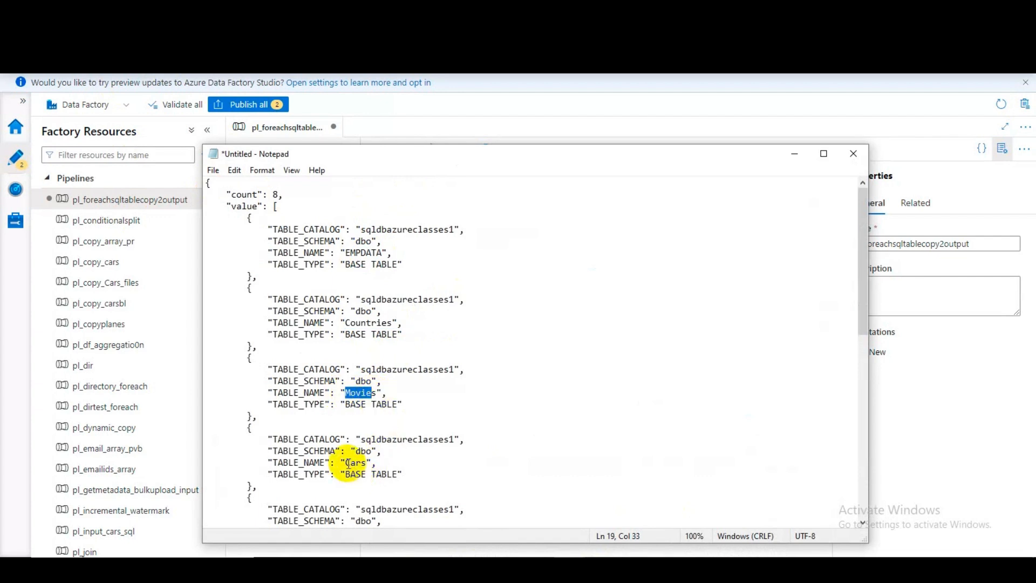
drag(345, 464, 387, 463)
scroll(370, 448, down, 2)
scroll(421, 443, down, 2)
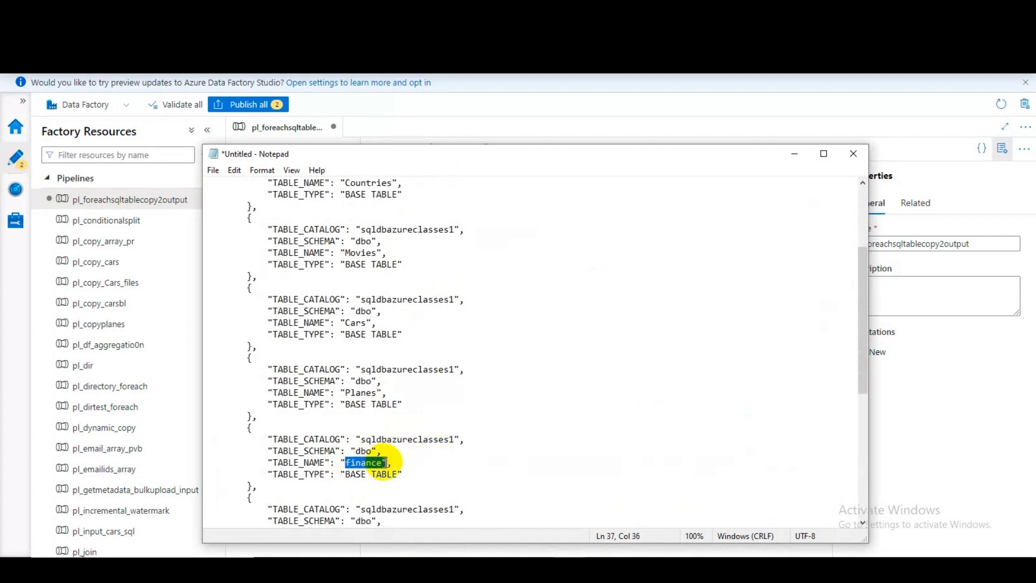
scroll(384, 461, down, 2)
scroll(384, 462, down, 5)
scroll(383, 462, up, 12)
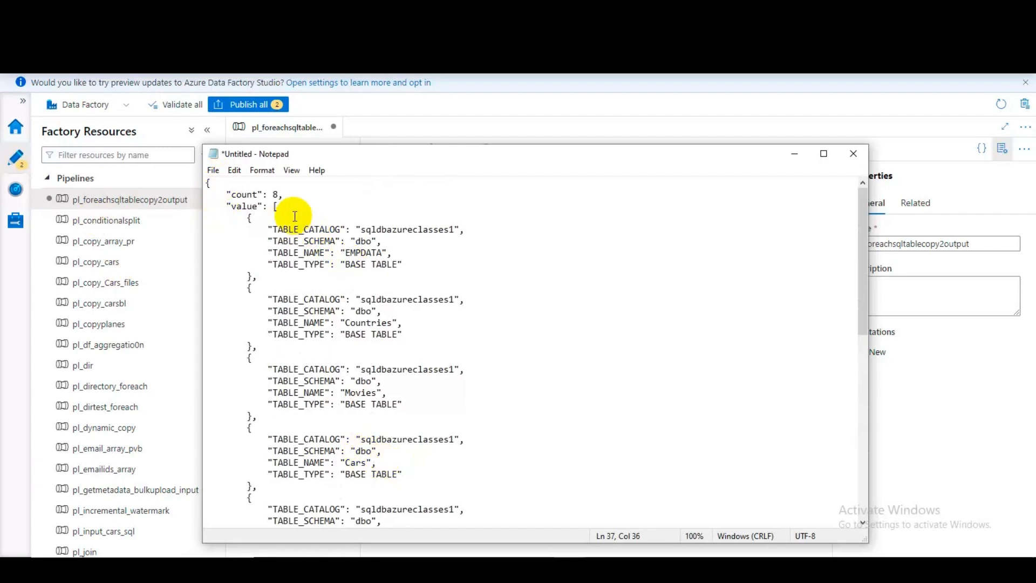
click(276, 206)
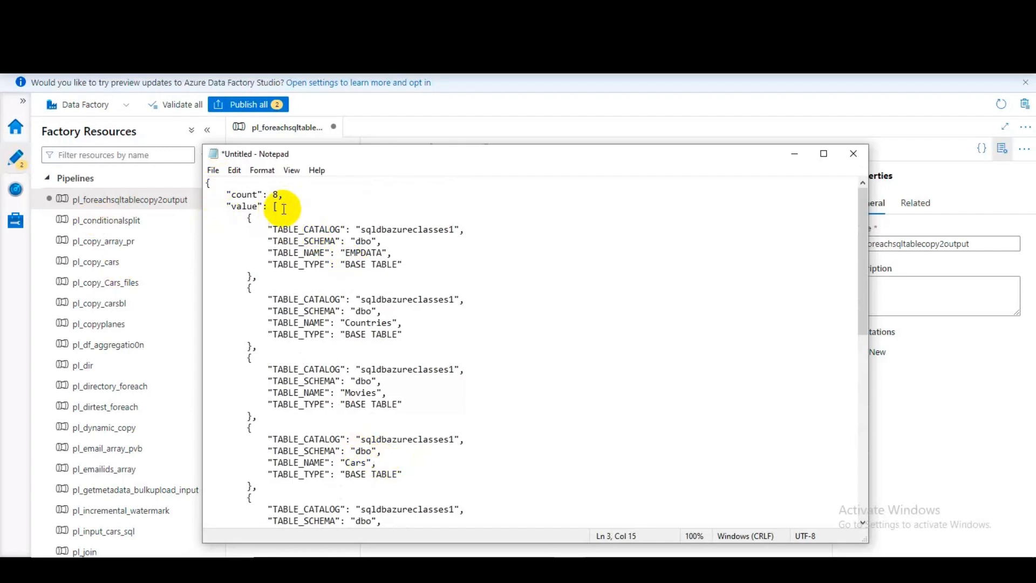
click(274, 207)
Step: Switch to the Book1 workbook in Excel and enter "Array" in F21 and "C programming" in F23
mouse_move(569, 552)
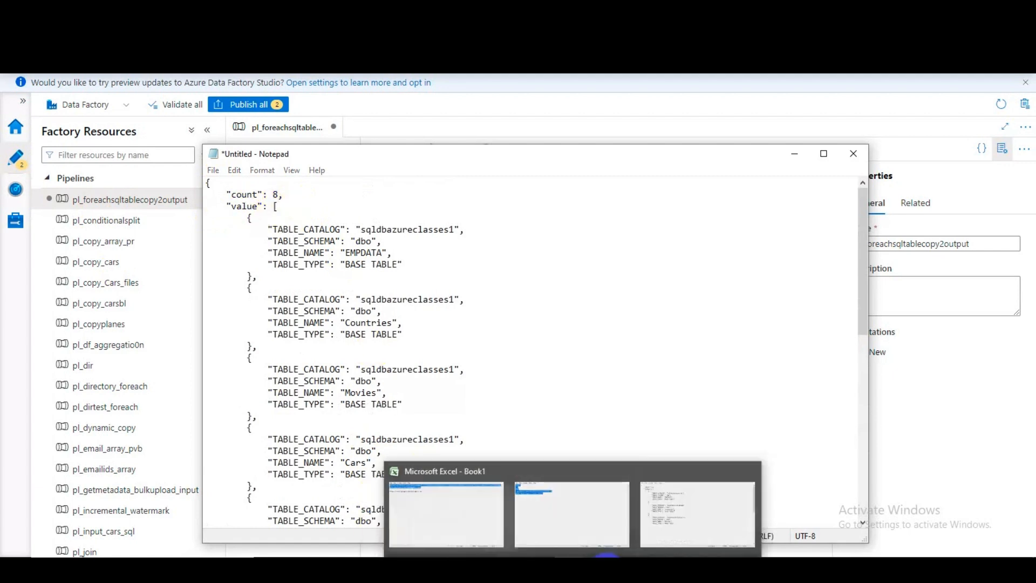
click(605, 501)
click(402, 383)
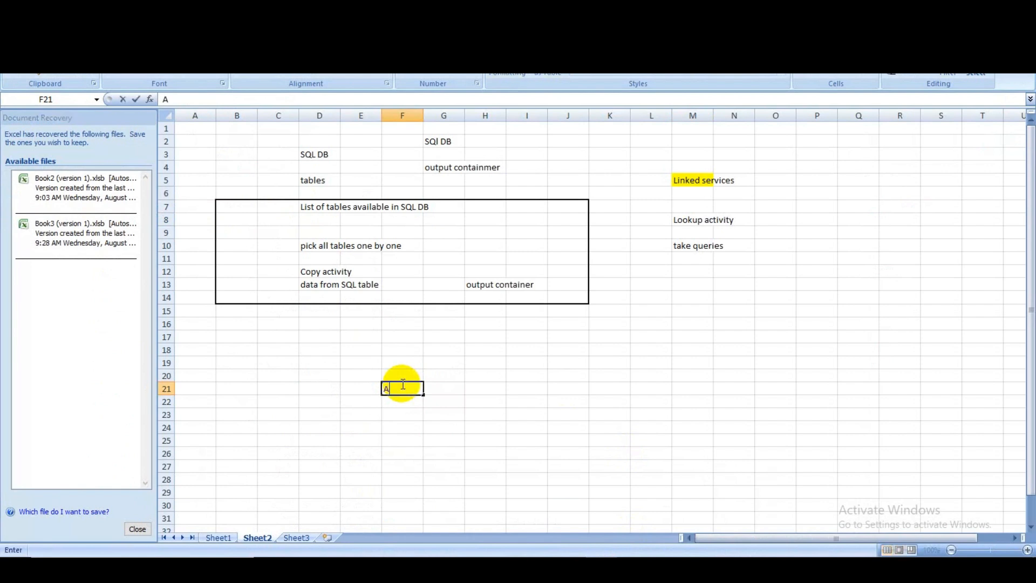
text(Array)
key(Return)
key(Return)
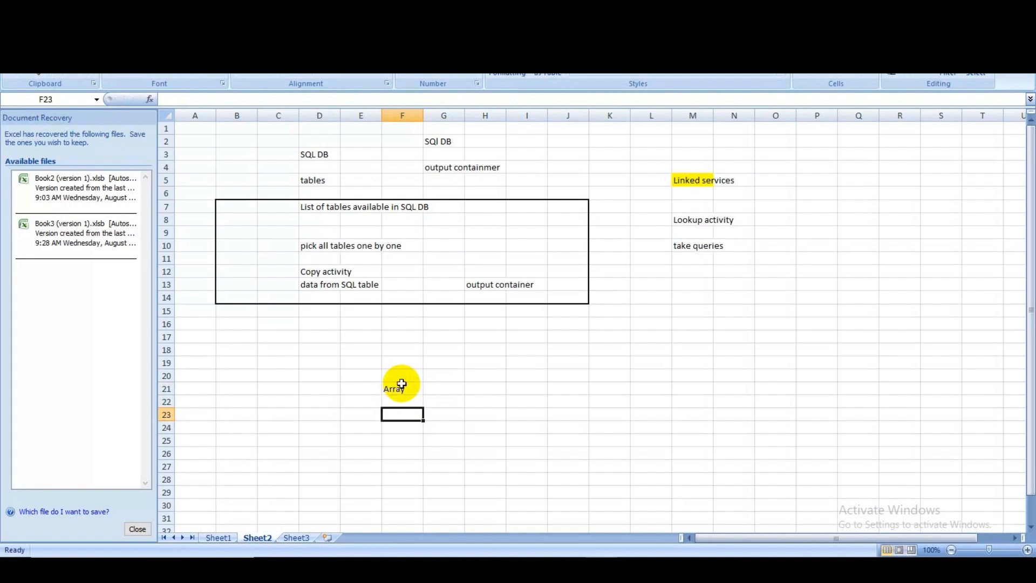
text(C pr)
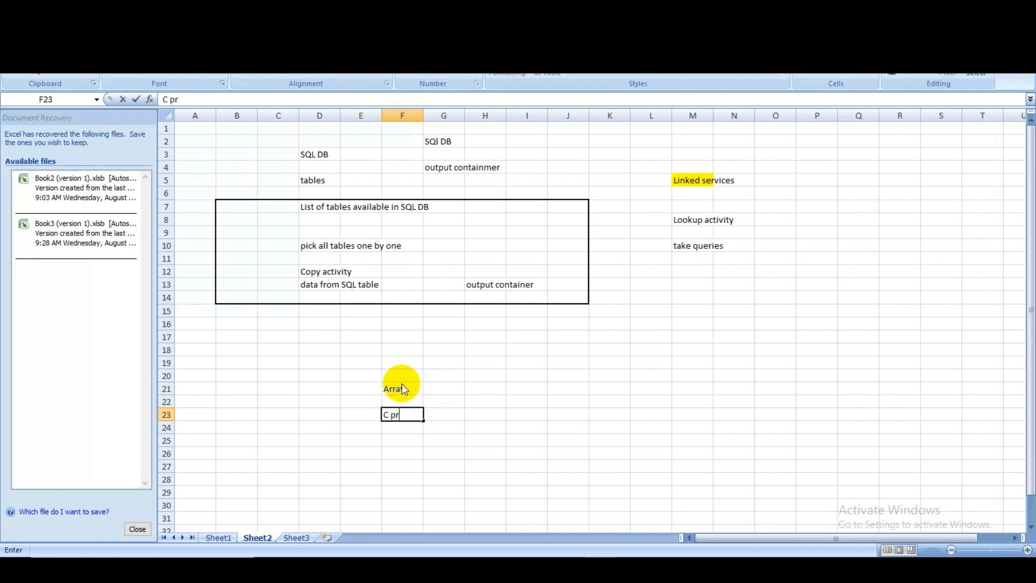
text(ogramming)
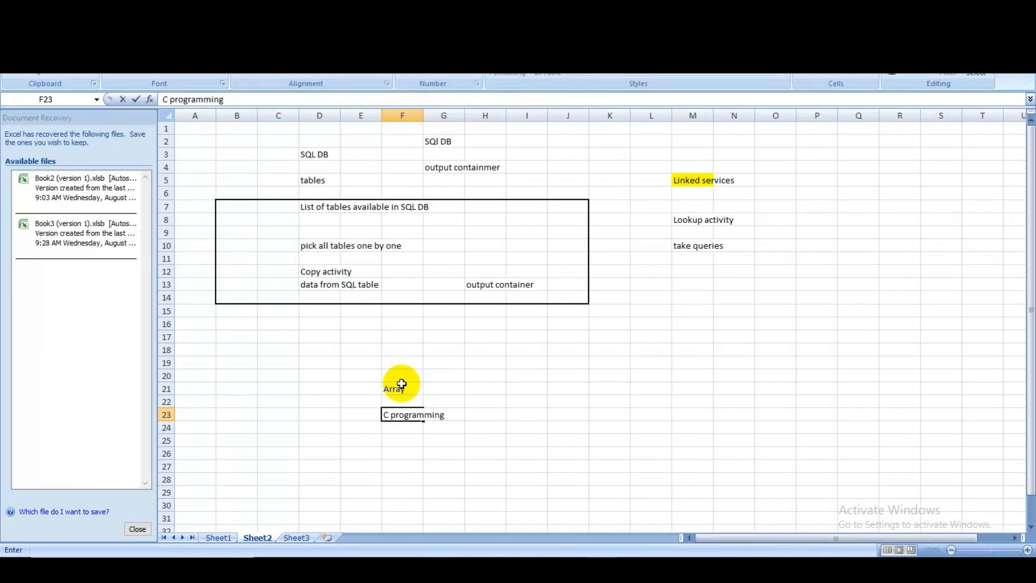
key(Return)
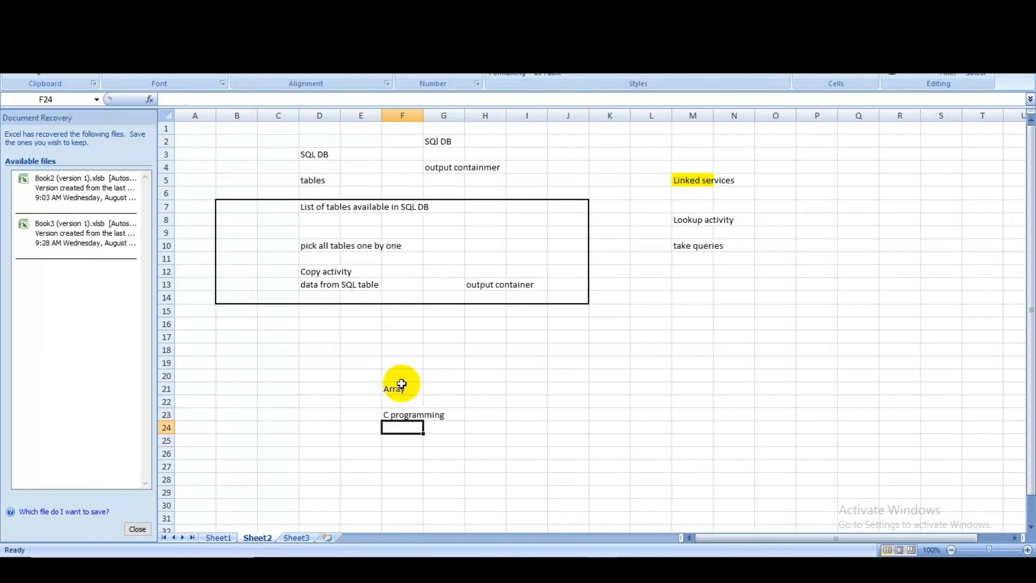
text(Mathe)
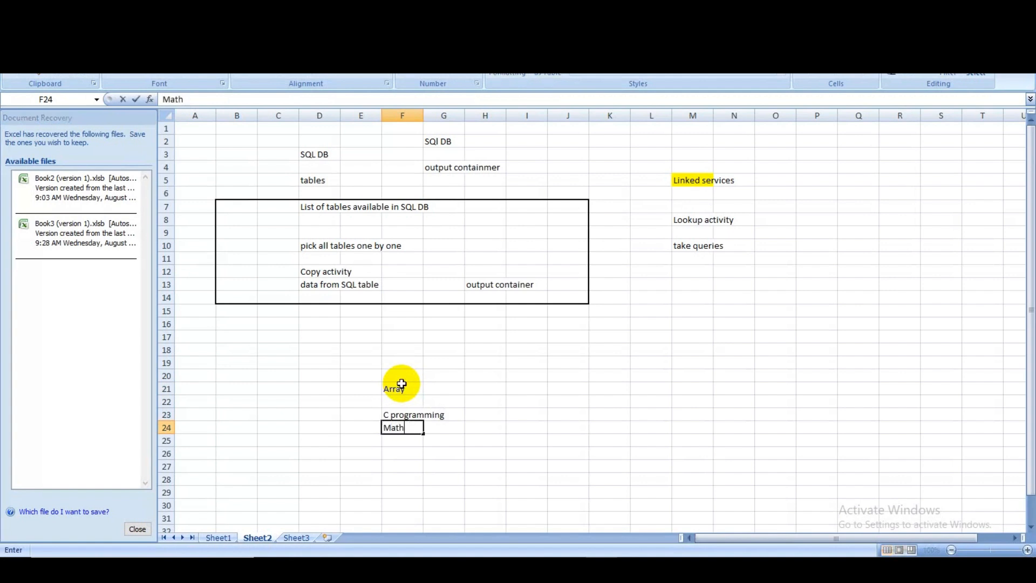
key(BackSpace)
key(BackSpace)
key(BackSpace)
key(BackSpace)
key(alt+Tab)
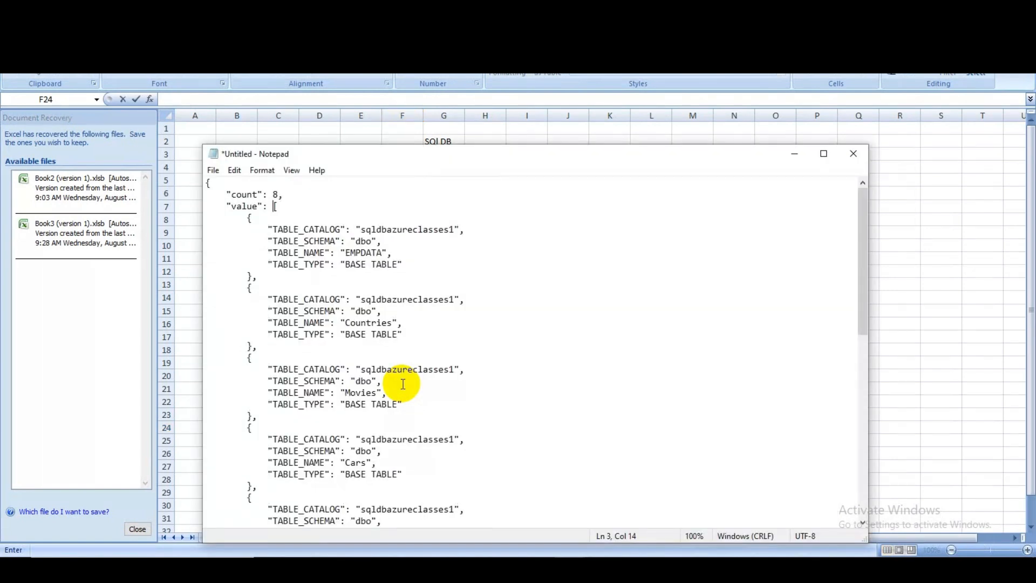
key(alt+Tab)
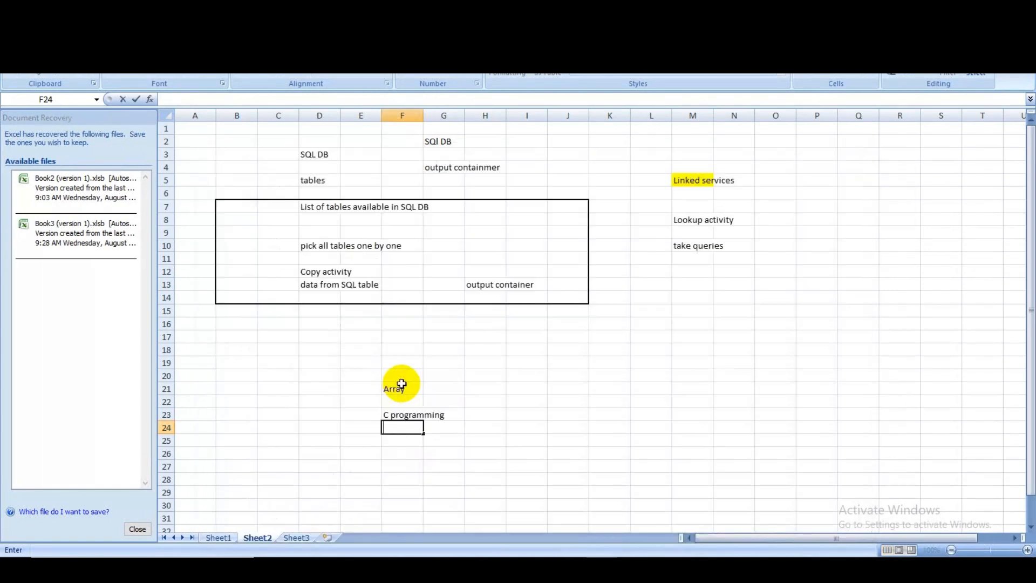
Step: Enter "list" in I21, "count" in I23 and "value" in I24
click(534, 390)
text(list)
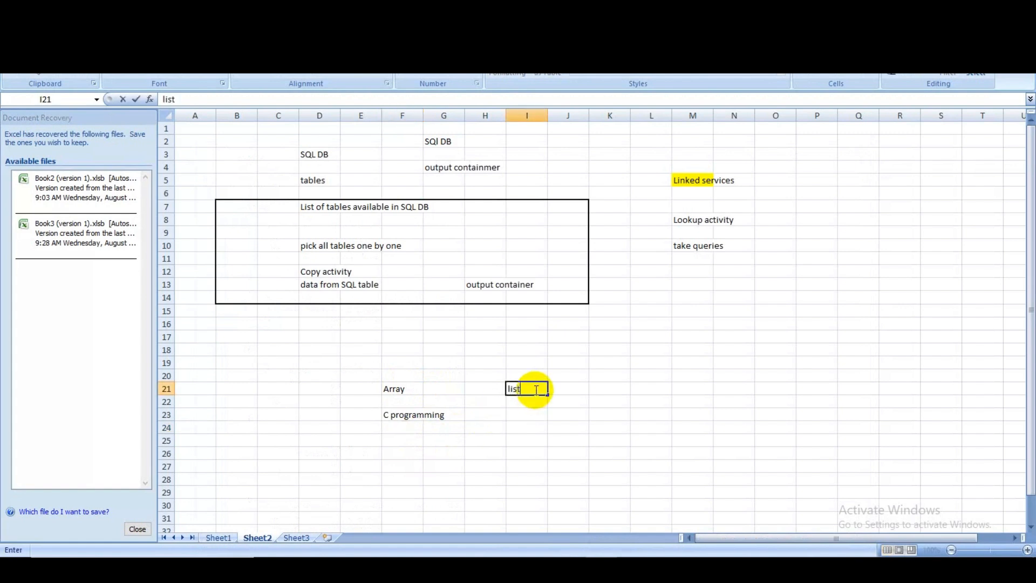
key(Return)
key(Return)
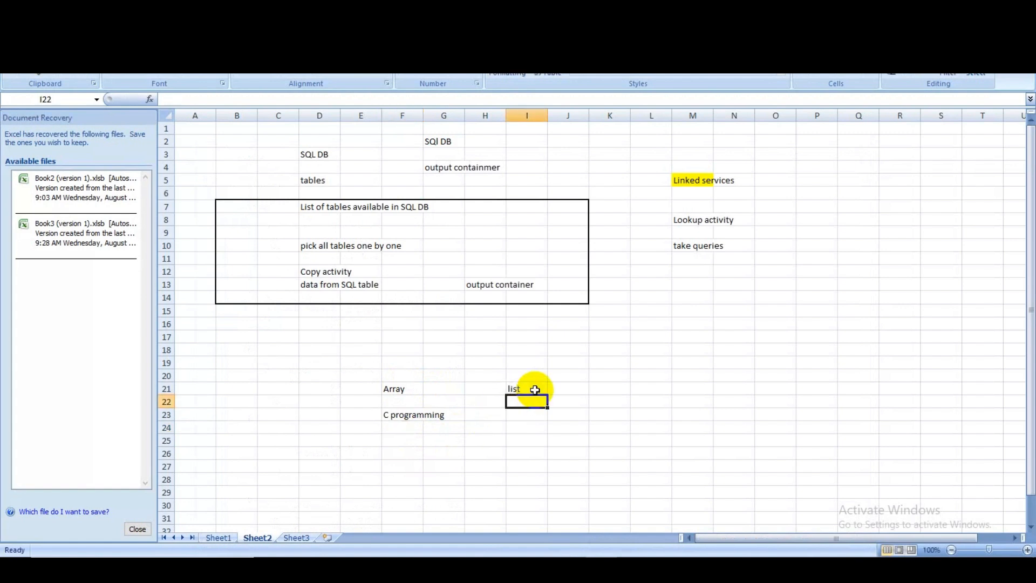
text(count)
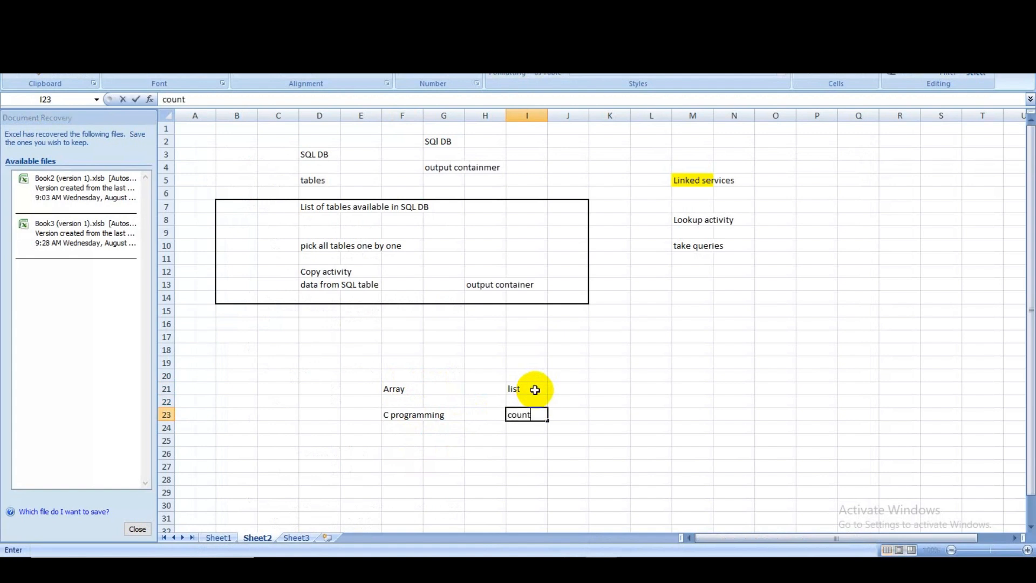
key(Return)
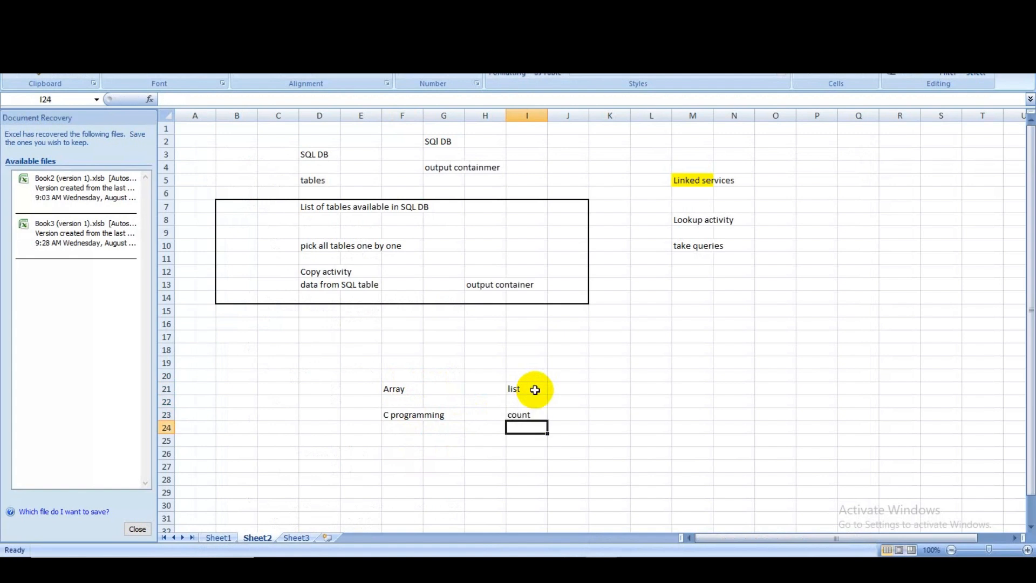
text(value)
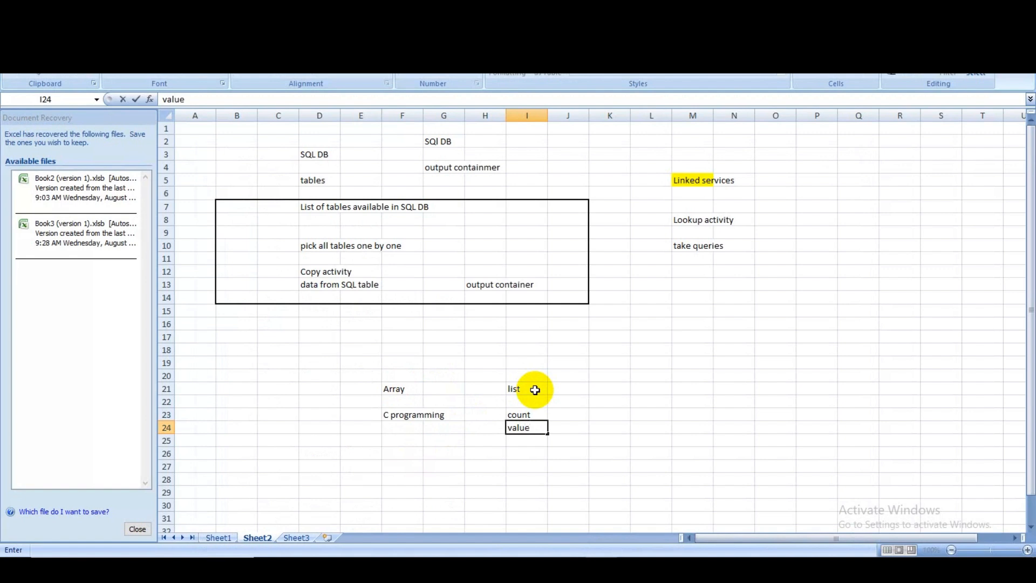
Step: Switch to Notepad and examine the count property at the start of the lookup output
key(alt+Tab)
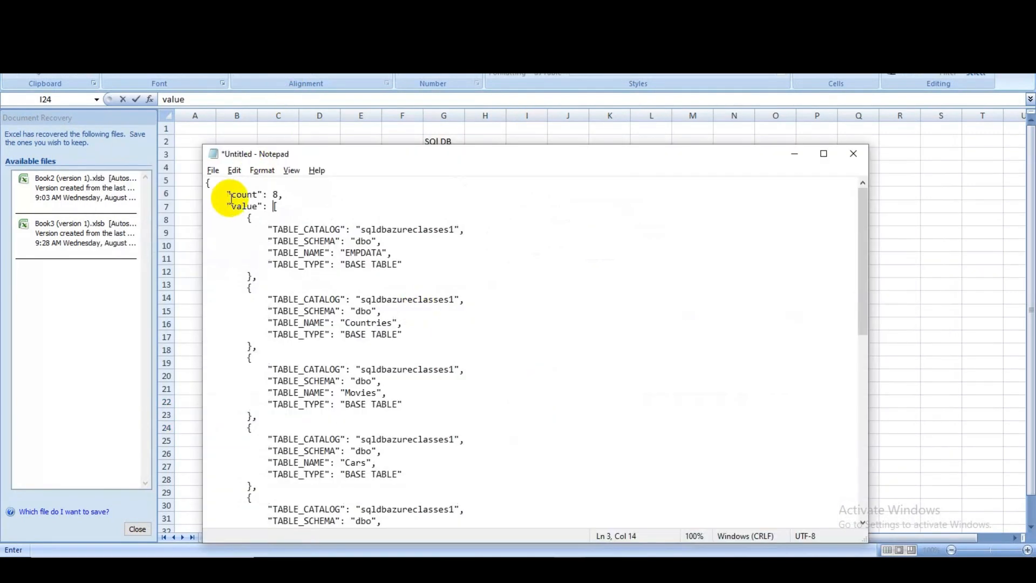
drag(230, 198, 259, 202)
click(280, 191)
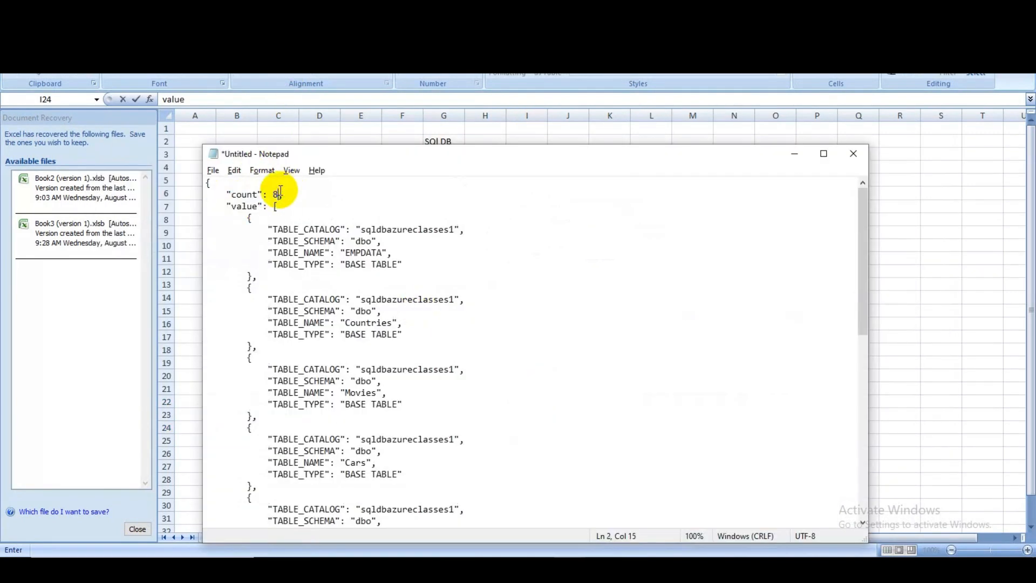
Step: Switch back to Excel and enter "use" in J20
key(alt+Tab)
click(573, 376)
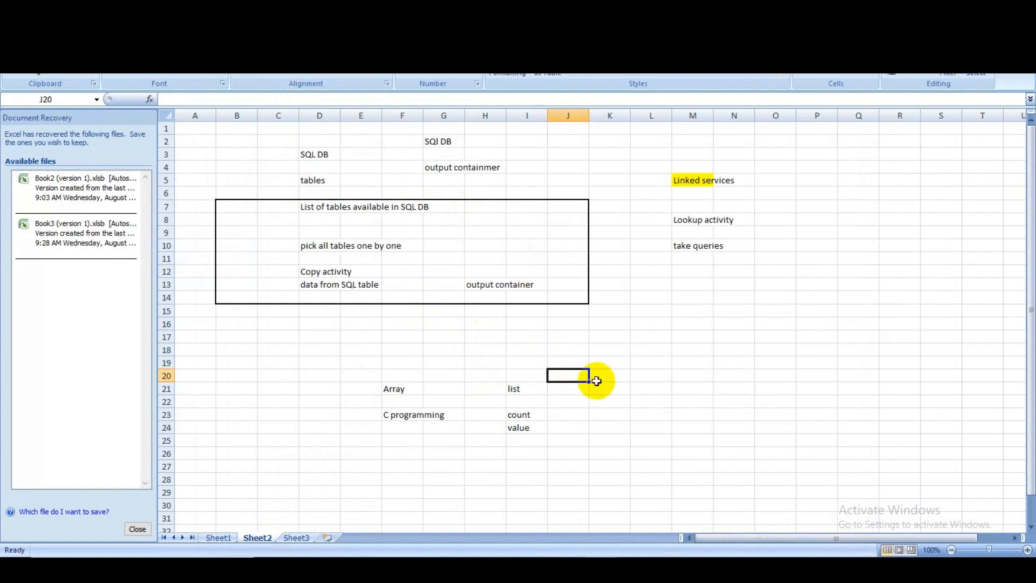
text(us)
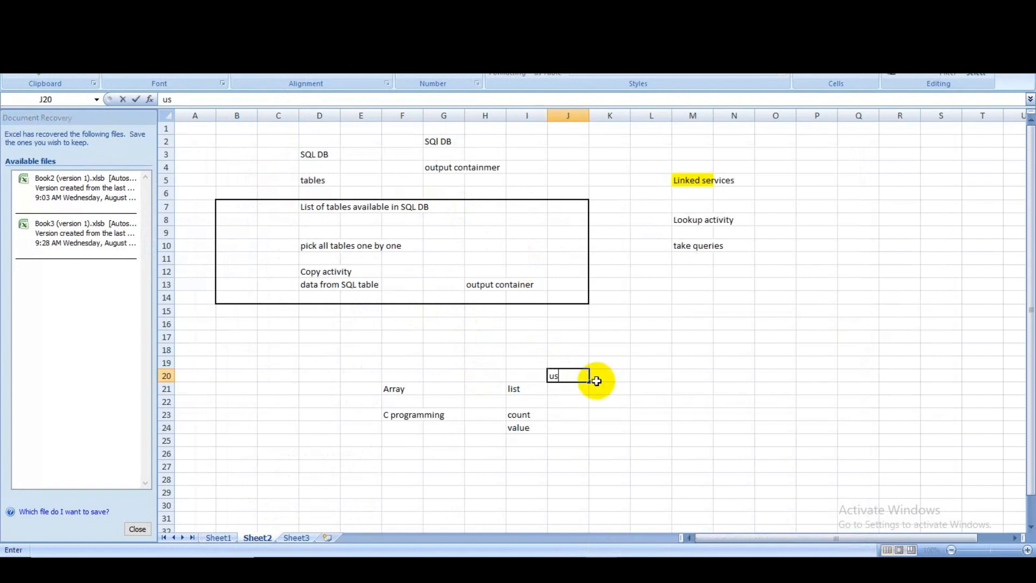
text(e)
click(519, 426)
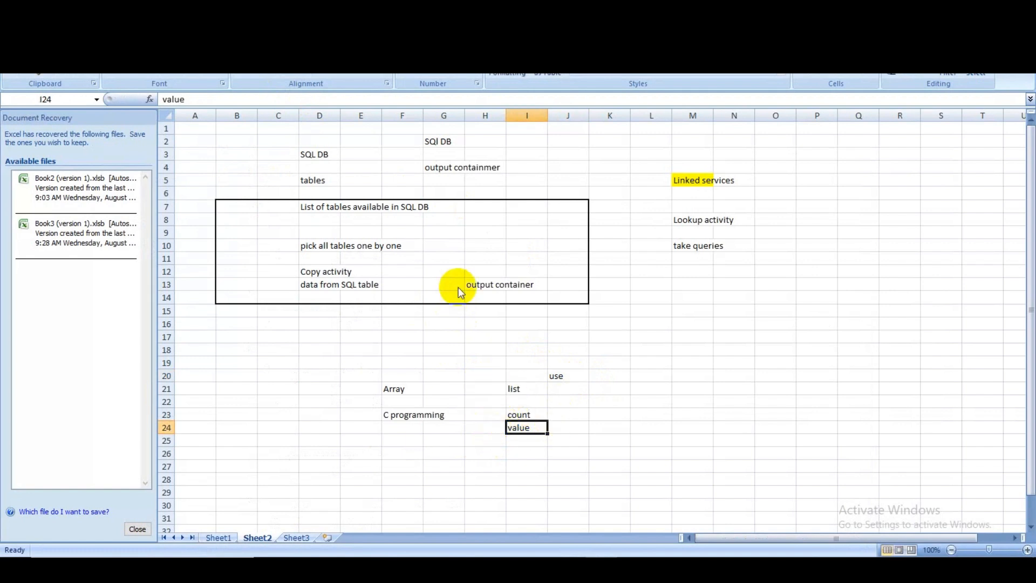
Step: Review the first table entry of the value array in Notepad, then return to the "Array" cell in Excel
key(alt+Tab)
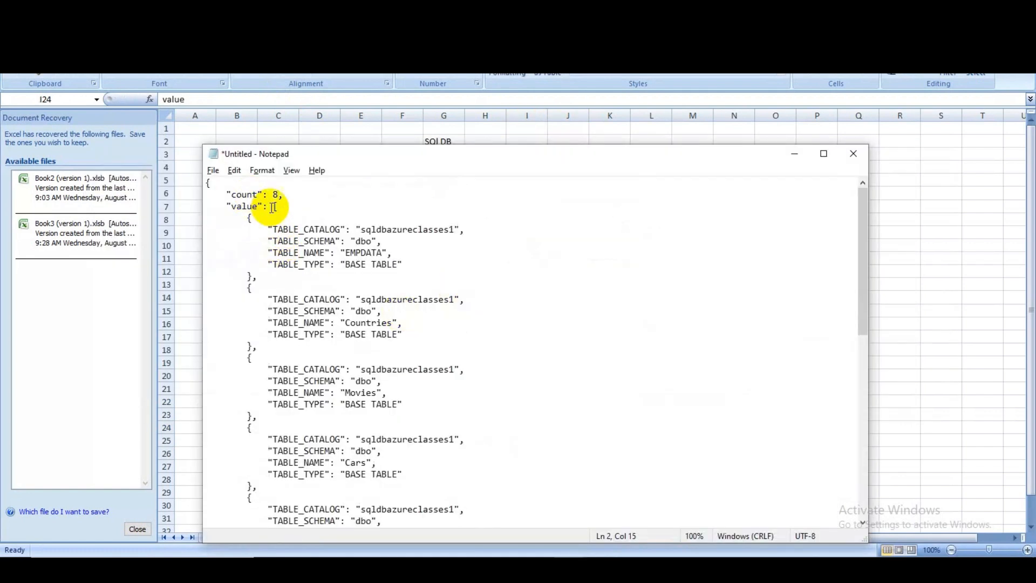
drag(273, 229, 420, 264)
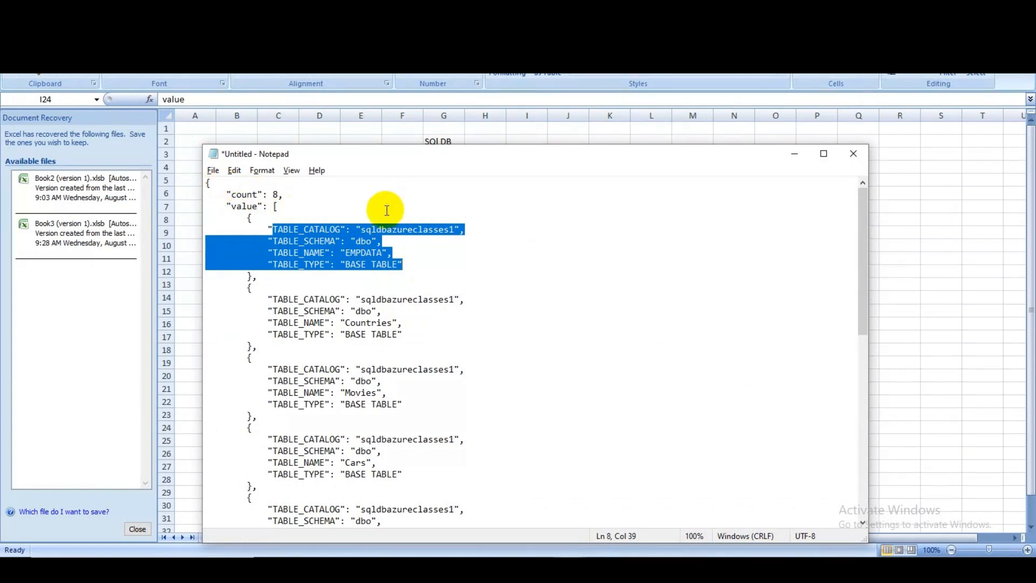
click(803, 154)
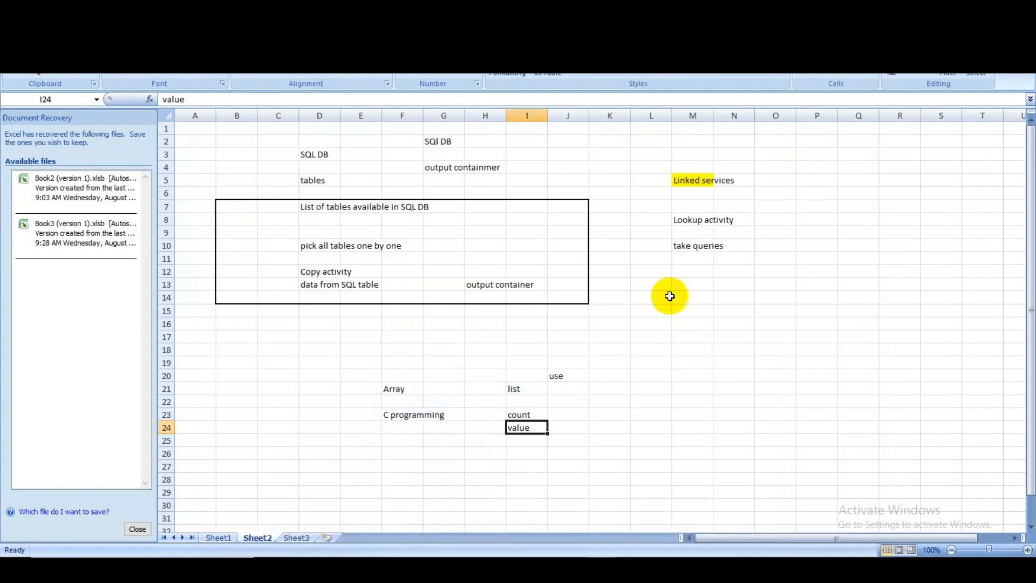
click(391, 392)
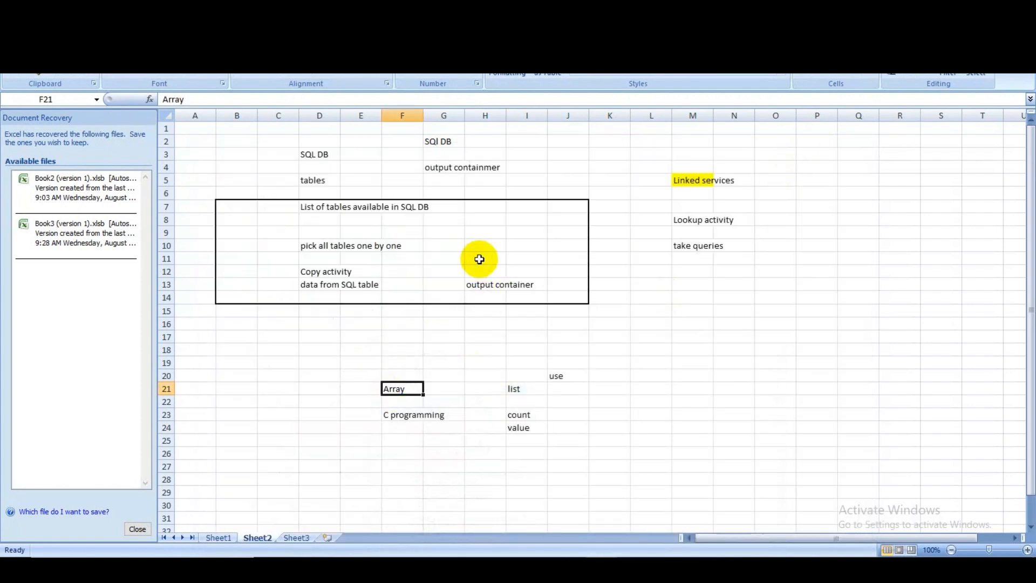
Step: Review the count and value properties of the lookup output in Notepad, and return to the Excel notes
key(alt+Tab)
key(alt+Tab)
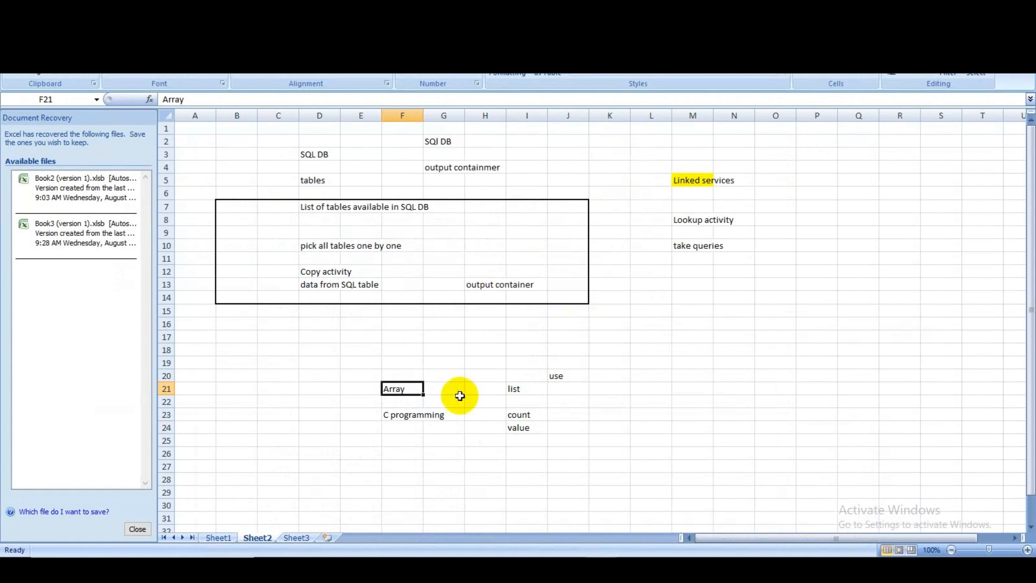
key(alt+Tab)
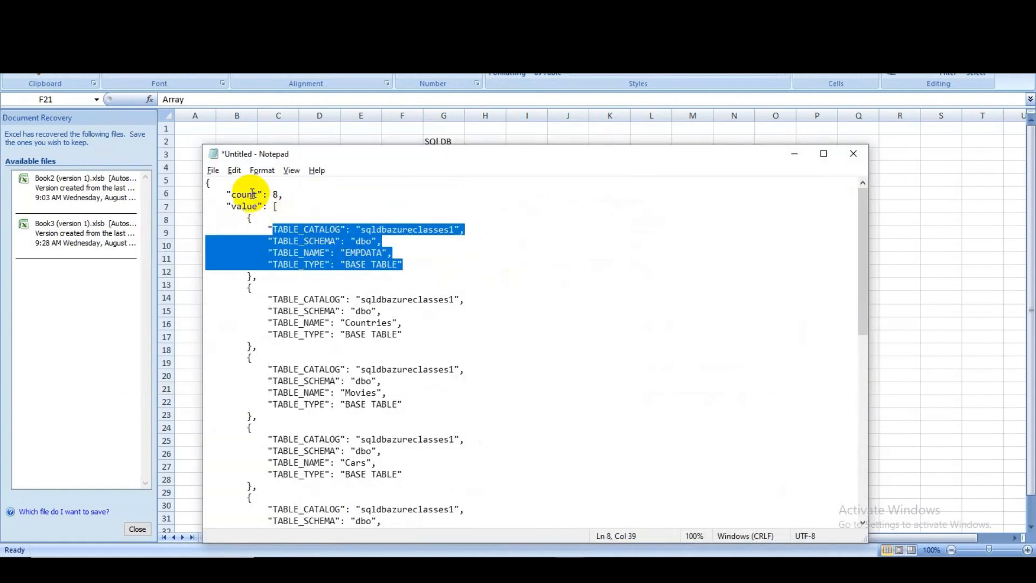
click(247, 206)
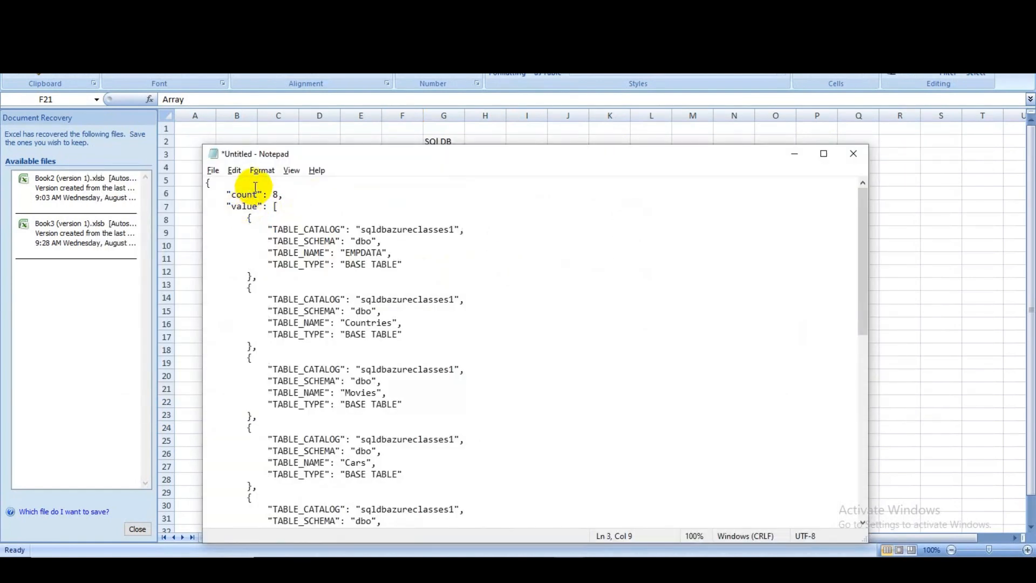
click(258, 194)
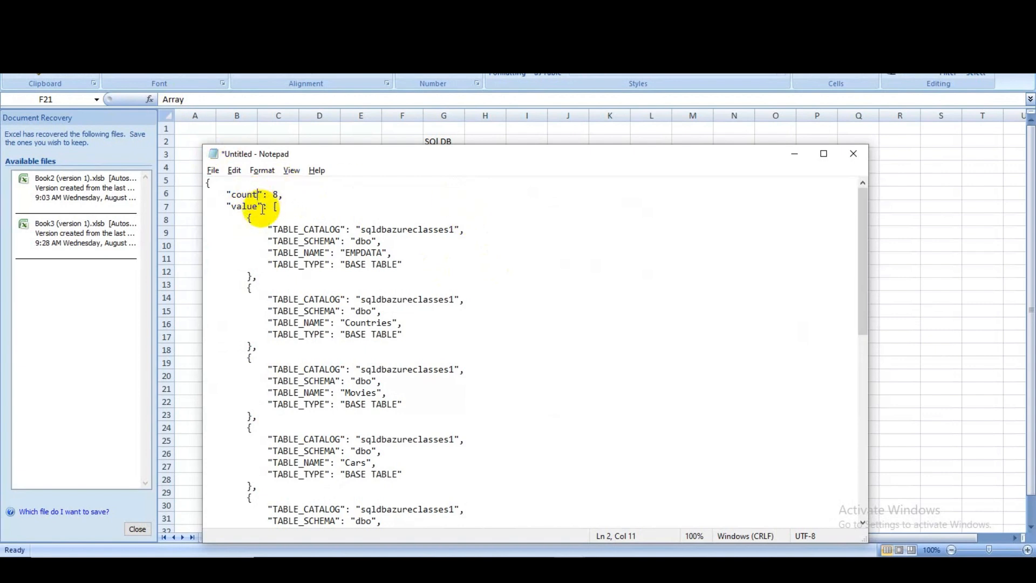
click(248, 205)
key(alt+Tab)
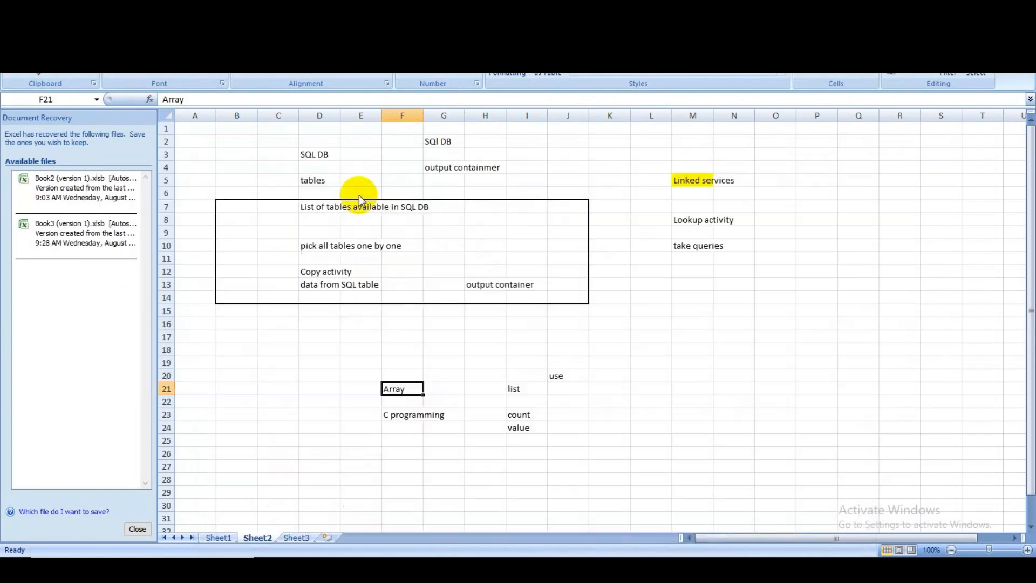
Step: Switch to Azure Data Factory and close the LookupSQLDbTables output pop-up
key(alt+Tab)
key(Tab)
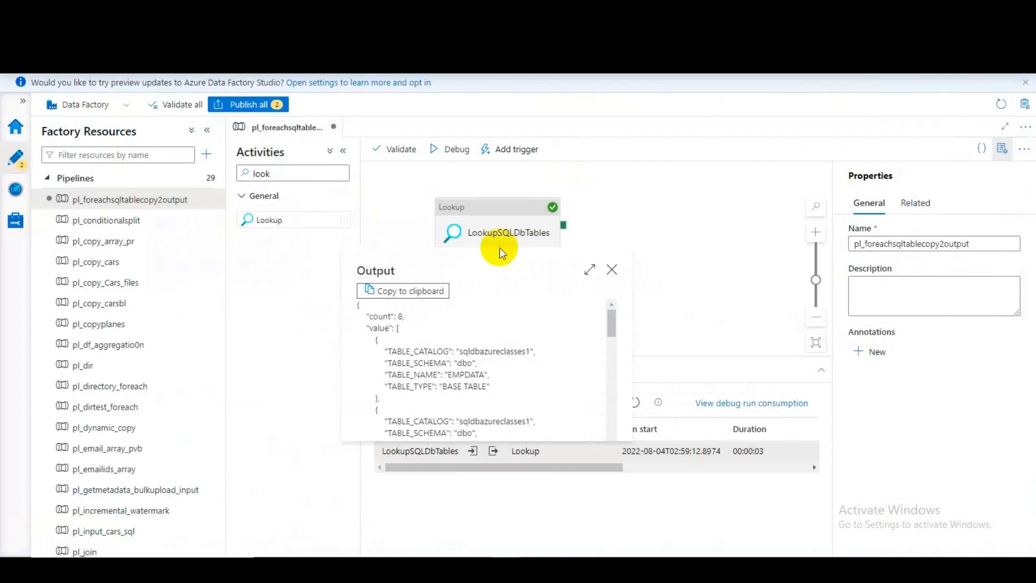
click(615, 269)
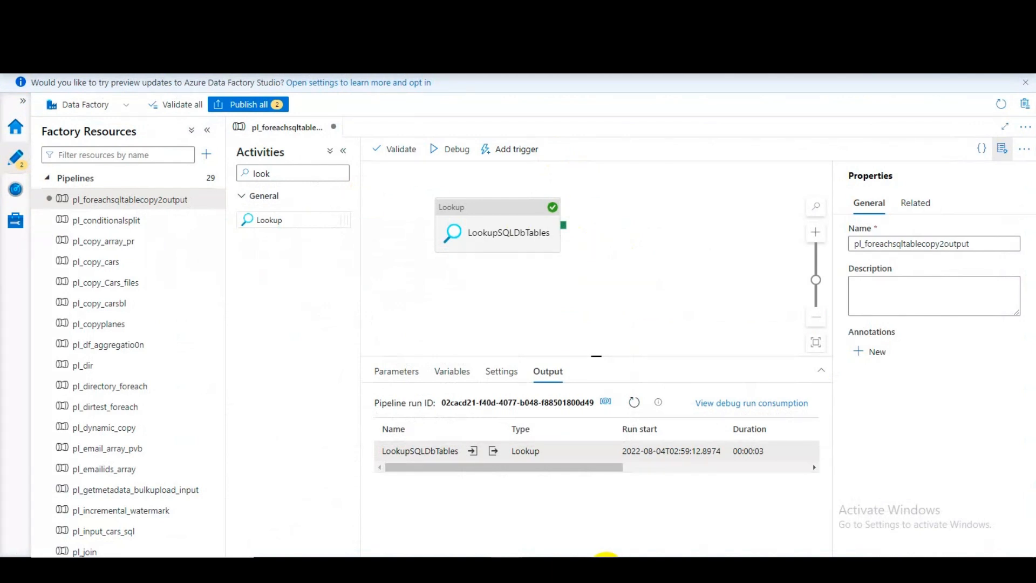
mouse_move(612, 555)
mouse_move(662, 470)
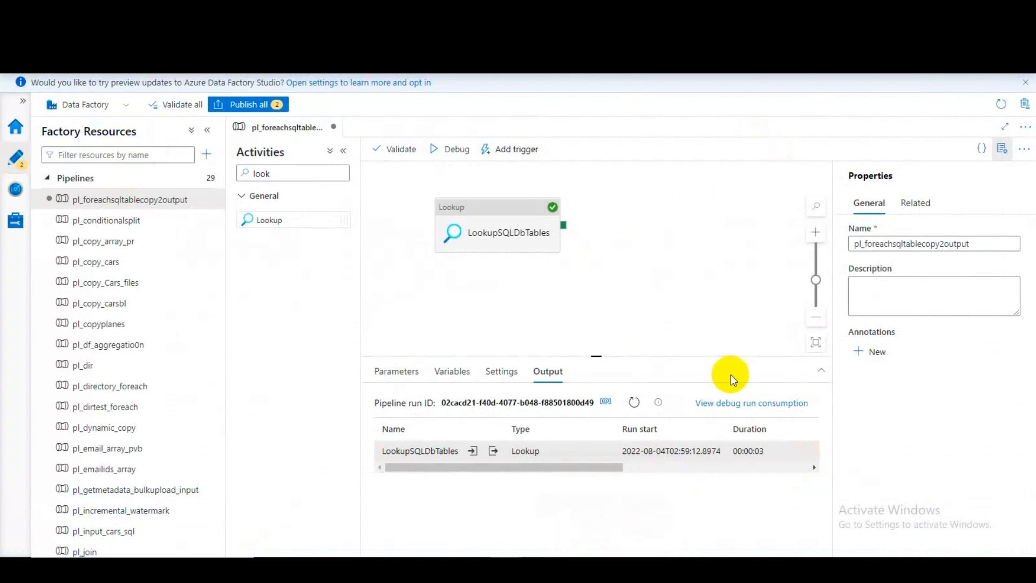
Step: Switch to Excel and review the notes on listing the SQL DB tables and picking them one by one
click(613, 549)
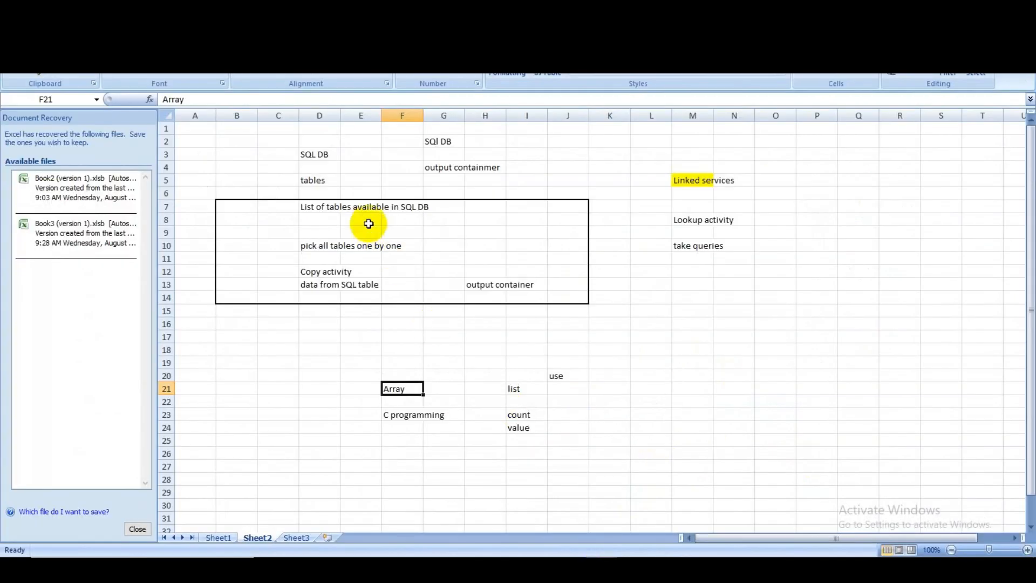
click(354, 207)
click(303, 205)
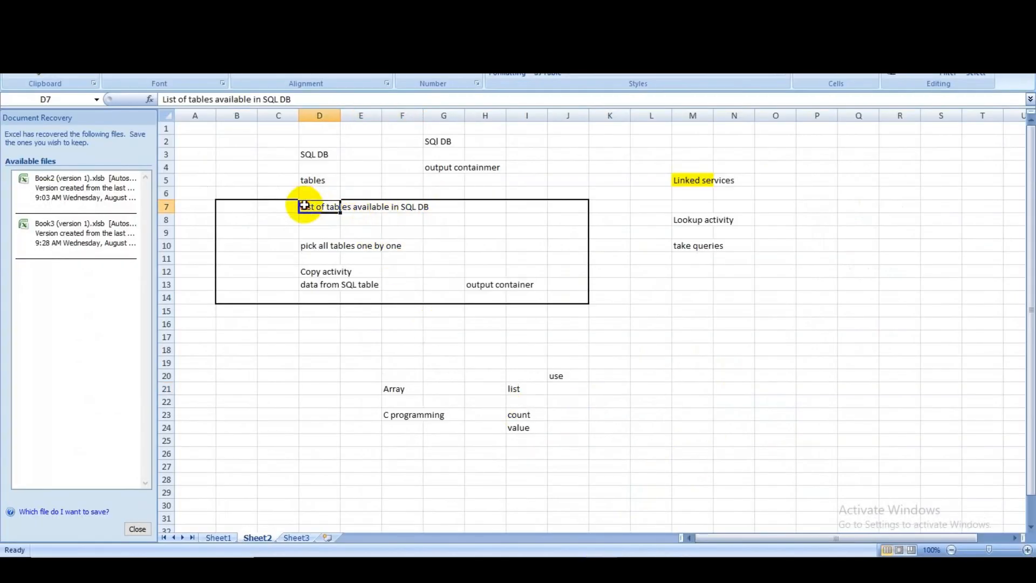
click(320, 246)
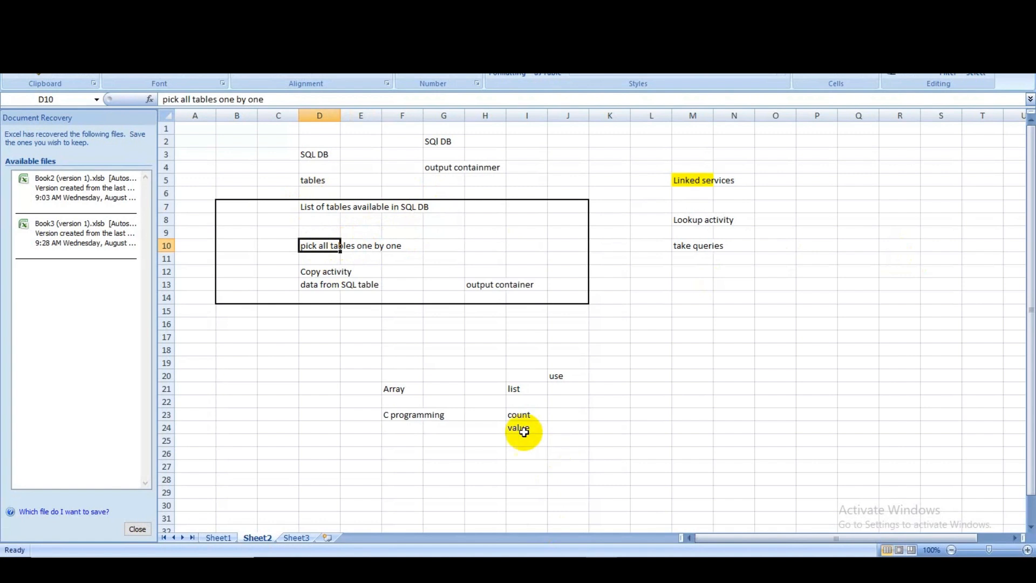
click(419, 428)
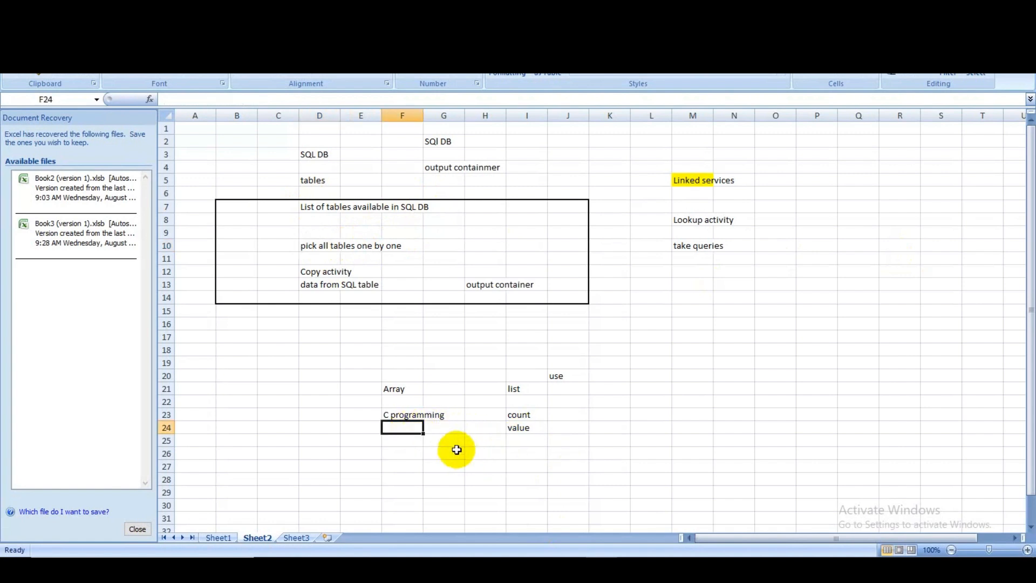
click(404, 443)
text(loop)
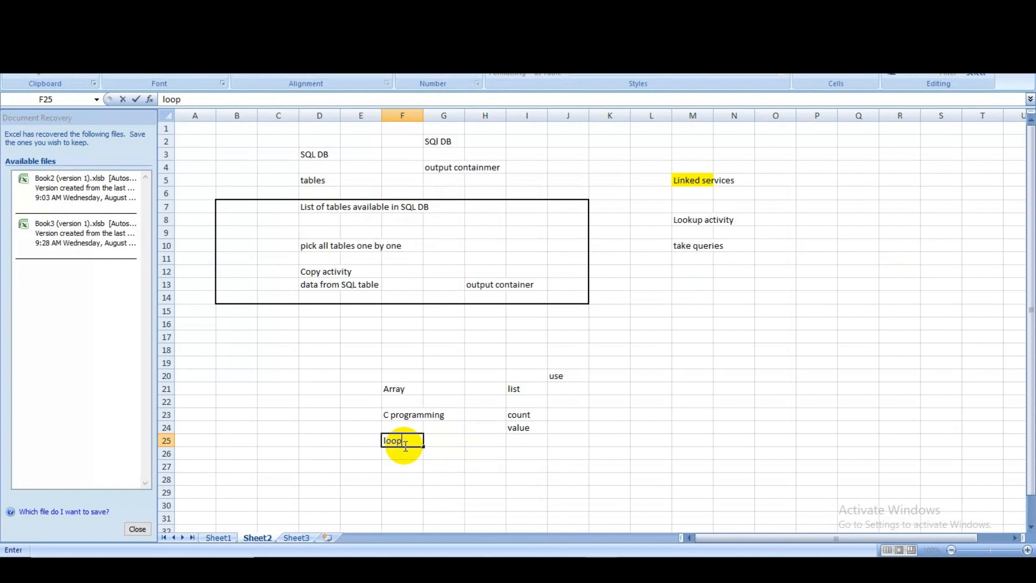
key(BackSpace)
key(BackSpace)
key(BackSpace)
key(BackSpace)
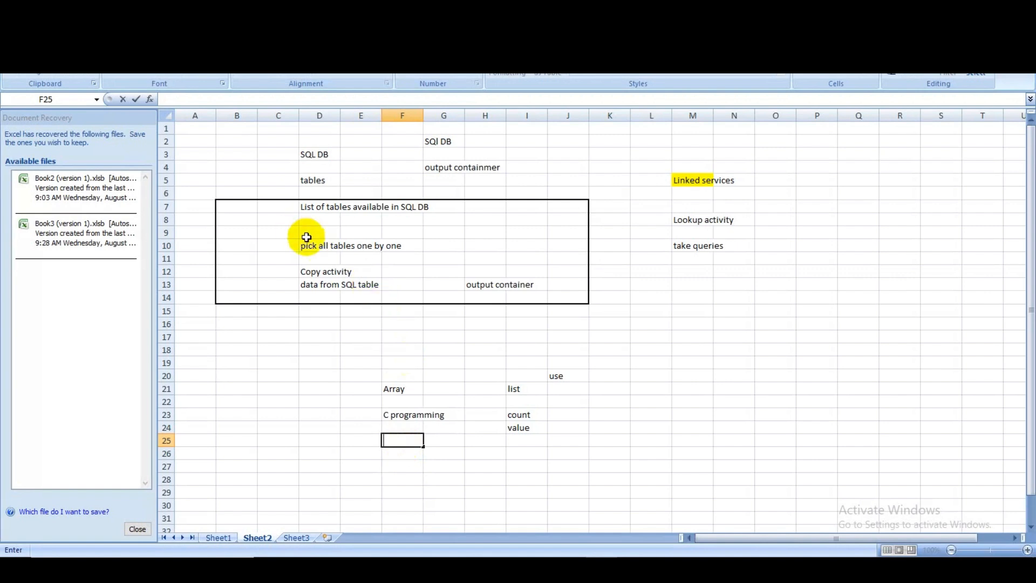
Step: Enter "for each loop" in F25 as the way to pick all tables one by one
click(326, 246)
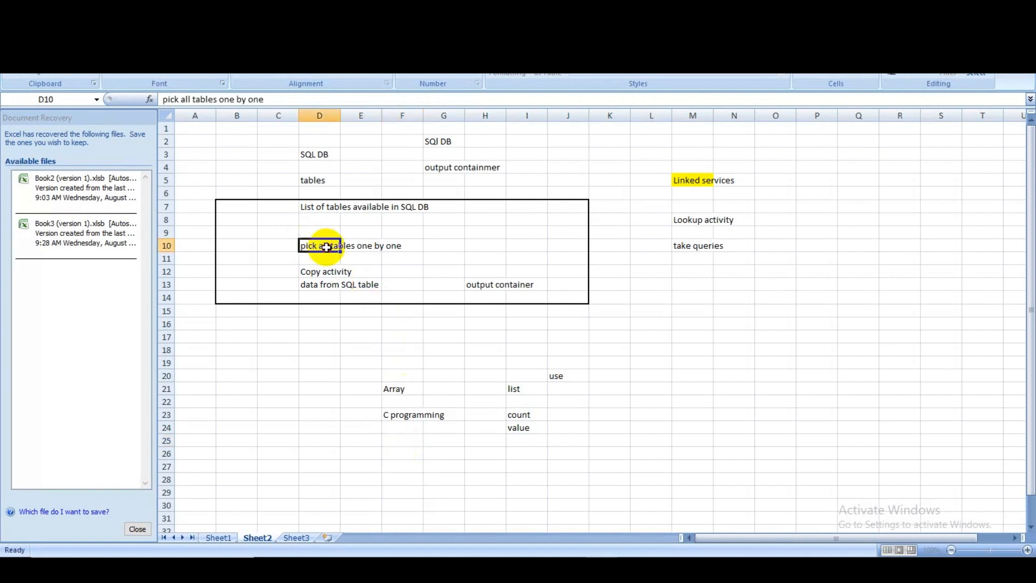
click(399, 441)
text(for)
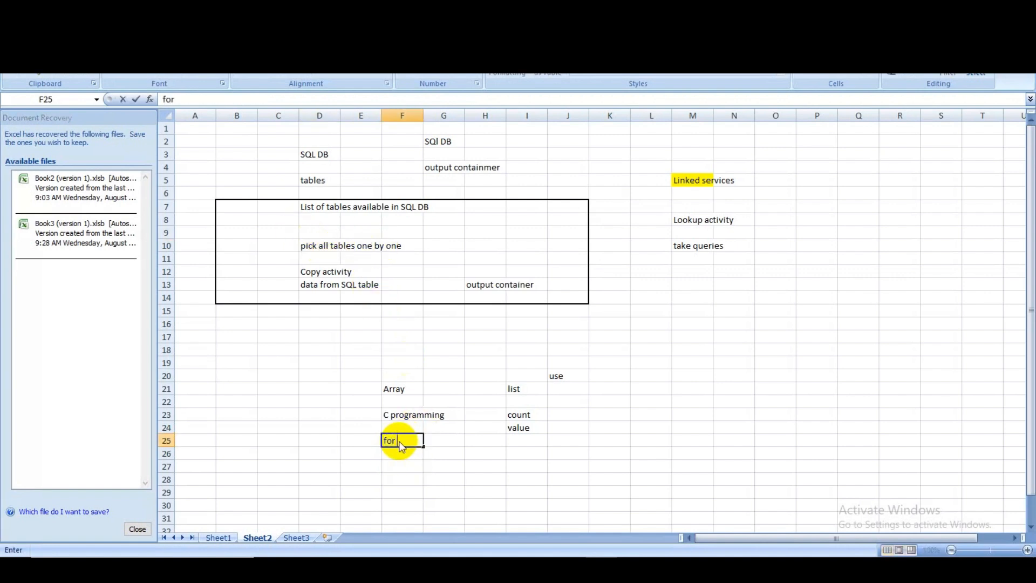
text( each loop)
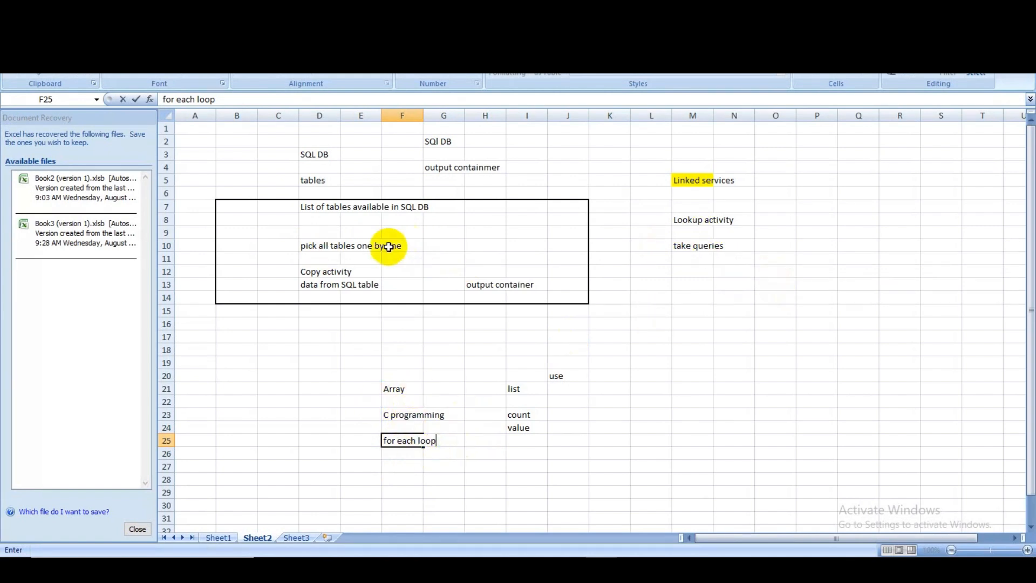
click(322, 246)
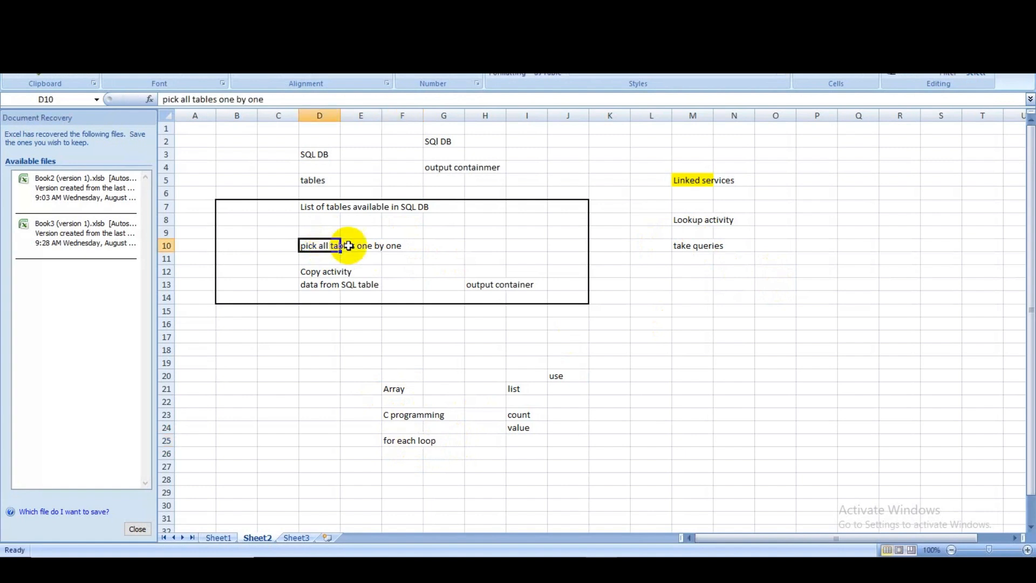
click(405, 440)
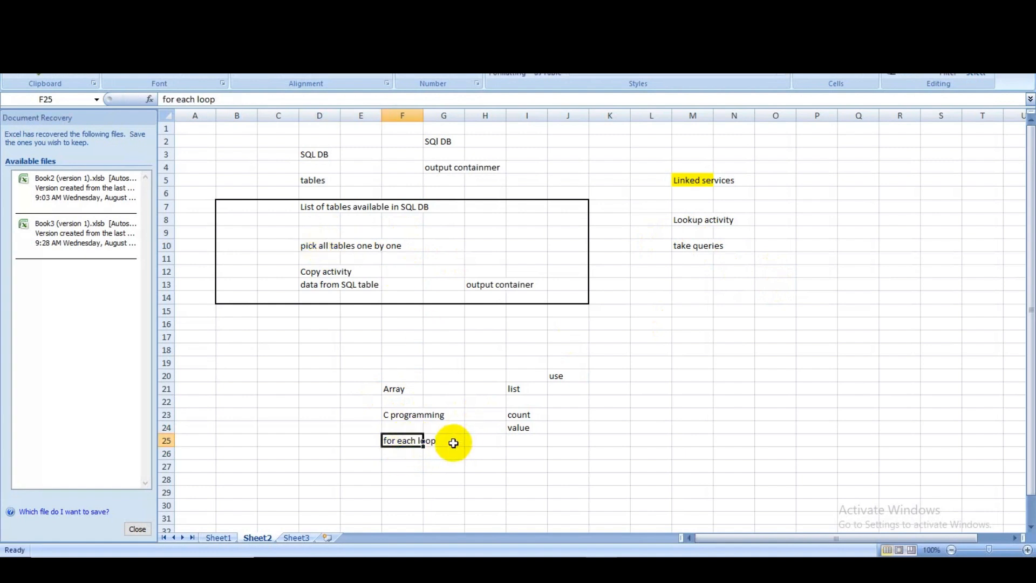
Step: Switch to Azure Data Factory, search the activities for "for" and add a ForEach activity beside LookupSQLDbTables
key(alt+Tab)
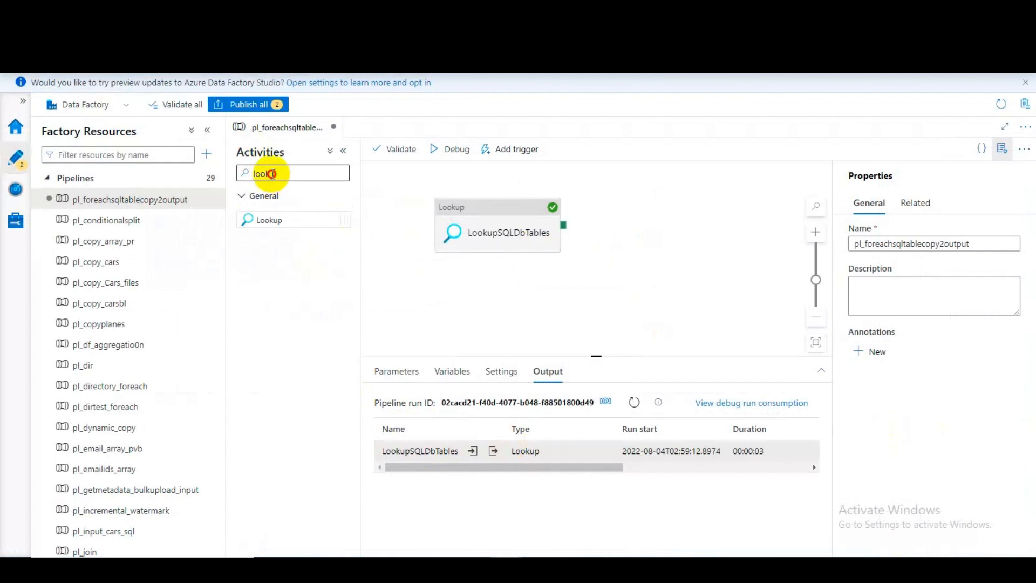
click(271, 174)
key(BackSpace)
key(BackSpace)
key(BackSpace)
key(BackSpace)
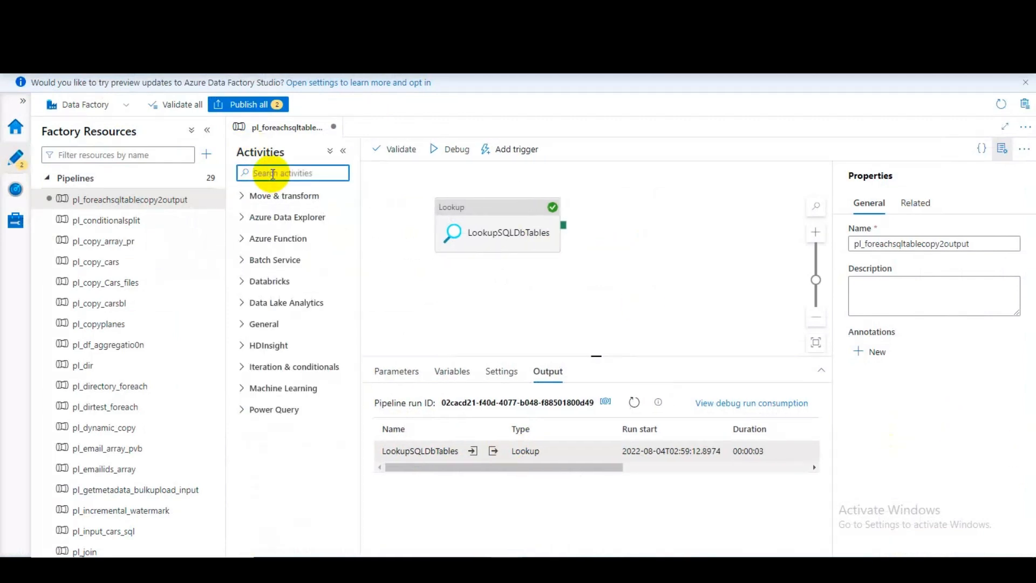
text(for)
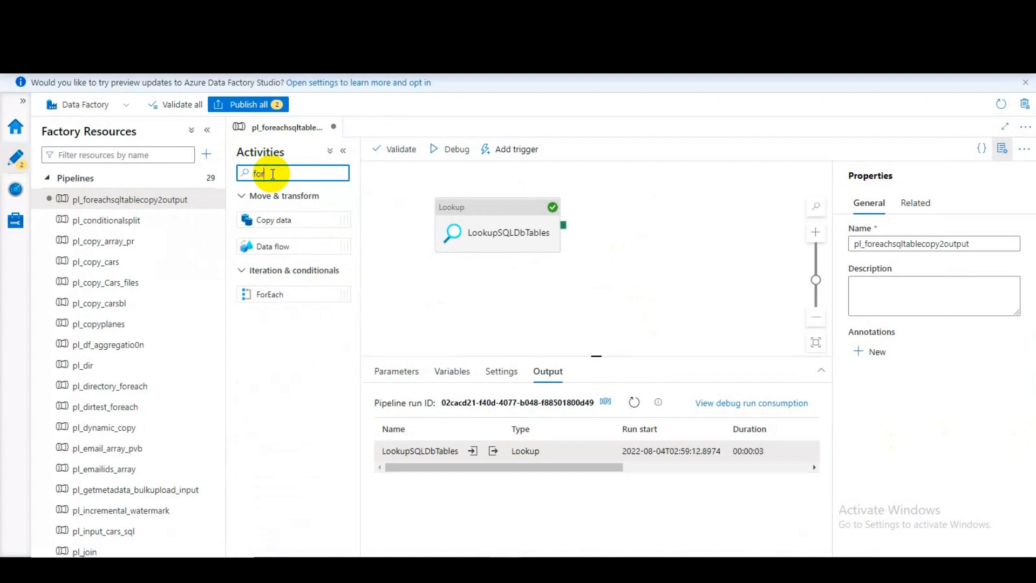
drag(273, 294, 673, 213)
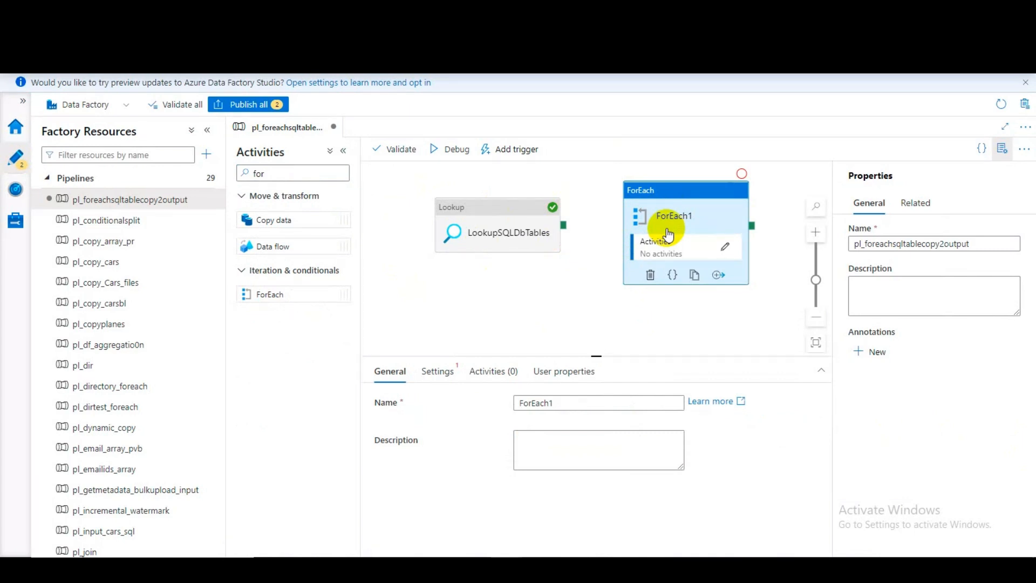
Step: Connect the success output of LookupSQLDbTables to the ForEach activity and rename that activity ForEachtablelist
click(507, 203)
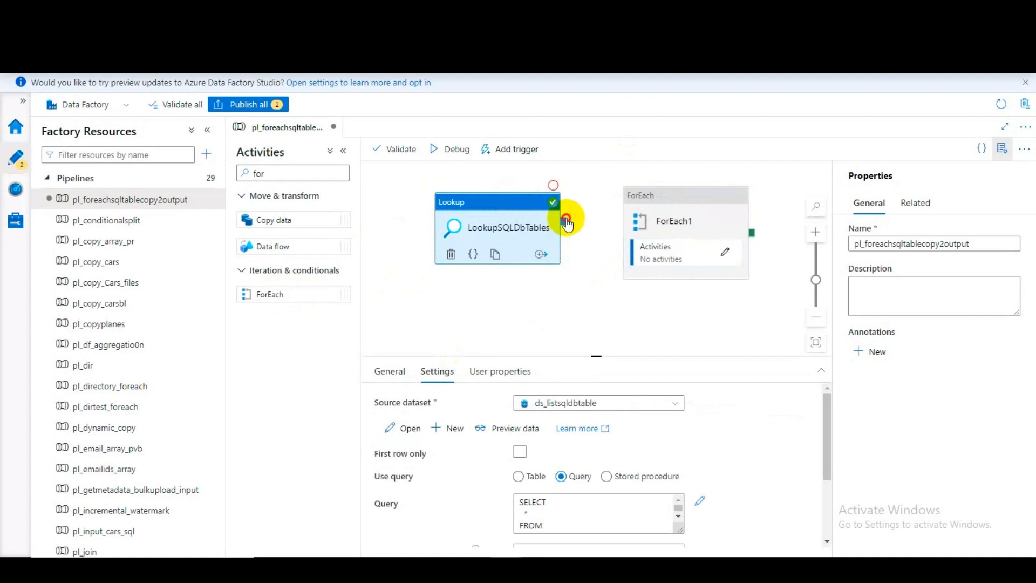
drag(567, 221, 645, 227)
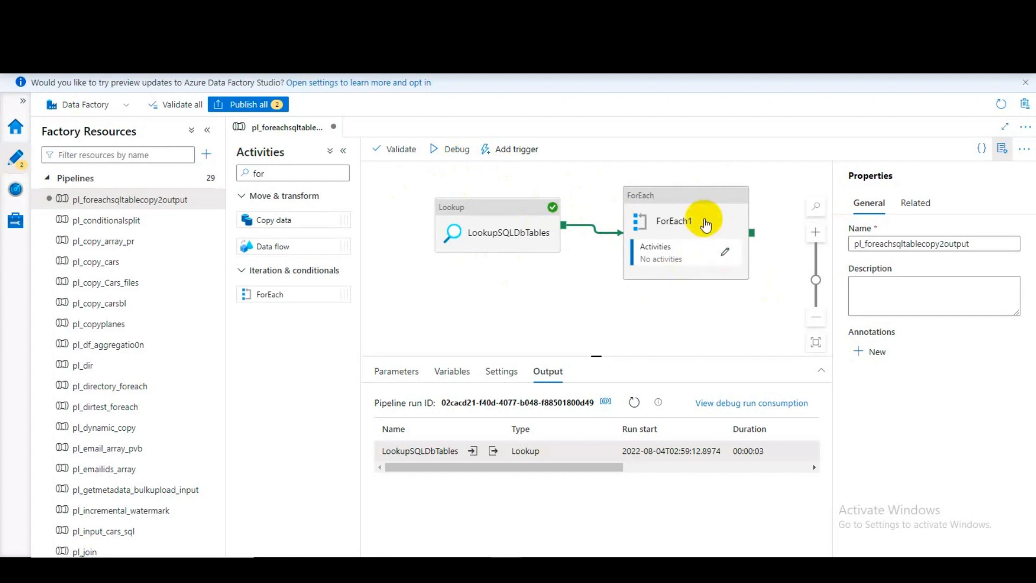
click(703, 211)
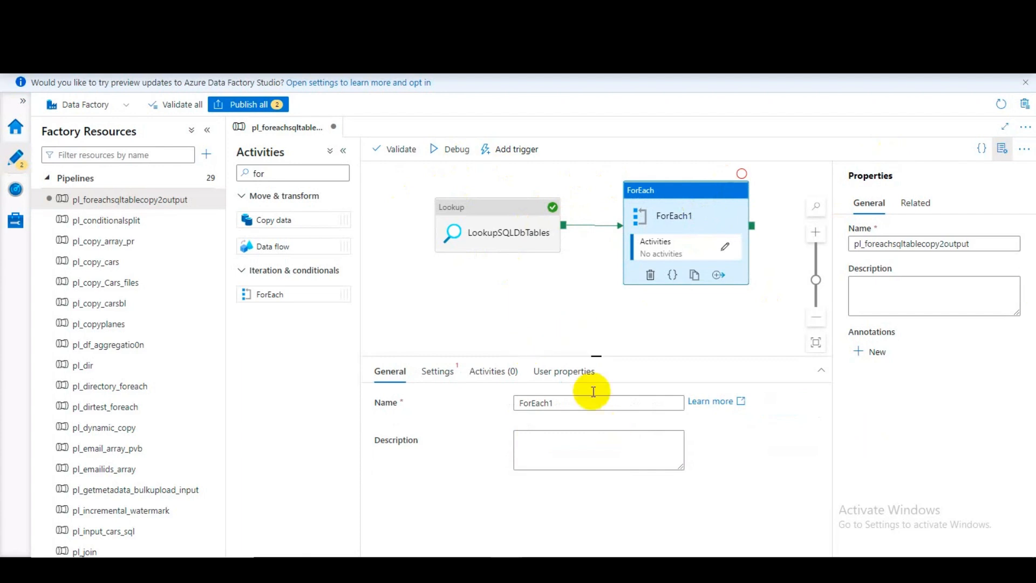
click(563, 402)
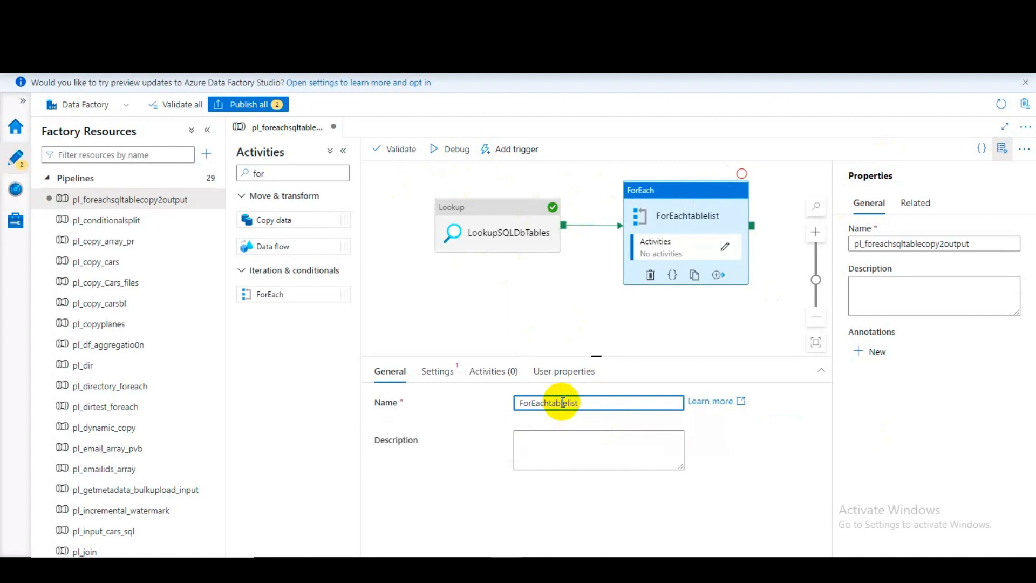
Step: Set ForEachtablelist to run sequentially and show its list of inner activities
click(437, 371)
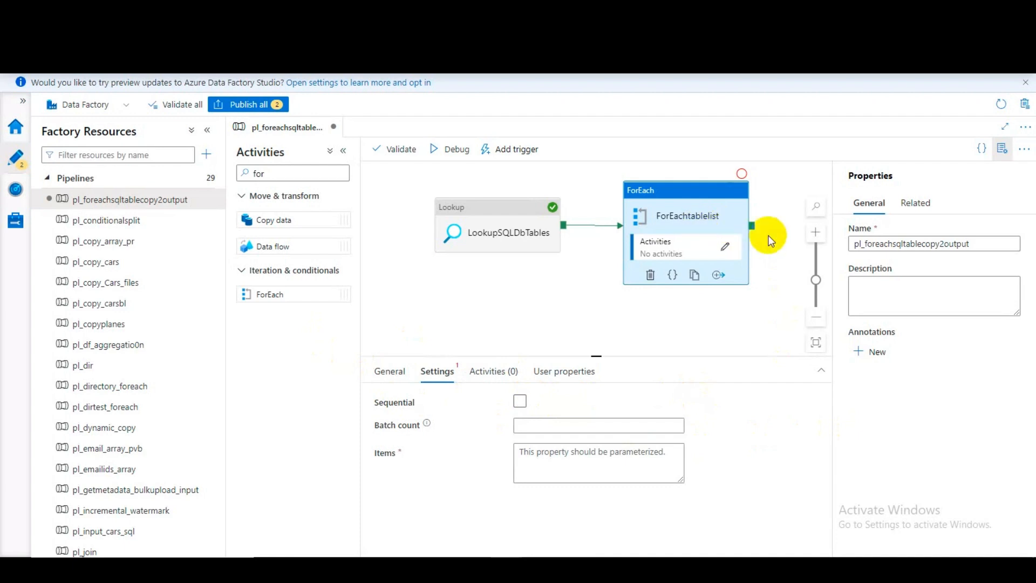
click(519, 401)
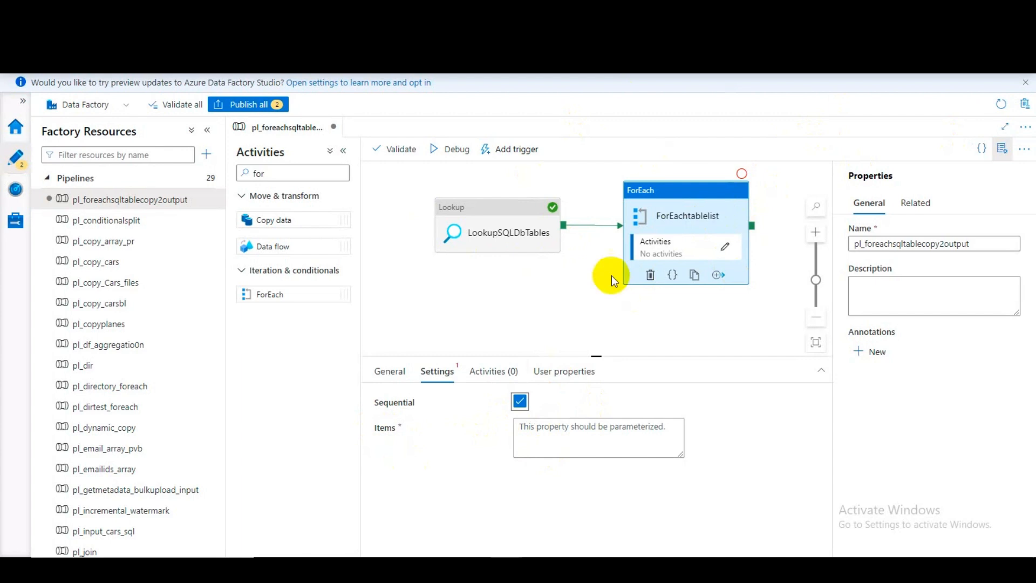
click(487, 372)
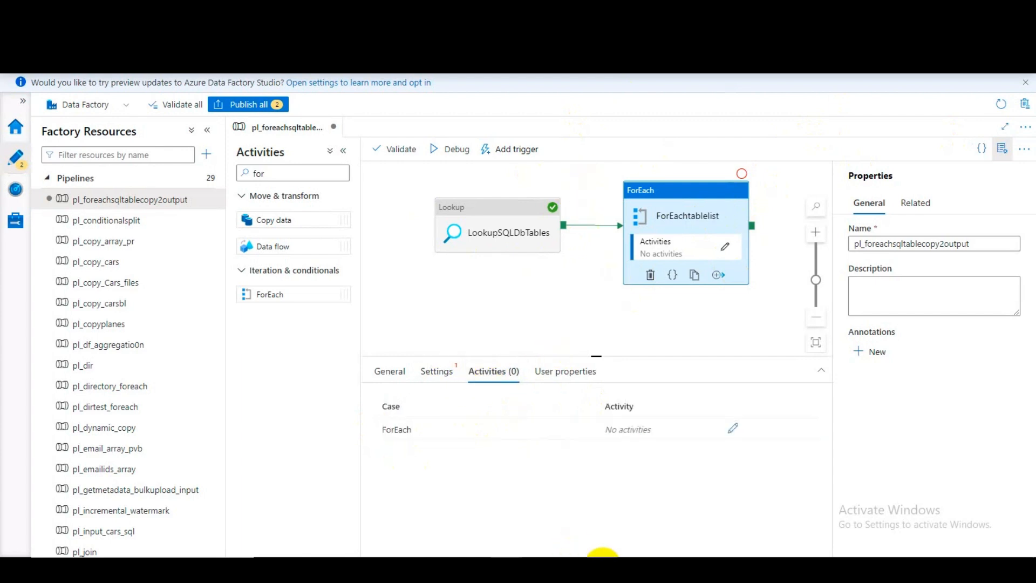
Step: Switch to Excel and review the notes on copying data from each SQL table to the output container
click(595, 565)
click(327, 245)
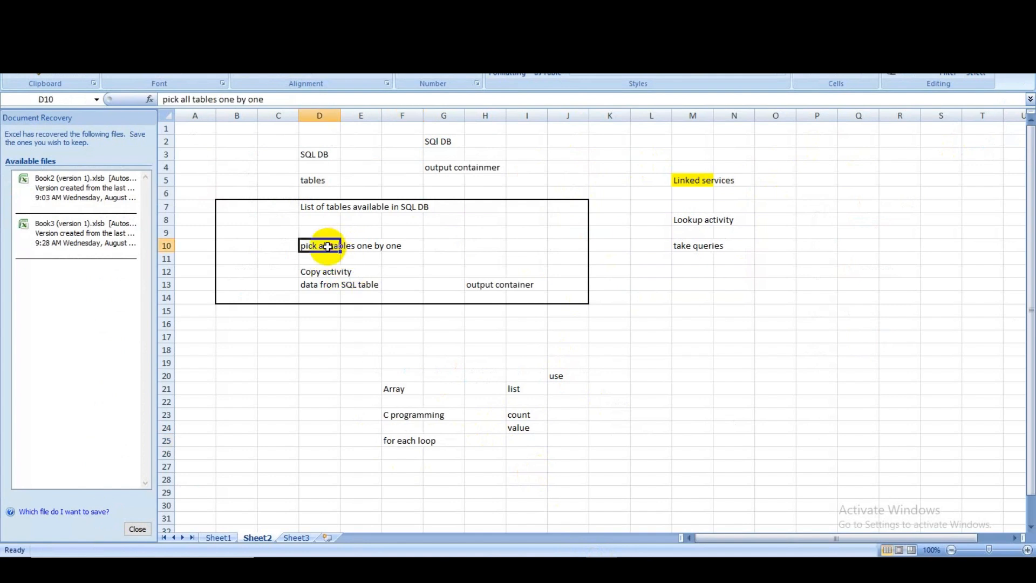
click(321, 273)
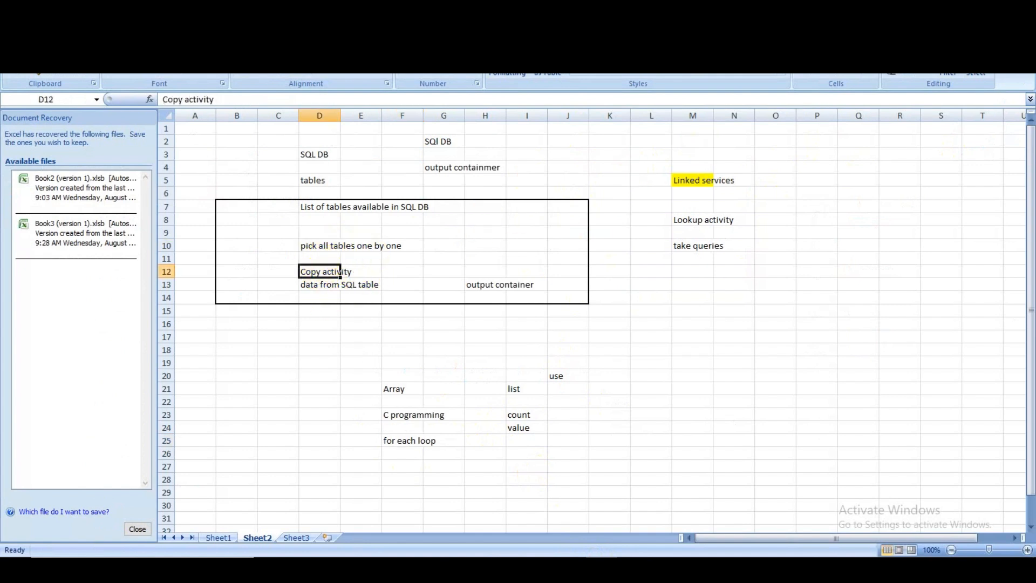
click(316, 284)
click(499, 286)
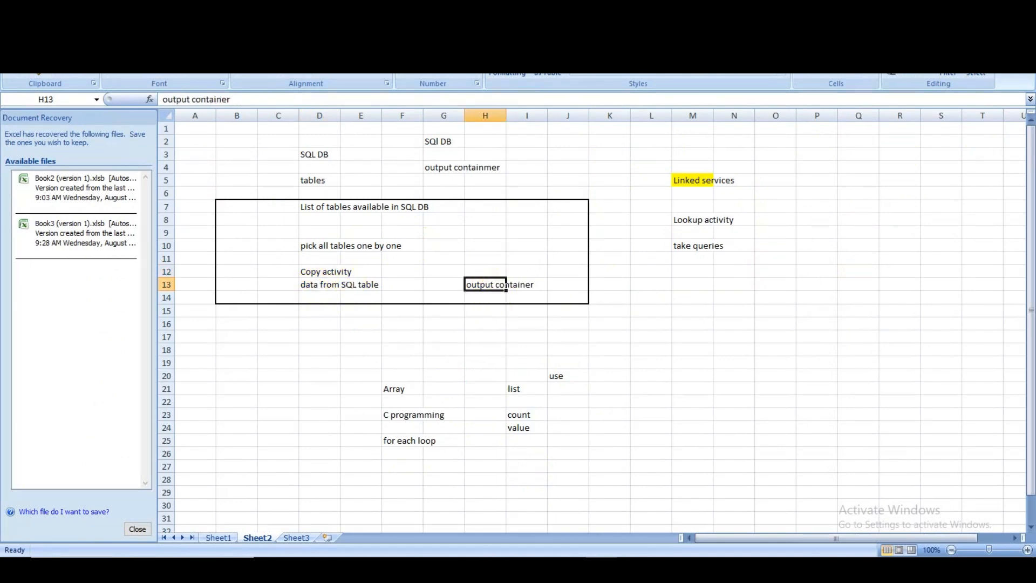
key(alt+Tab)
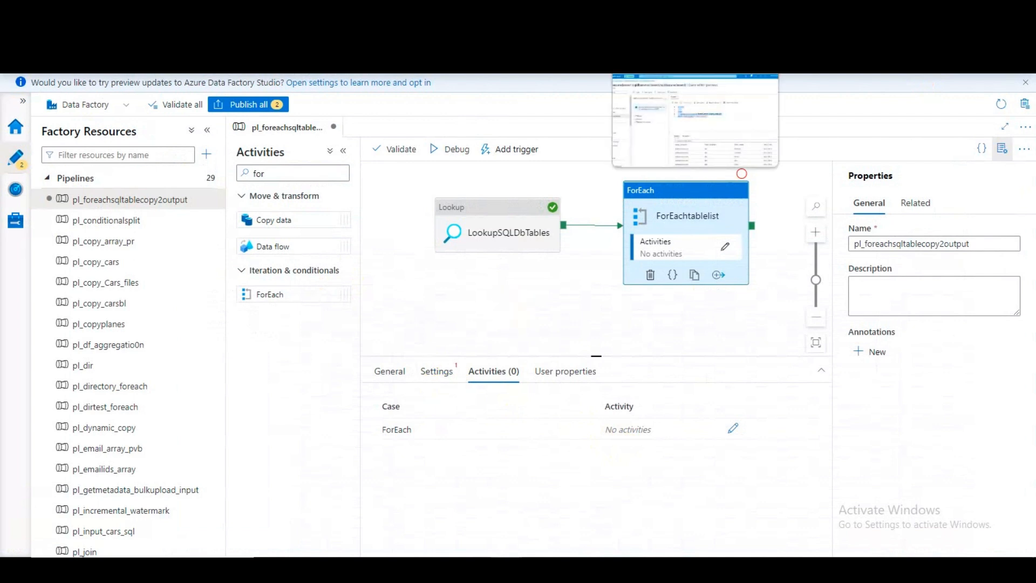
click(607, 568)
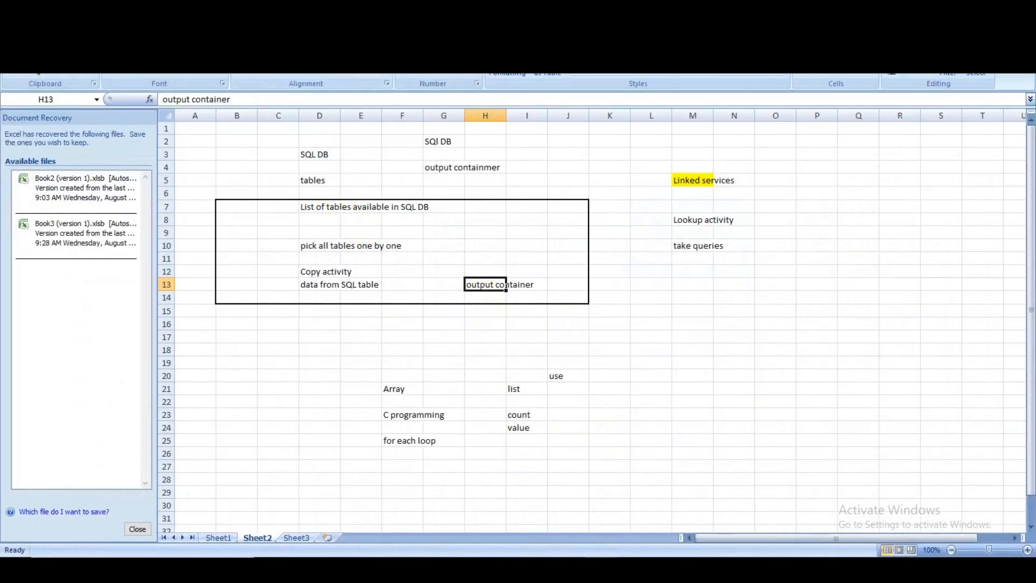
Step: Draw a downward arrow from the "List of tables available in SQL DB" note to the "pick all tables one by one" note
click(80, 24)
click(144, 60)
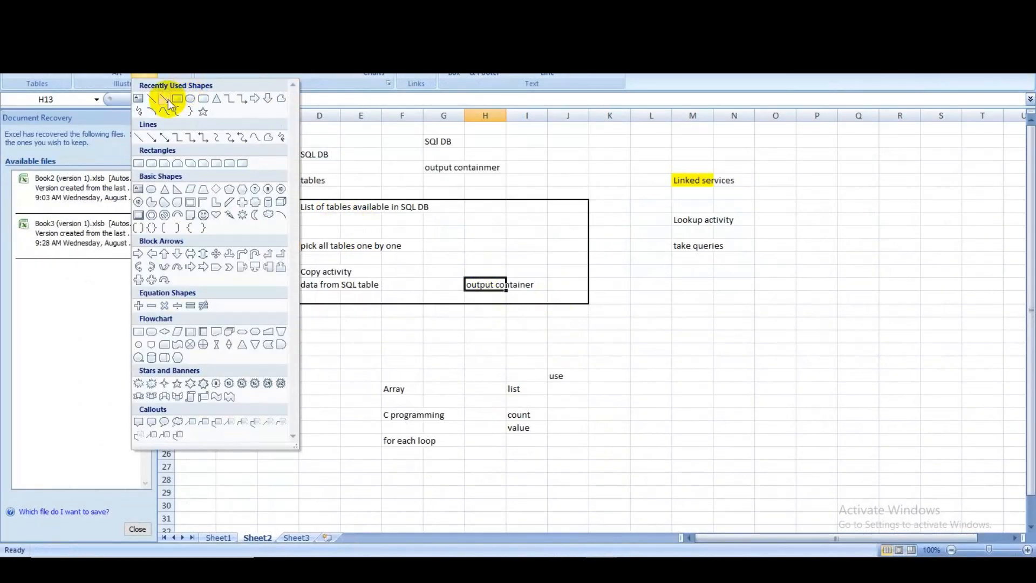
click(167, 100)
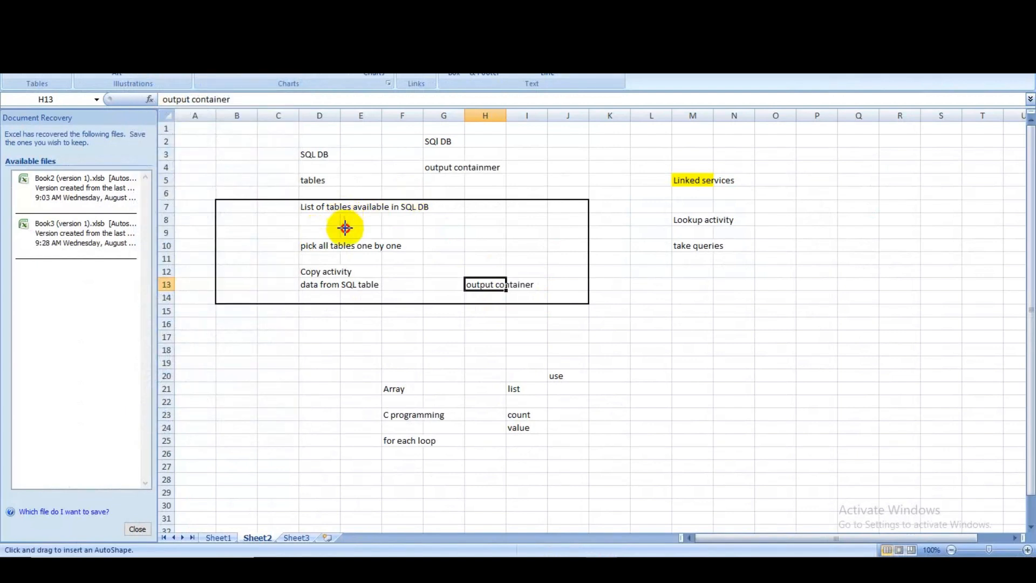
drag(345, 228, 344, 243)
click(350, 266)
click(356, 234)
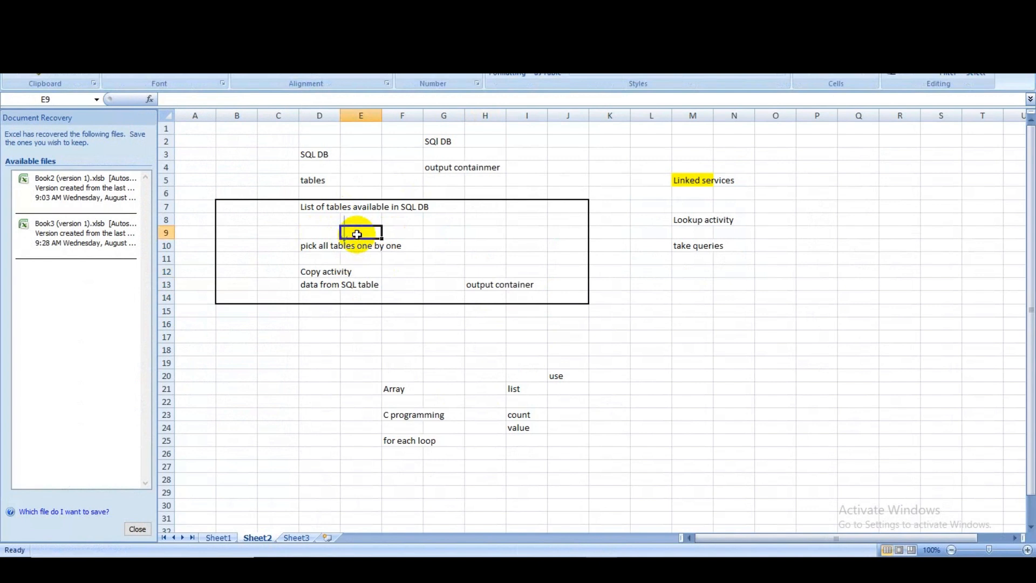
click(313, 245)
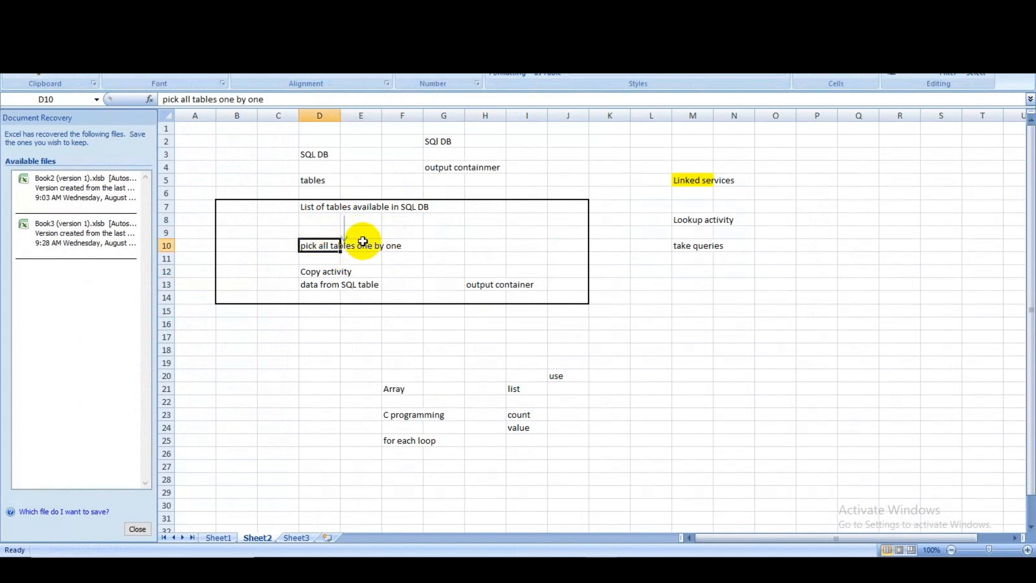
click(352, 234)
Step: Enter "count, value" in cell G10 beside the "pick all tables one by one" note
click(442, 244)
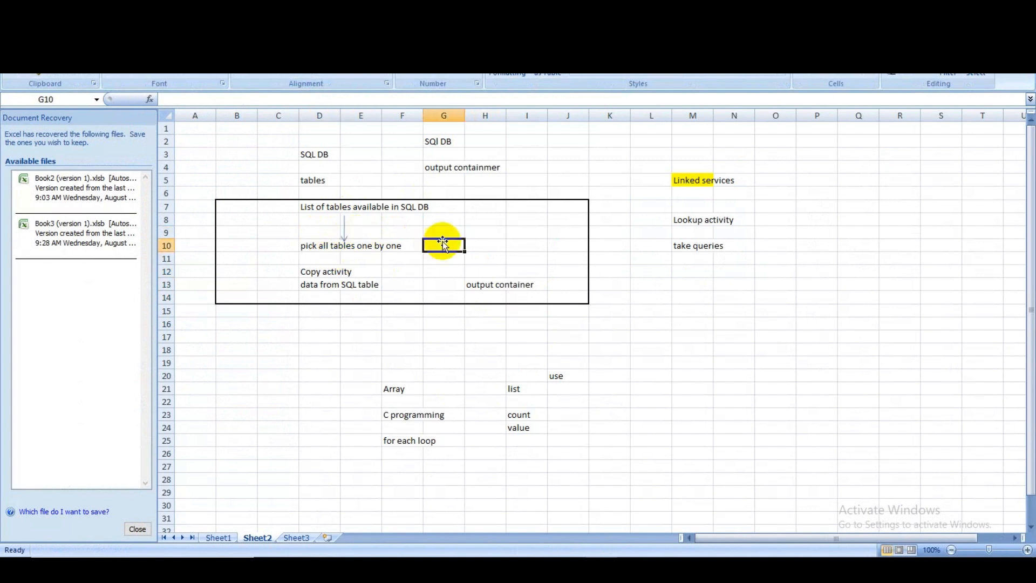
text(count)
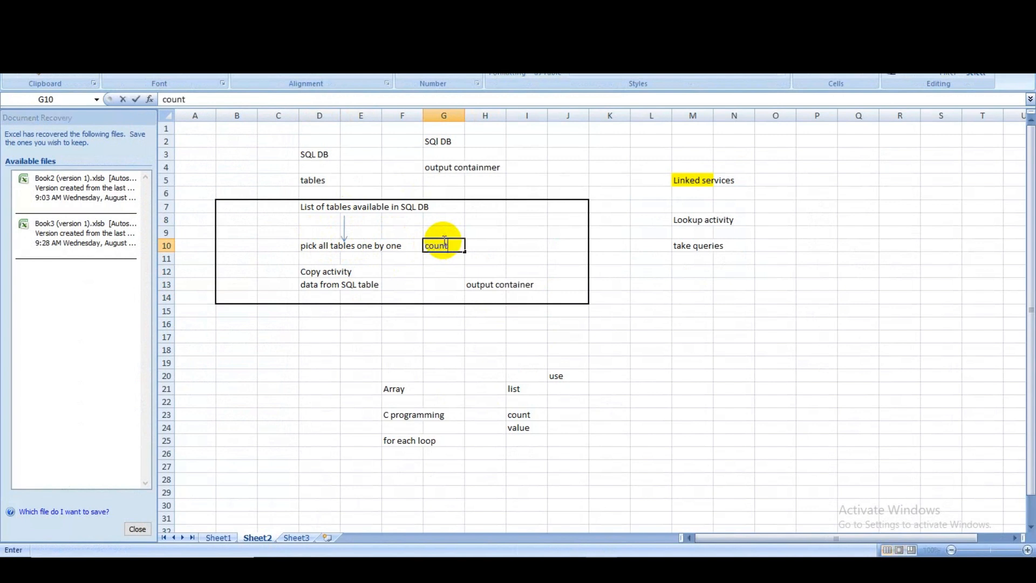
text(, value)
click(530, 416)
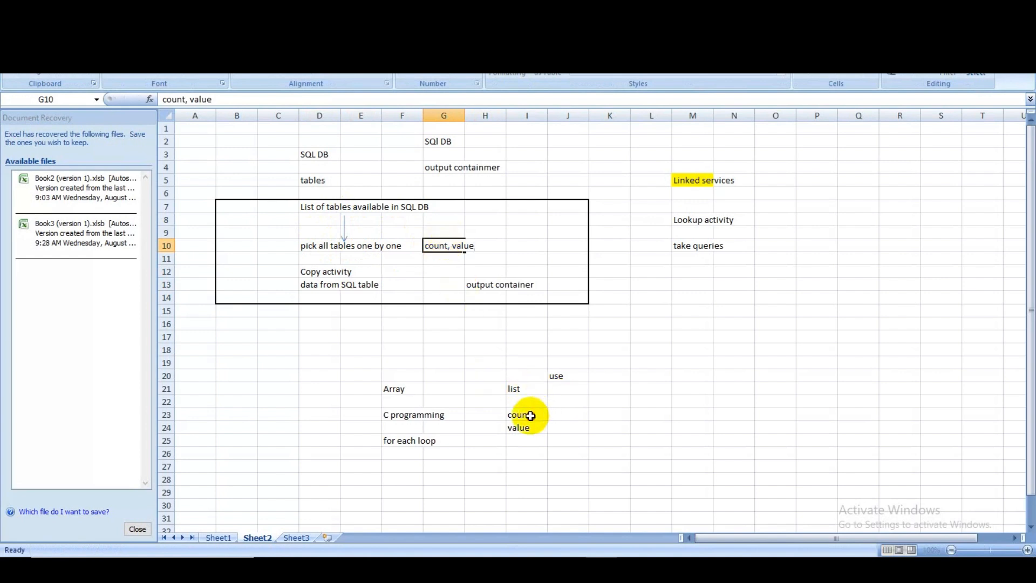
click(529, 430)
click(535, 411)
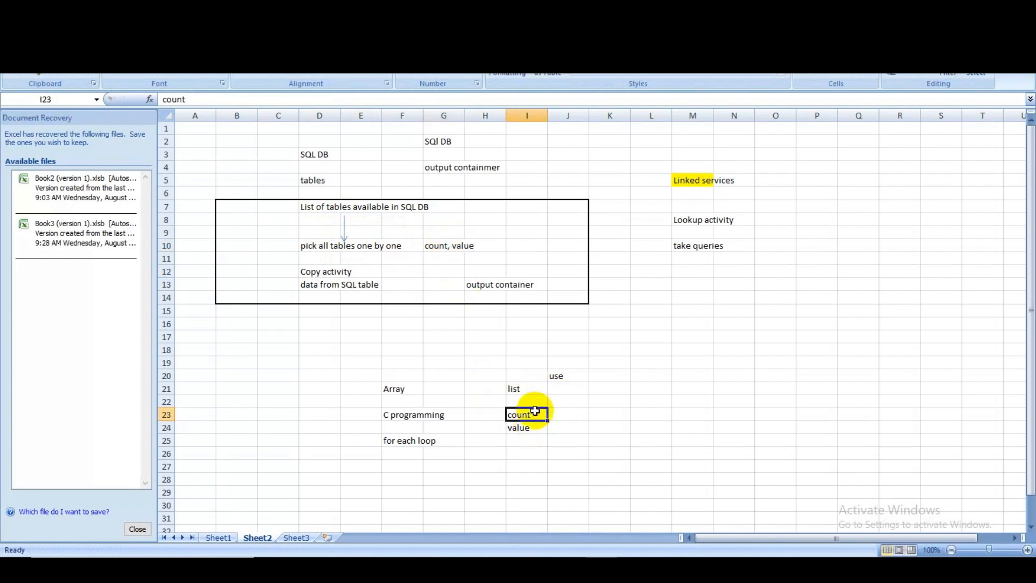
click(330, 241)
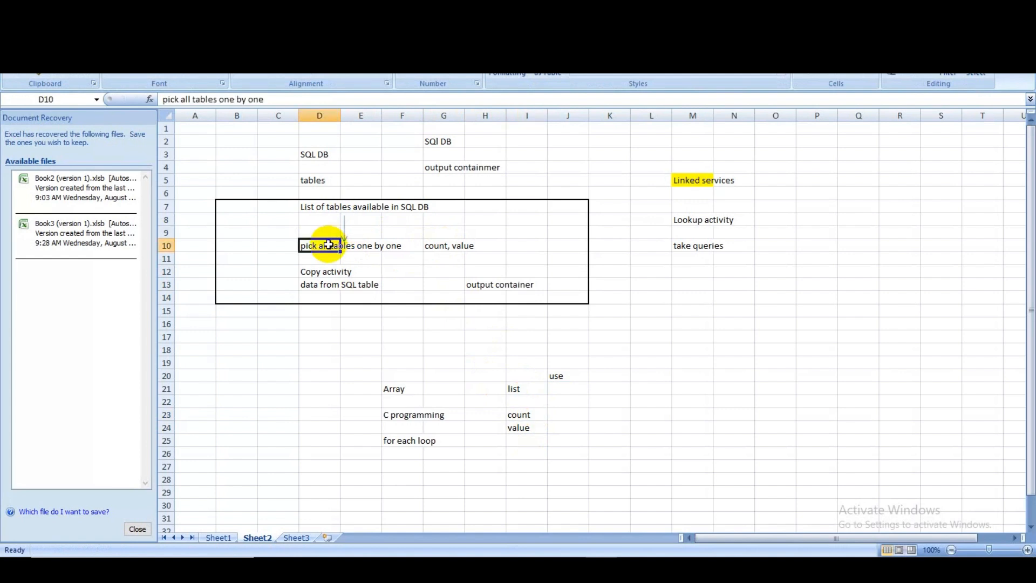
click(462, 246)
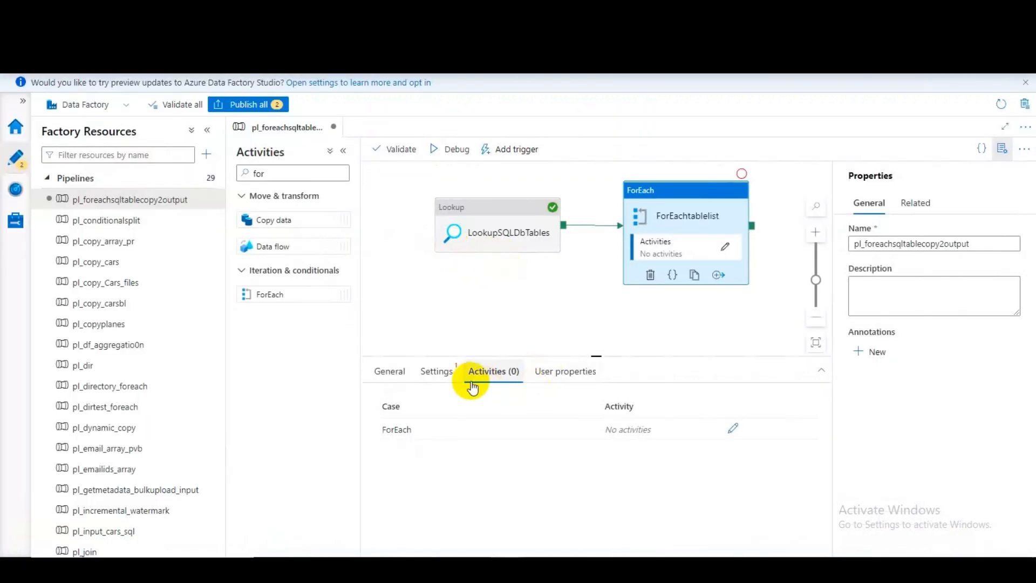
Step: Switch to Azure Data Factory and insert the LookupSQLDbTables value array as dynamic content for ForEachtablelist's Items setting
click(436, 375)
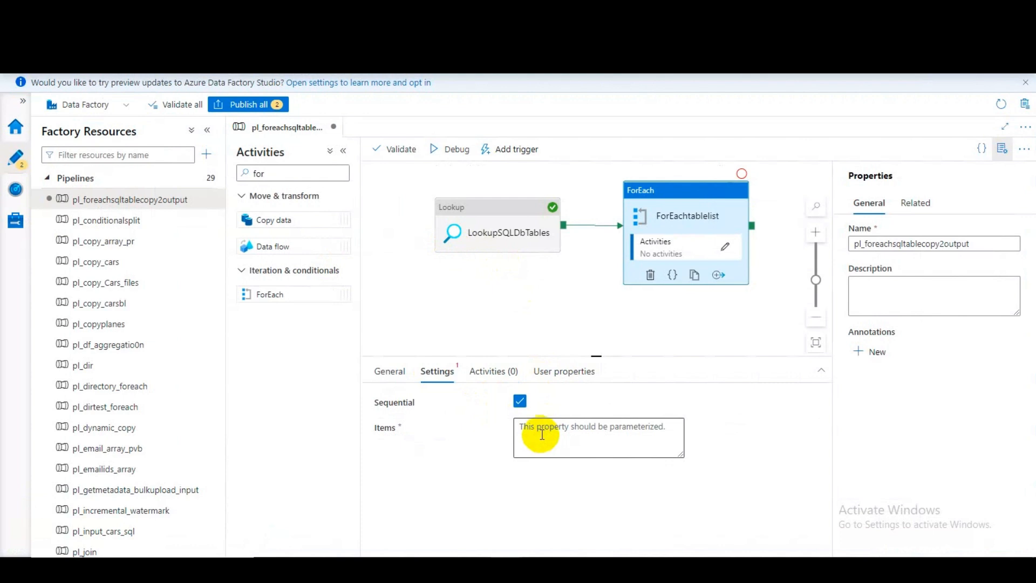
click(536, 429)
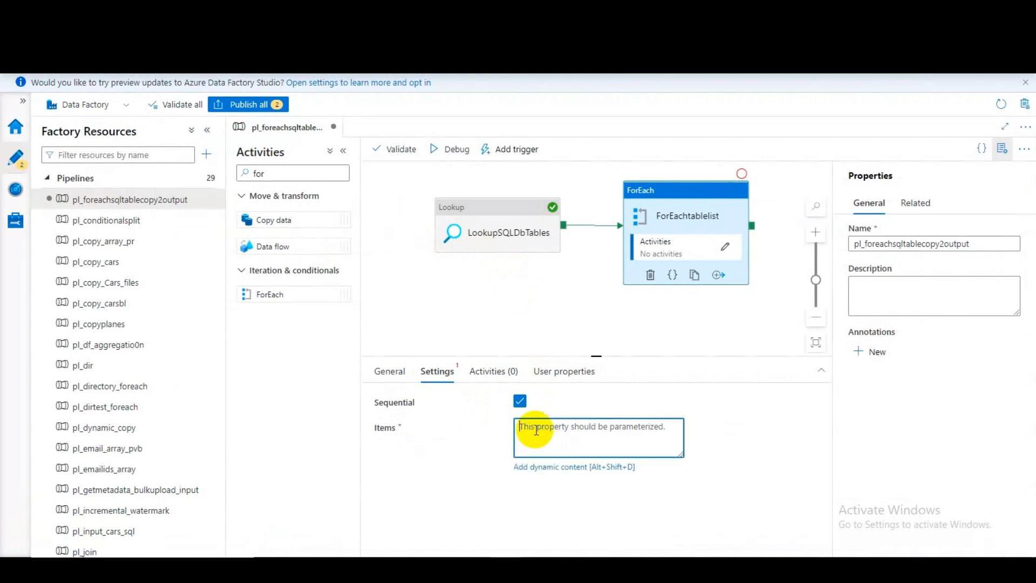
click(572, 468)
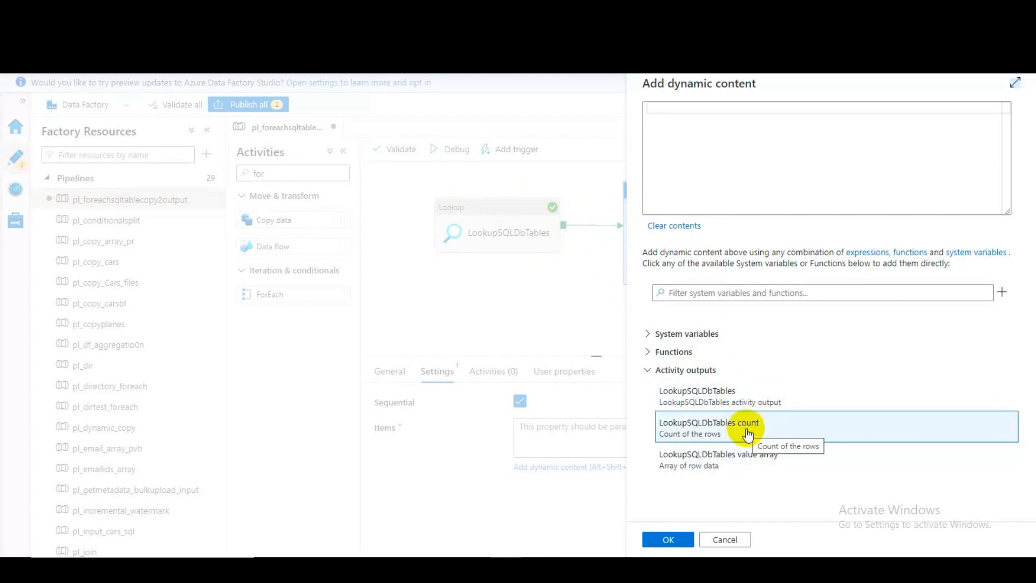
click(769, 469)
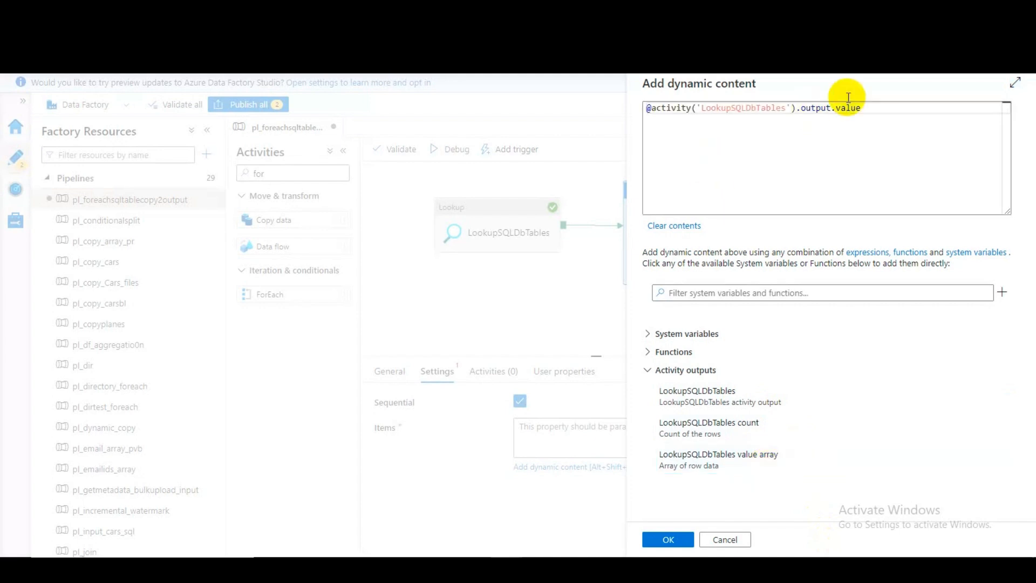
Step: Switch to Excel and review the notes on the lookup activity, its count and value outputs, and picking tables one by one
click(606, 570)
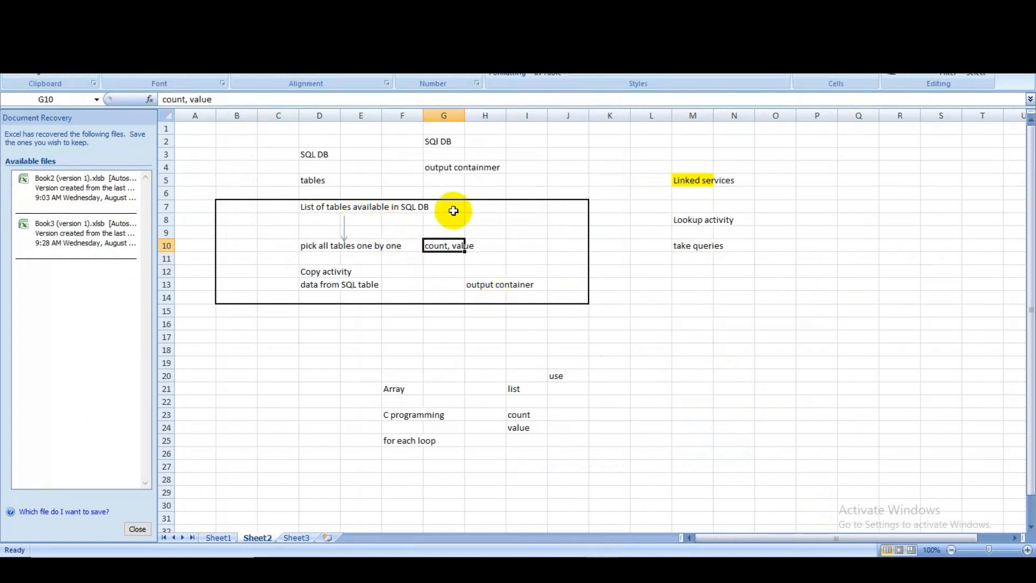
click(321, 208)
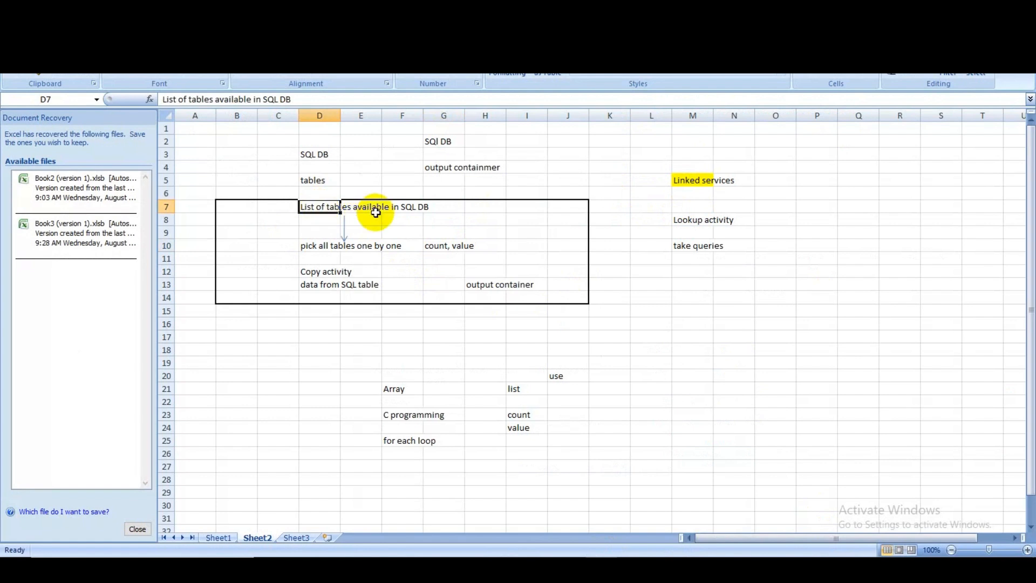
click(689, 221)
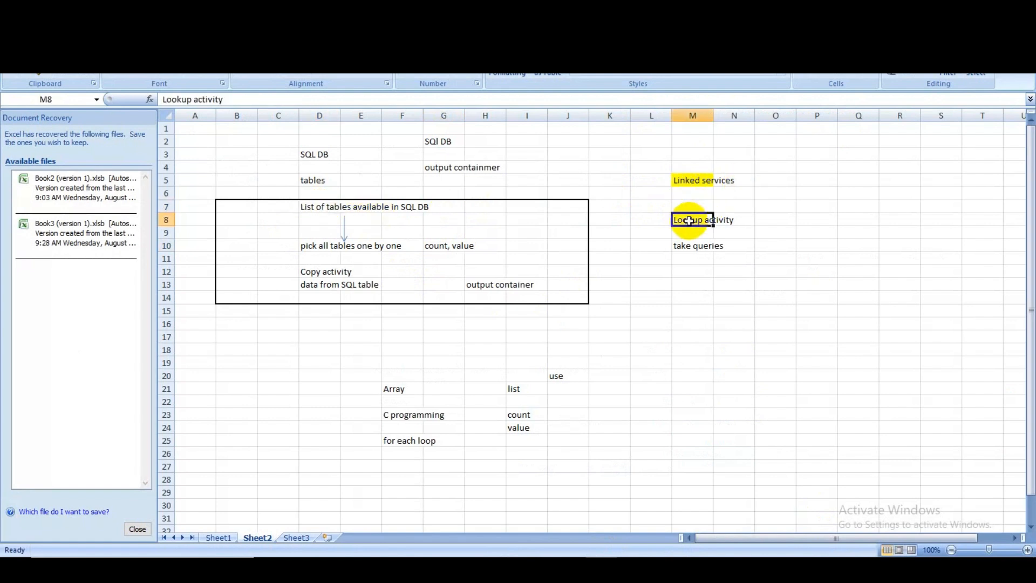
click(788, 215)
click(540, 413)
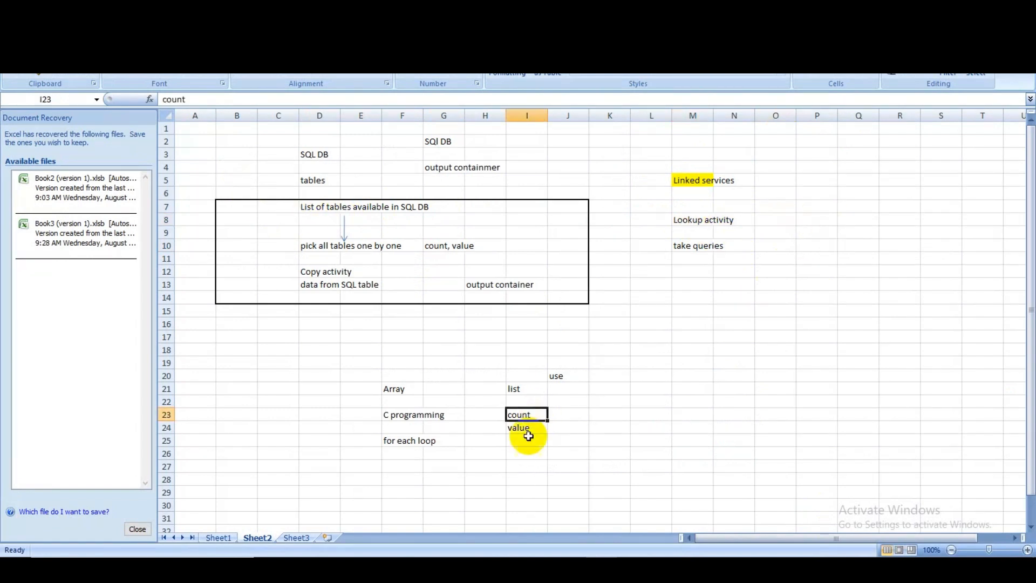
click(529, 430)
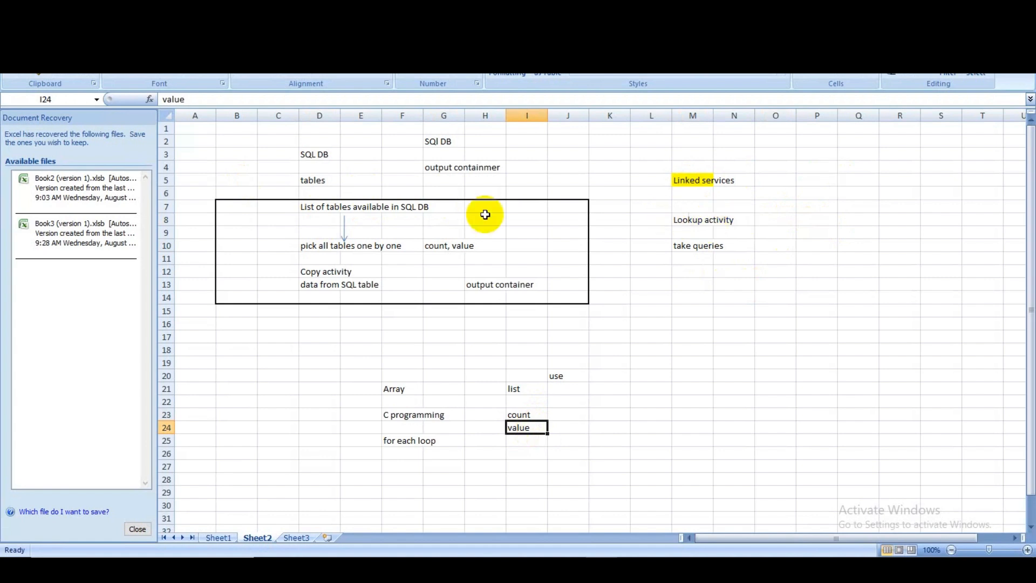
click(328, 210)
drag(335, 215, 344, 246)
click(346, 245)
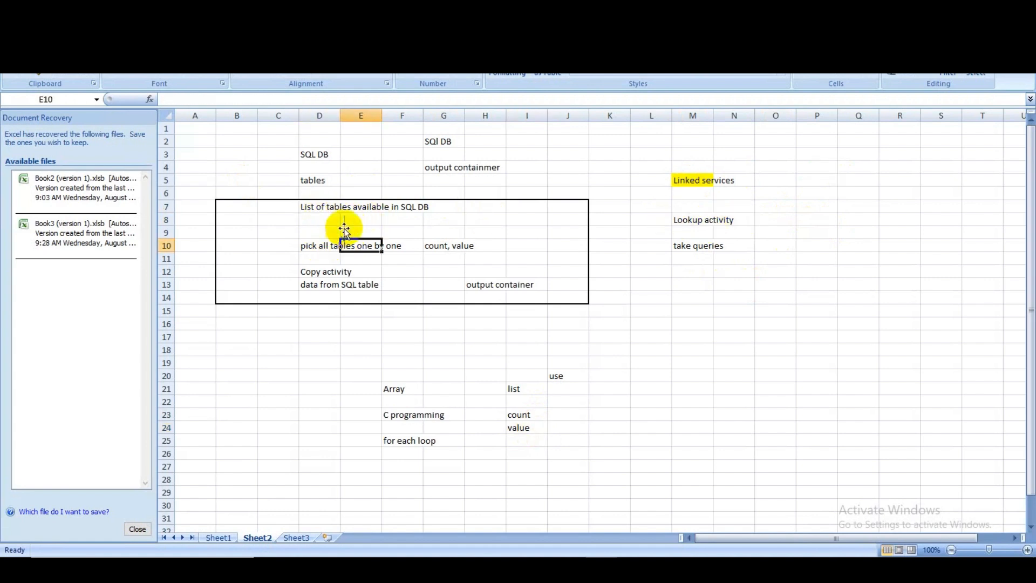
click(319, 244)
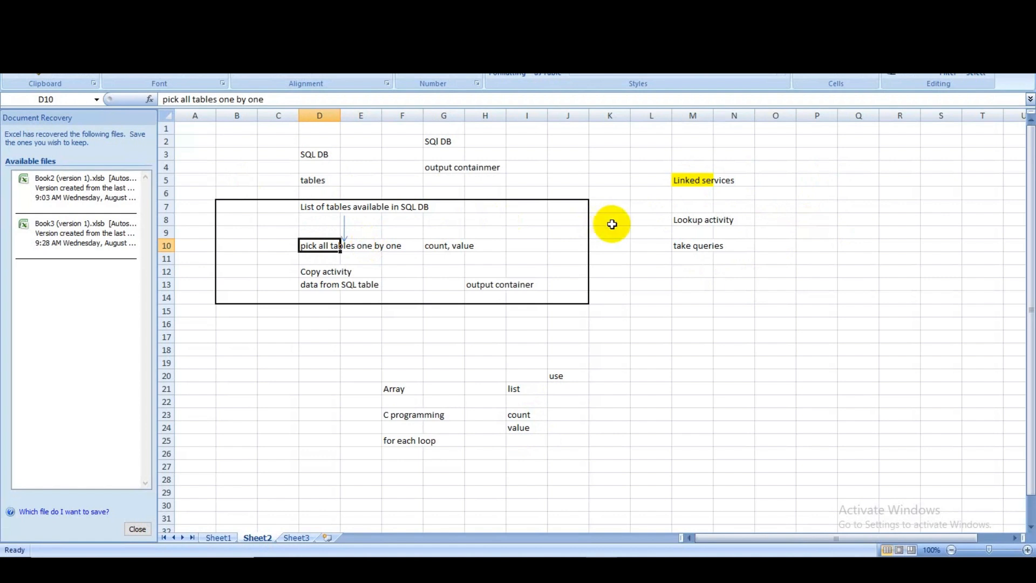
Step: Return to Azure Data Factory and replace the Items expression with the LookupSQLDbTables activity output
key(alt+Tab)
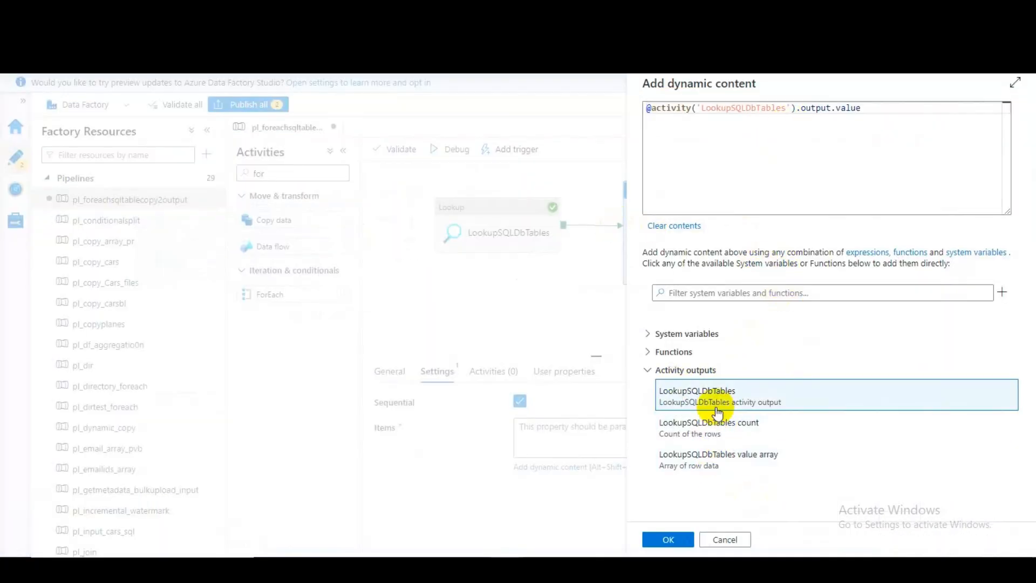
drag(860, 111, 571, 92)
key(Delete)
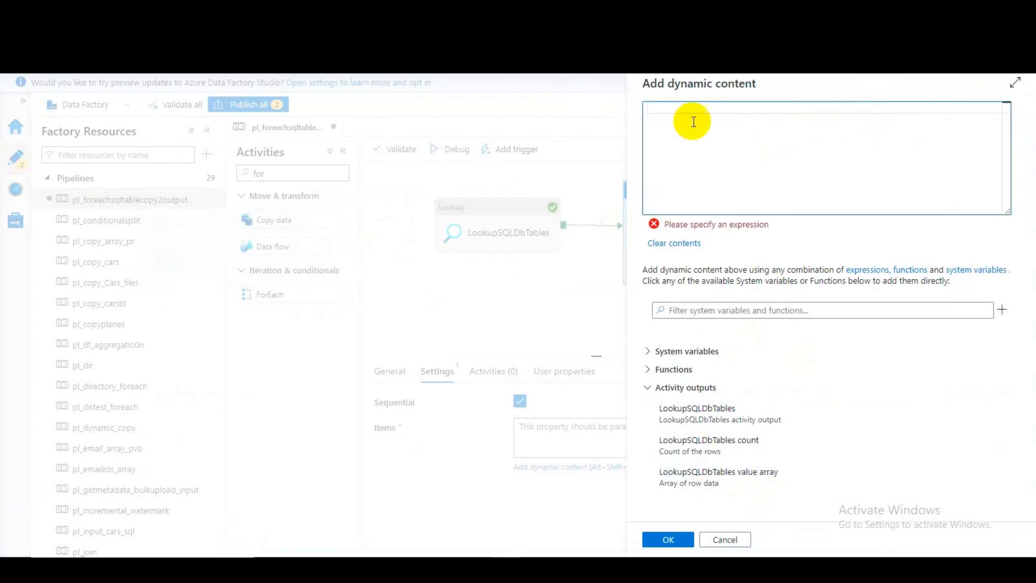
click(721, 425)
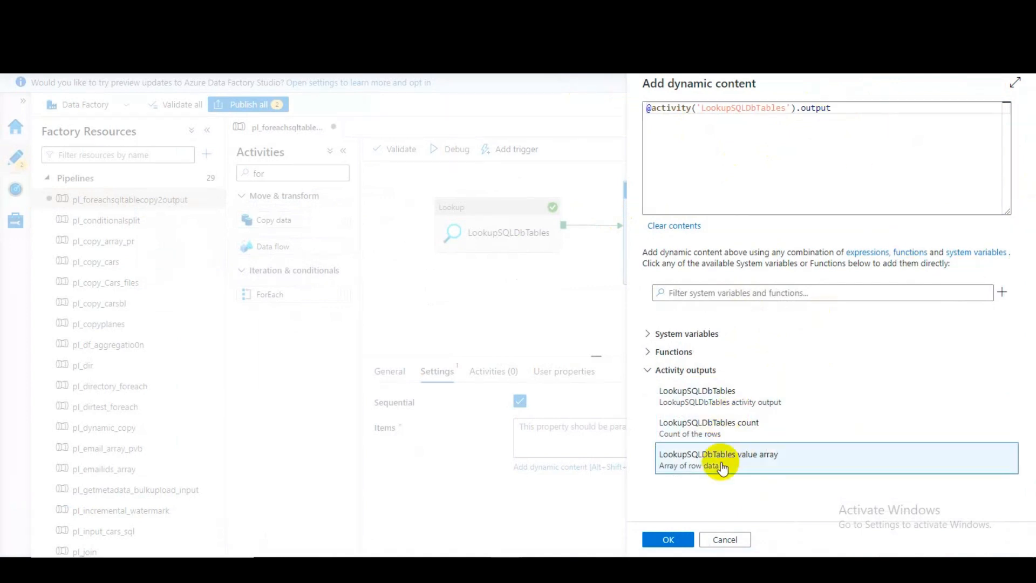
key(alt+Tab)
key(alt+Tab)
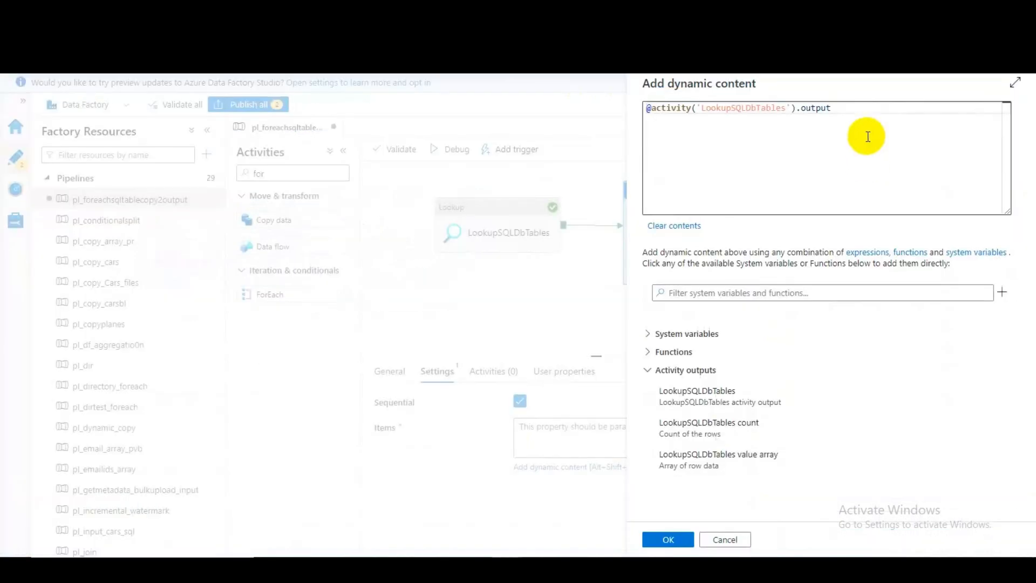
click(855, 110)
text(.)
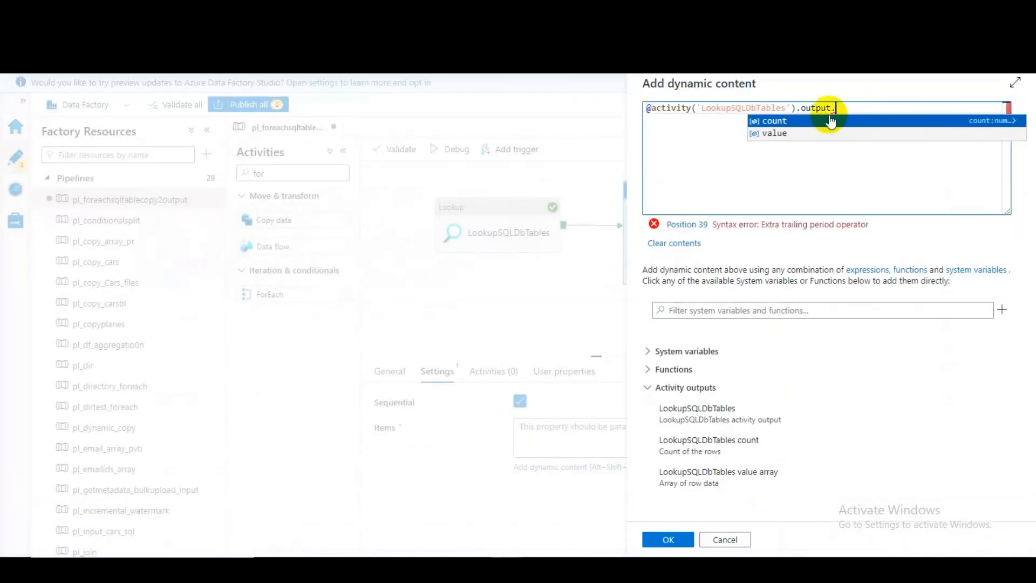
click(775, 135)
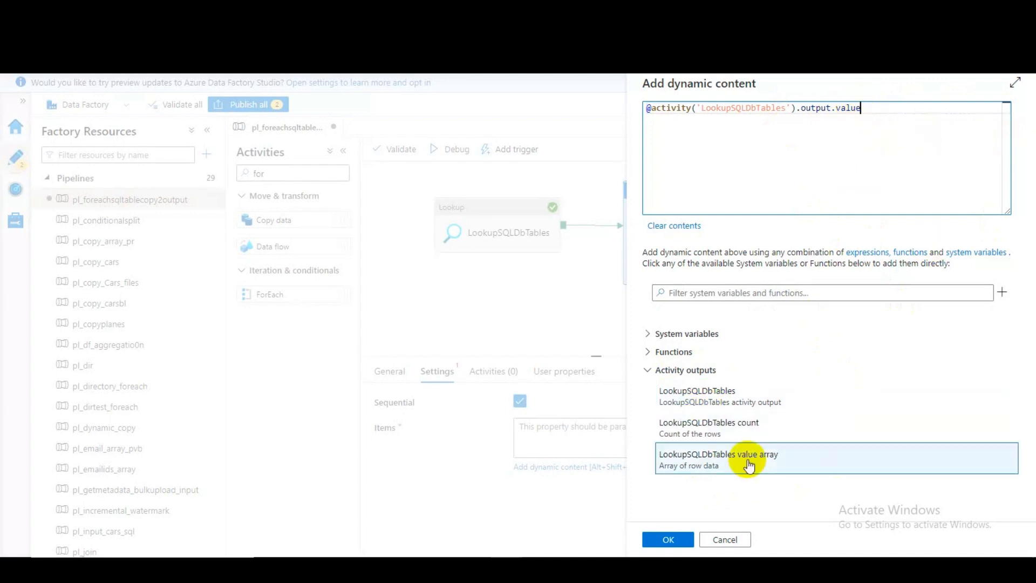
click(667, 539)
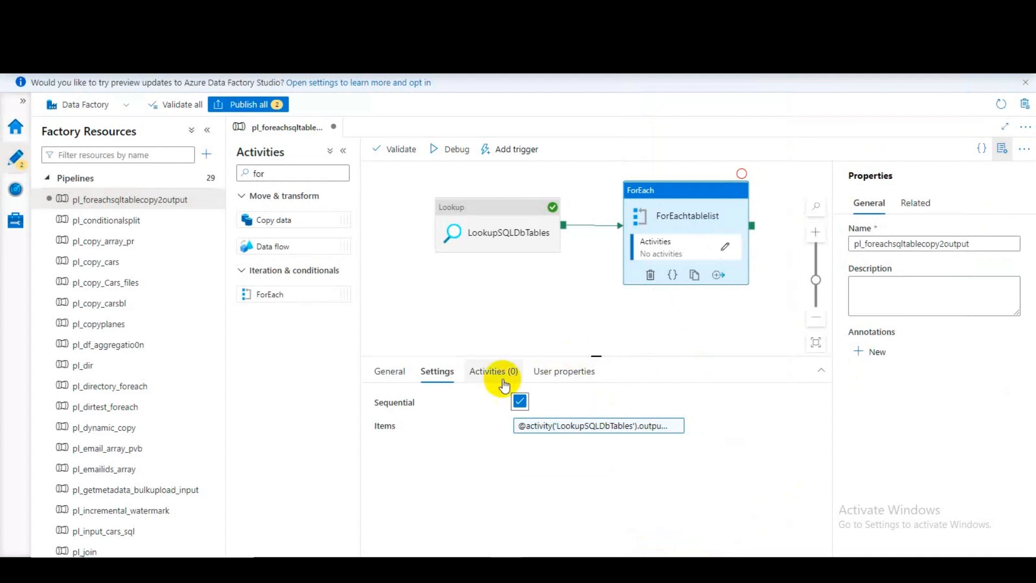
click(489, 371)
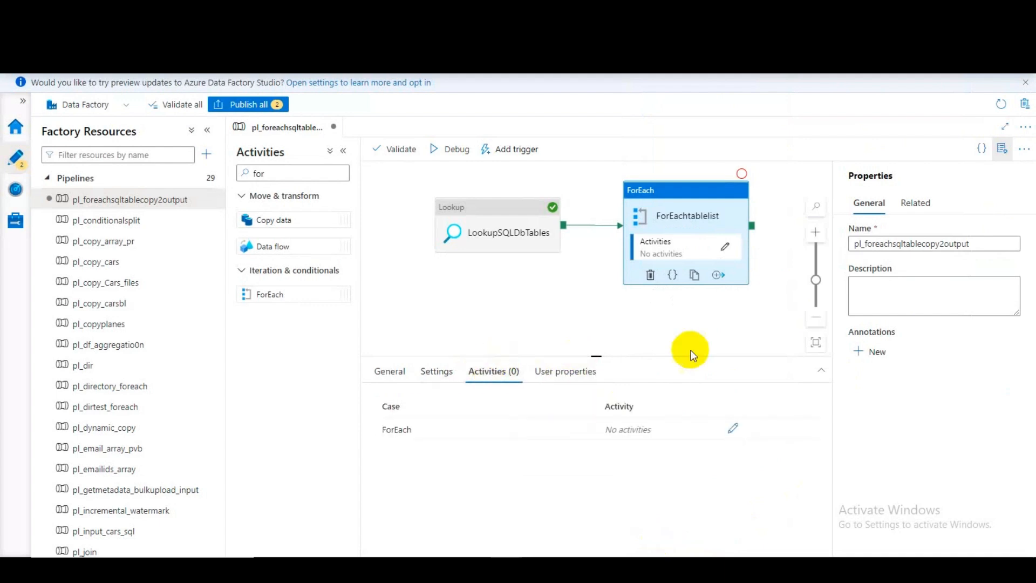
Step: In Excel, draw an arrow from "pick all tables one by one" down to "Copy activity", and return to Azure Data Factory
click(660, 569)
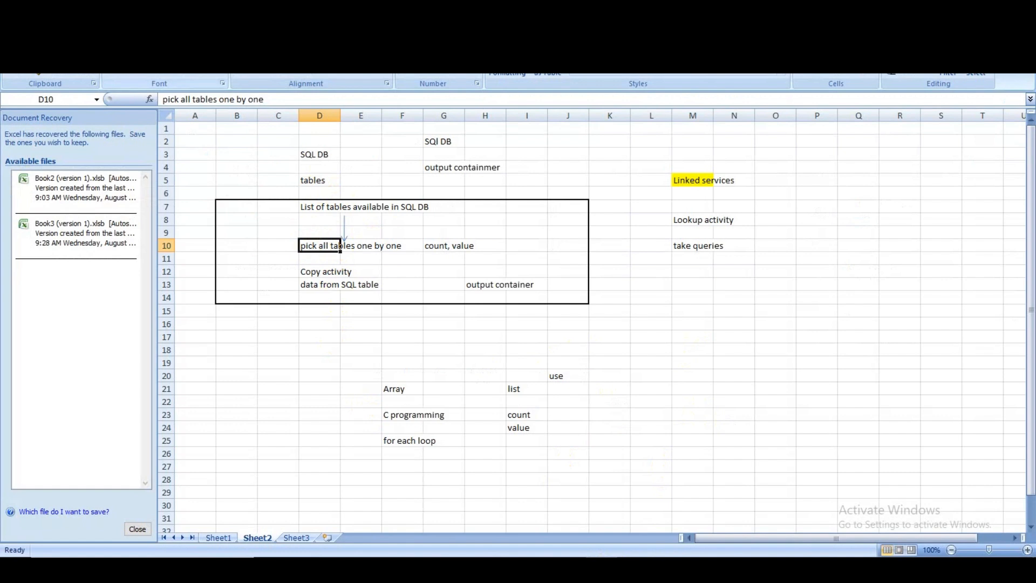
click(75, 26)
click(146, 74)
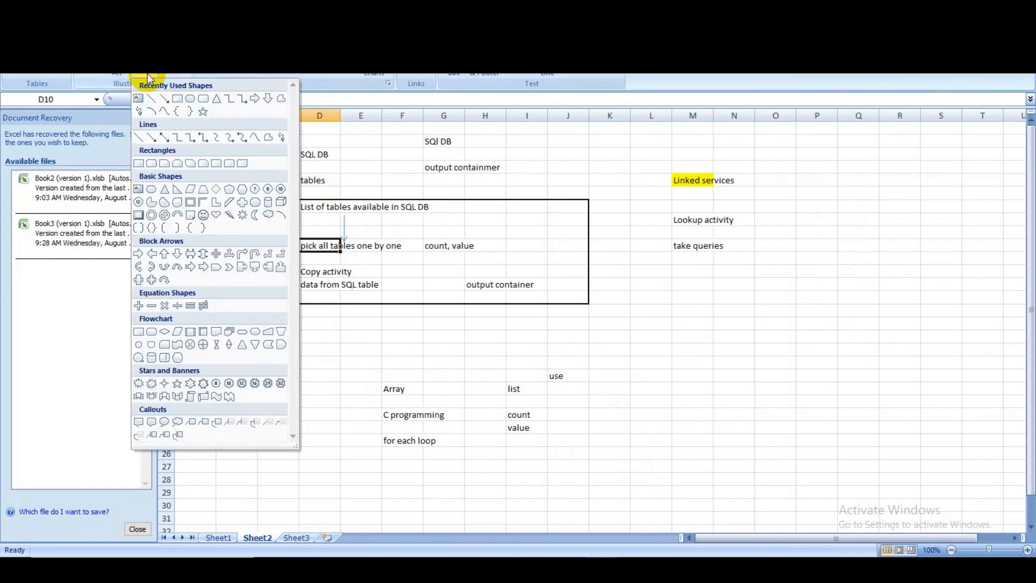
click(164, 99)
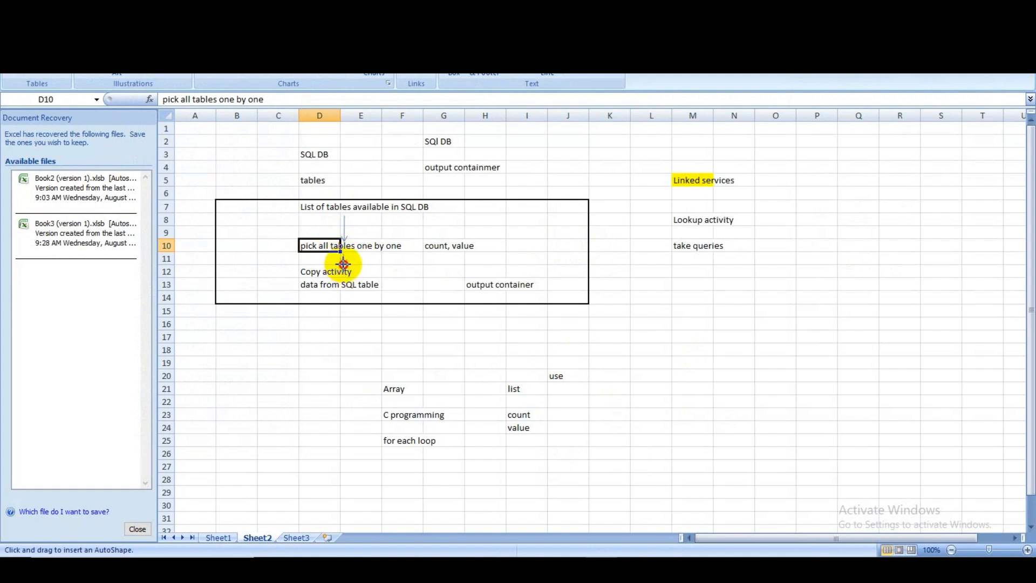
drag(343, 253, 346, 270)
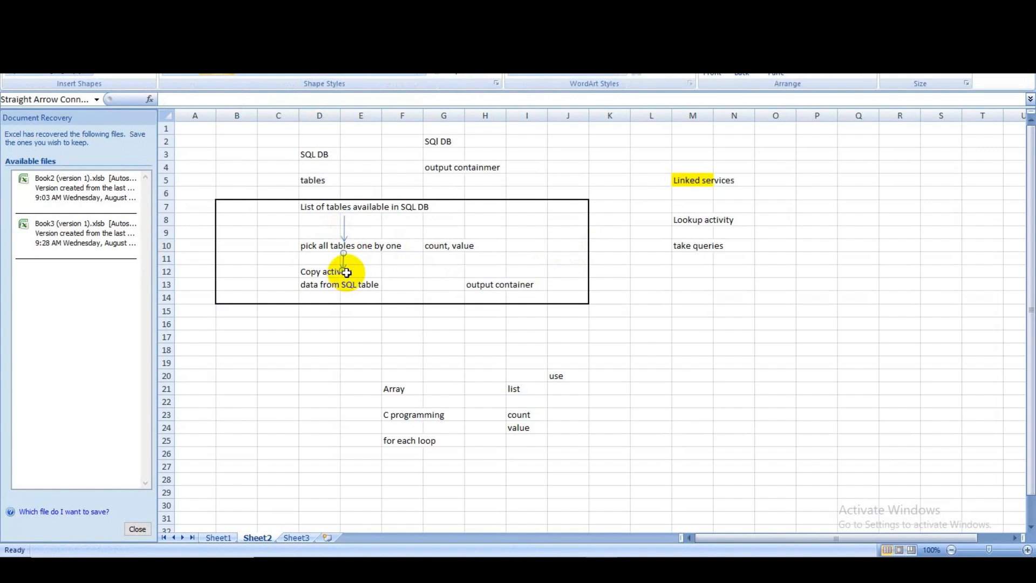
click(348, 272)
click(326, 272)
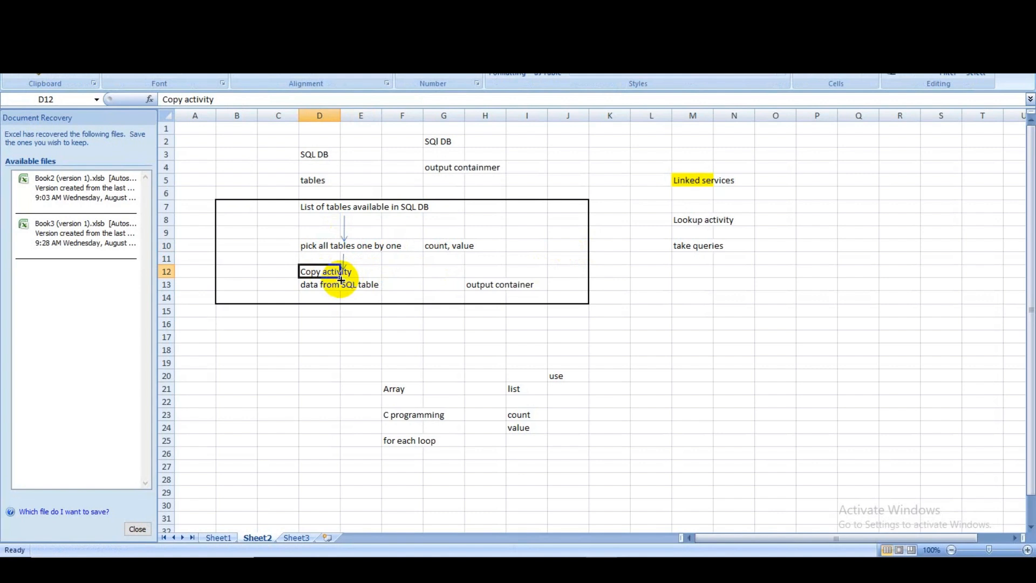
key(alt+Tab)
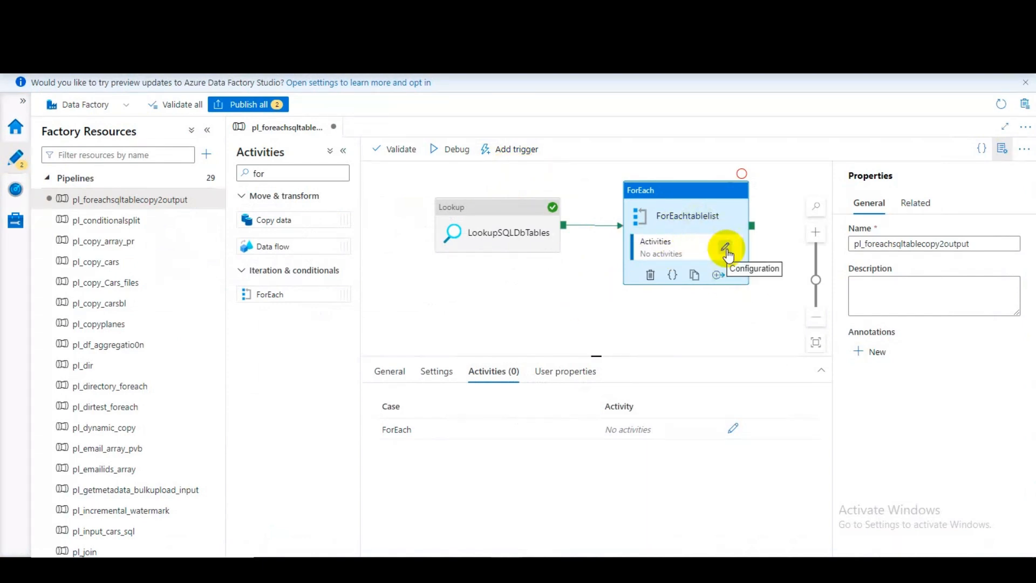
Step: Check the Items setting of ForEachtablelist and open its inner activities for editing
key(alt+Tab)
key(alt+Tab)
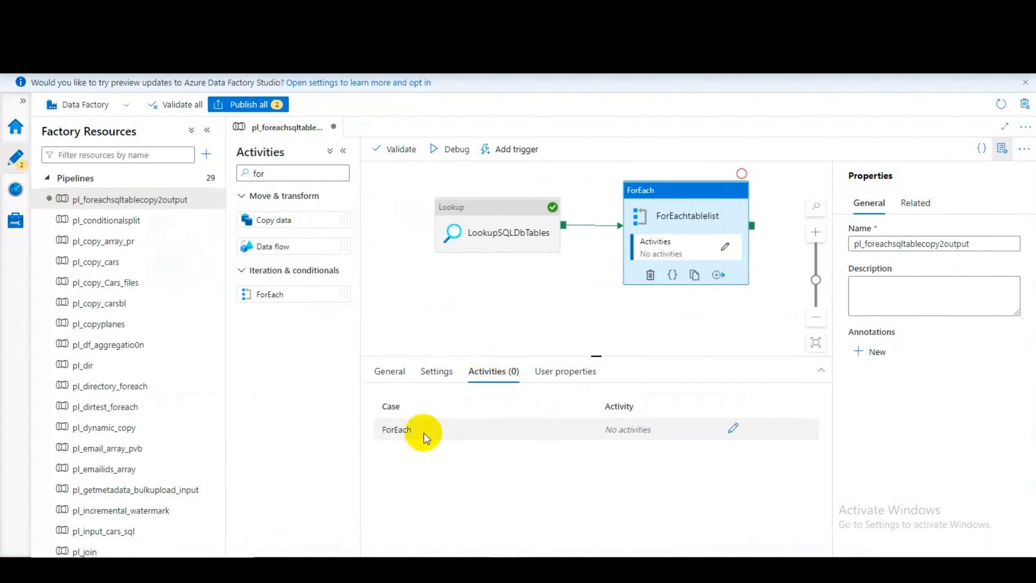
click(437, 373)
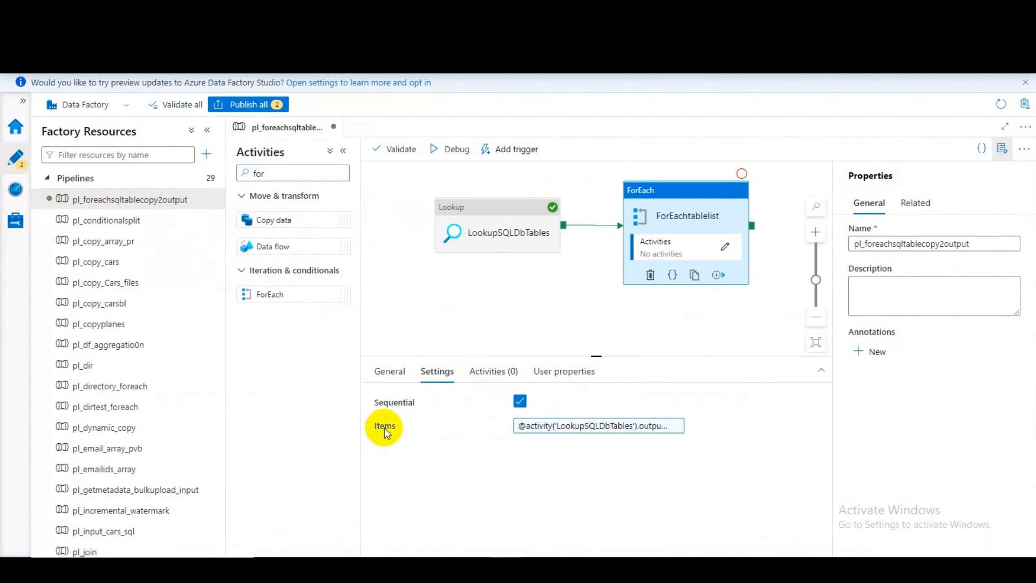
click(482, 375)
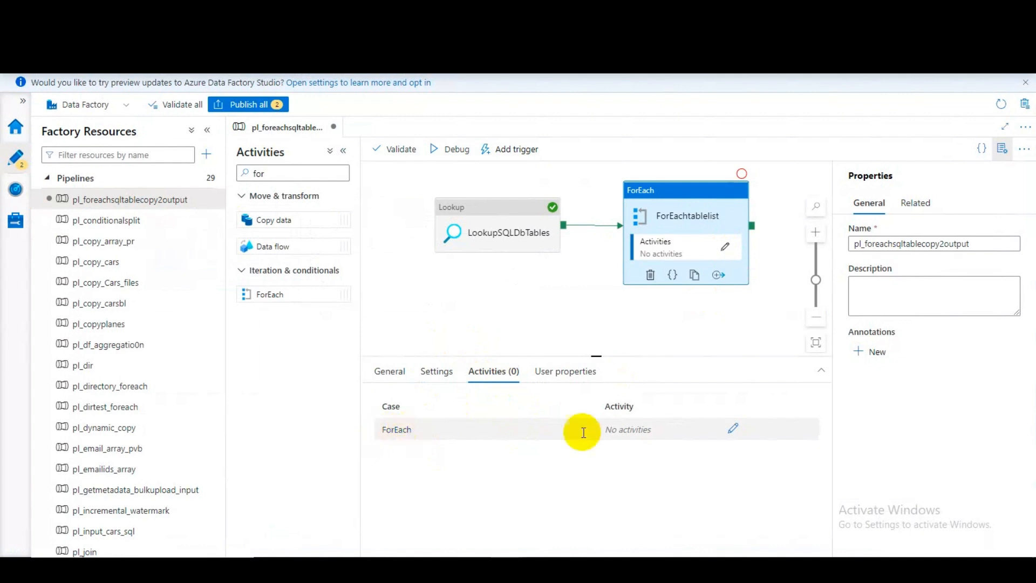
click(732, 429)
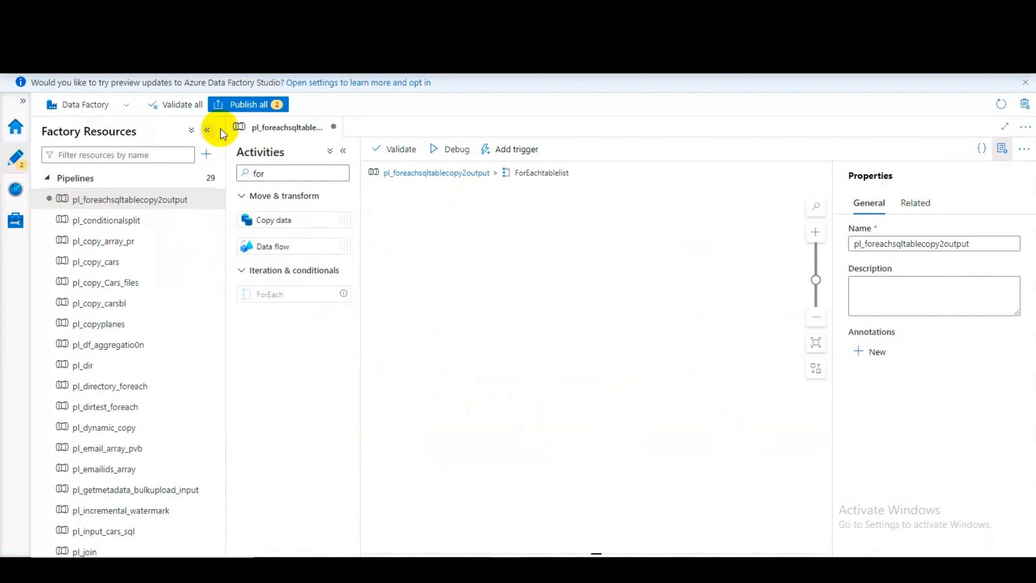
Step: Search the activities for "copy" and add a Copy data activity inside ForEachtablelist
click(263, 173)
key(BackSpace)
key(BackSpace)
key(BackSpace)
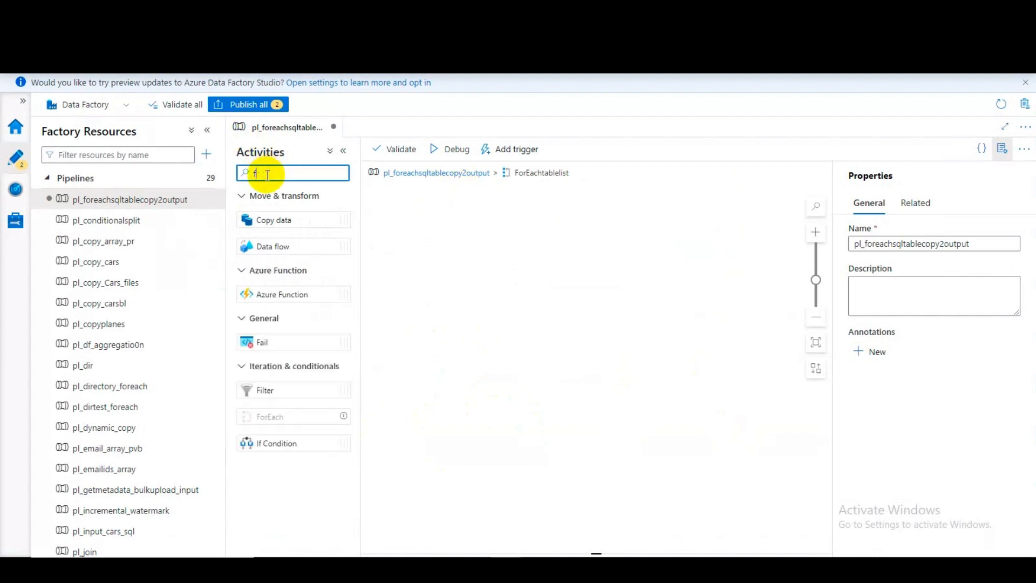
key(alt+Tab)
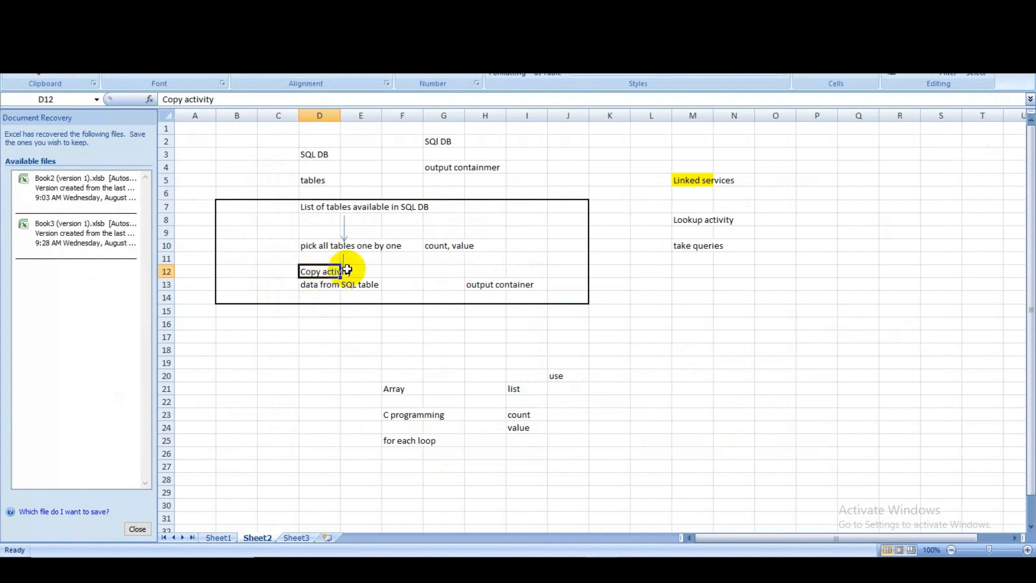
key(alt+Tab)
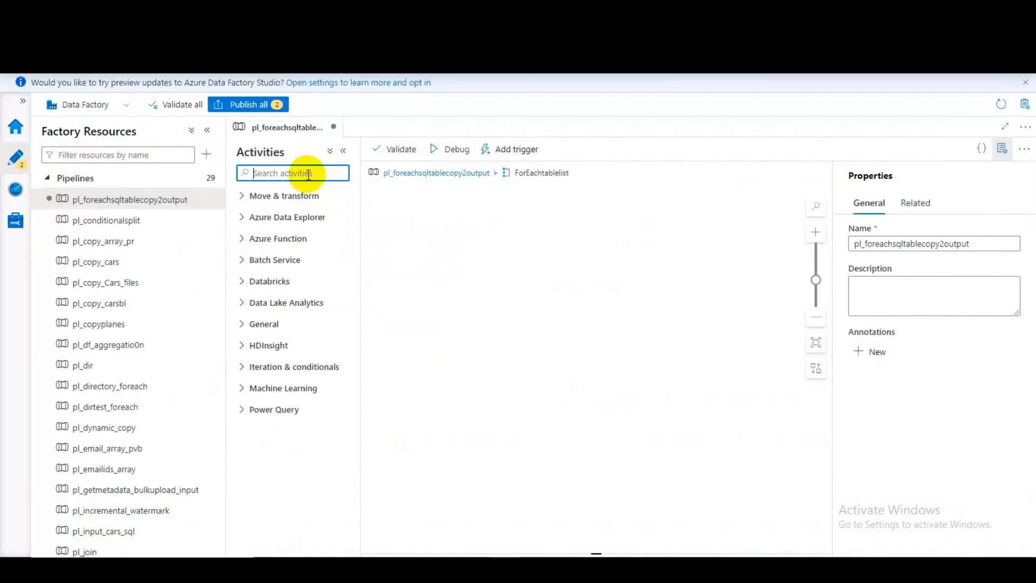
text(copy)
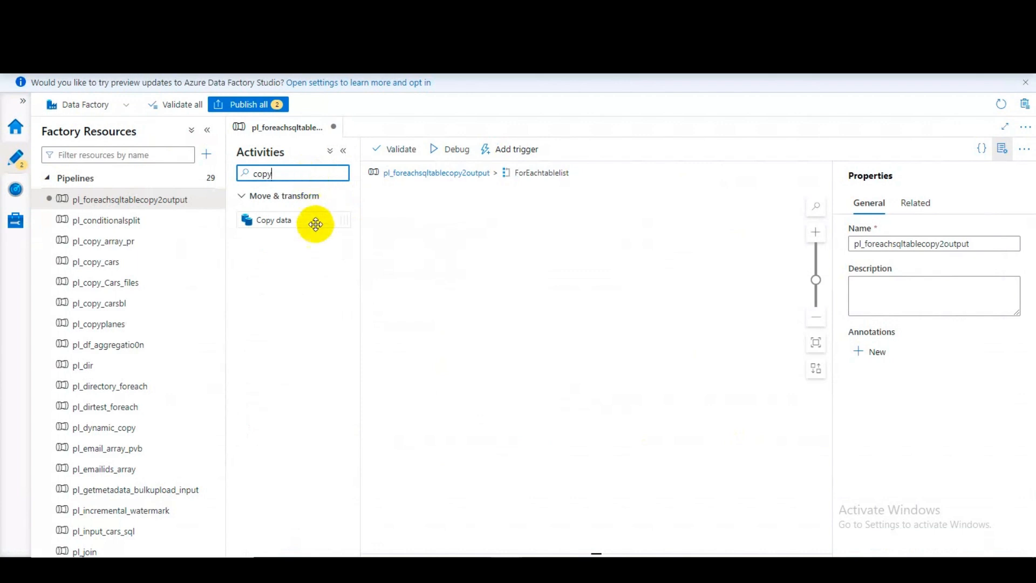
drag(317, 221, 535, 249)
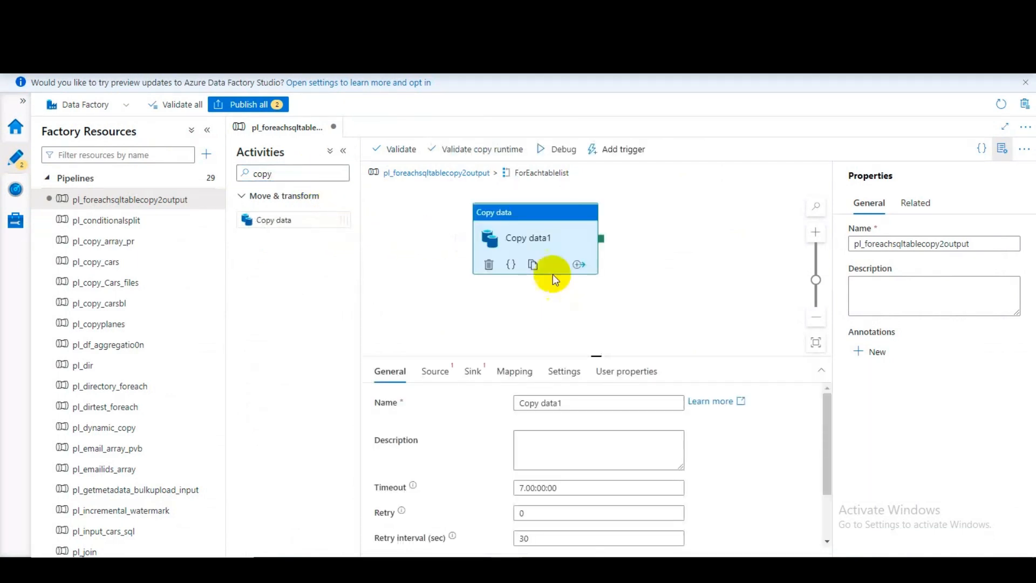
Step: Rename the copy activity "Copy data from SQL DB to Output Container" and keep it selected
click(575, 402)
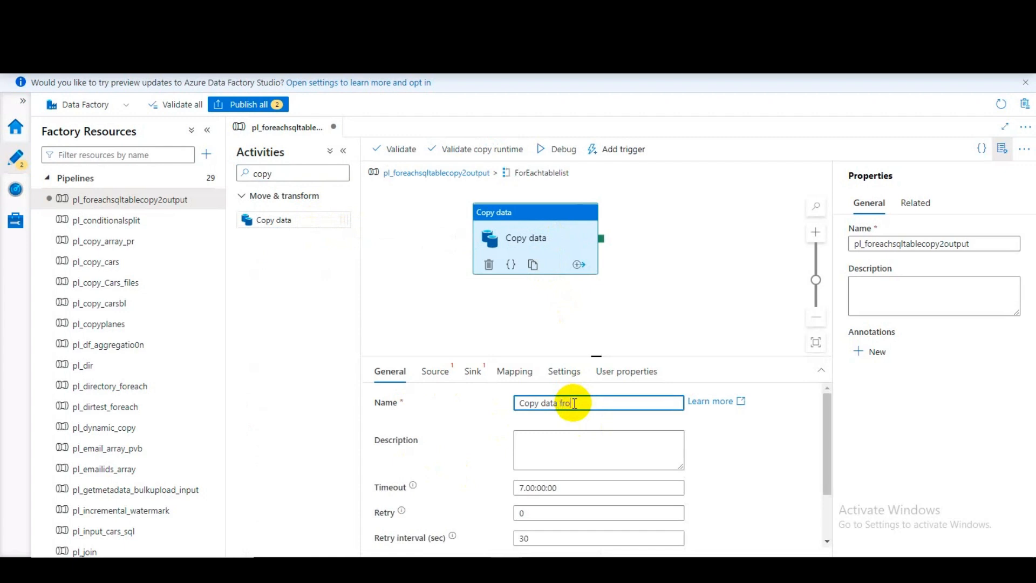
text(from SQL)
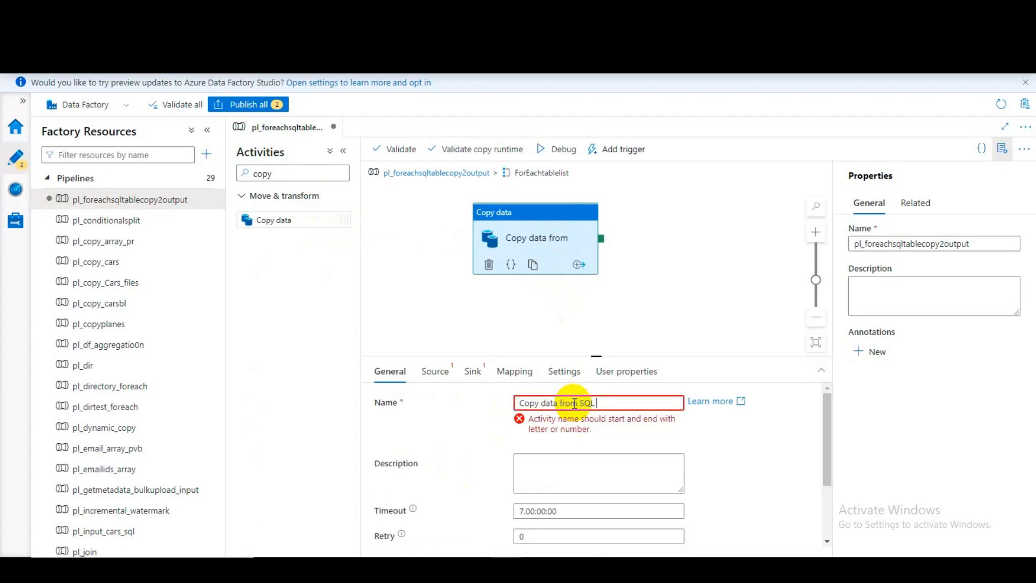
text( DB to Output)
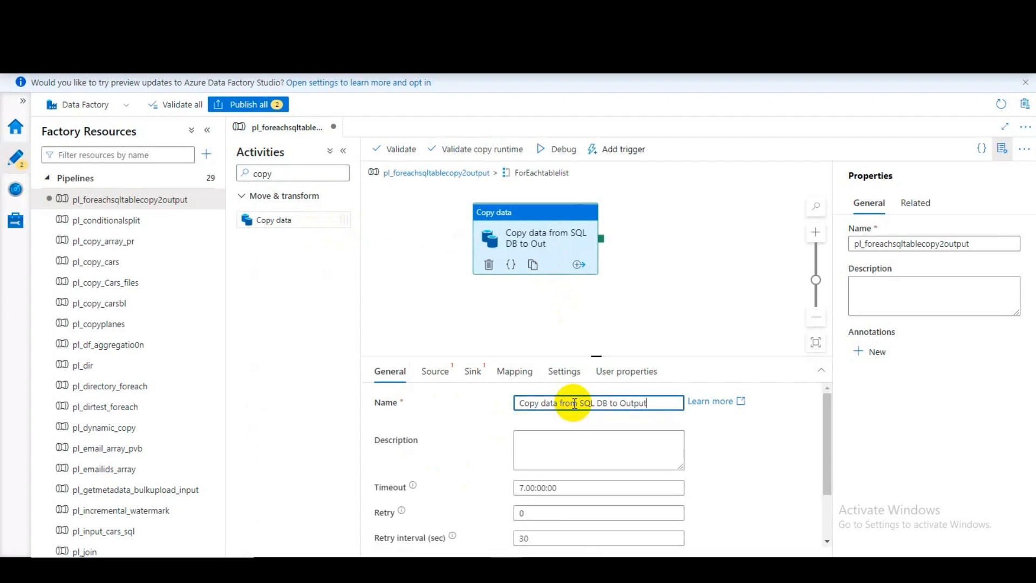
text( Co)
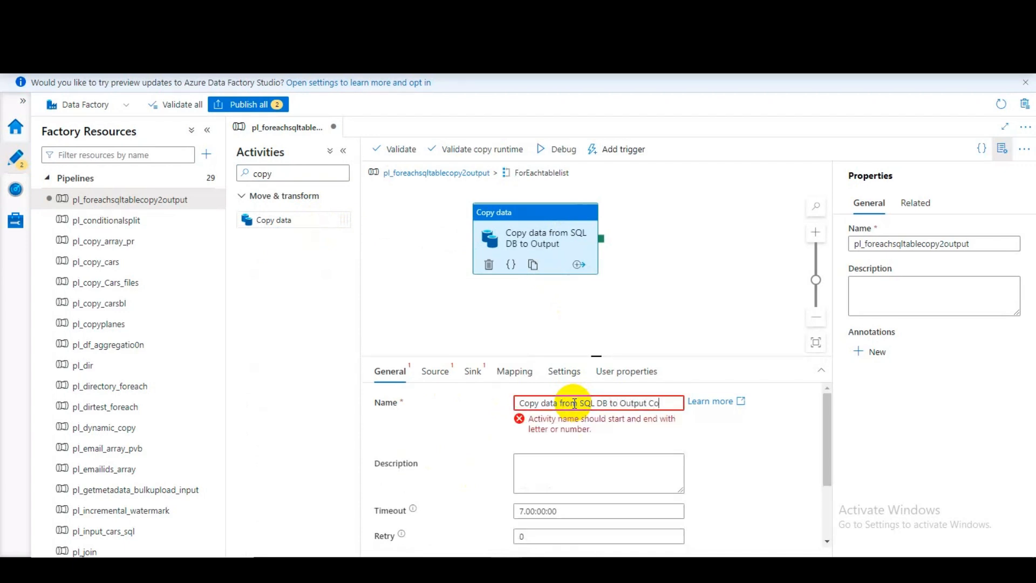
text(ntainer)
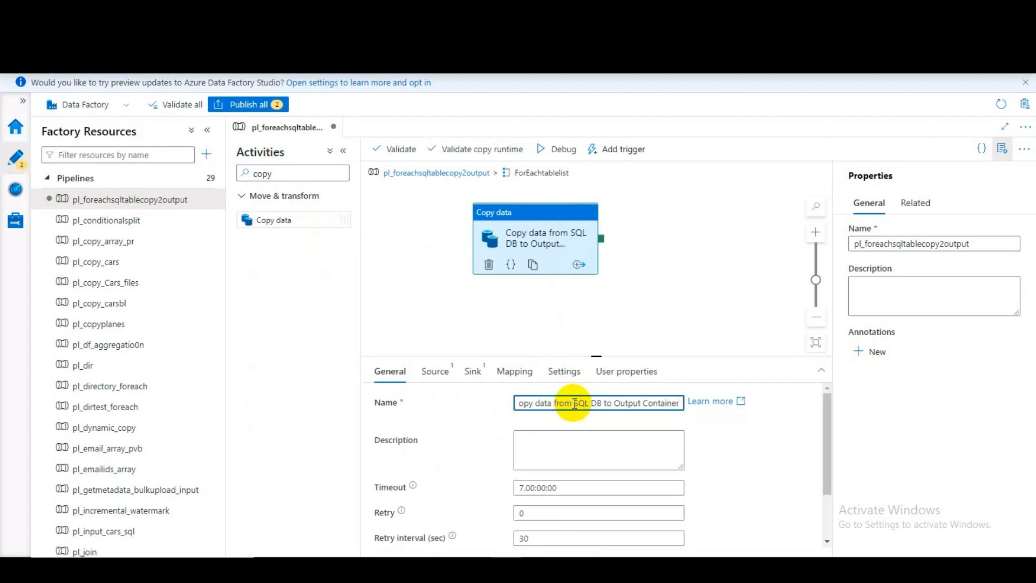
click(630, 297)
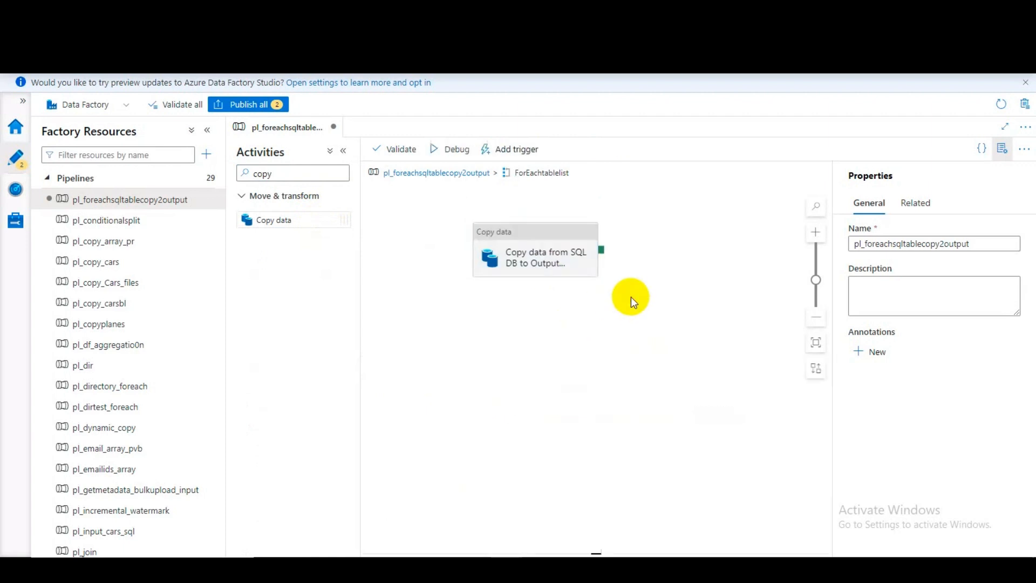
click(534, 234)
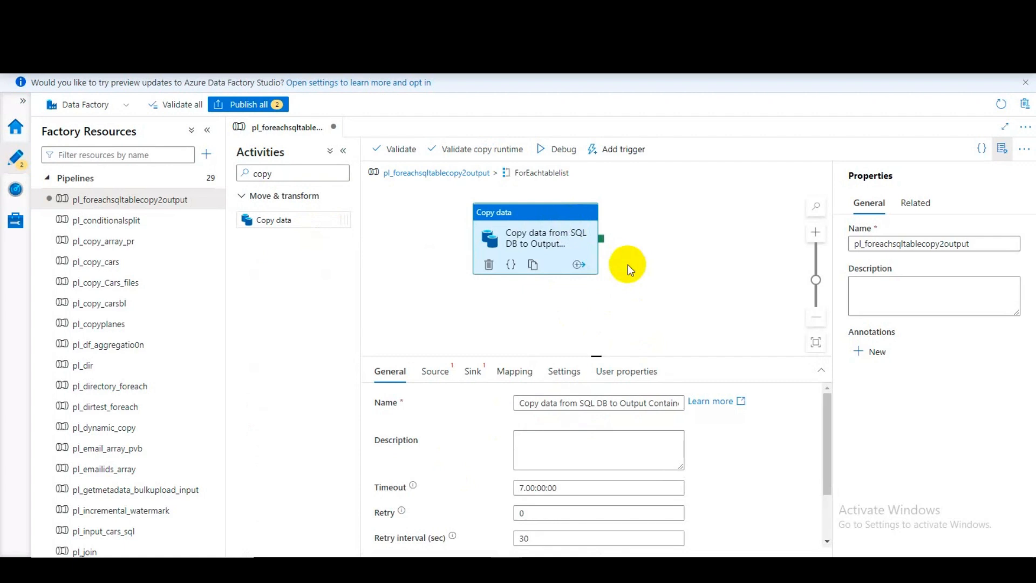
Step: Switch to Excel, review the notes on picking tables, the copy activity and its SQL table source, and return to Azure Data Factory
key(alt+Tab)
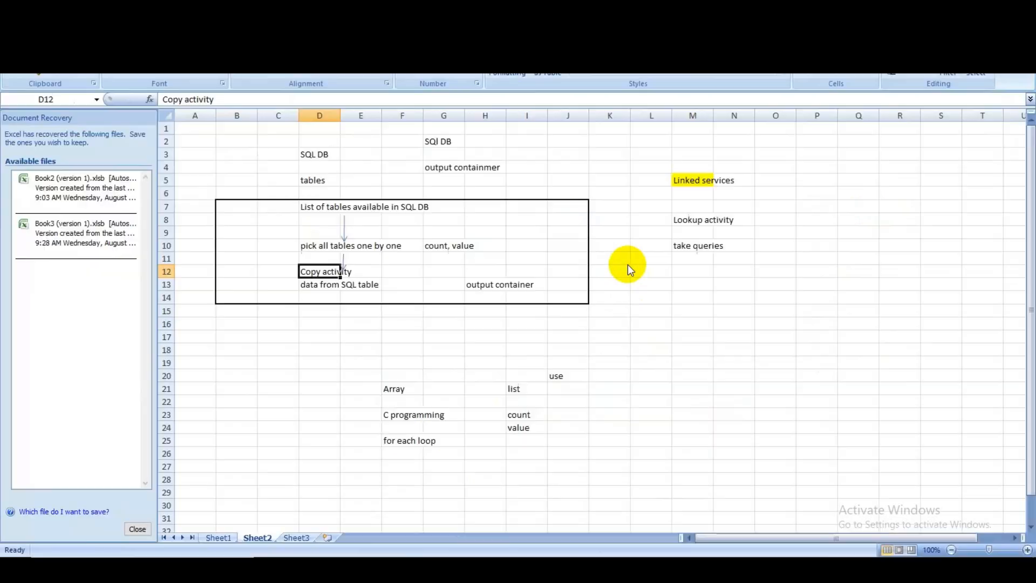
click(321, 286)
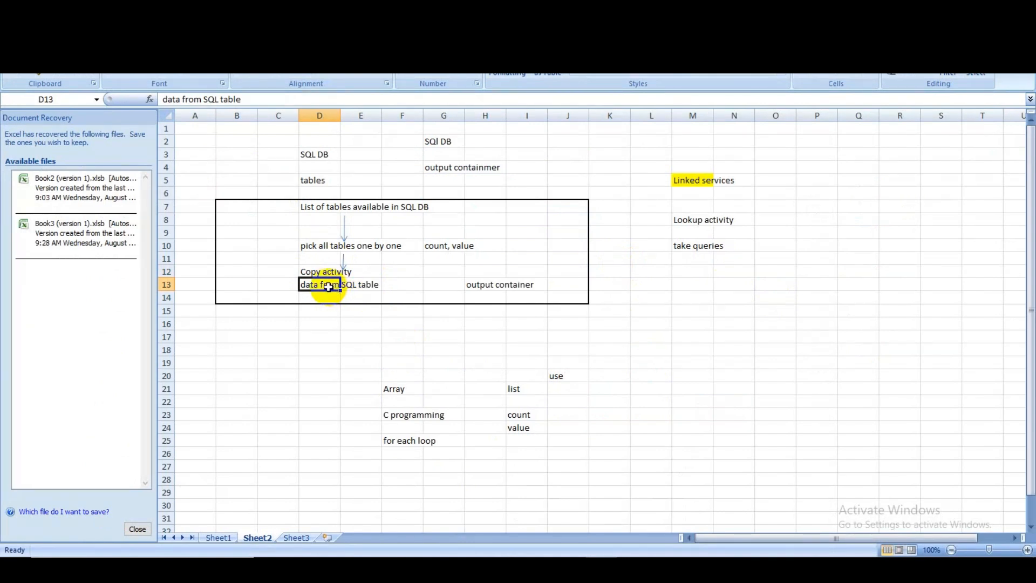
click(316, 246)
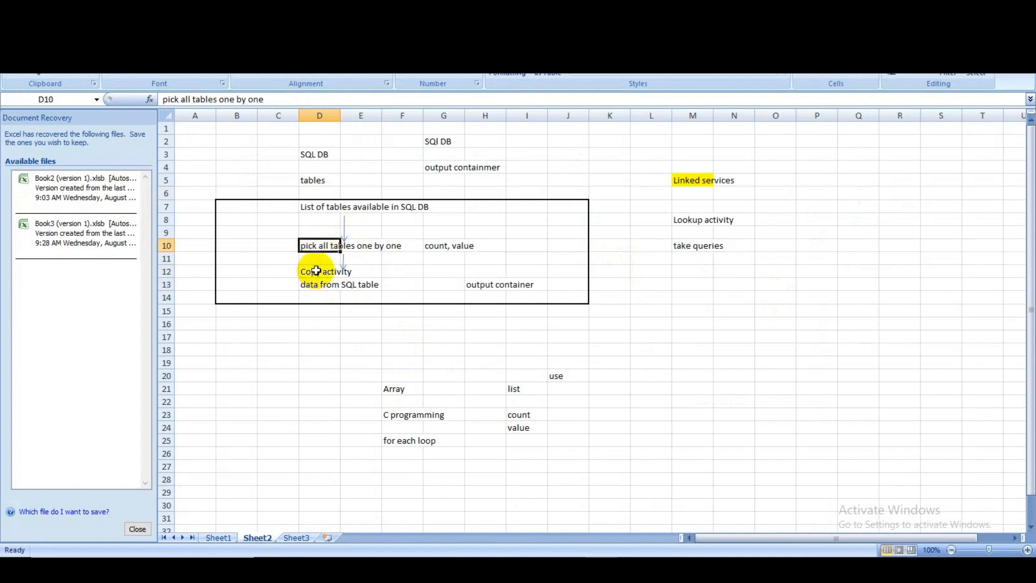
click(315, 272)
click(321, 284)
key(alt+Tab)
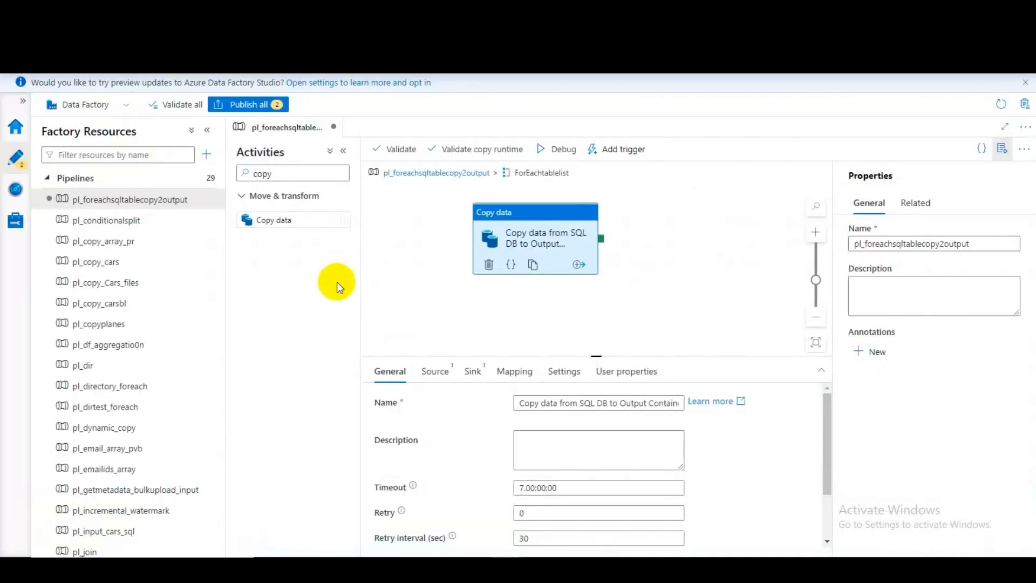
Step: Start a new source dataset for the copy activity, and switch to Excel to check the "data from SQL table" note
click(432, 372)
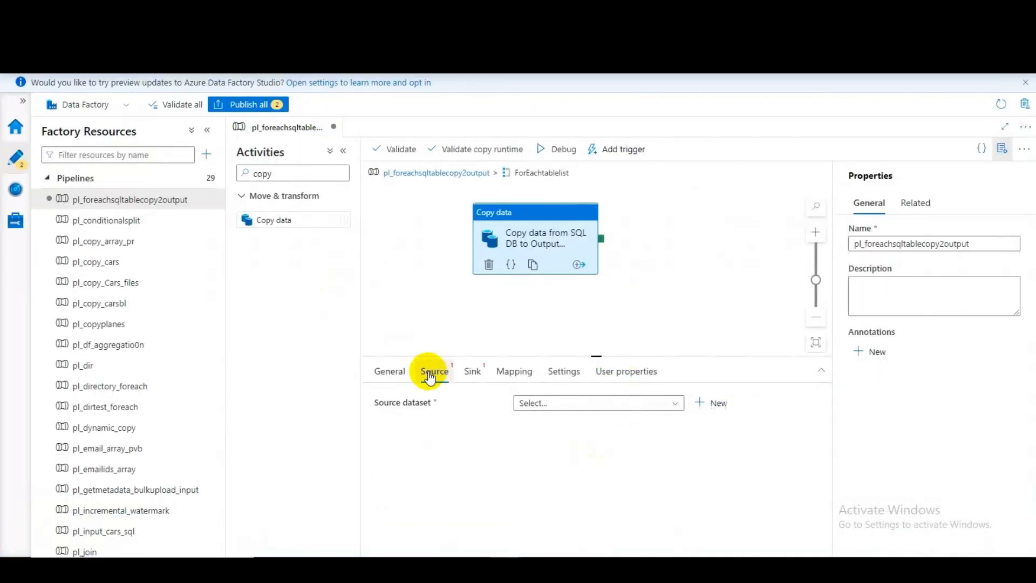
click(700, 404)
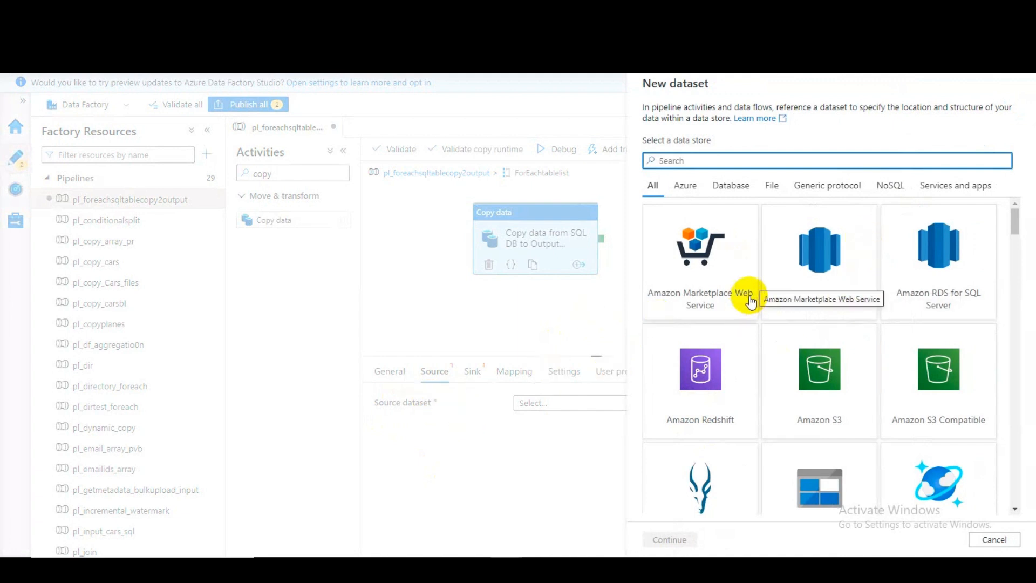
key(alt+Tab)
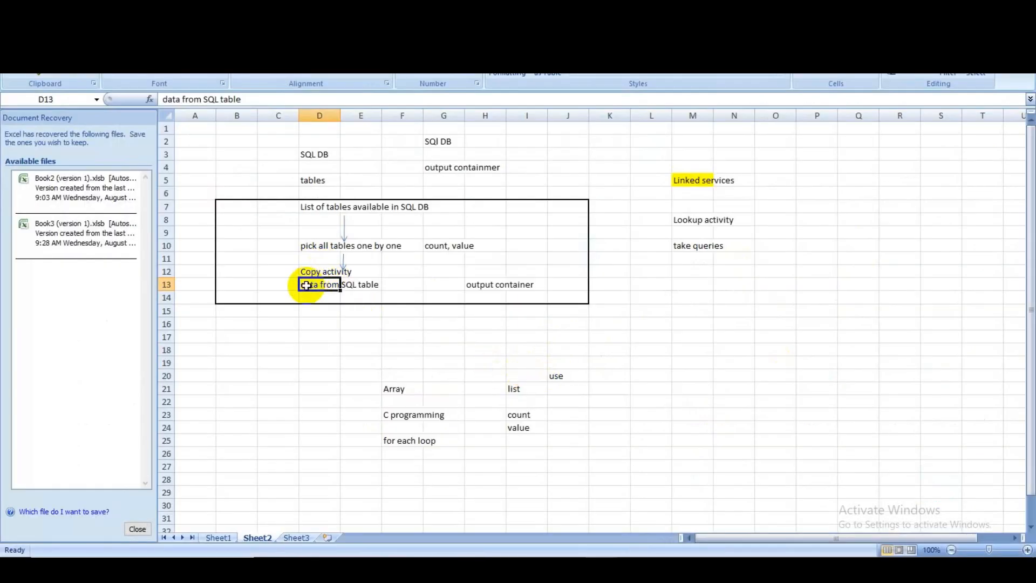
click(348, 284)
click(314, 283)
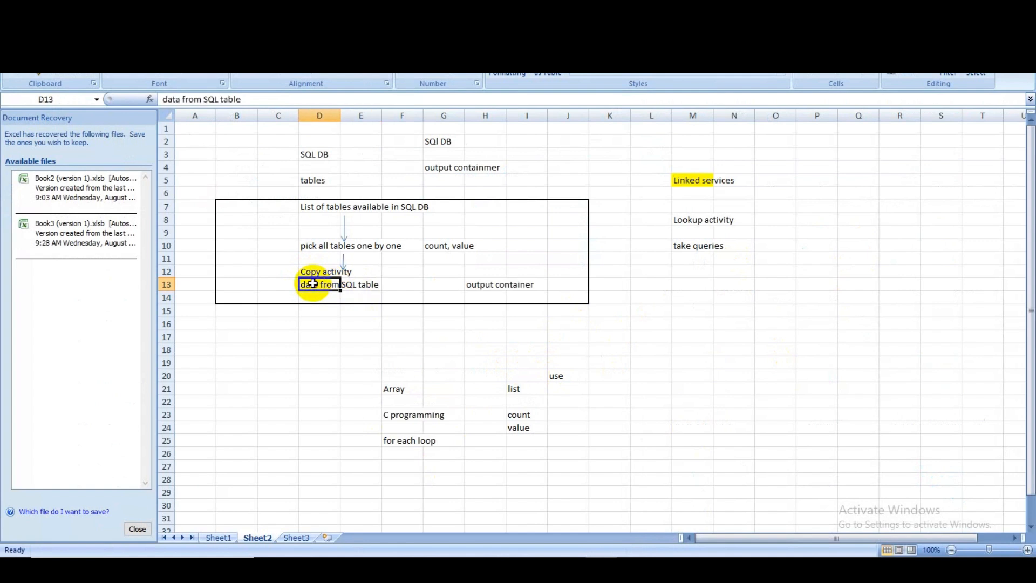
click(367, 286)
click(324, 289)
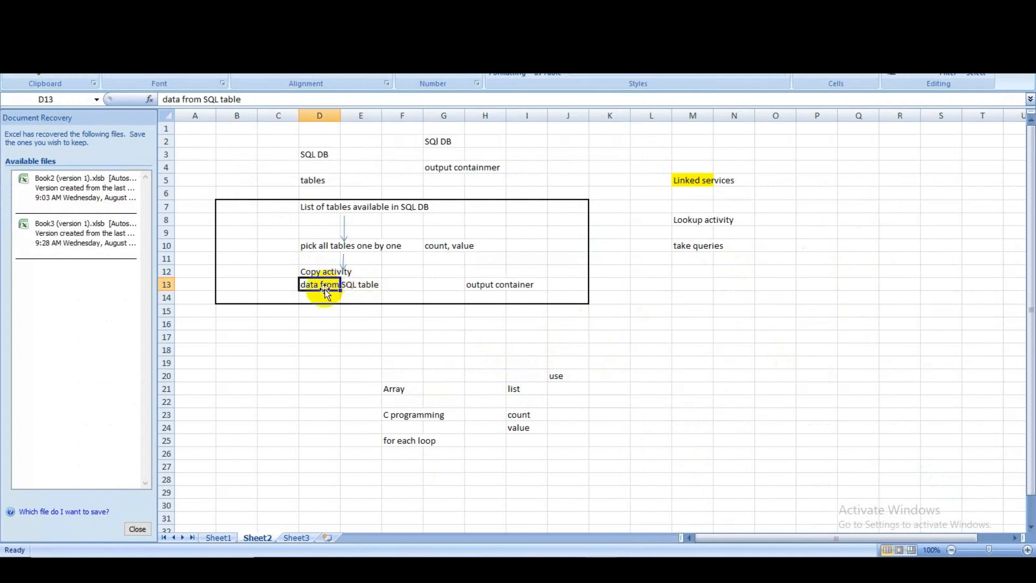
Step: Return to Azure Data Factory, search the data stores for "Azure SQL", and choose Azure SQL Database for the new dataset
key(alt+Tab)
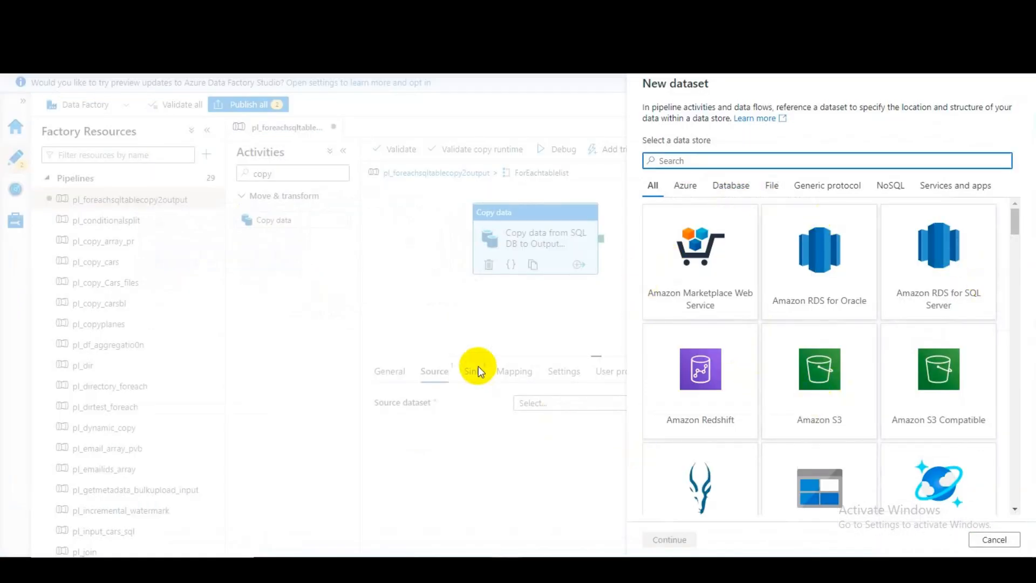
click(733, 161)
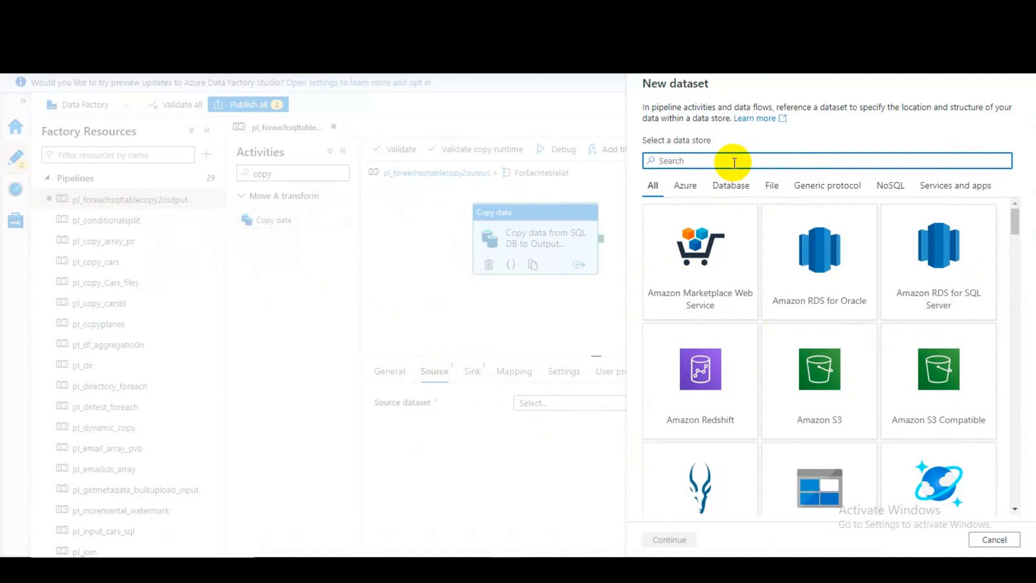
text(Azure SQL)
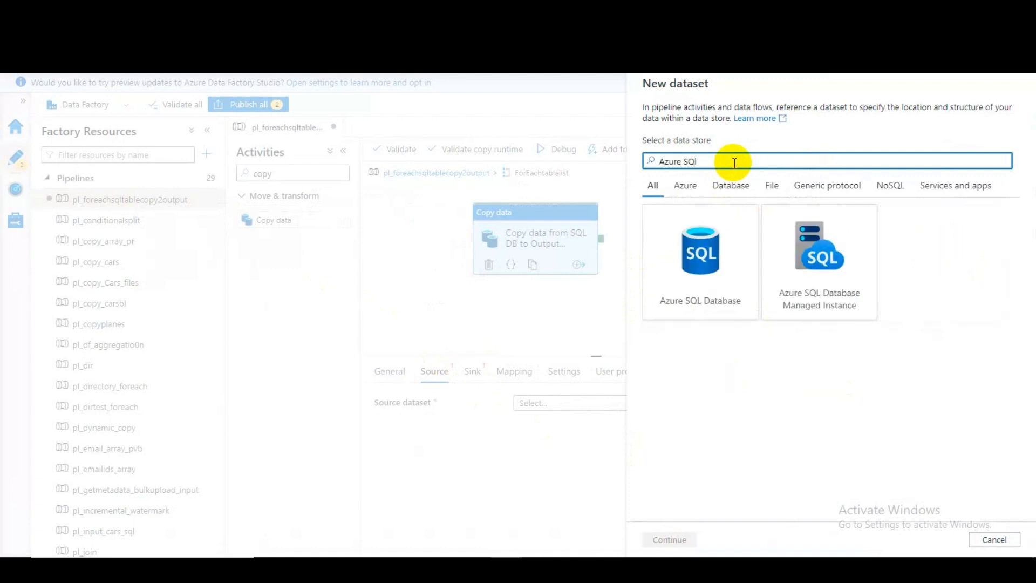
click(730, 243)
click(662, 539)
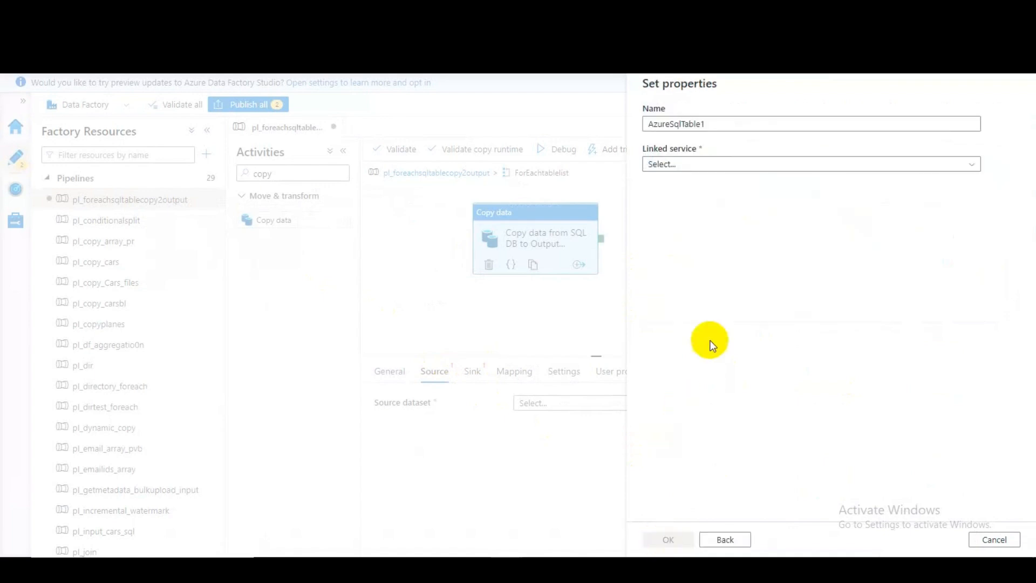
Step: Name the new source dataset ds_sqltables
click(724, 123)
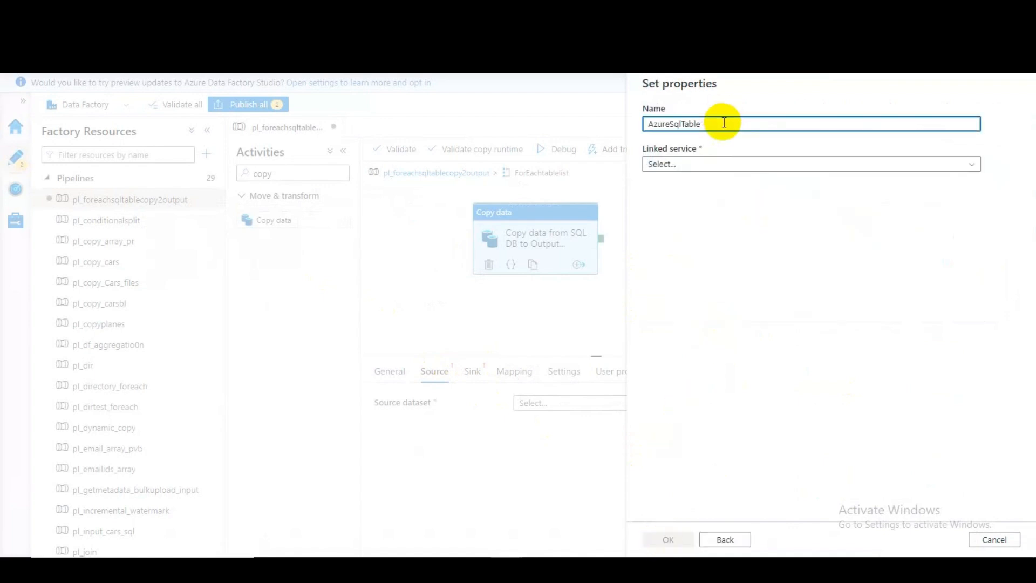
key(BackSpace)
key(BackSpace)
key(BackSpace)
key(BackSpace)
key(BackSpace)
key(BackSpace)
key(BackSpace)
key(BackSpace)
key(BackSpace)
text(ds_)
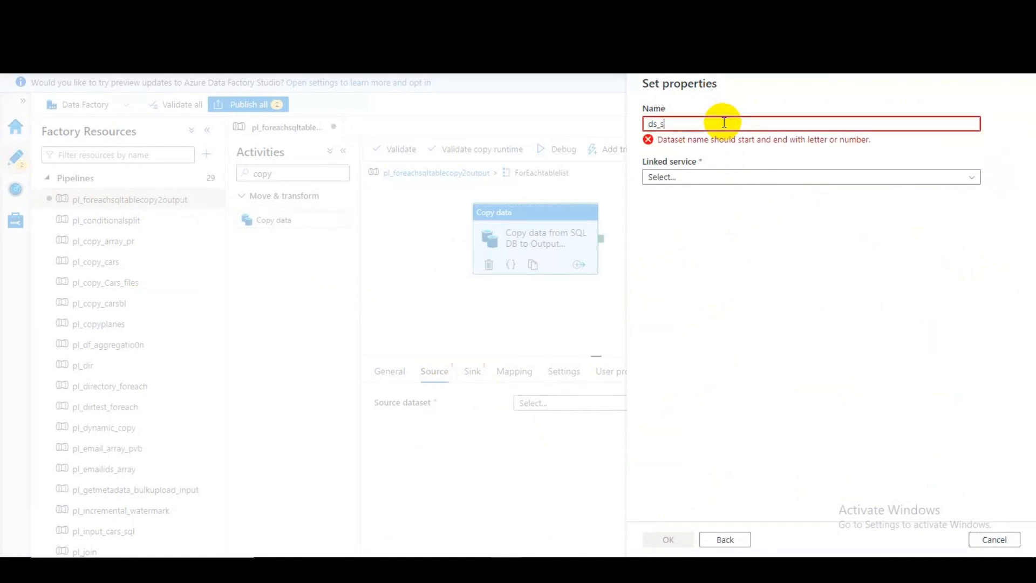
text(sqltables)
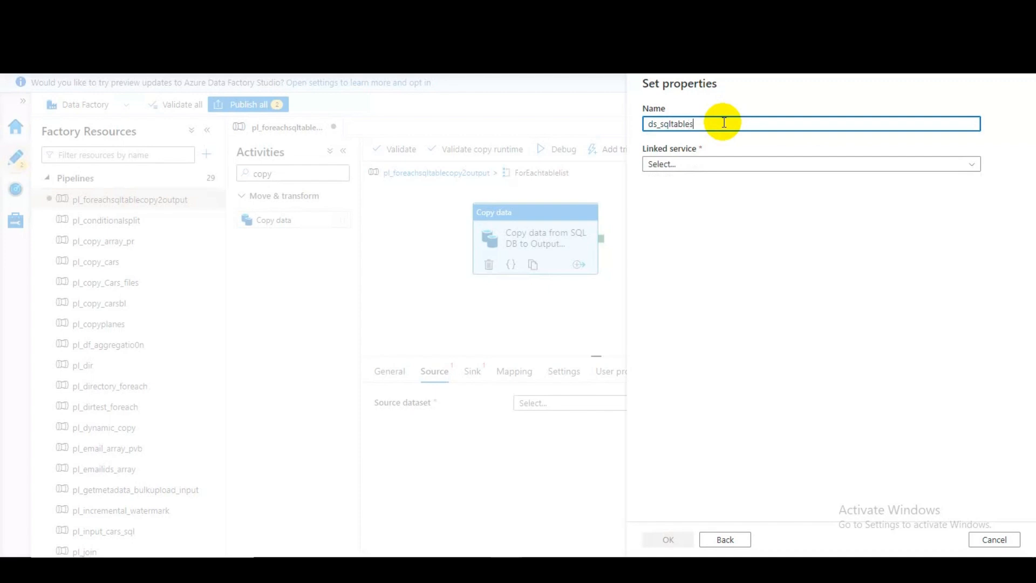
text(t)
key(BackSpace)
key(BackSpace)
key(BackSpace)
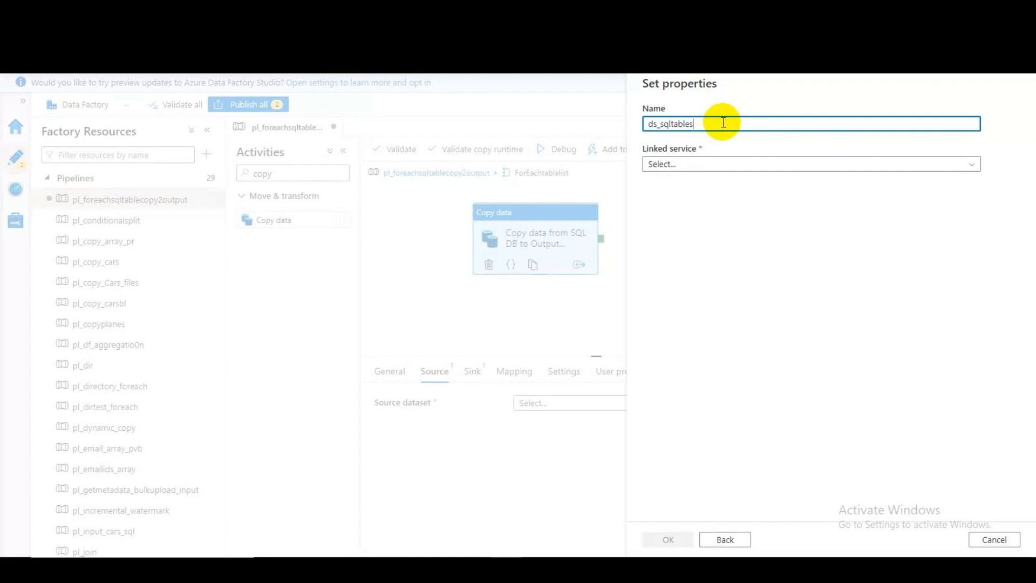
Step: Set the dataset's linked service to AzureSqlDatabase1, and switch to the Excel notes
click(677, 164)
click(695, 243)
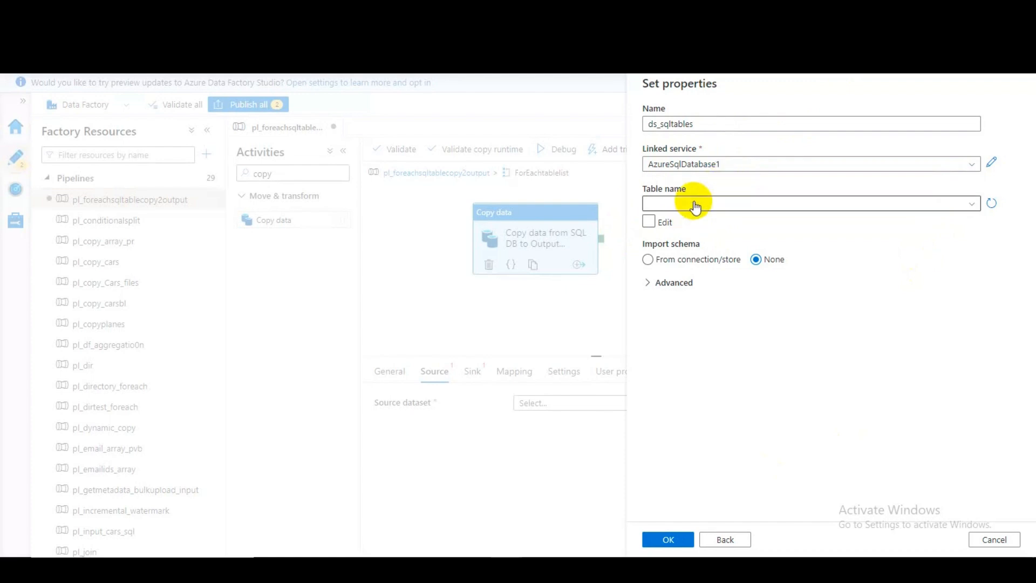
click(606, 565)
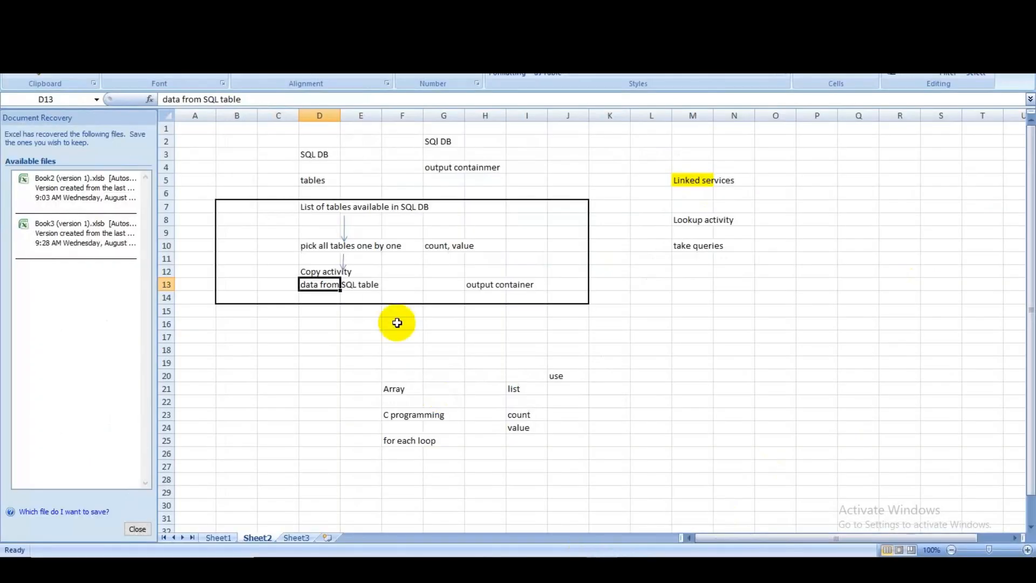
Step: Add the note "item" in cell G11, below the "count, value" note
click(337, 246)
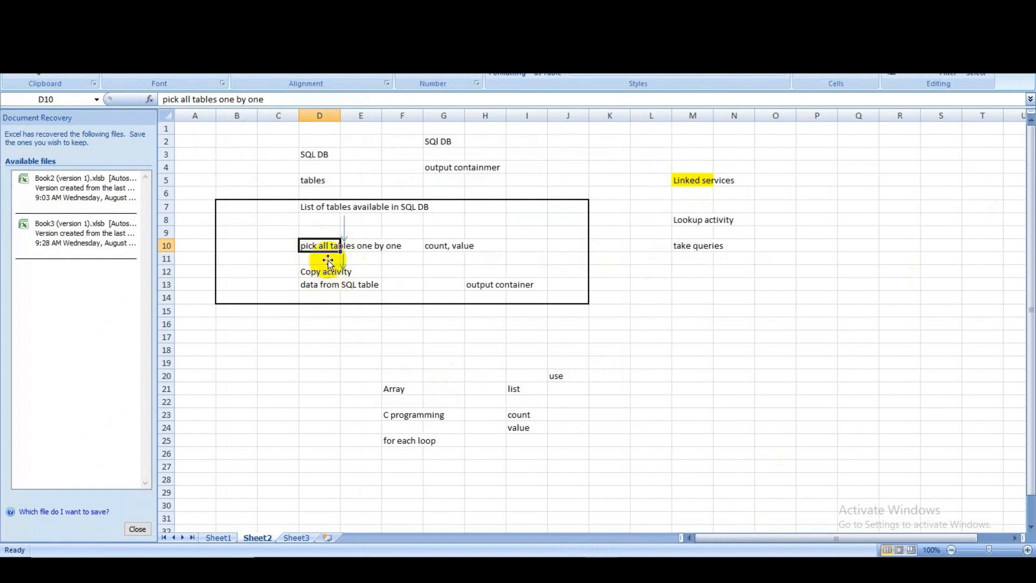
click(530, 245)
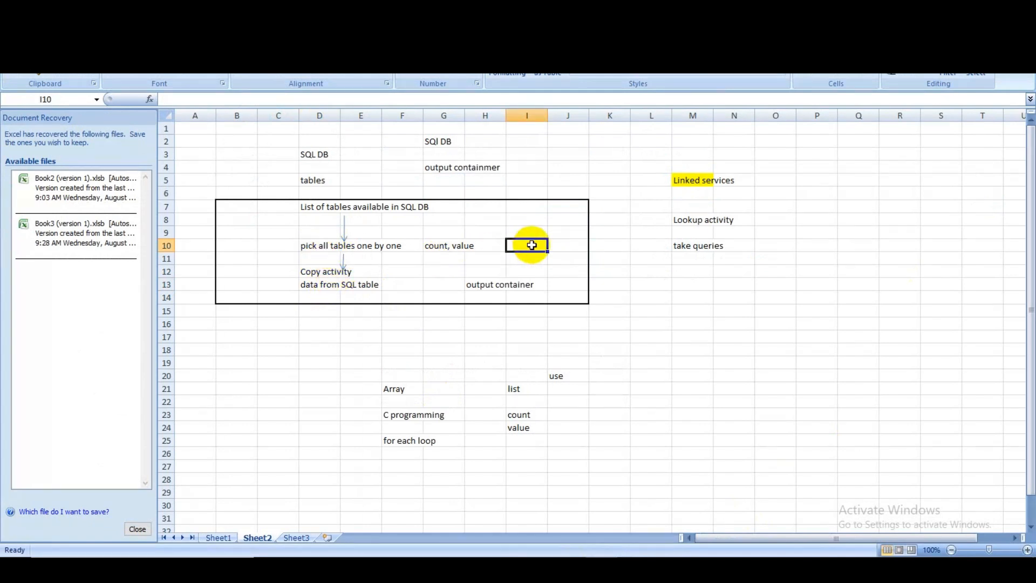
click(457, 245)
click(428, 258)
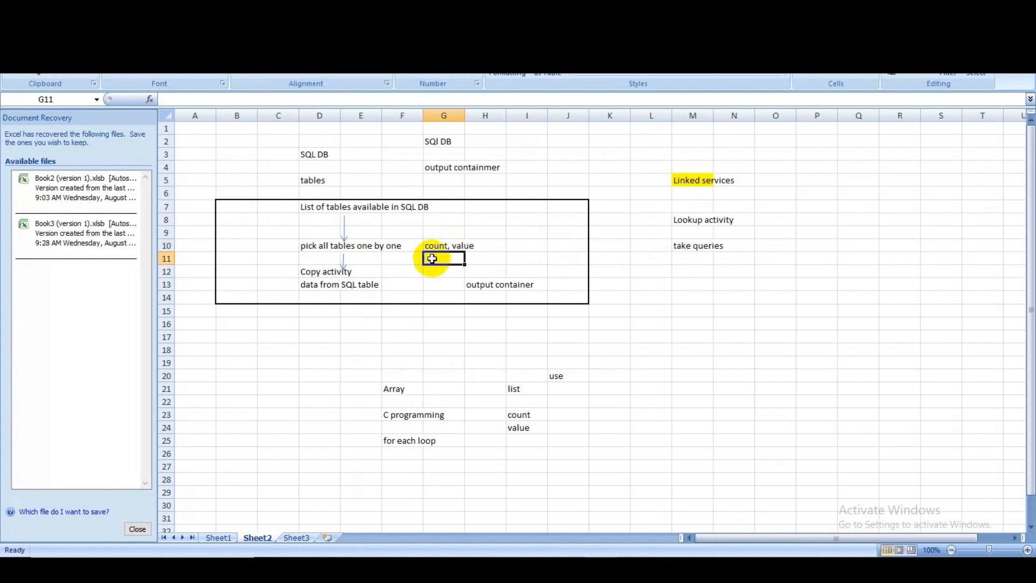
text(item)
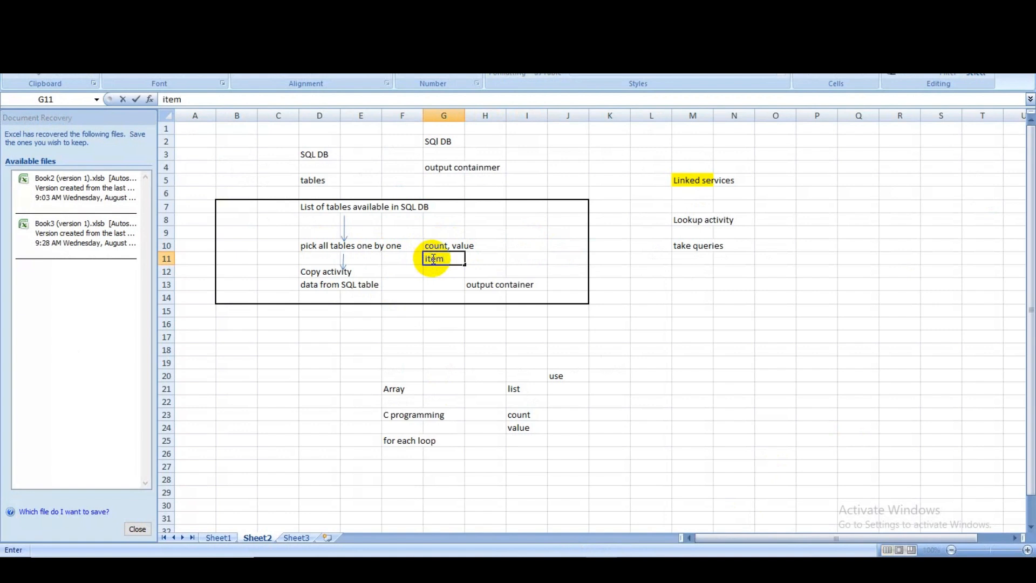
click(313, 247)
click(460, 243)
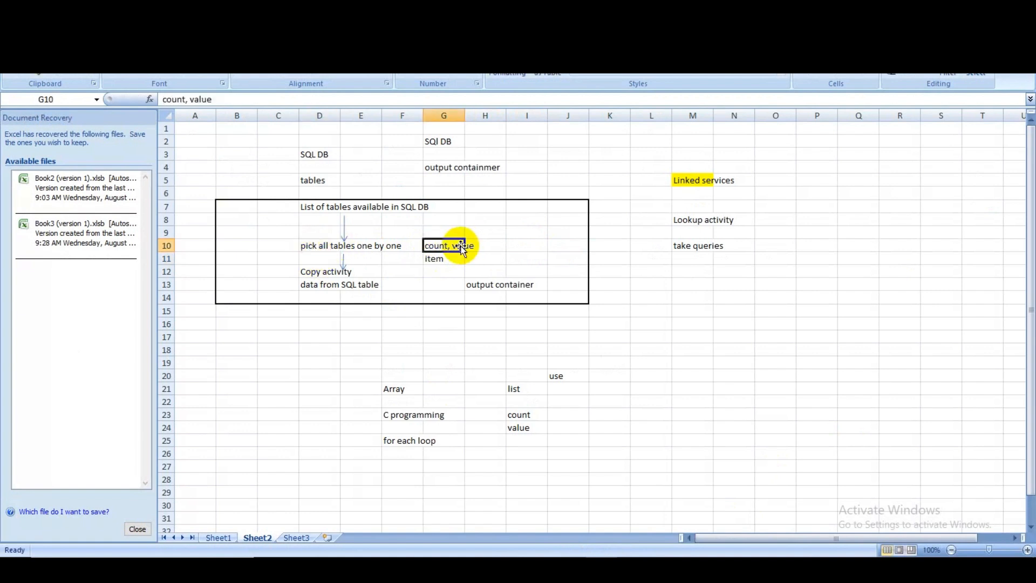
click(435, 262)
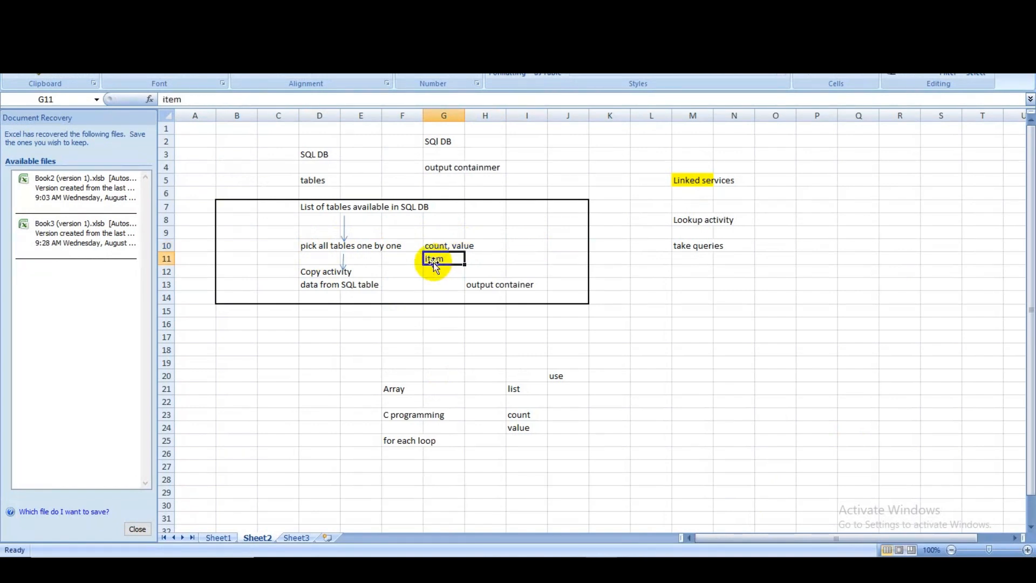
Step: Return to Azure Data Factory, create the ds_sqltables dataset without a table, and keep Table as the copy source's query option
key(alt+Tab)
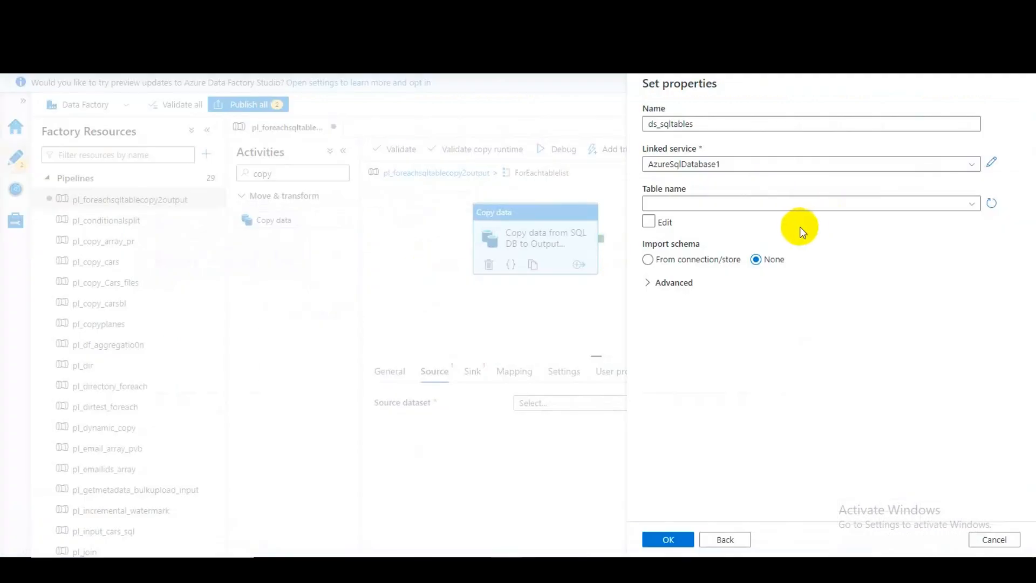
click(669, 540)
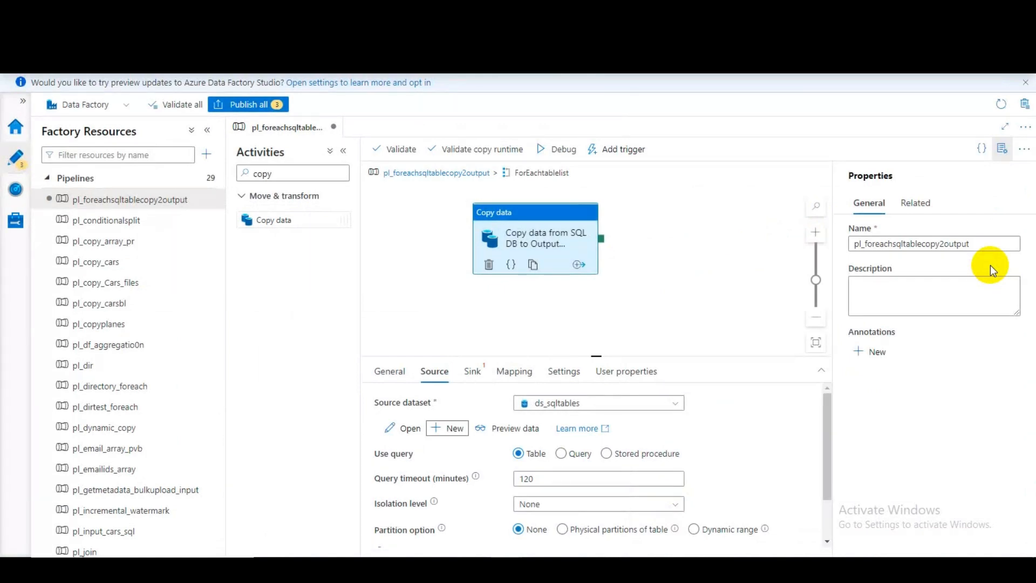
click(642, 453)
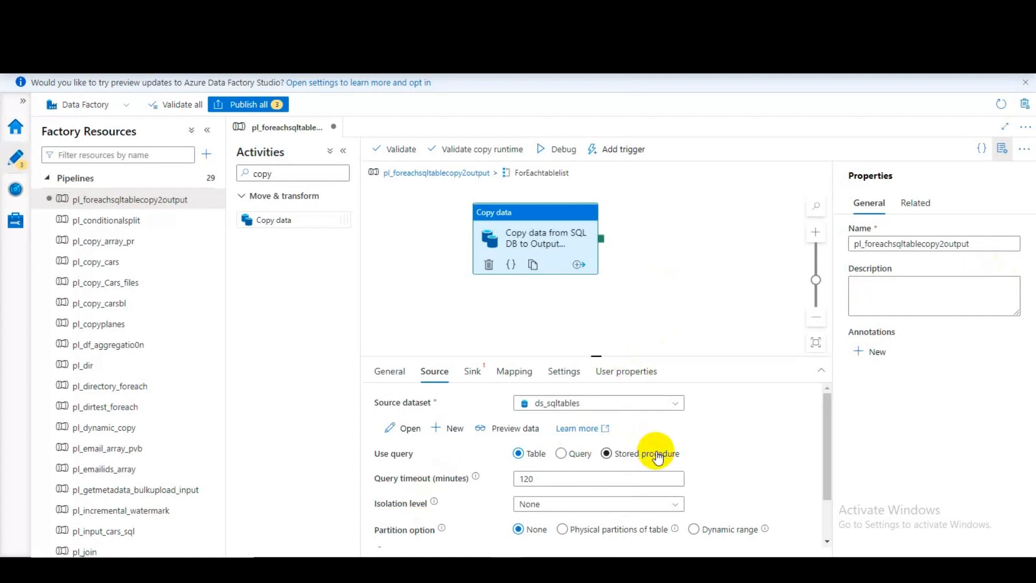
scroll(657, 458, down, 1)
scroll(657, 458, up, 1)
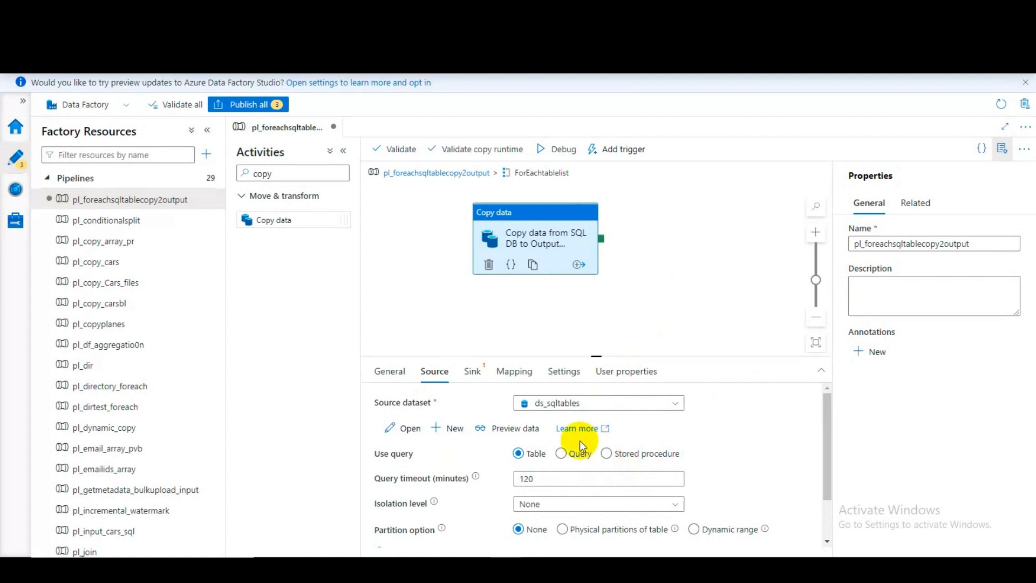
click(618, 458)
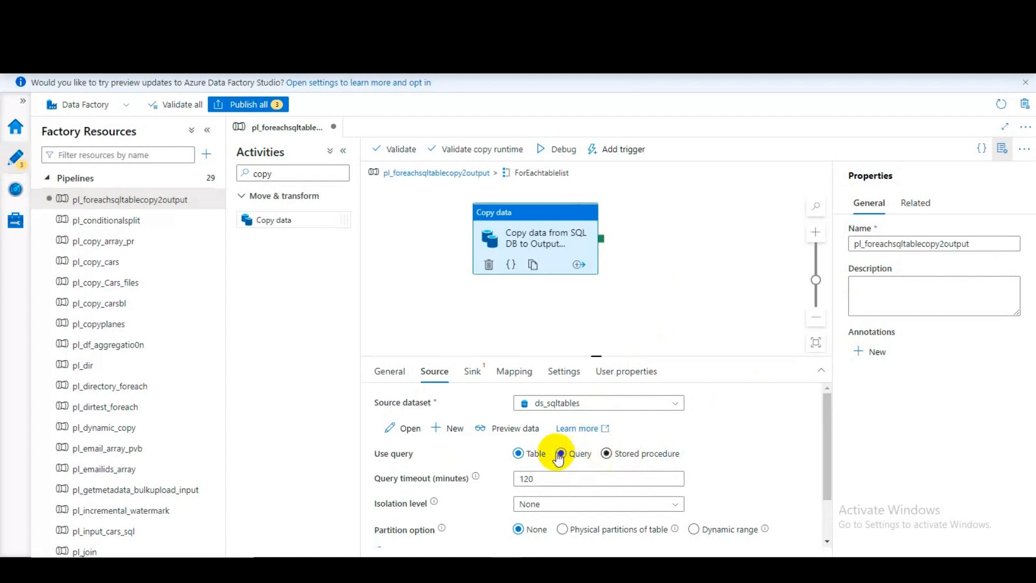
click(519, 454)
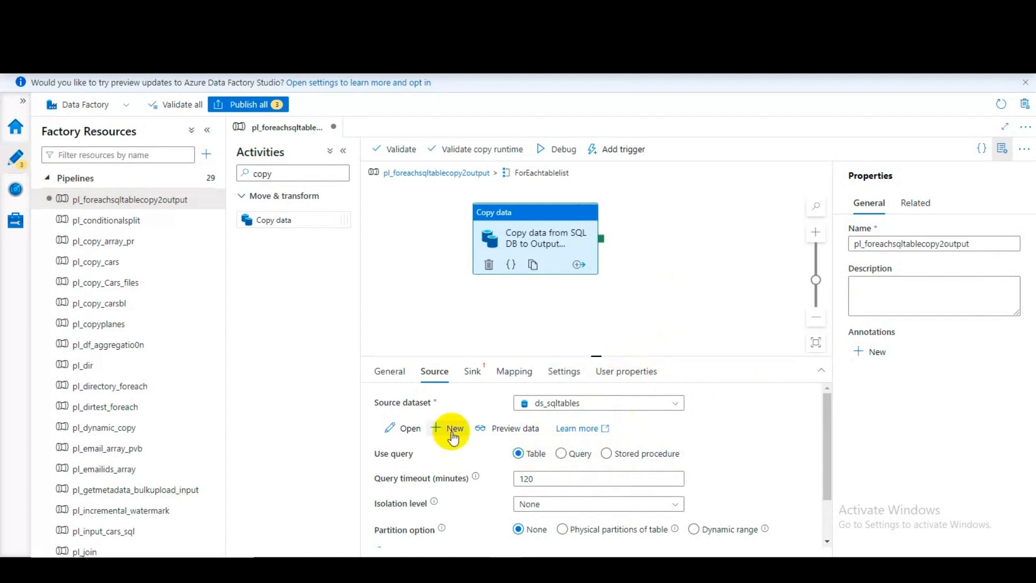
Step: Open the ds_sqltables source dataset and add a String parameter named TableName
click(404, 430)
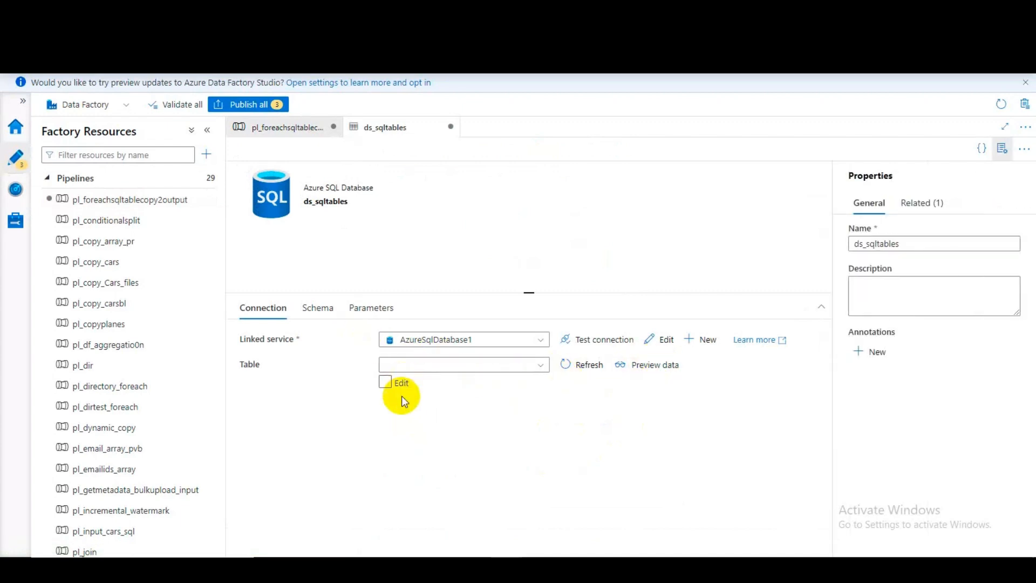
click(377, 310)
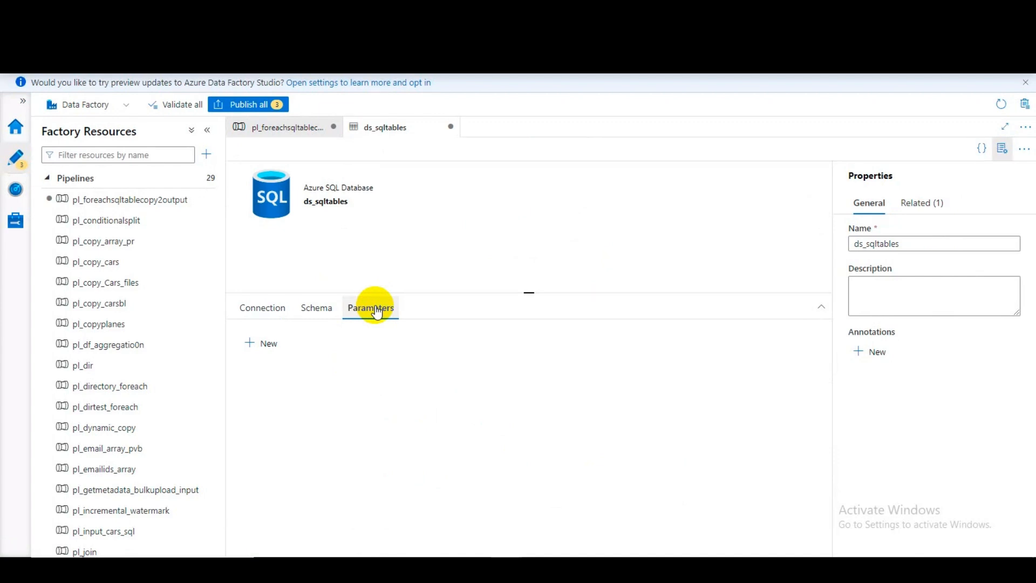
click(261, 344)
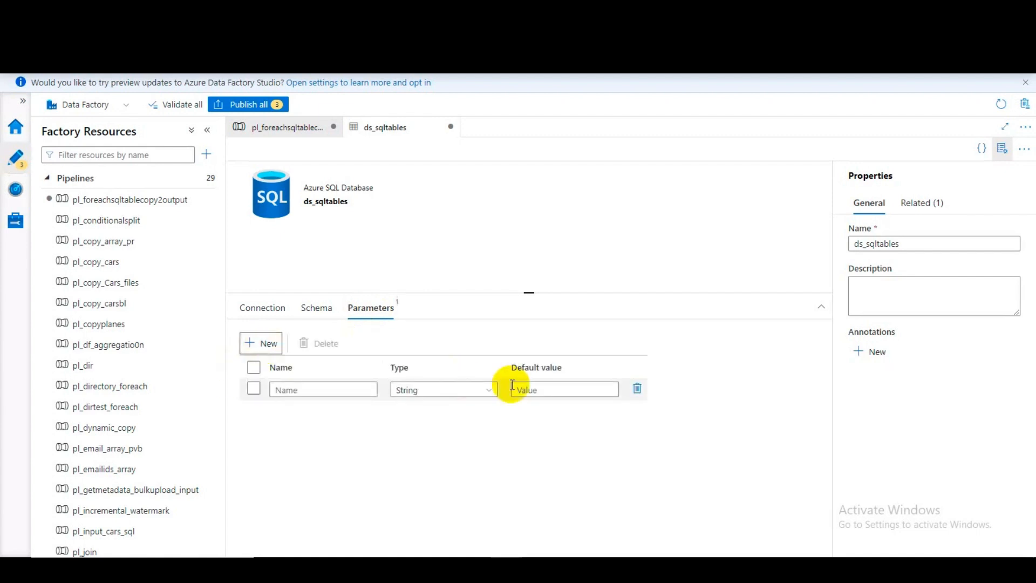
click(343, 390)
text(T)
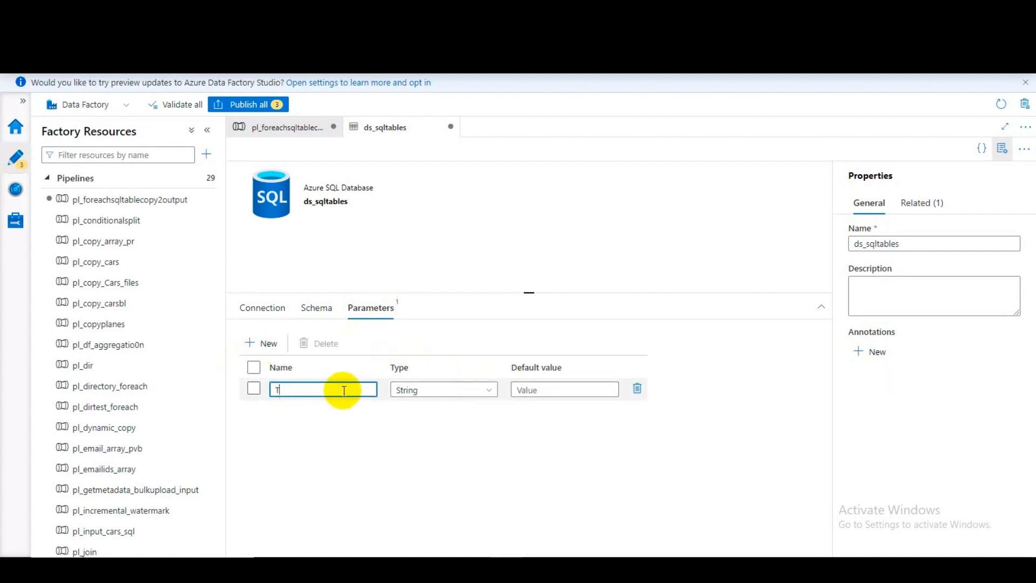
text(ableName)
click(261, 305)
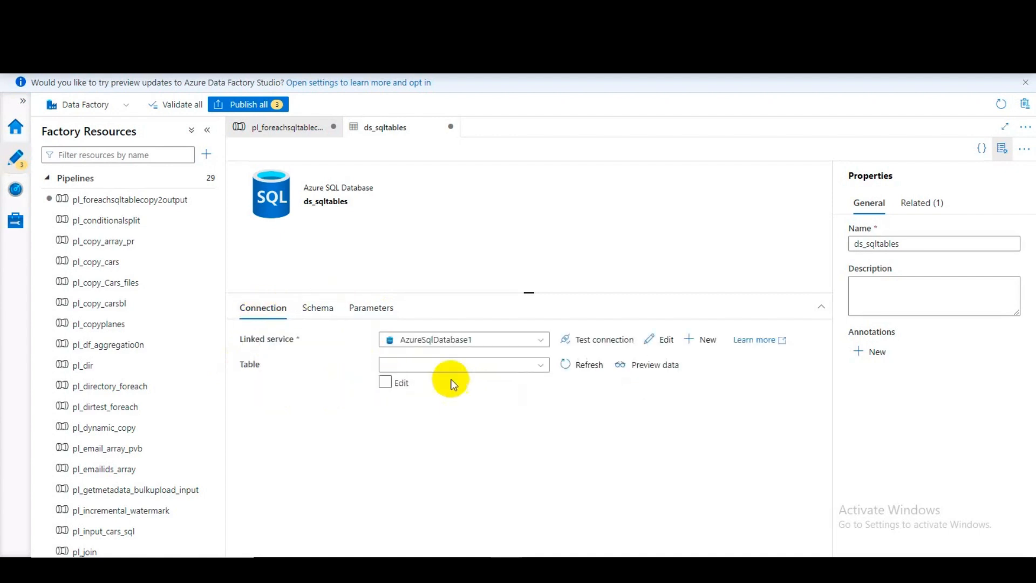
click(405, 367)
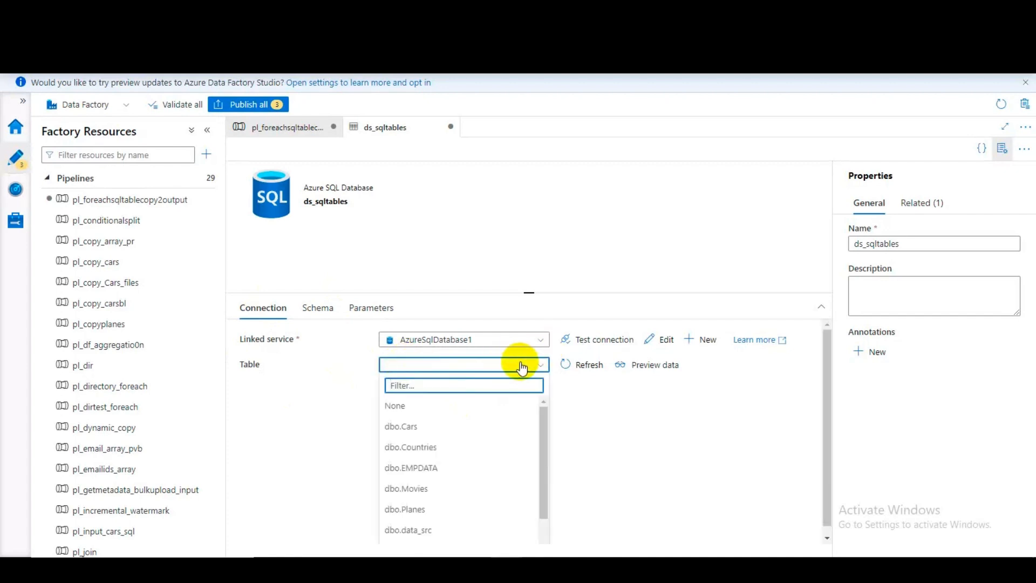
click(598, 412)
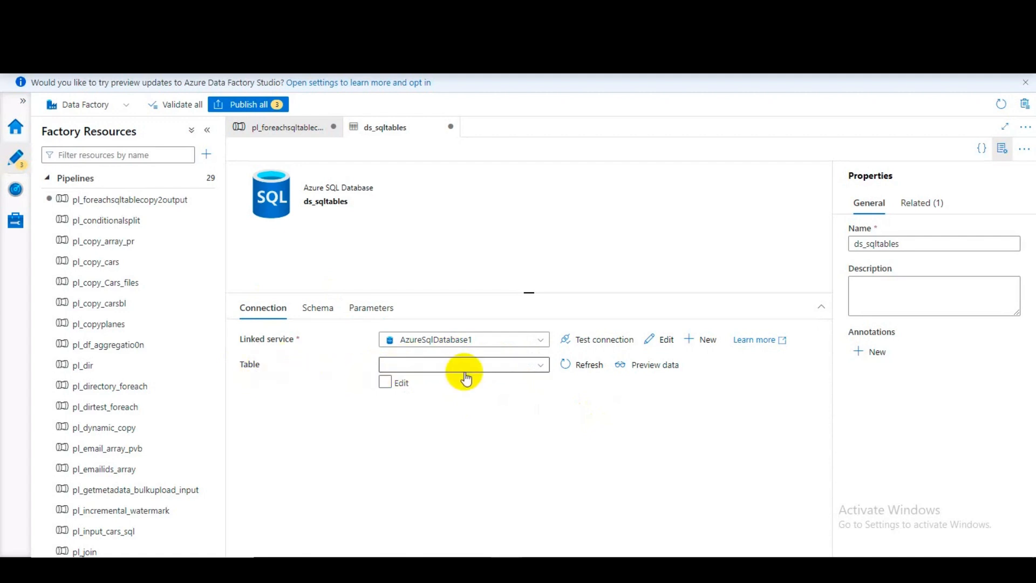
click(385, 383)
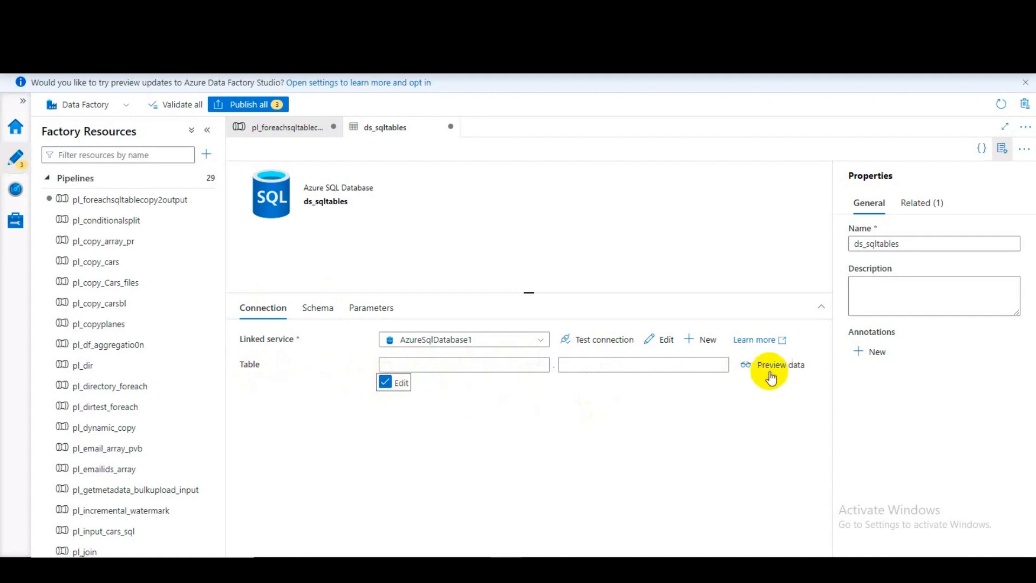
click(604, 364)
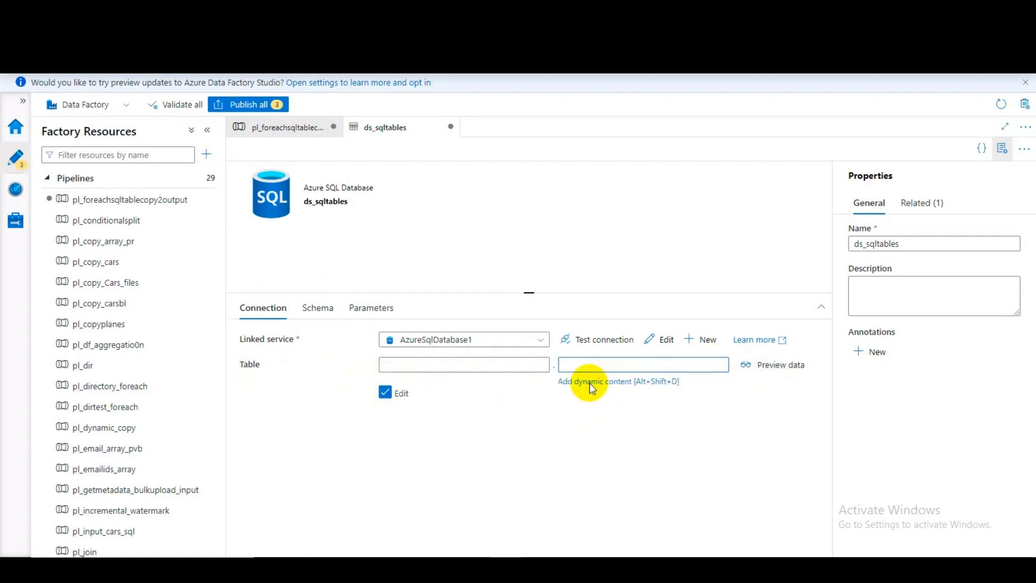
click(595, 382)
click(678, 373)
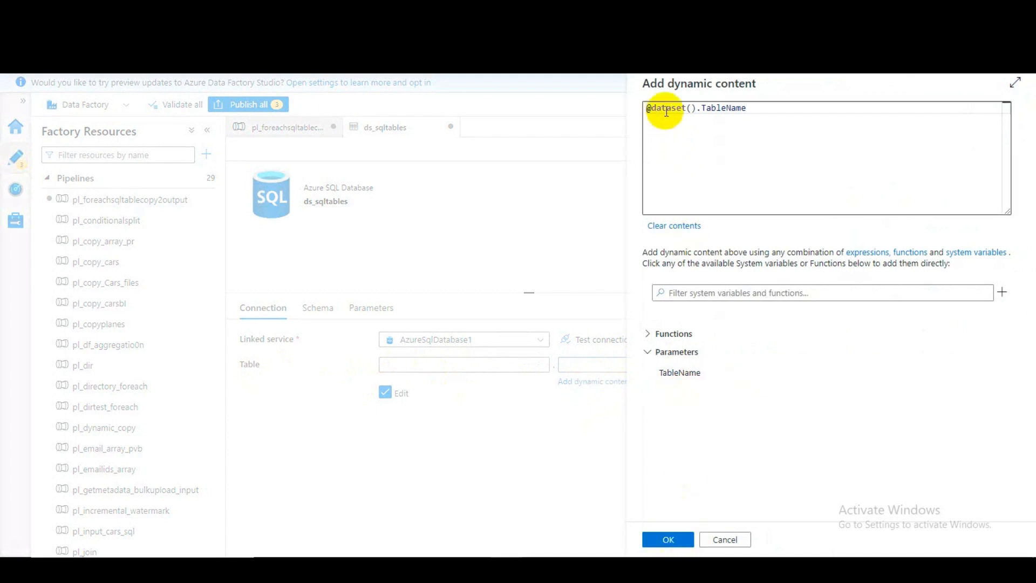
drag(750, 107, 631, 102)
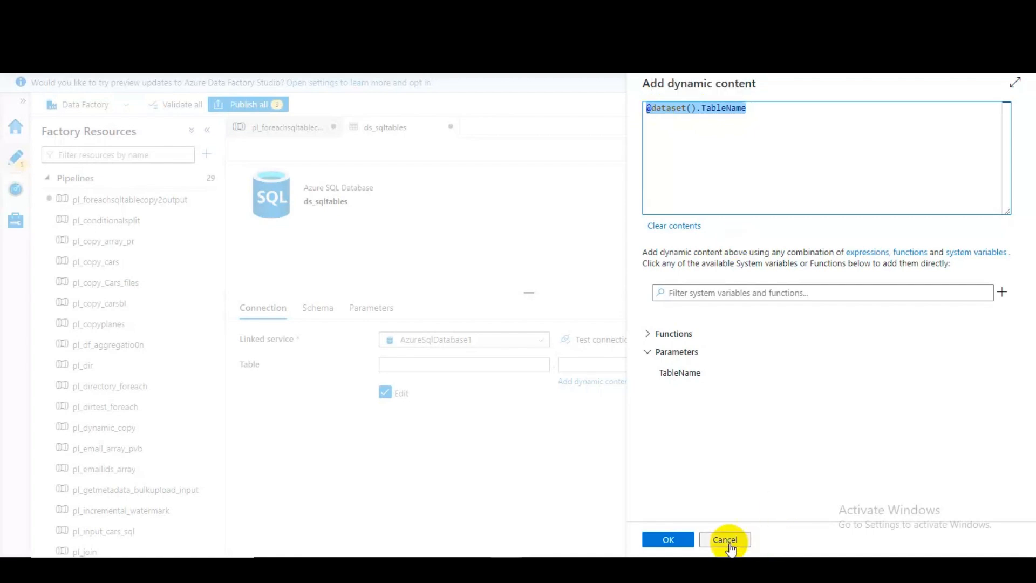
click(668, 540)
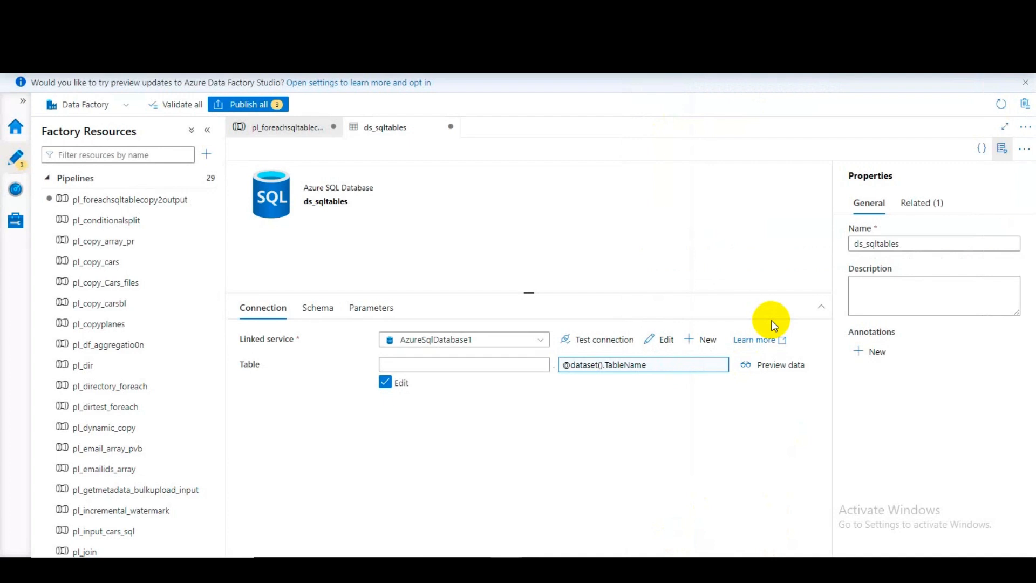
Step: Return to the pl_foreachsqltablecopy2output pipeline and open the dynamic content editor for the copy source's TableName property
click(267, 135)
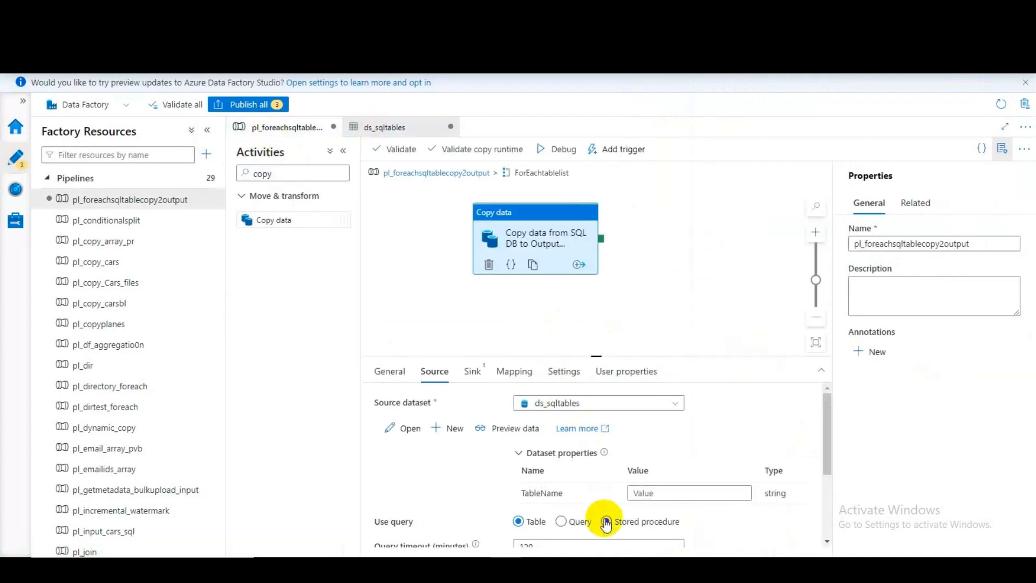
click(654, 494)
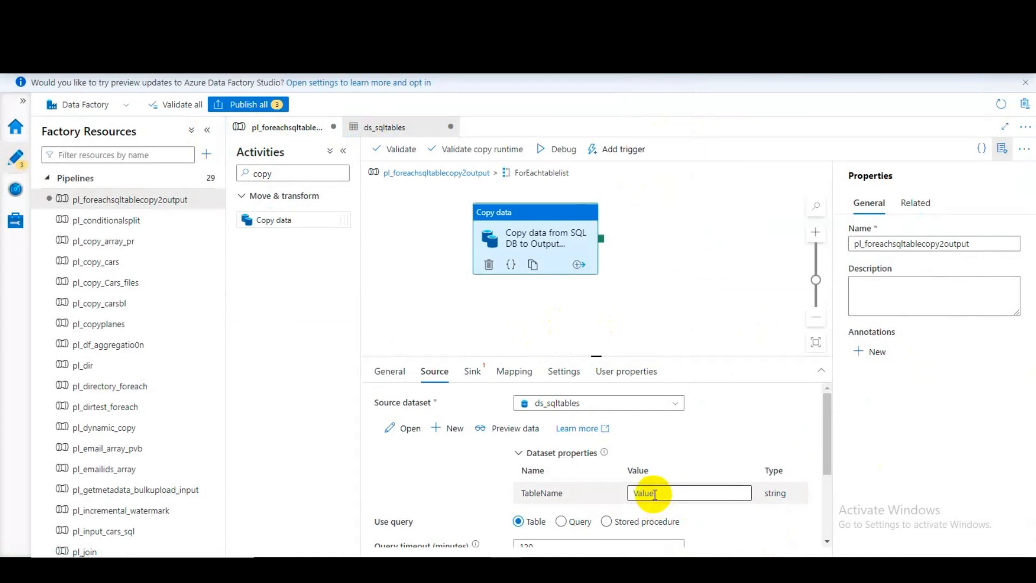
click(655, 494)
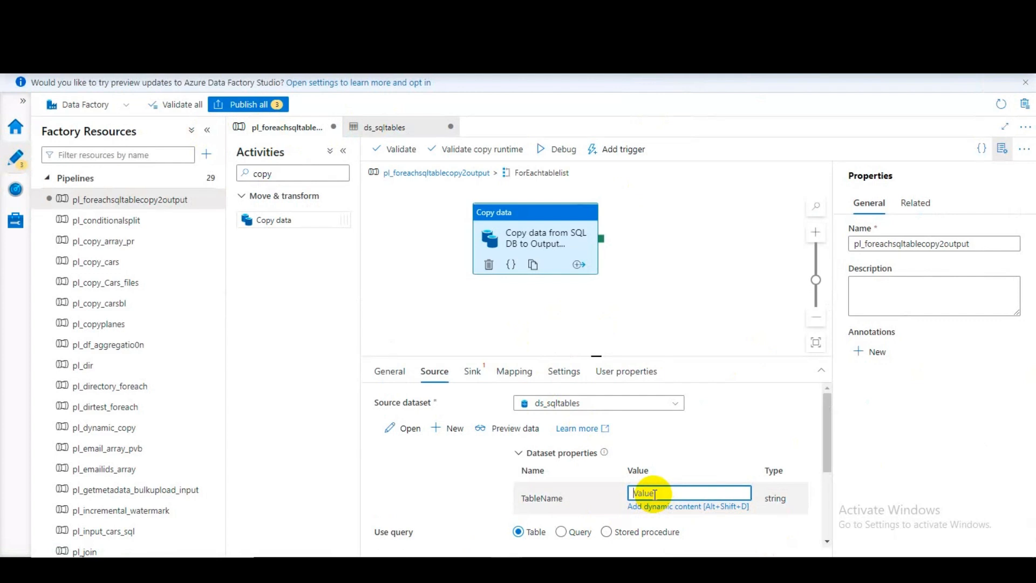
click(669, 506)
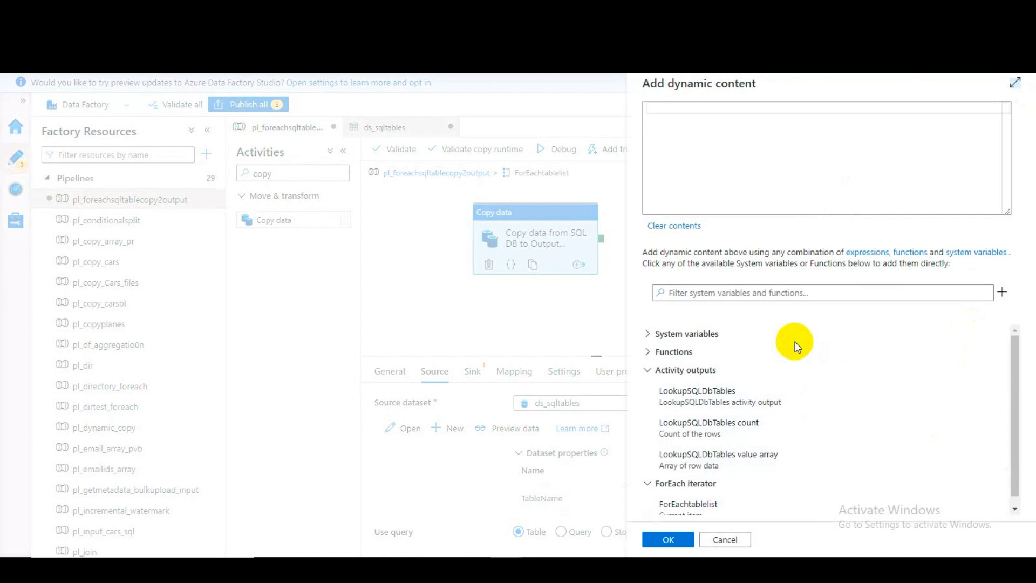
Step: Switch to Excel and review the "data from SQL table" and "item" notes
click(597, 569)
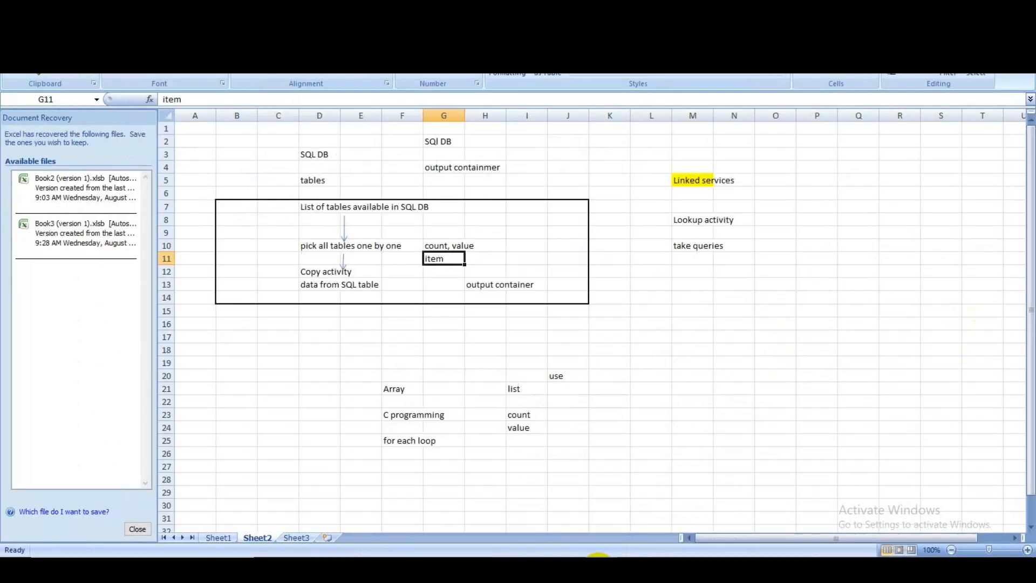
click(334, 282)
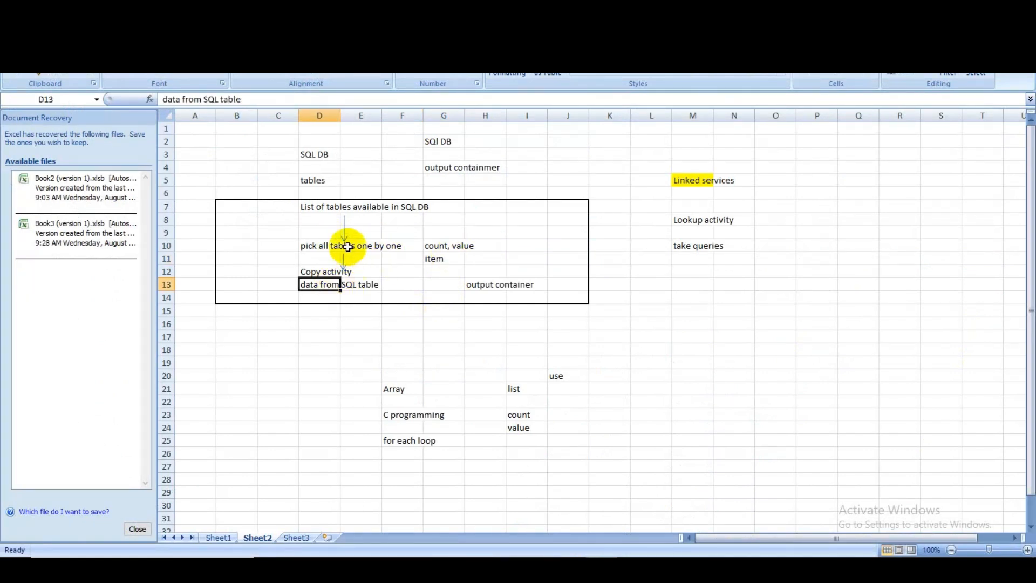
click(438, 260)
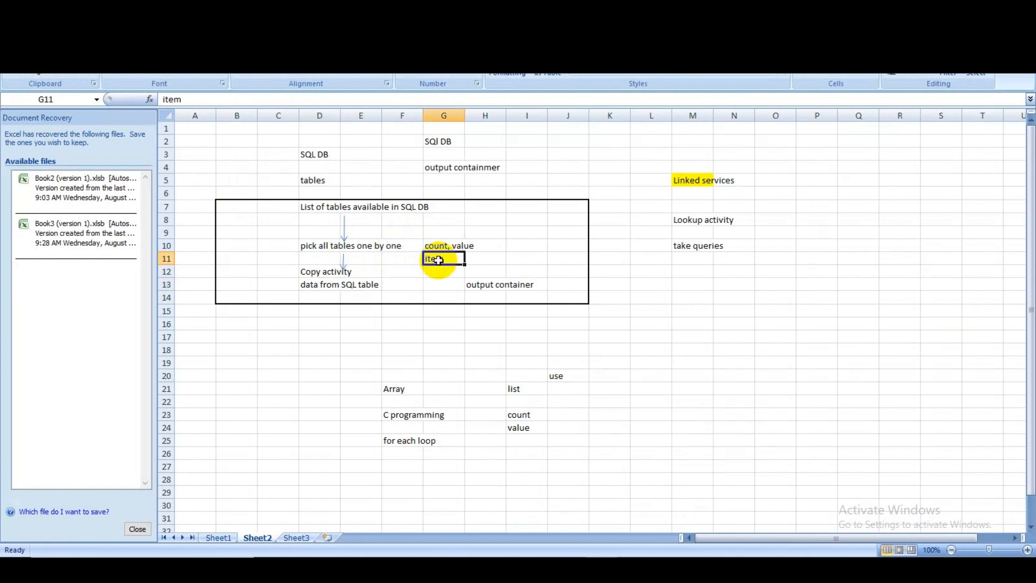
Step: Return to Data Factory and insert the ForEachtablelist current item into the TableName expression, followed by a period
key(alt+Tab)
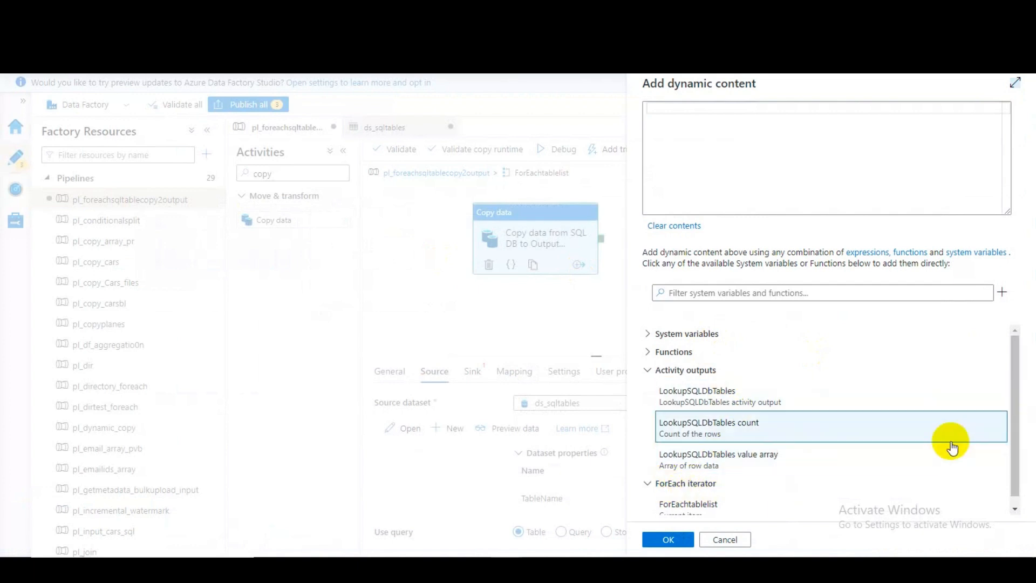
scroll(1017, 465, down, 1)
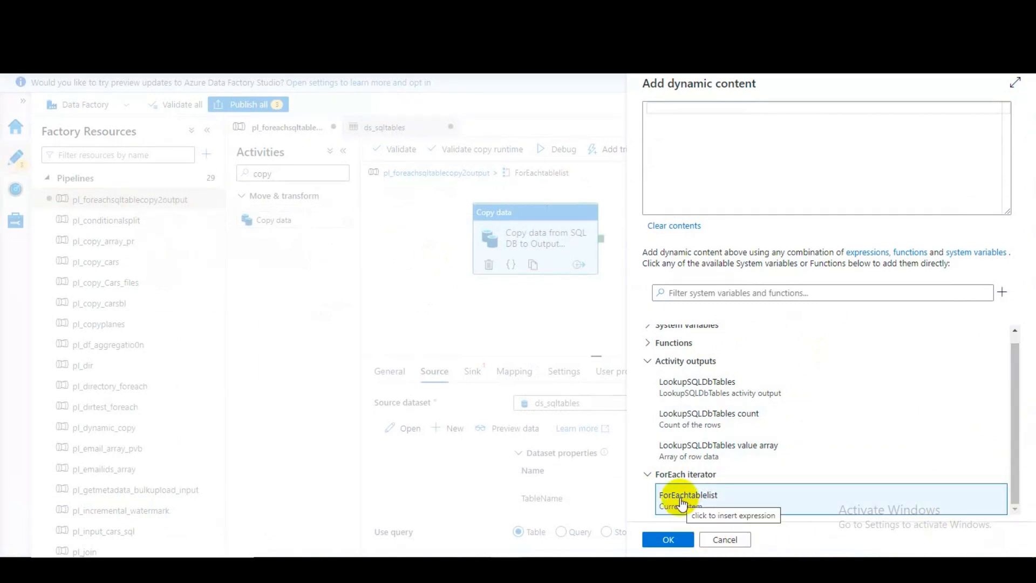
click(682, 503)
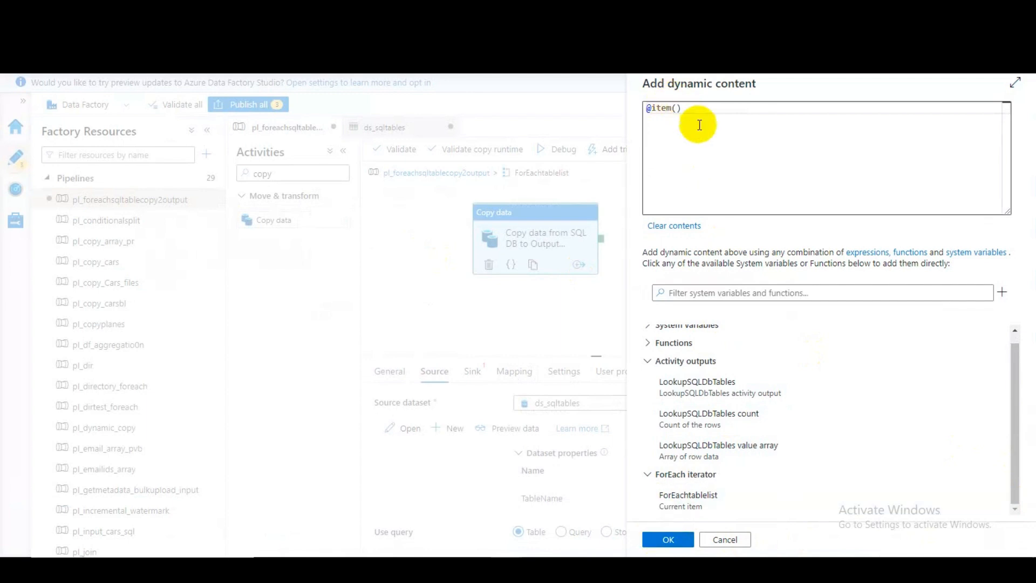
click(693, 108)
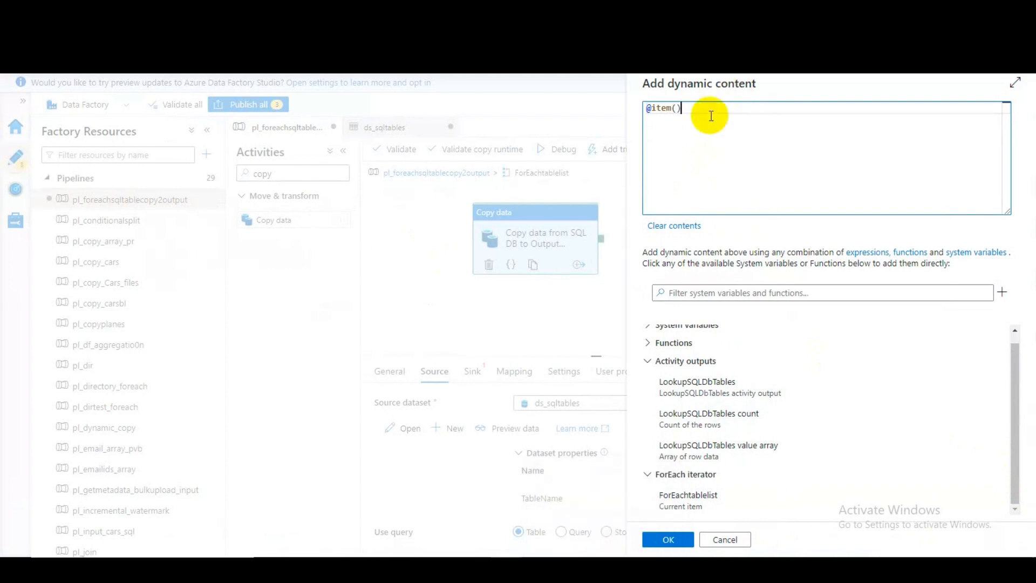
text(.)
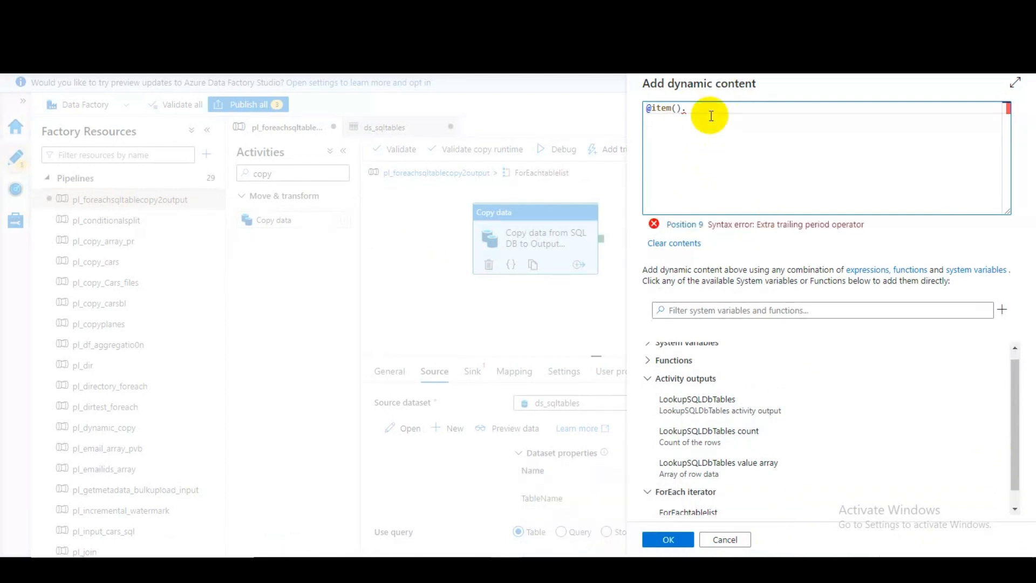
Step: Switch to the untitled Notepad file holding the lookup output and copy the TABLE_NAME key from the first entry of the value array
click(568, 551)
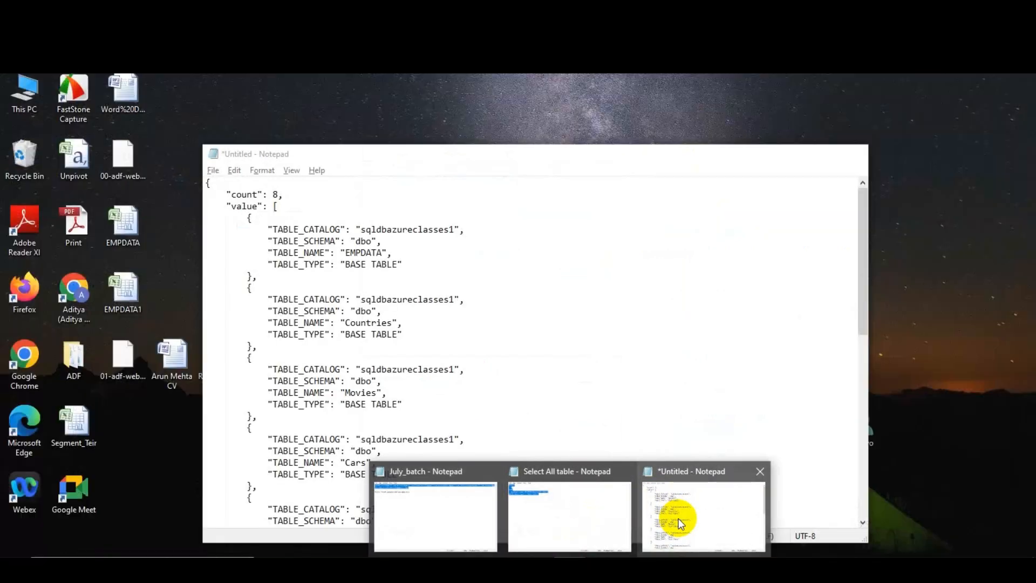
click(678, 518)
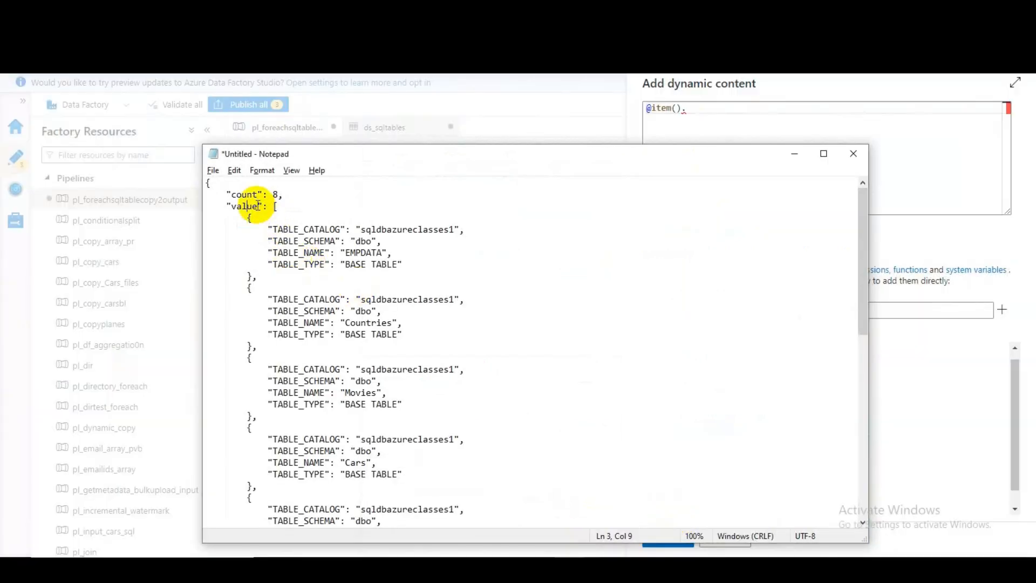
drag(258, 206, 232, 200)
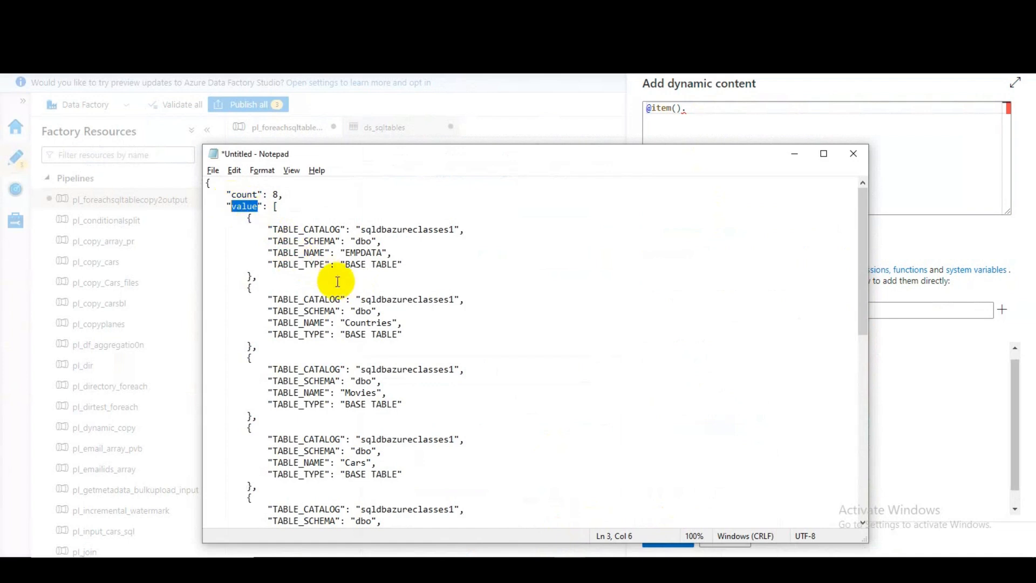
click(274, 252)
drag(274, 251, 322, 255)
key(ctrl+c)
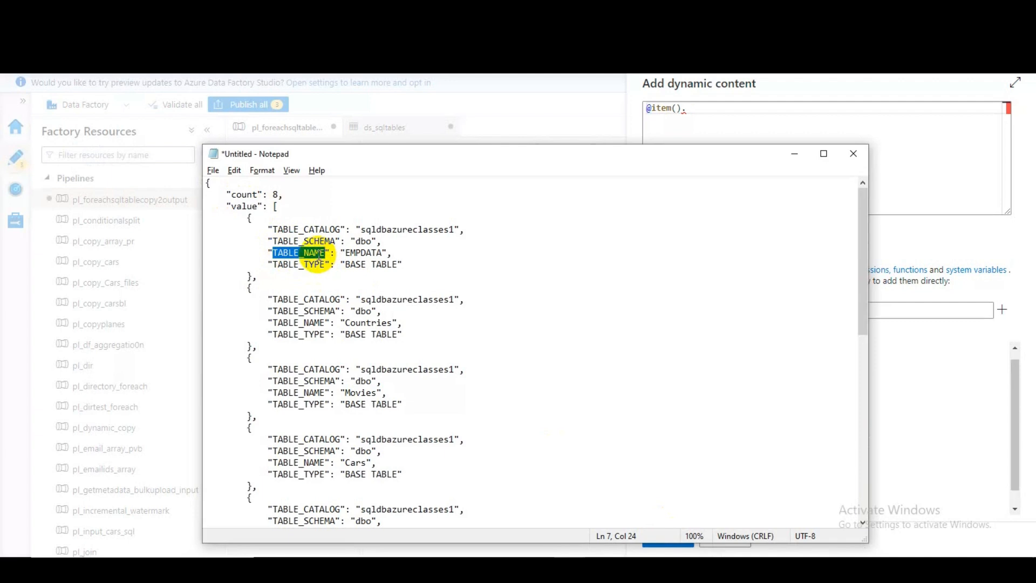
key(alt+Tab)
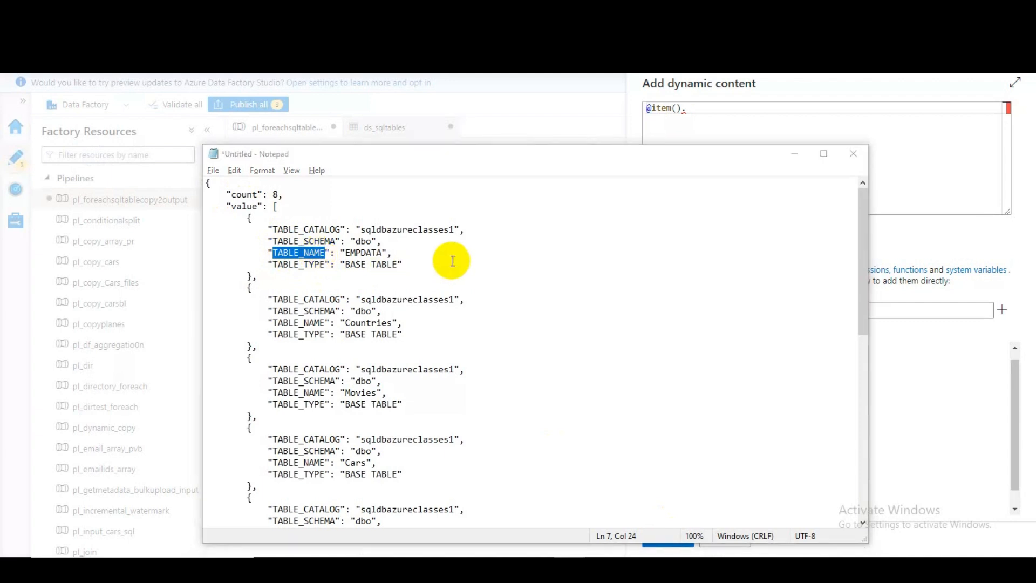
key(alt+Tab)
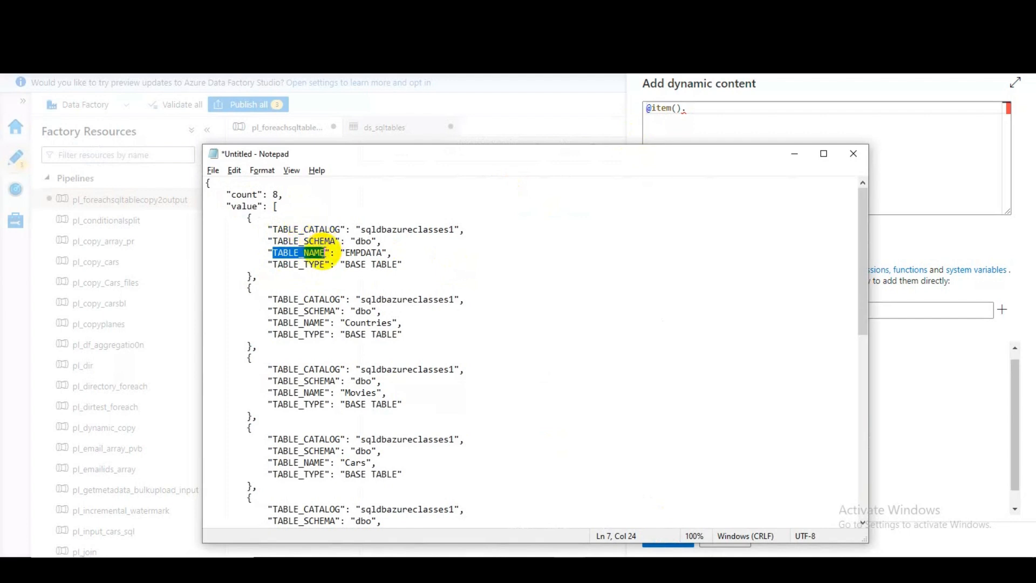
key(alt+Tab)
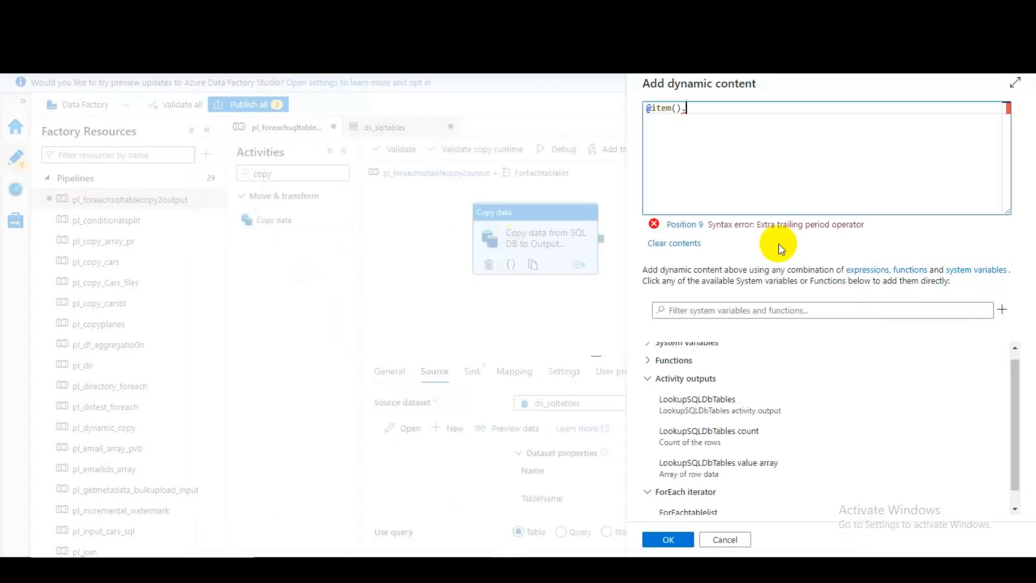
click(703, 106)
key(ctrl+v)
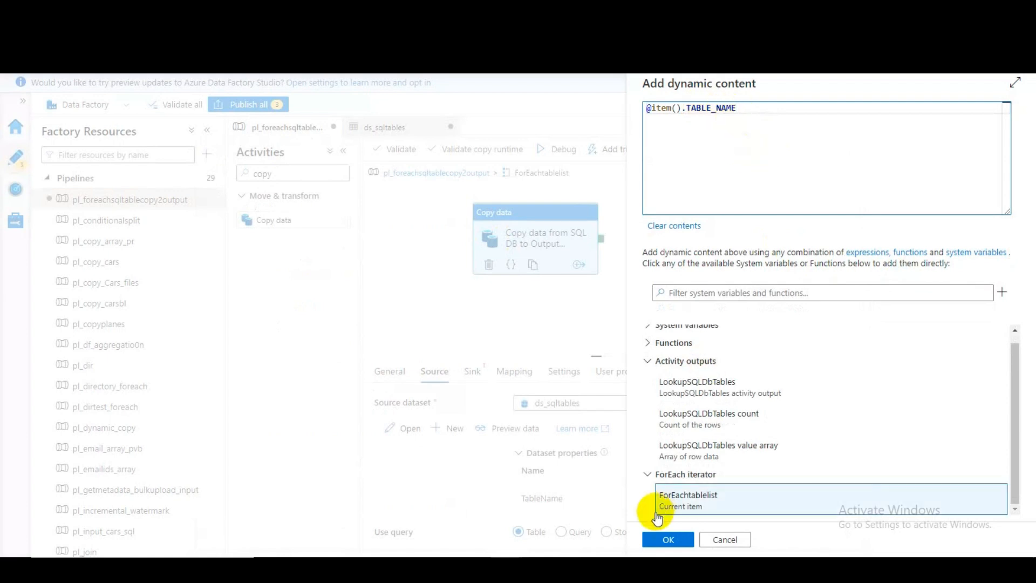
click(667, 540)
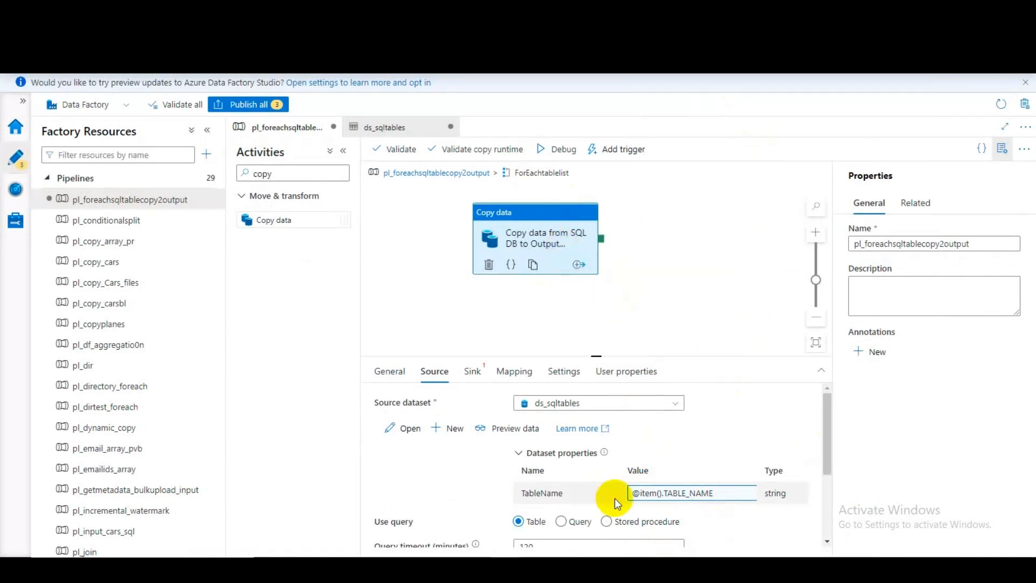
Step: Start creating a new sink dataset for the copy activity
drag(828, 456, 821, 399)
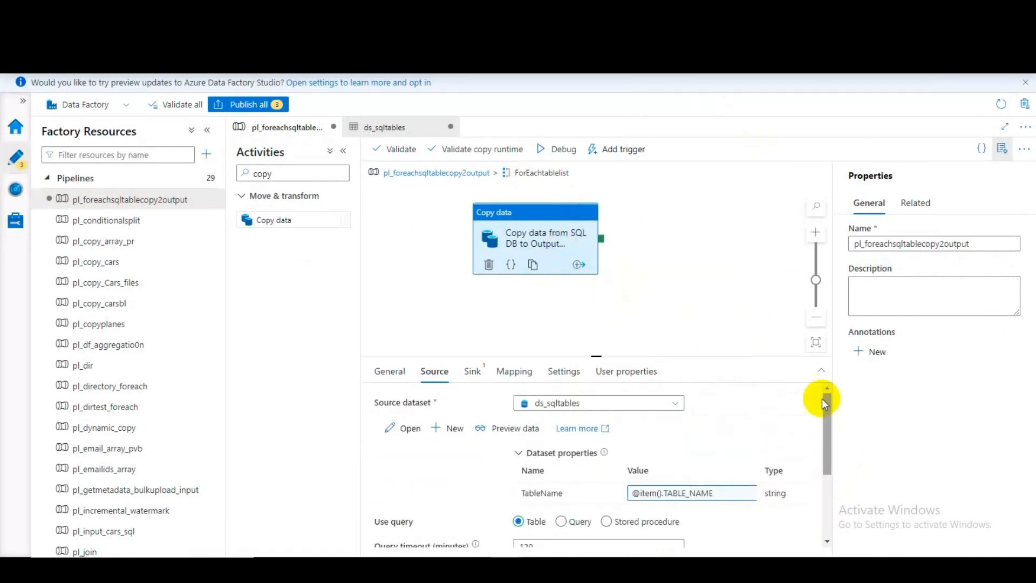
click(472, 373)
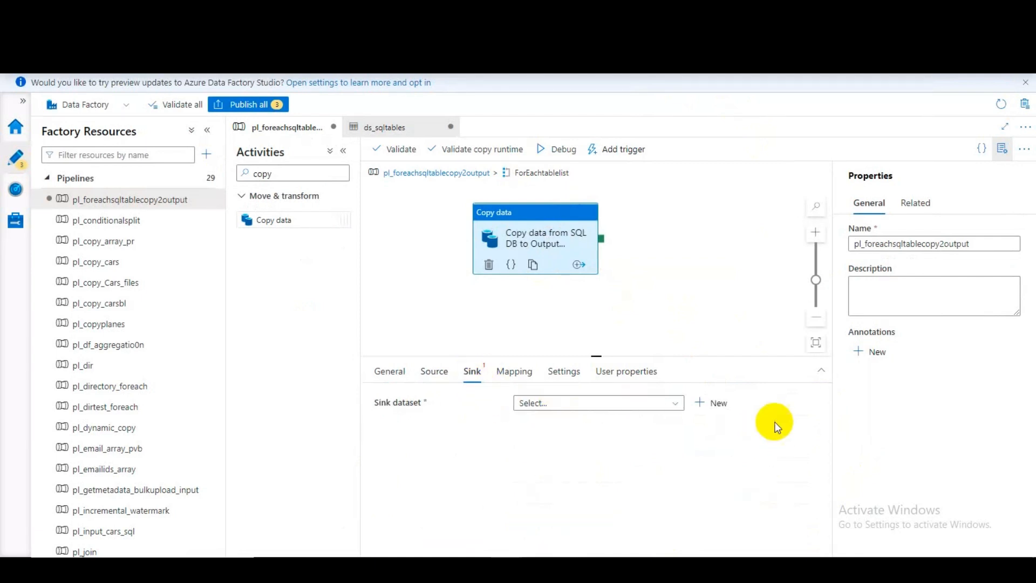
click(708, 402)
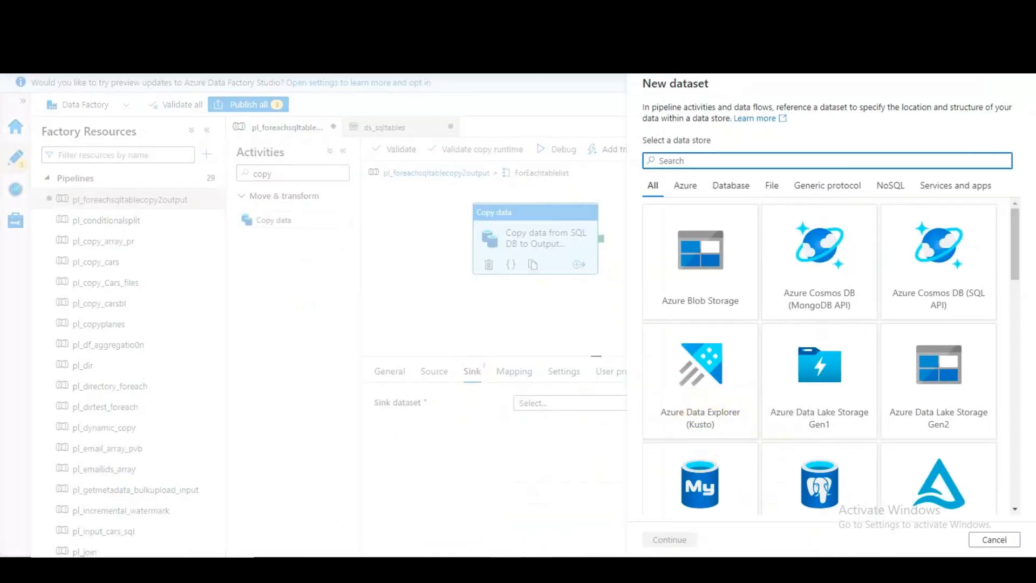
Step: Switch to Excel and review the "data from SQL table" and "output container" notes
click(592, 556)
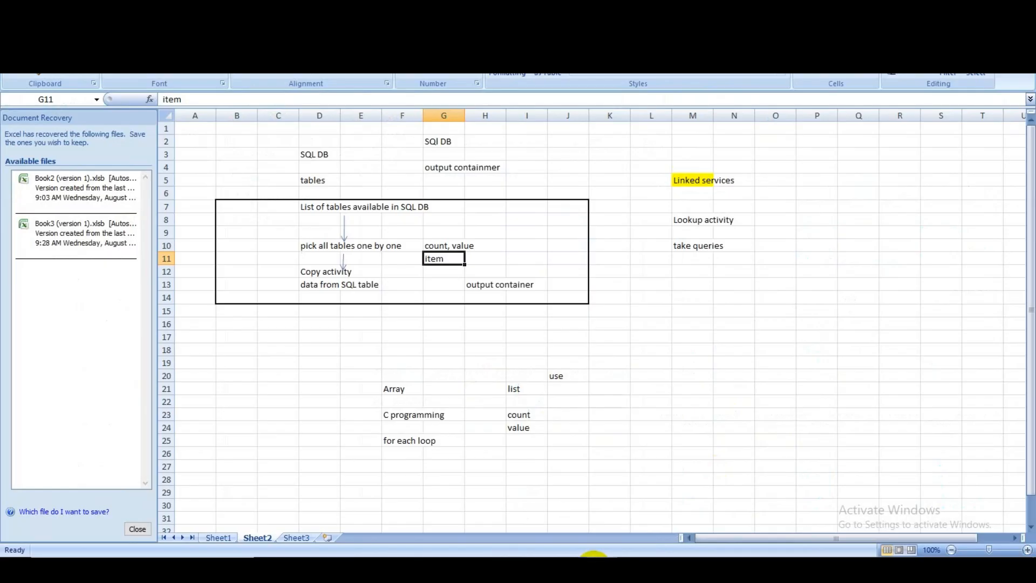
click(351, 284)
click(315, 283)
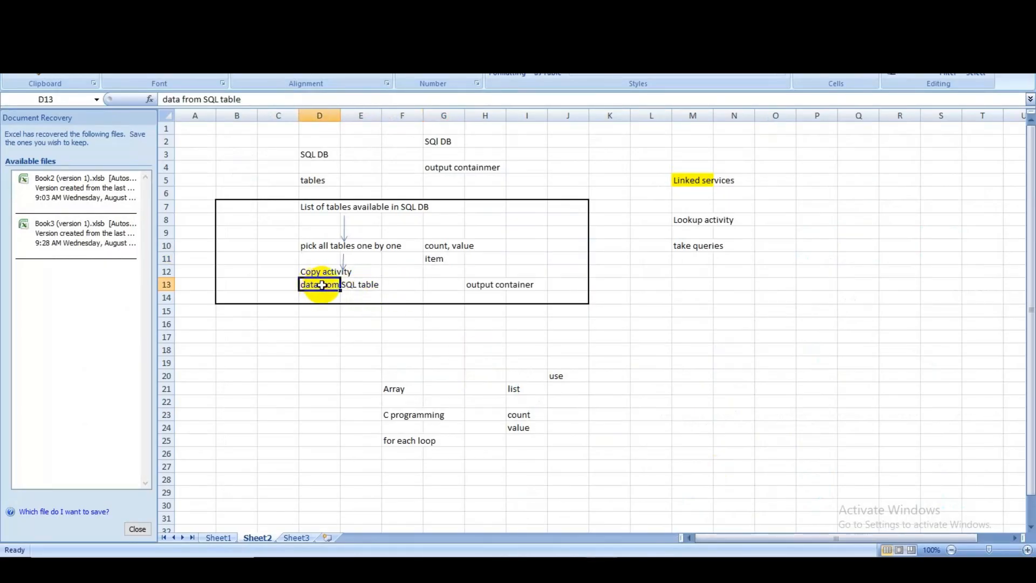
click(486, 286)
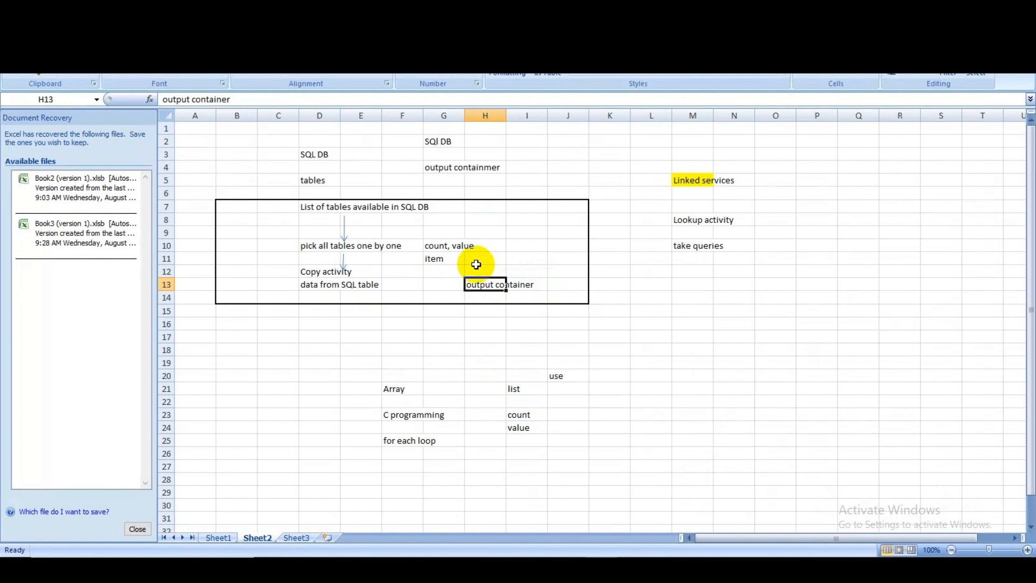
Step: Return to Data Factory and choose Azure Data Lake Storage Gen2 with the DelimitedText format for the sink dataset
key(alt+Tab)
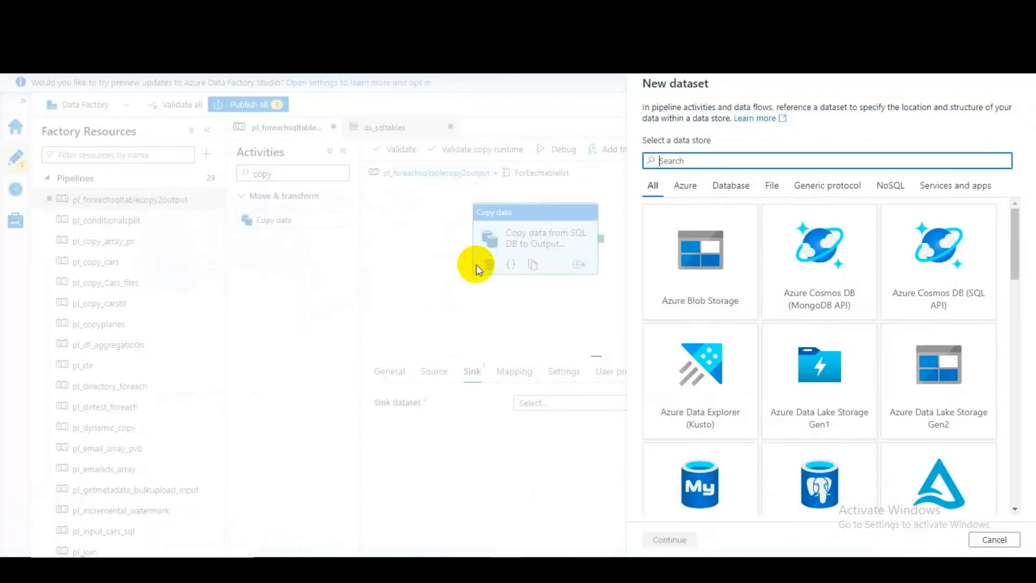
click(964, 372)
click(672, 539)
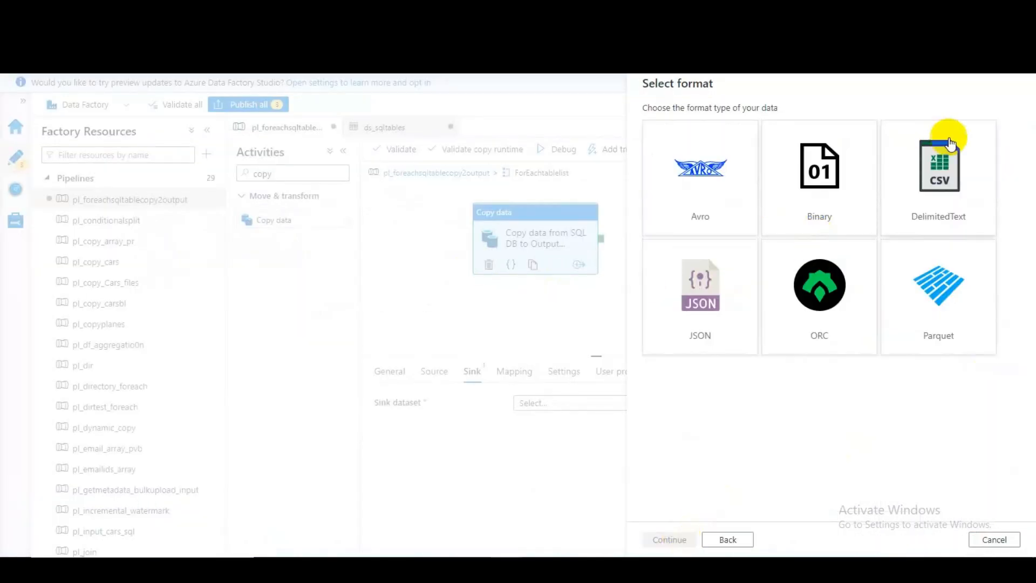
click(950, 143)
click(669, 538)
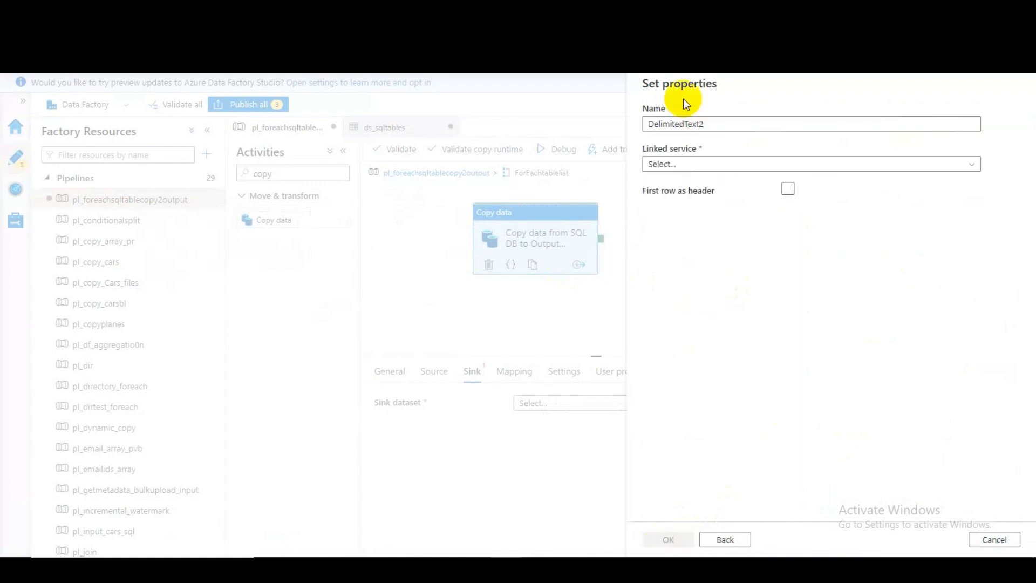
Step: Name the sink dataset ds_sqltables_foreach and select the ls_adlsgen2_1 linked service
click(719, 123)
key(ctrl+a)
key(BackSpace)
text(d)
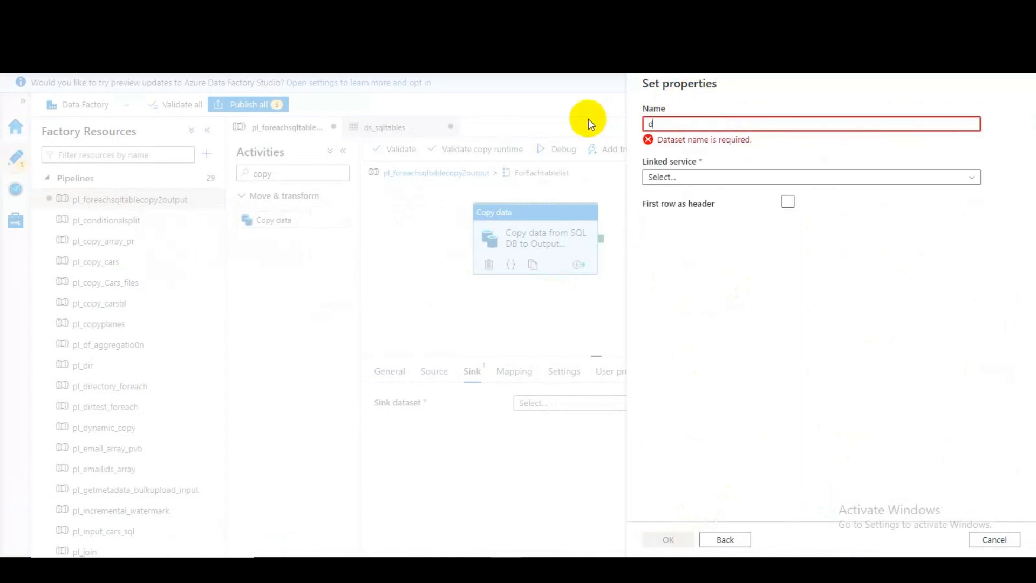
text(s_)
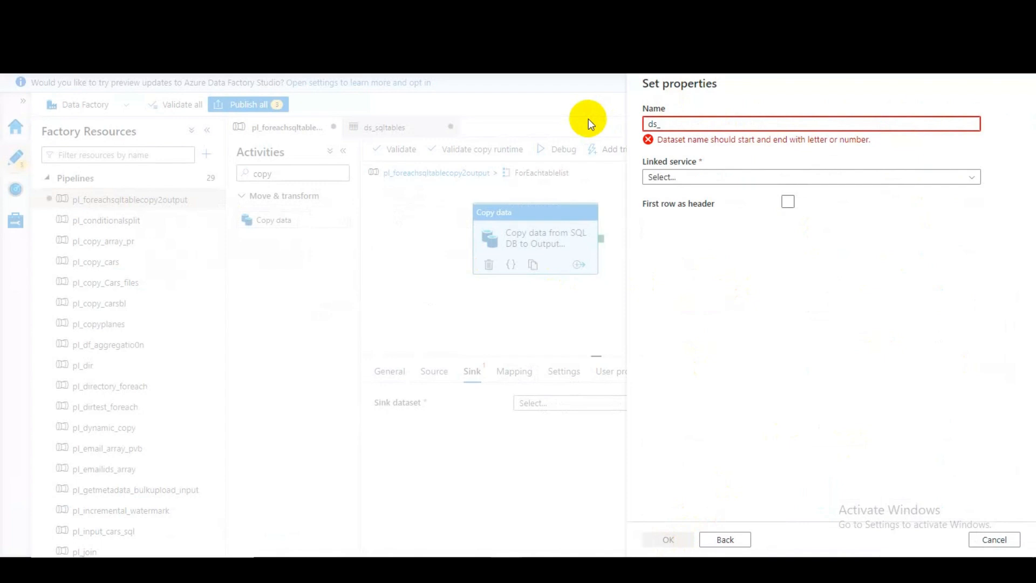
text(sqltables_foreach)
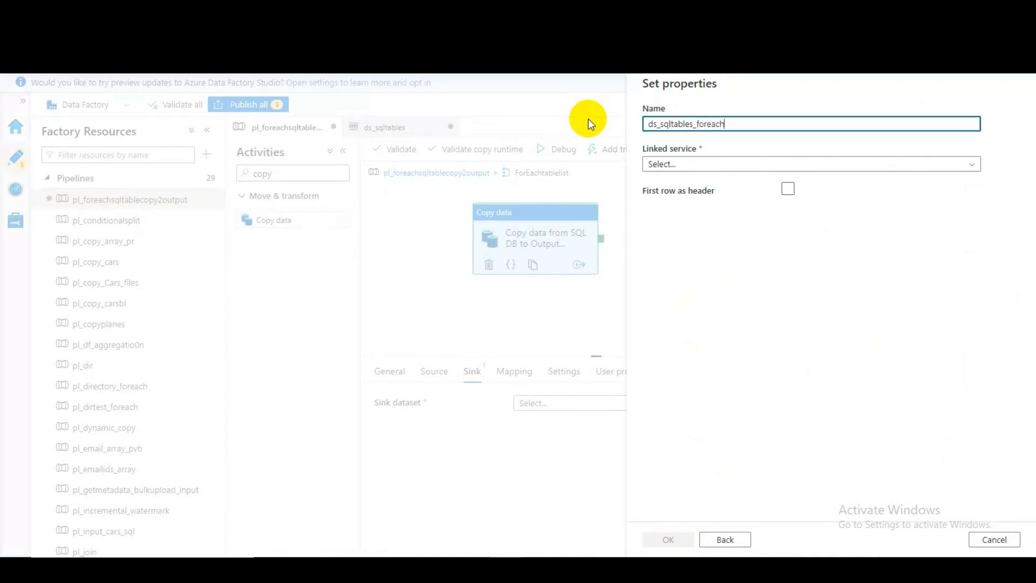
click(659, 165)
click(685, 270)
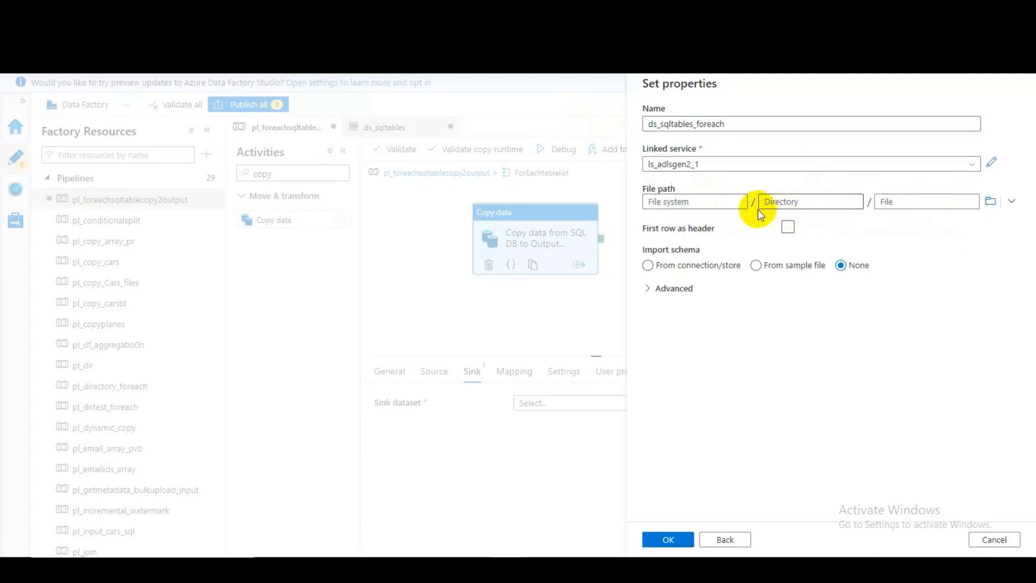
Step: Set the sink dataset's file path to the output container and enable first row as header
click(990, 201)
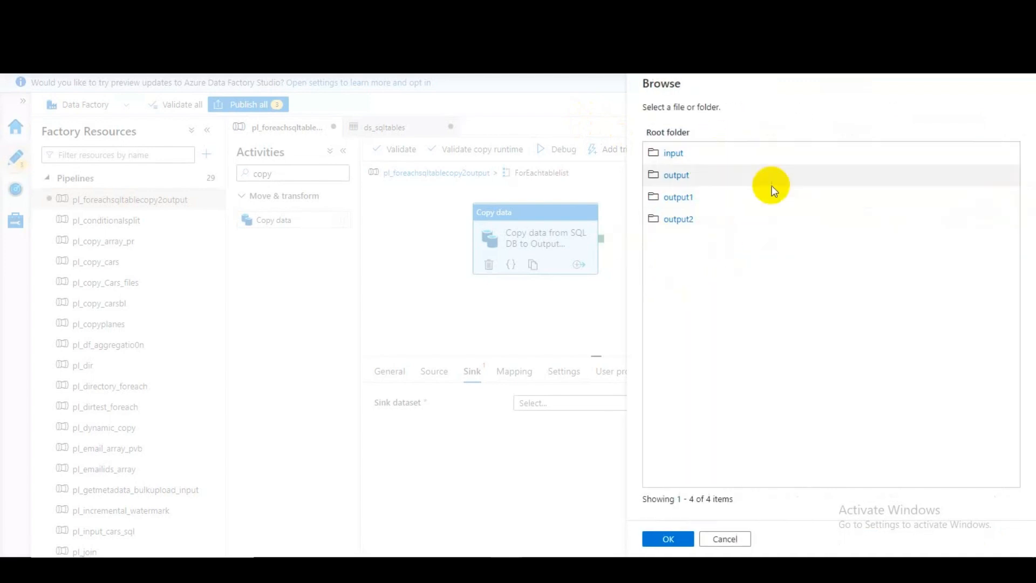
click(674, 172)
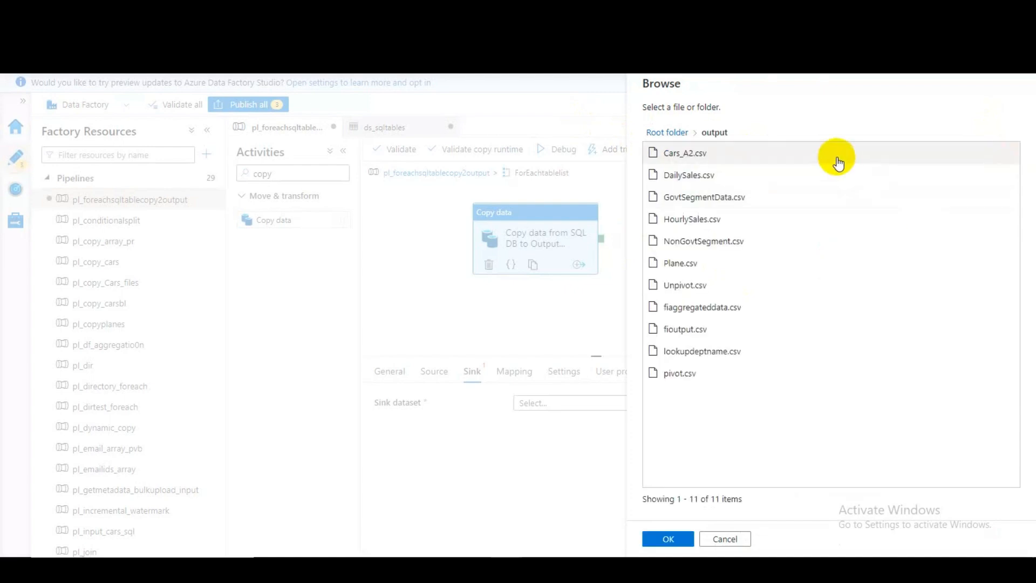
click(669, 539)
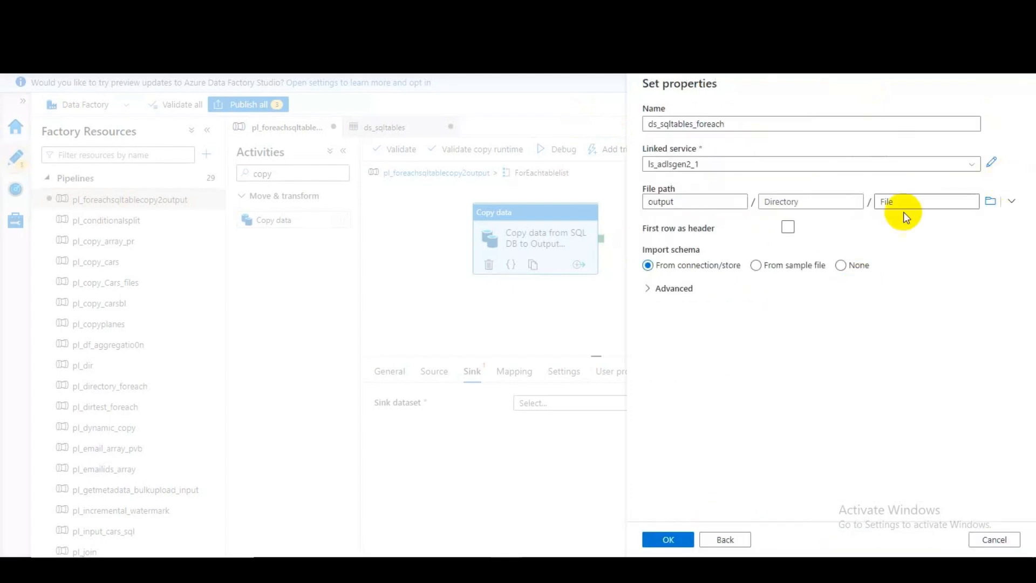
click(815, 201)
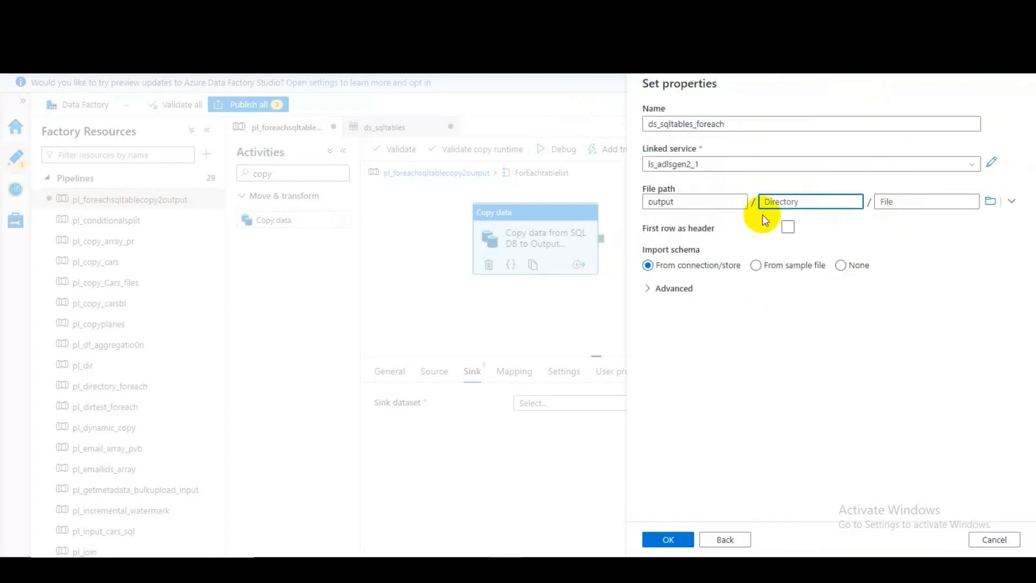
click(692, 200)
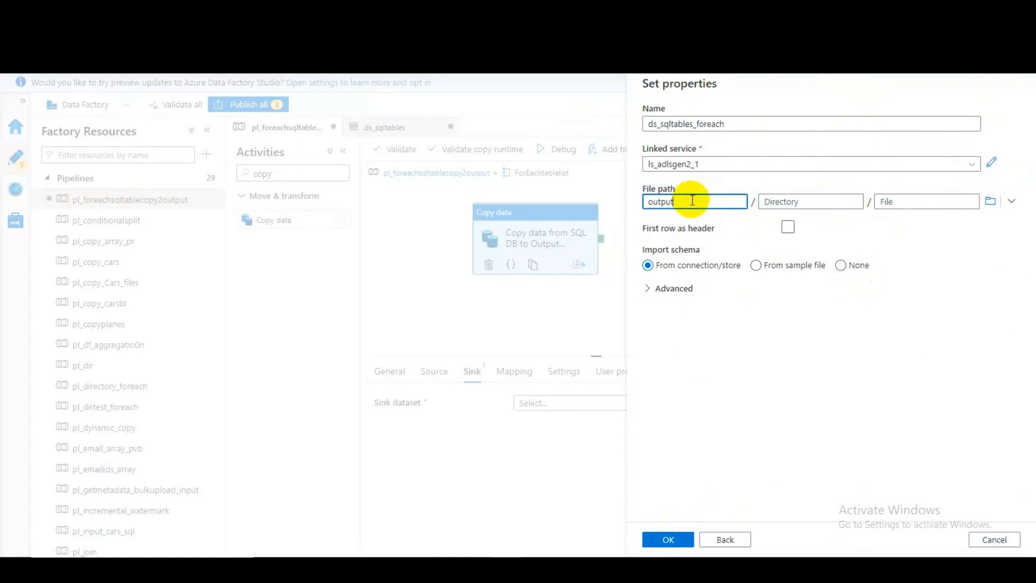
click(990, 201)
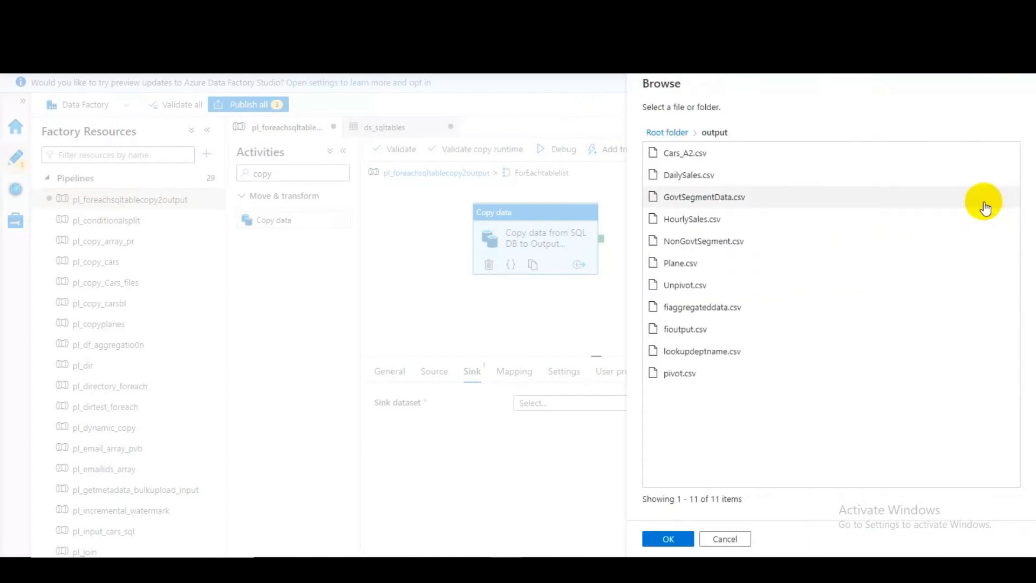
click(668, 539)
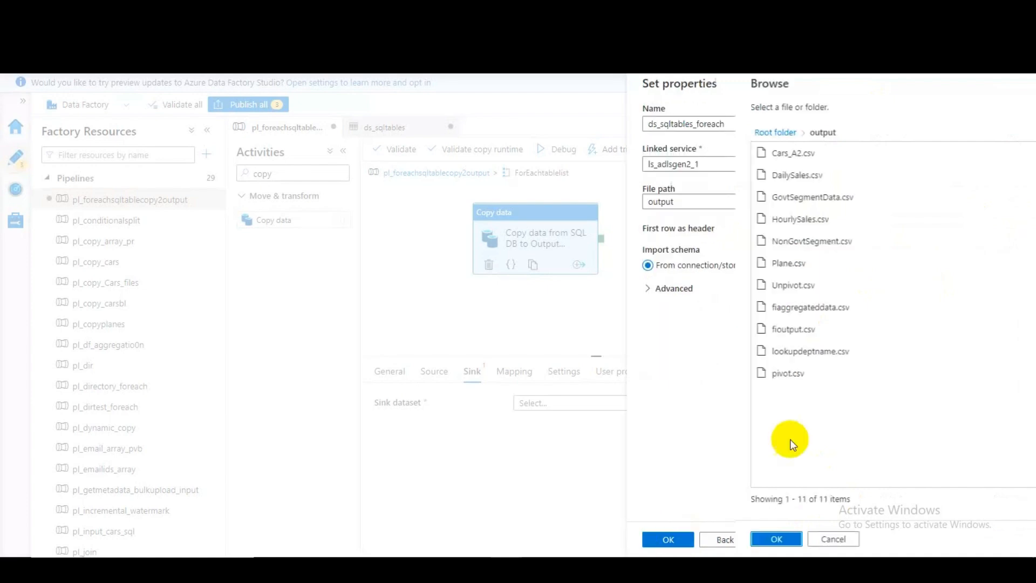
click(787, 227)
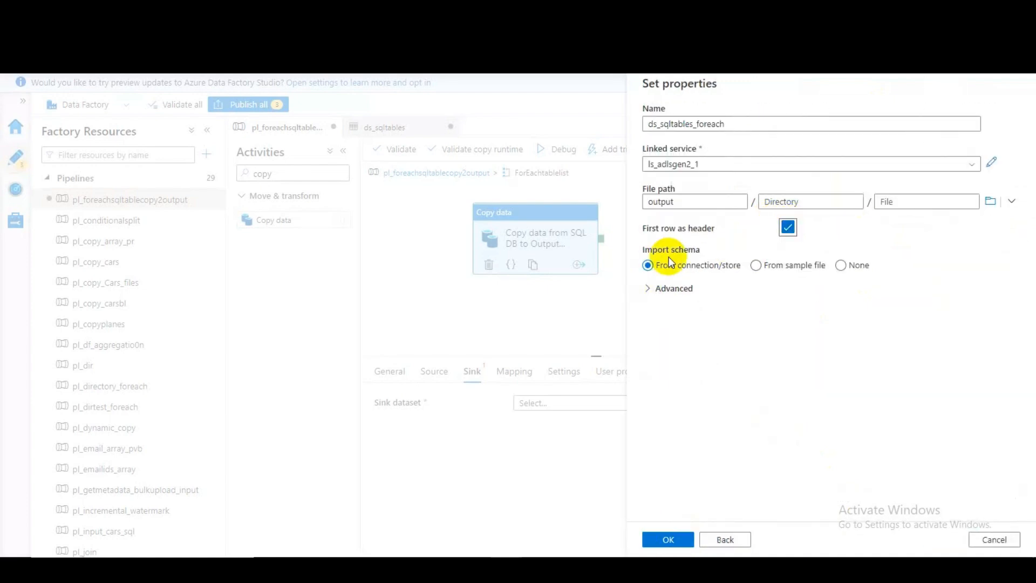
Step: Set the sink dataset's schema import to None and create the dataset
click(847, 271)
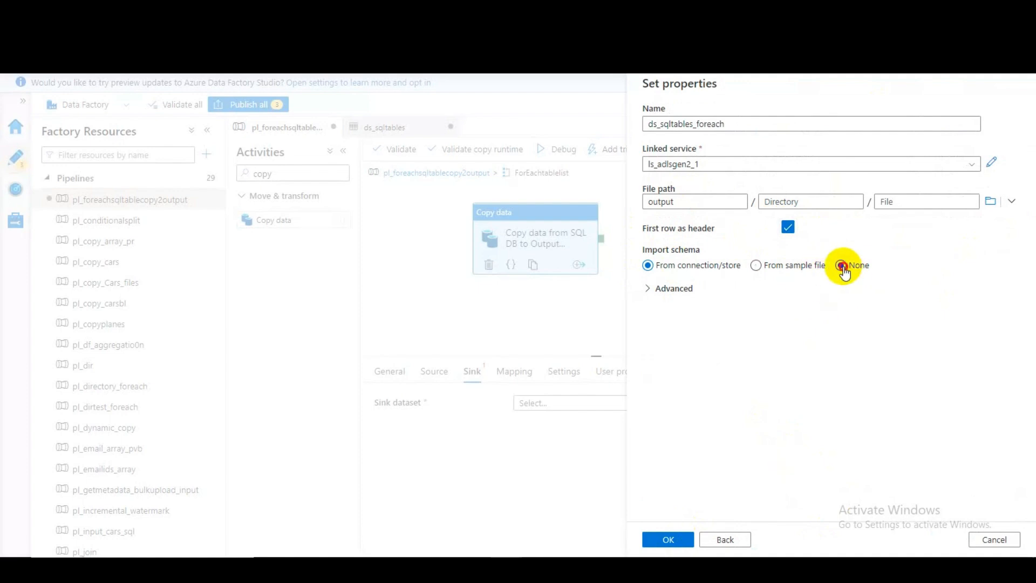
click(843, 268)
click(667, 539)
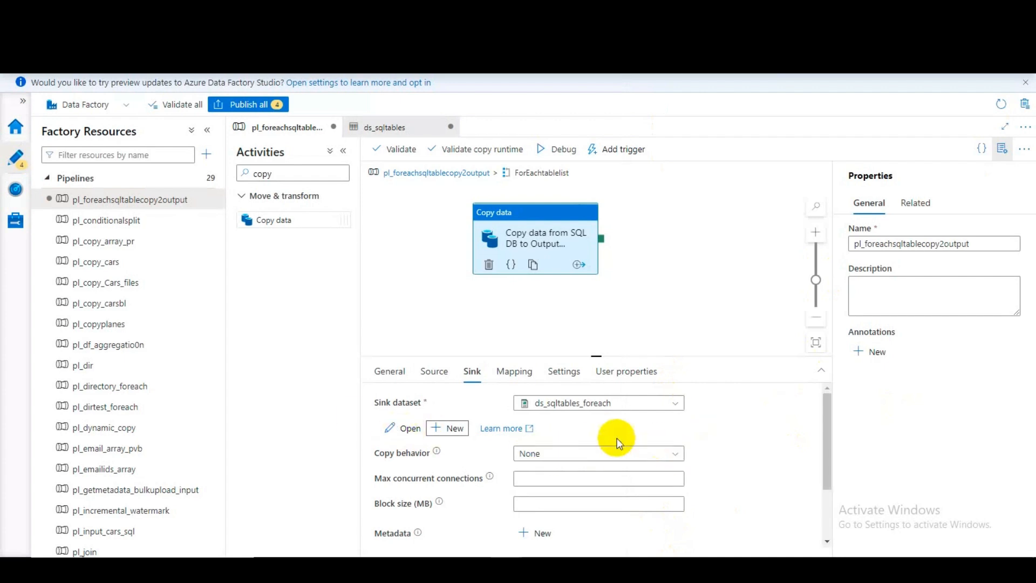
Step: Open the ds_sqltables_foreach sink dataset and review its connection settings
click(388, 424)
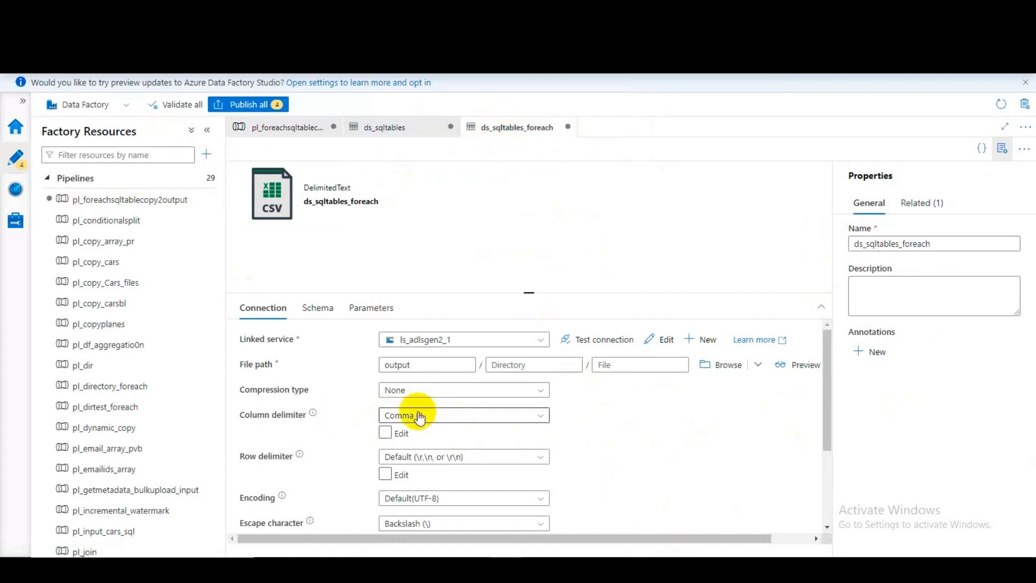
scroll(513, 485, down, 3)
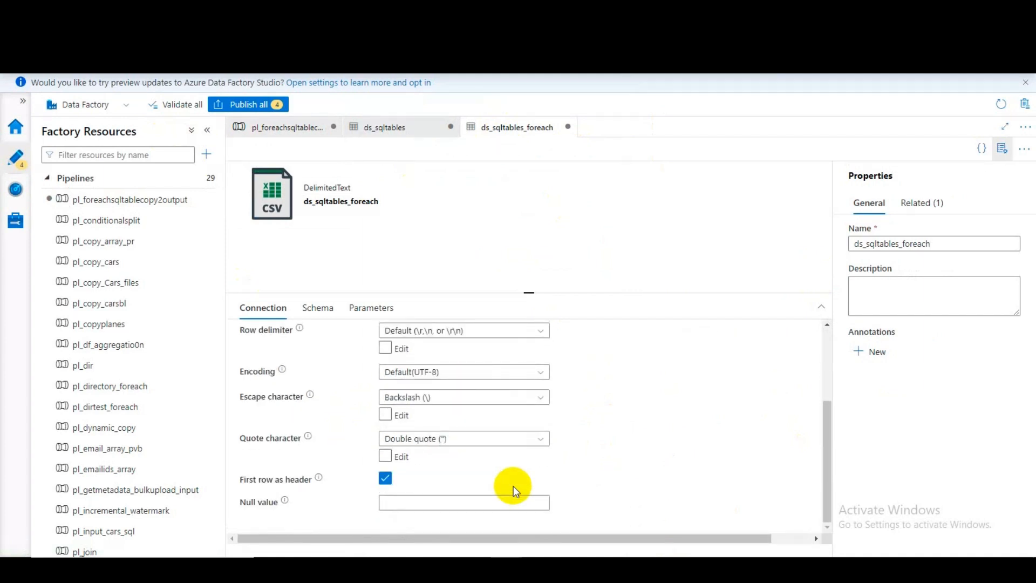
scroll(513, 485, up, 5)
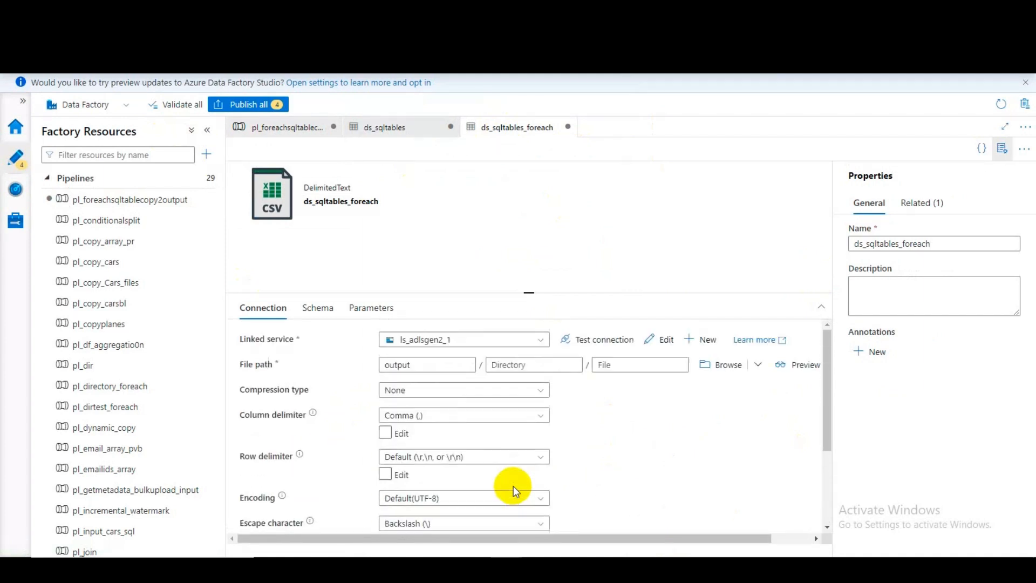
scroll(512, 486, down, 3)
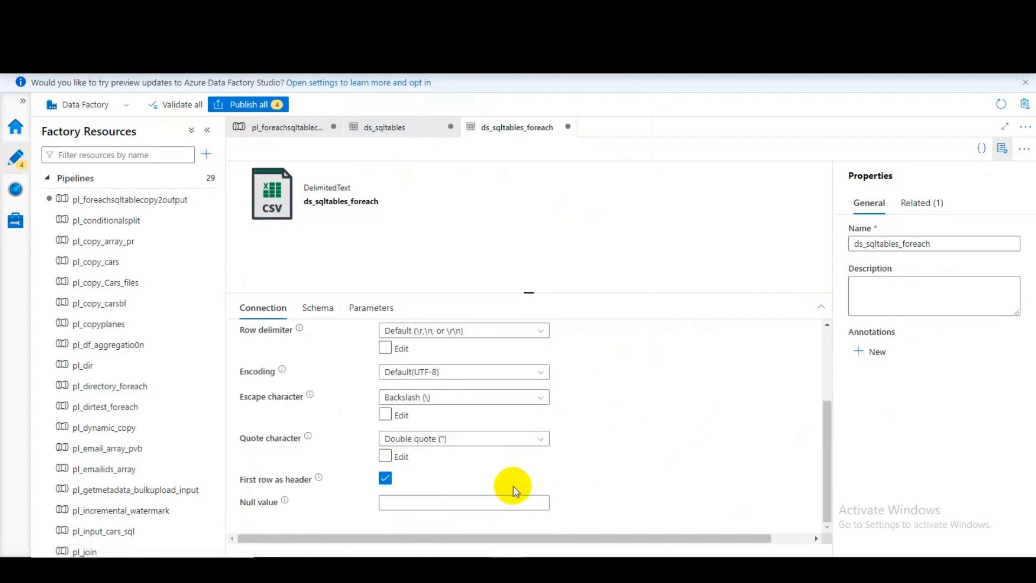
scroll(513, 486, up, 3)
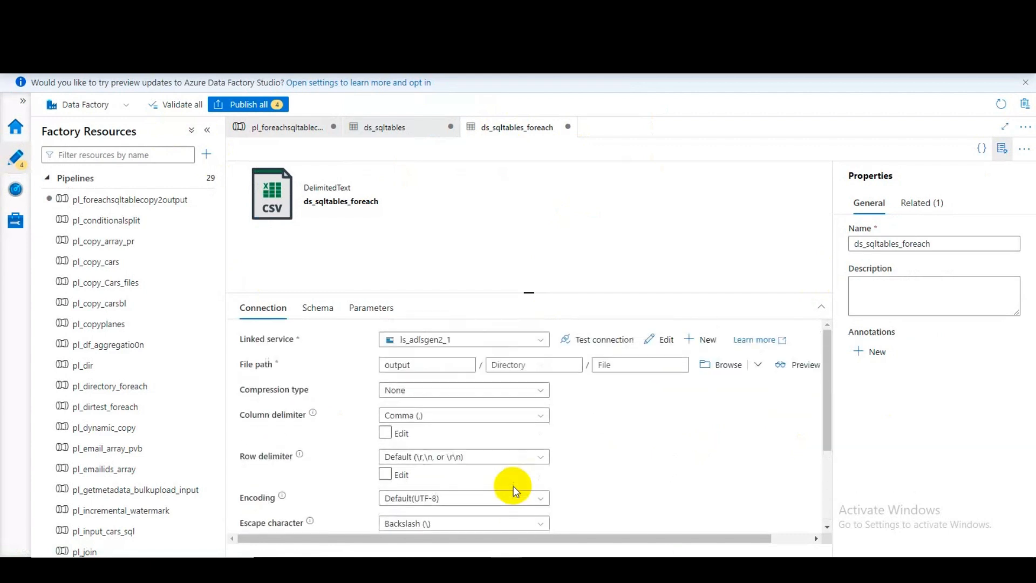
click(537, 366)
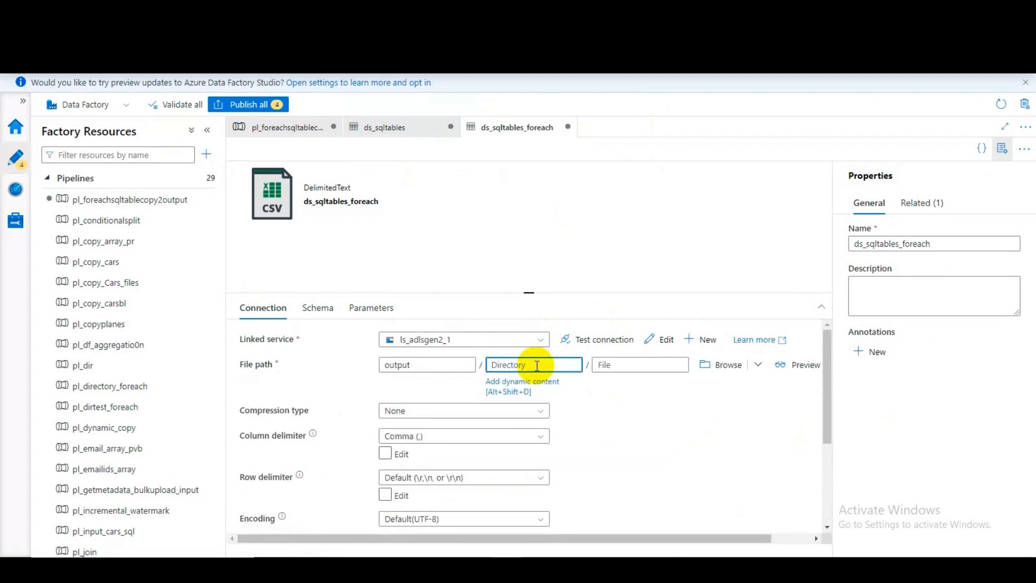
click(502, 384)
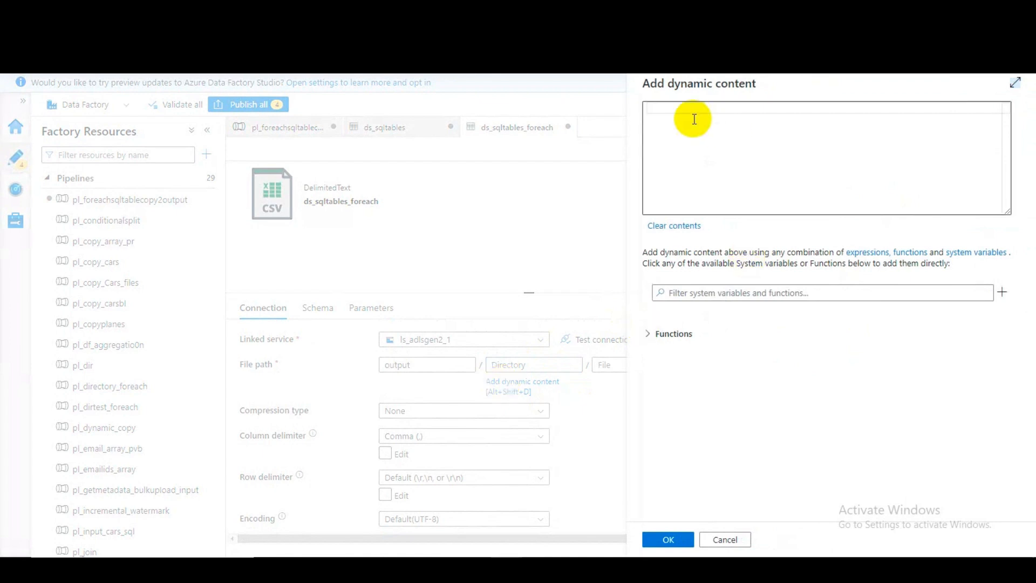
click(730, 540)
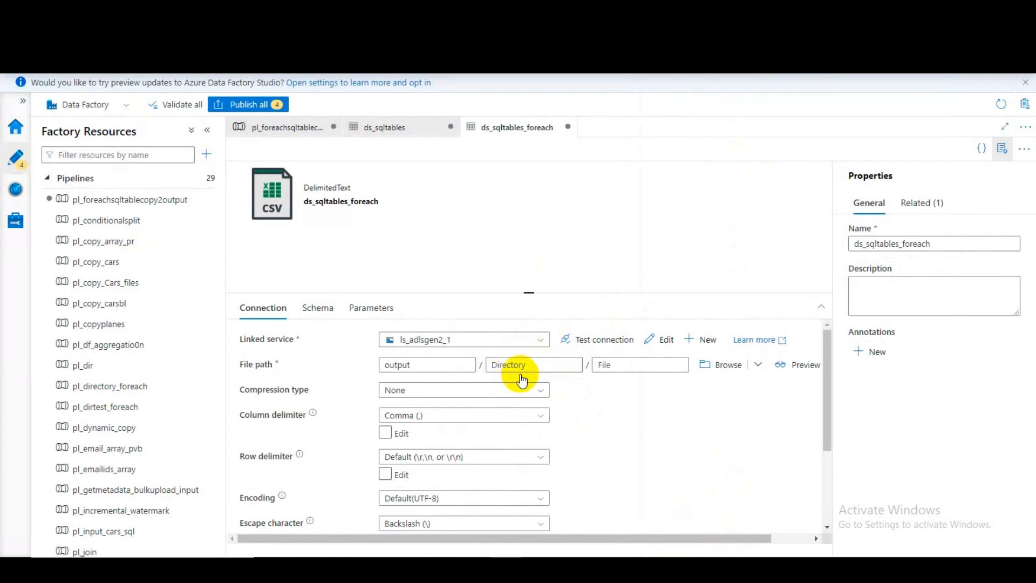
scroll(487, 425, down, 3)
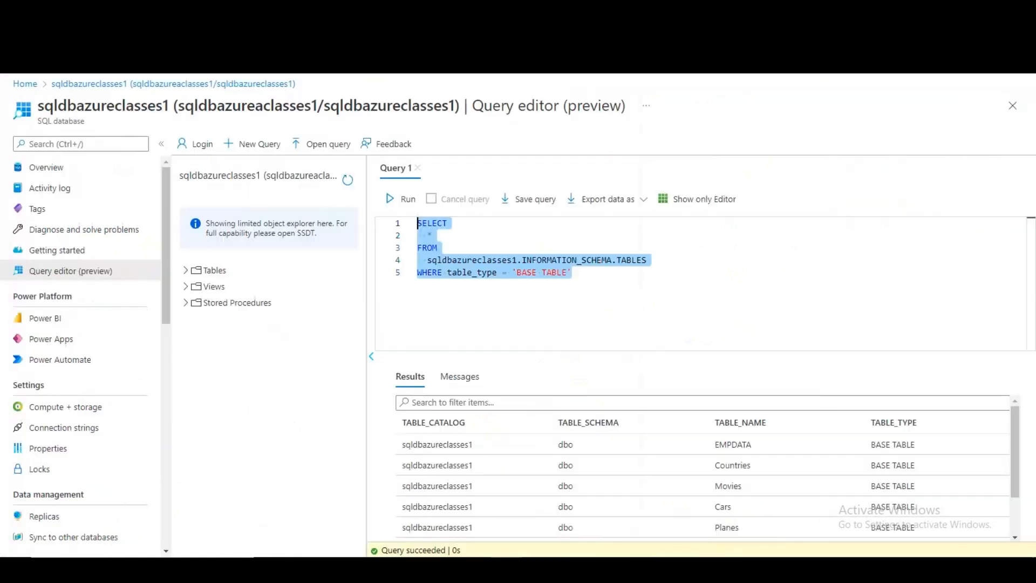
Step: Switch to the Azure portal, discard the unsaved query, and open the output container of the saazureclasses1 storage account
click(25, 85)
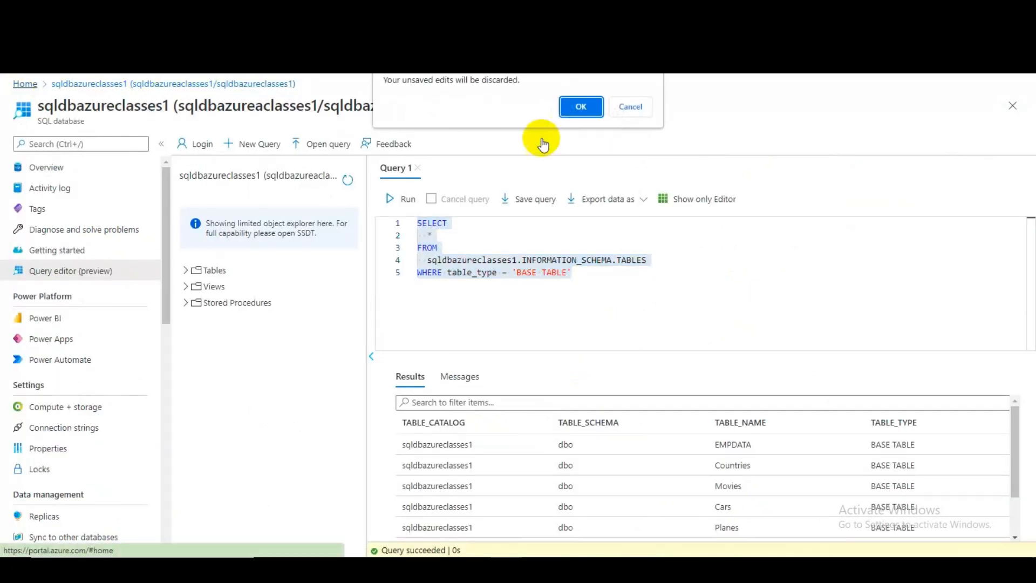
click(578, 111)
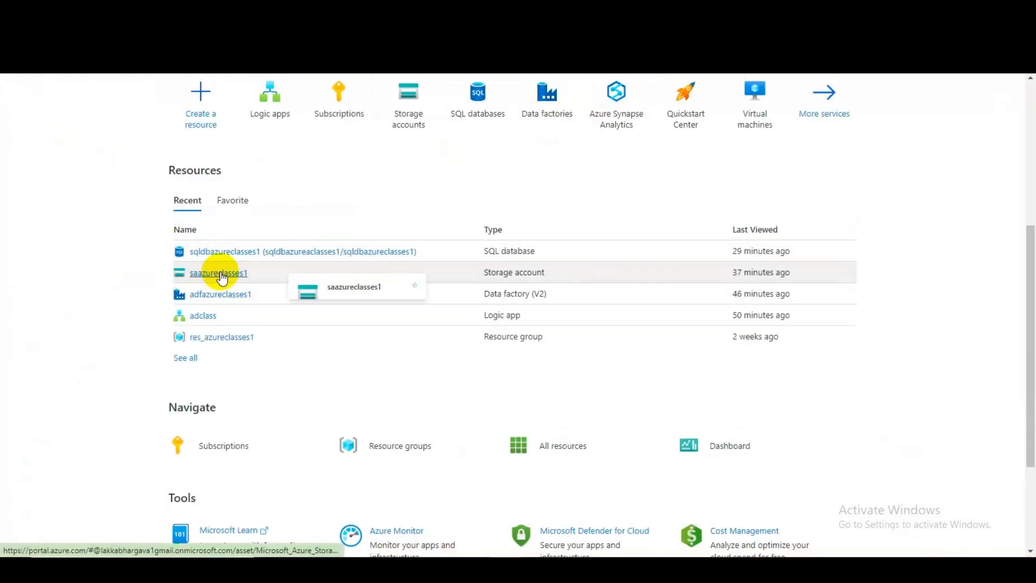
click(219, 272)
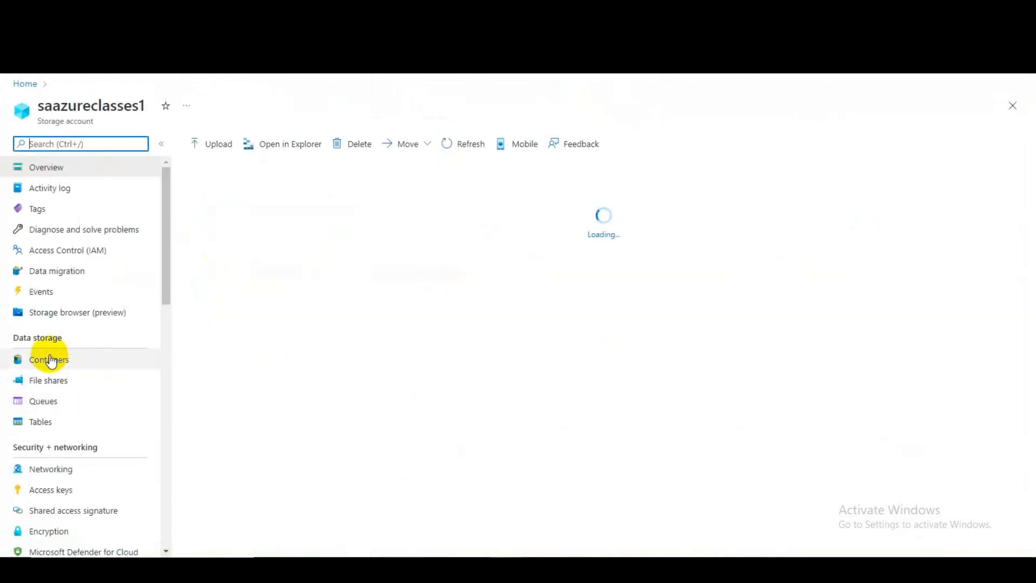
click(47, 358)
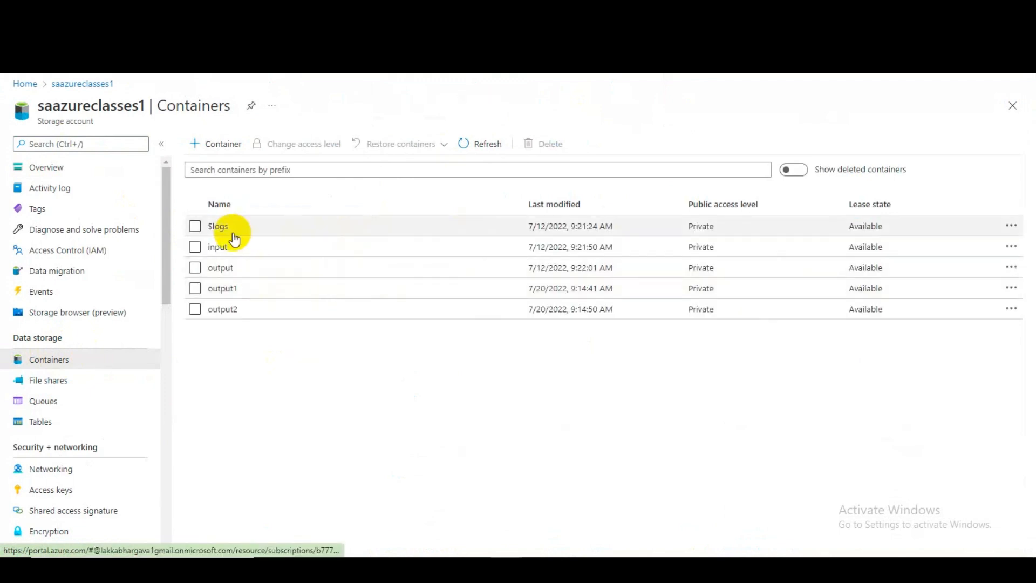
click(216, 267)
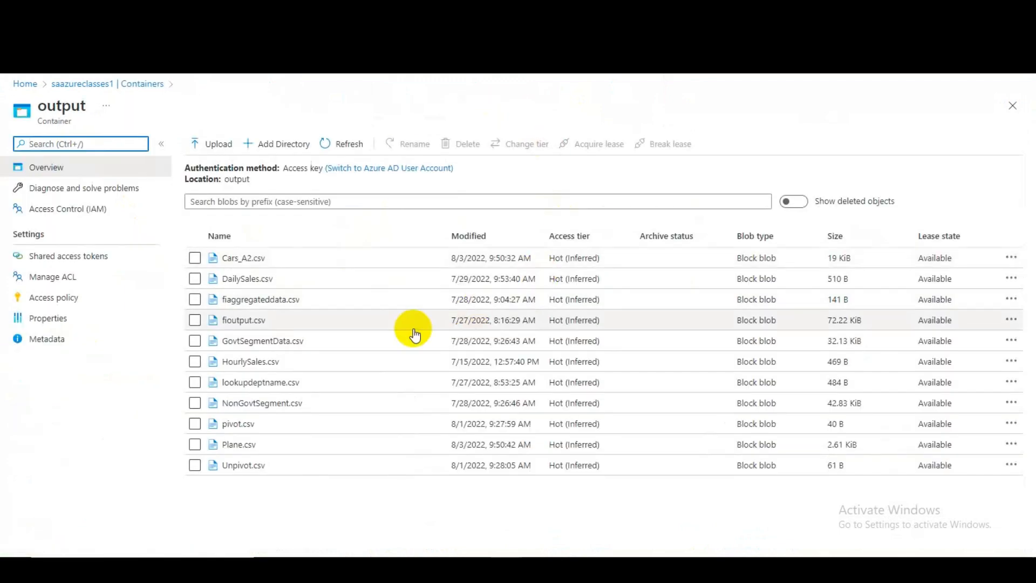
Step: Add a directory named Foreach to the output container
click(275, 144)
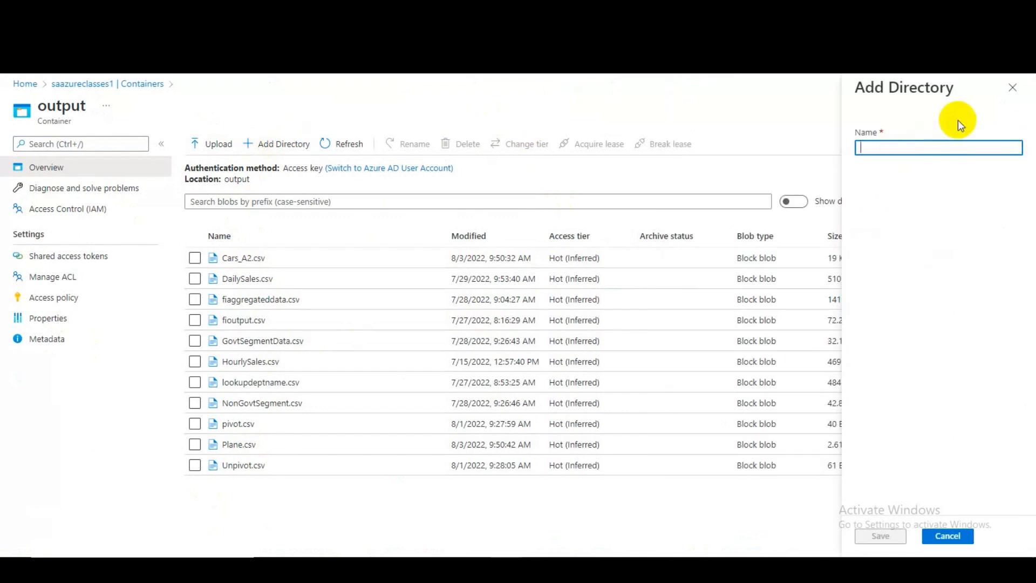
text(Foreach)
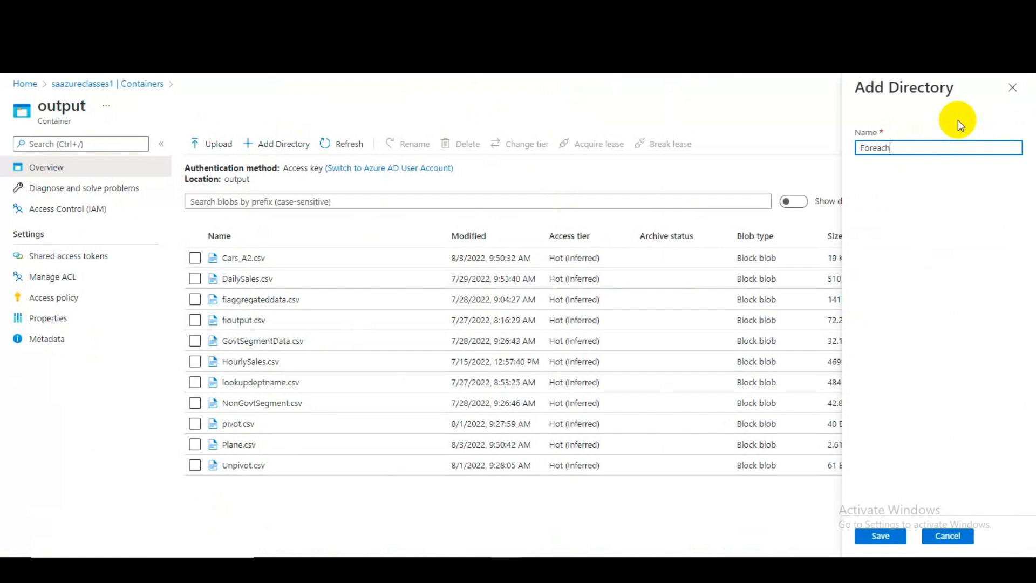
click(880, 536)
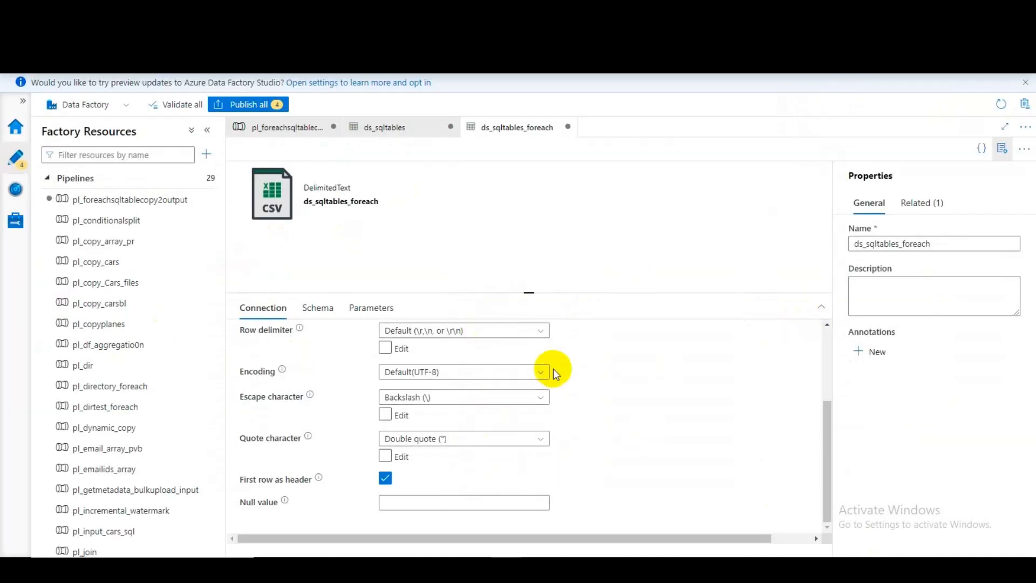
Step: Return to Data Factory and set the ds_sqltables_foreach file path to the Foreach directory in the output container
scroll(552, 368, up, 3)
scroll(552, 368, up, 1)
click(519, 360)
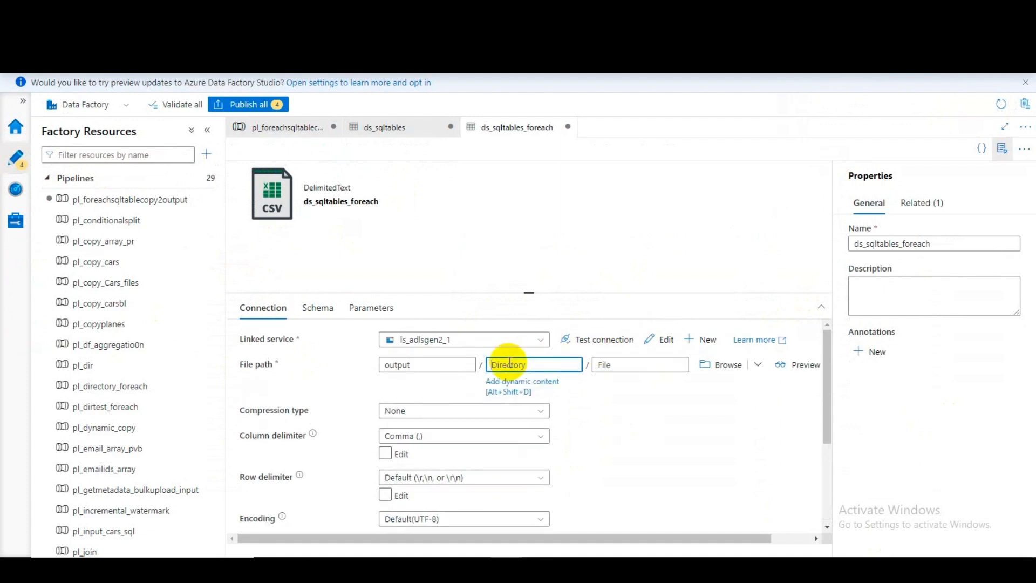
click(720, 367)
double_click(679, 175)
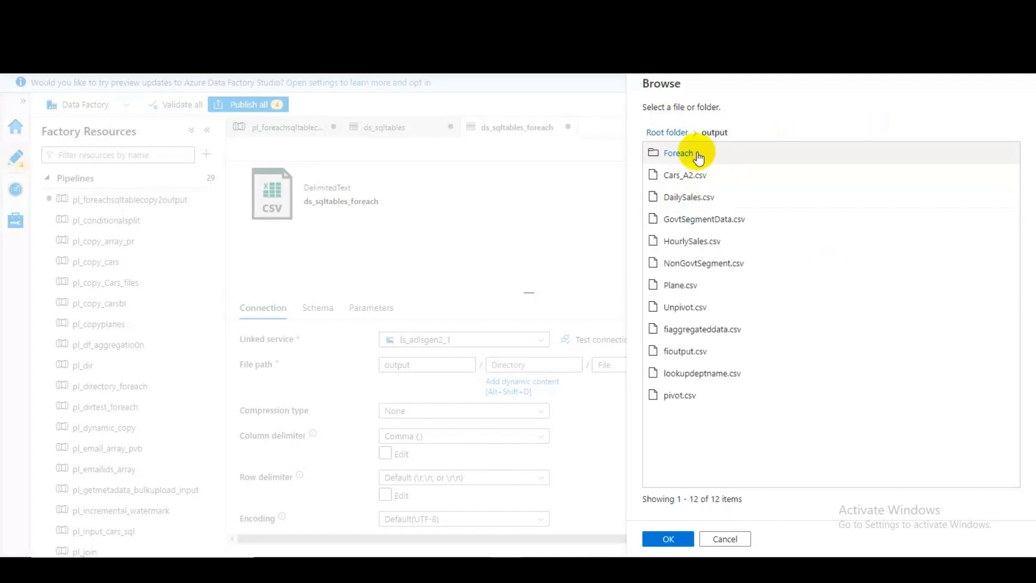
double_click(692, 155)
click(668, 538)
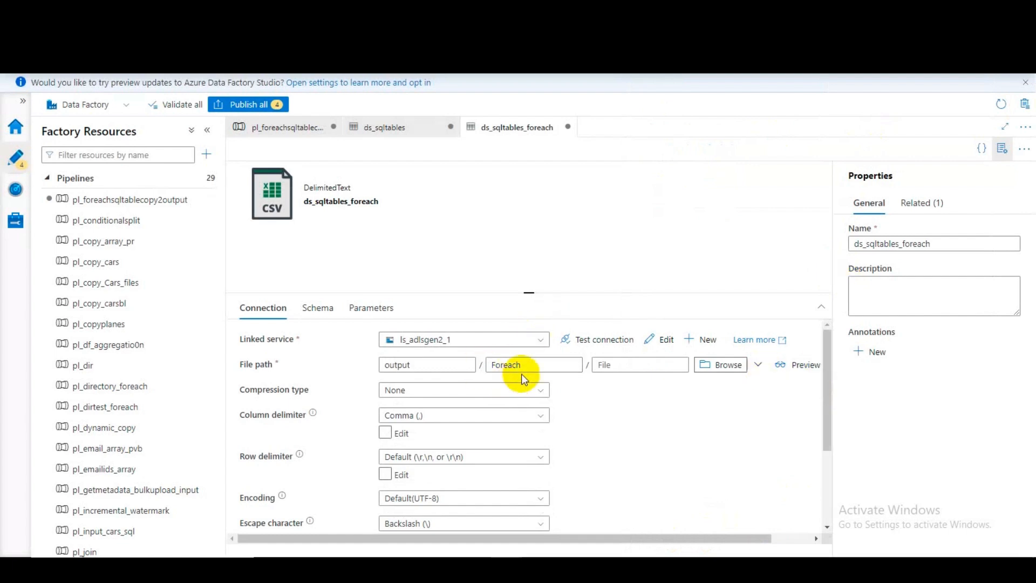
Step: Review the sink dataset's file field, connection options, schema and parameters
click(622, 367)
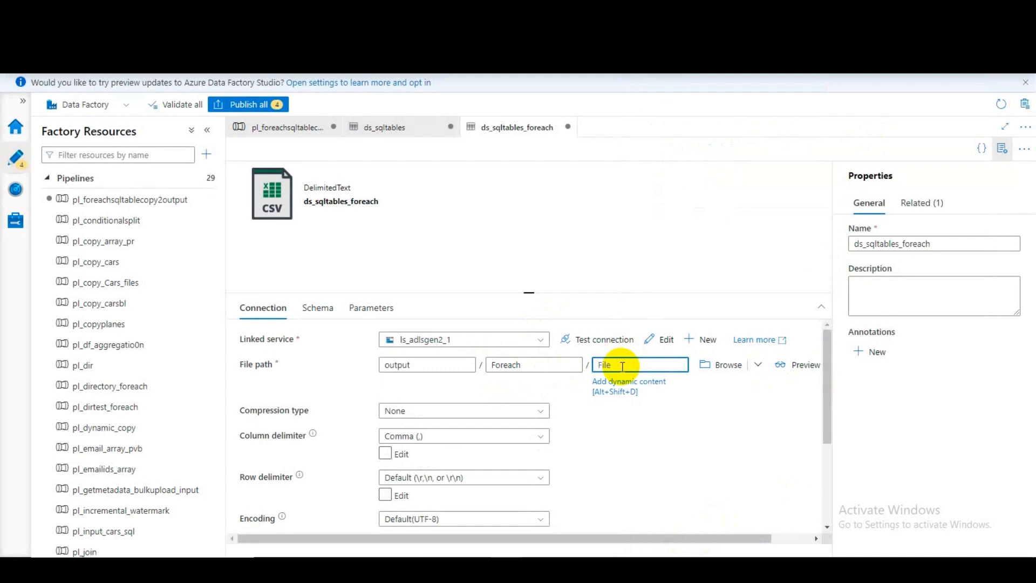
click(695, 436)
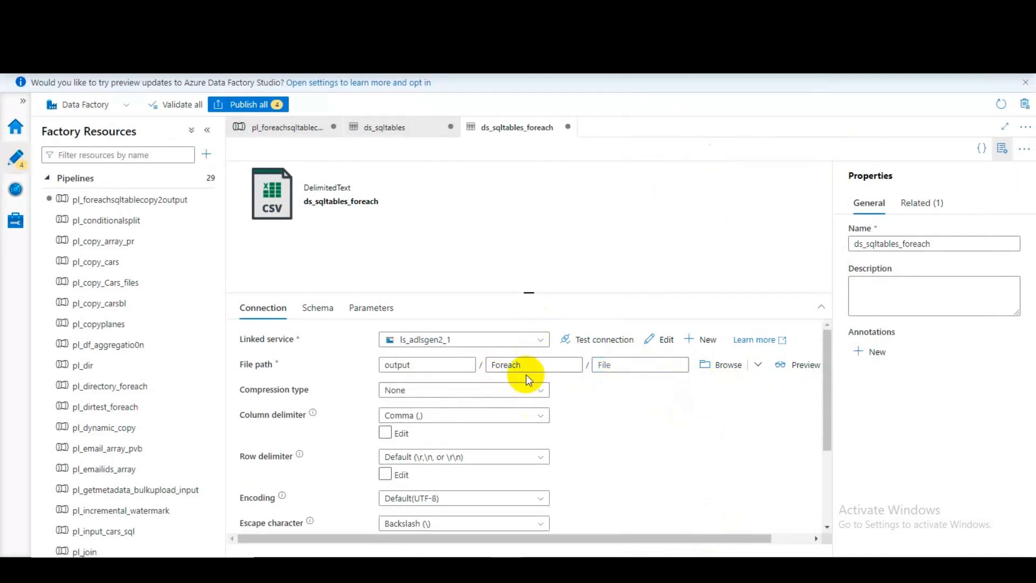
scroll(604, 445, down, 3)
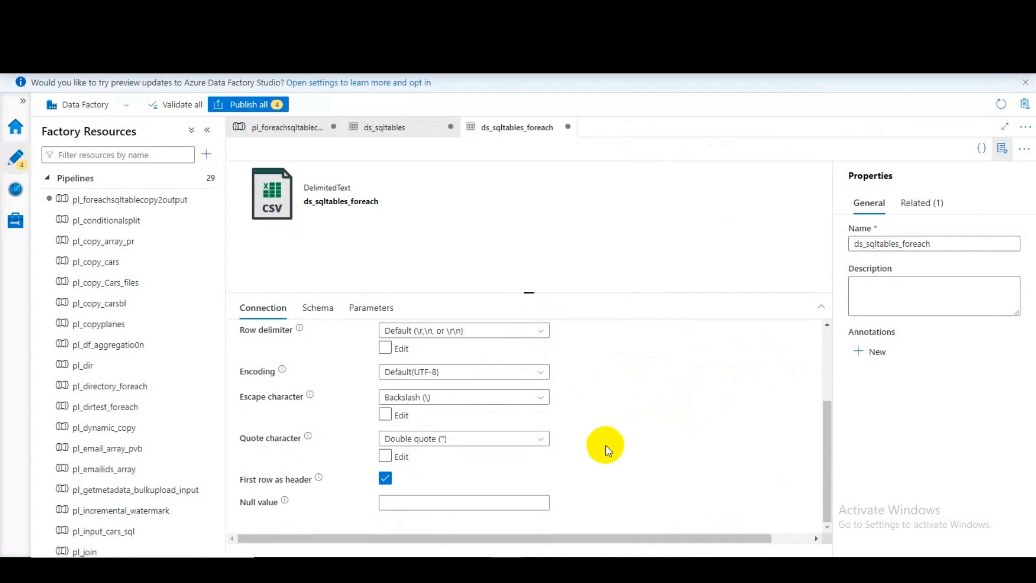
scroll(606, 445, up, 3)
scroll(606, 444, down, 3)
scroll(605, 444, up, 3)
click(319, 308)
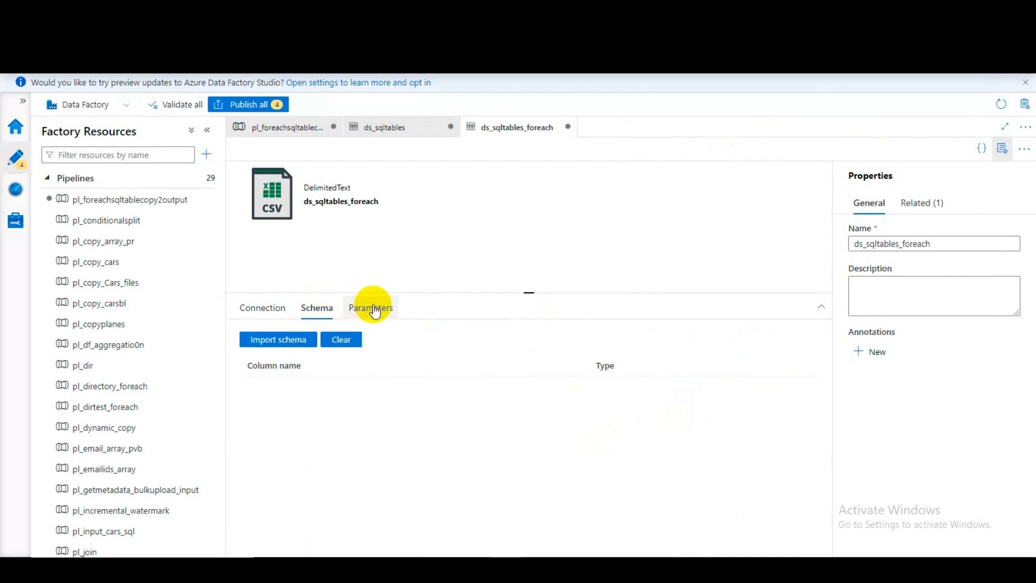
click(372, 308)
click(258, 312)
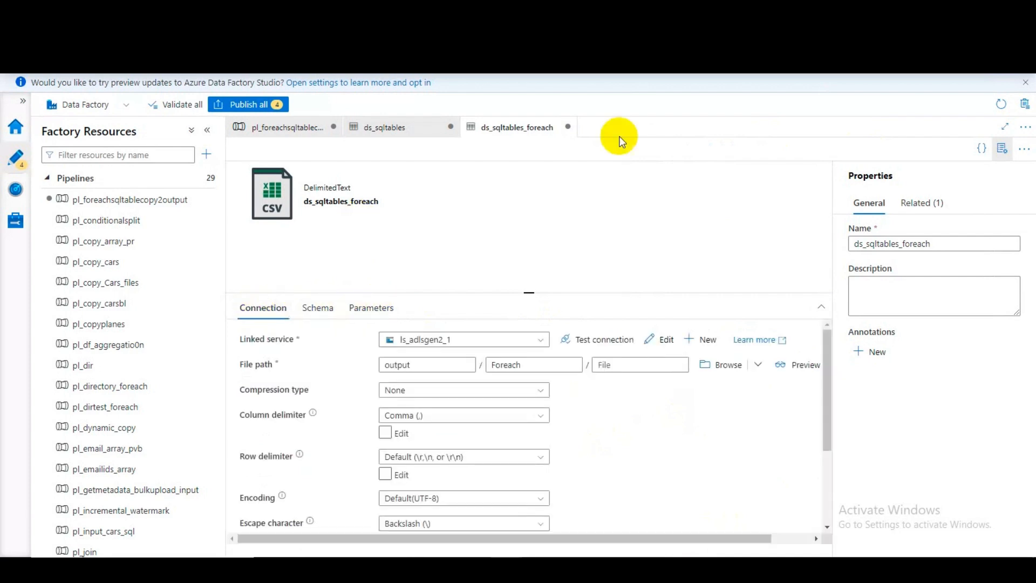
Step: Publish all pending changes and close the ds_sqltables_foreach and ds_sqltables datasets
click(239, 104)
click(669, 539)
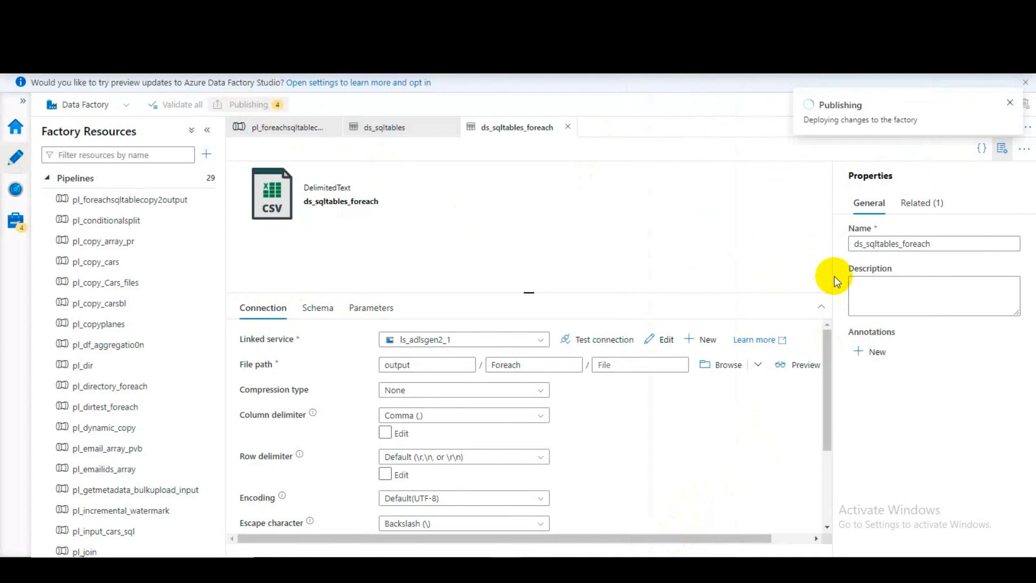
click(568, 127)
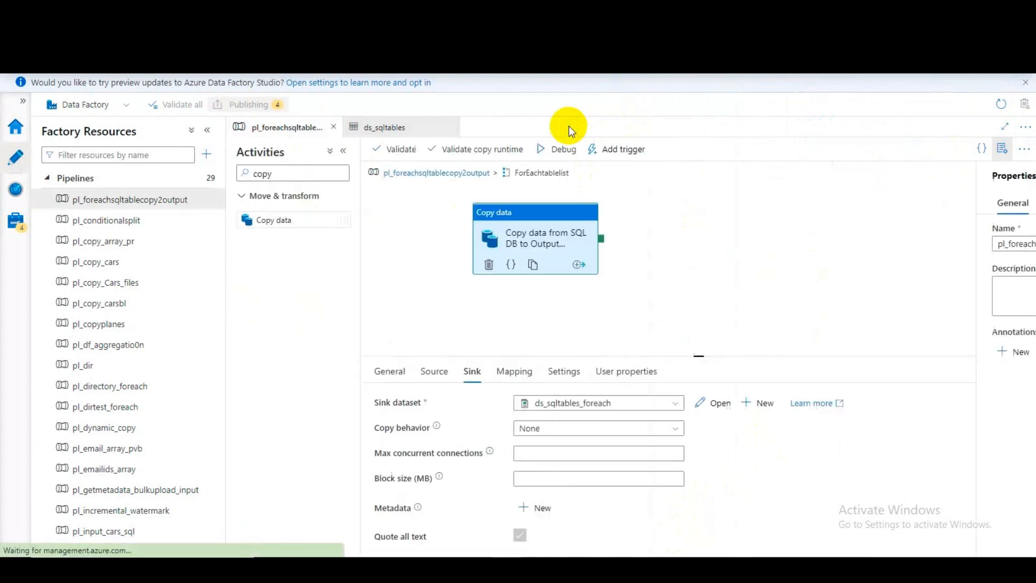
click(448, 127)
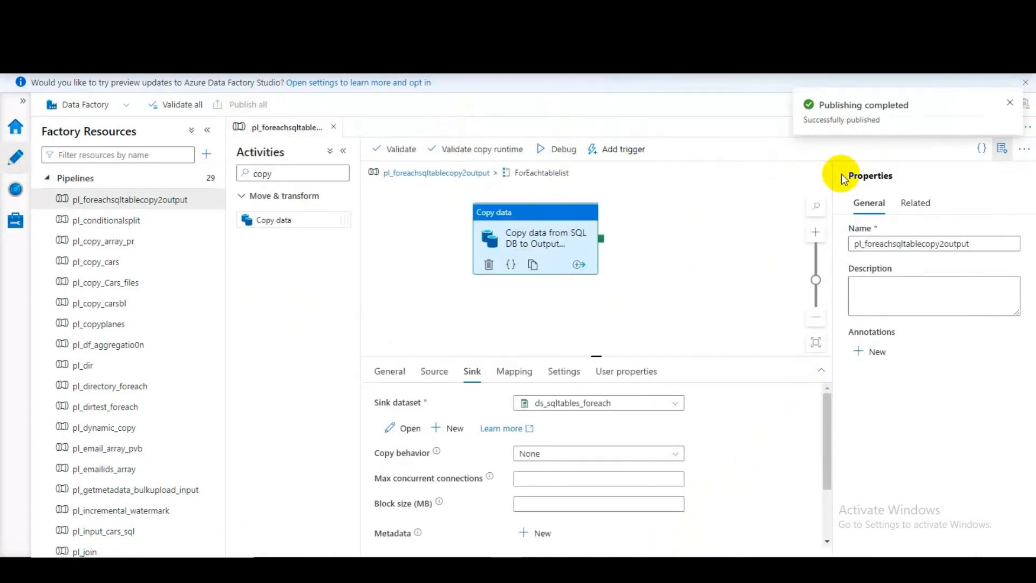
Step: Start a debug run of pl_foreachsqltablecopy2output, refresh its run status, and hide the pipeline properties
click(557, 148)
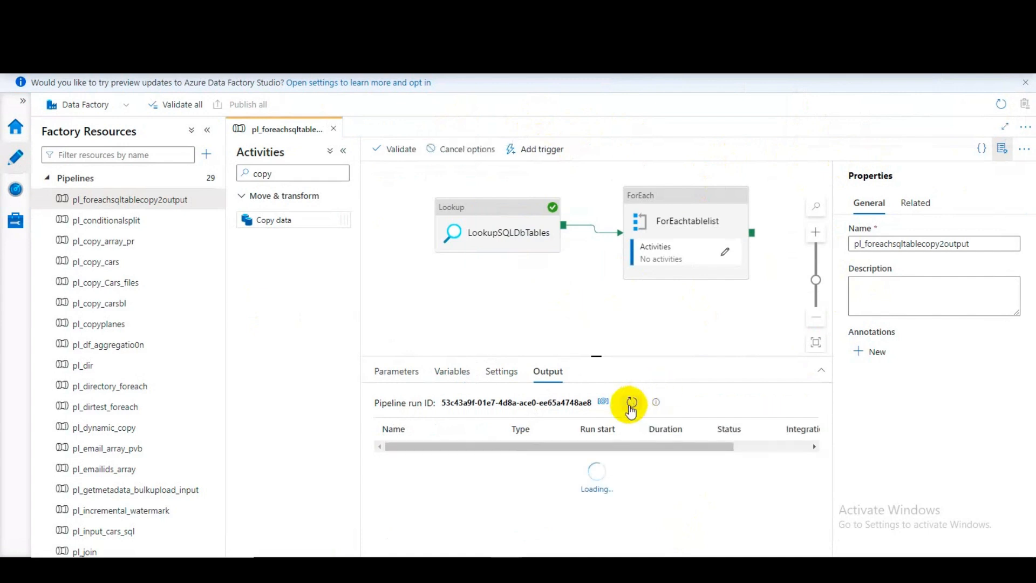
click(630, 405)
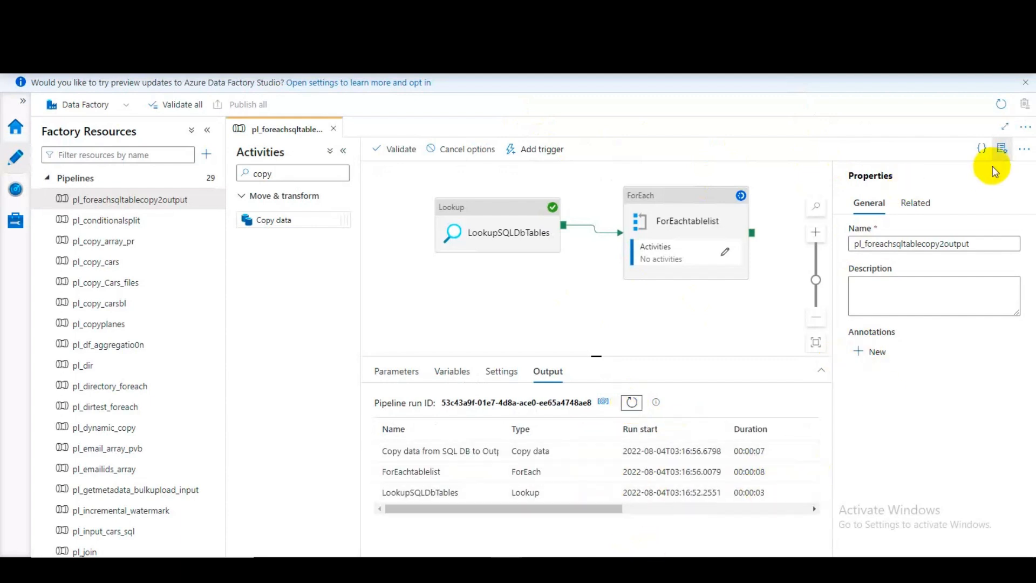
click(1001, 149)
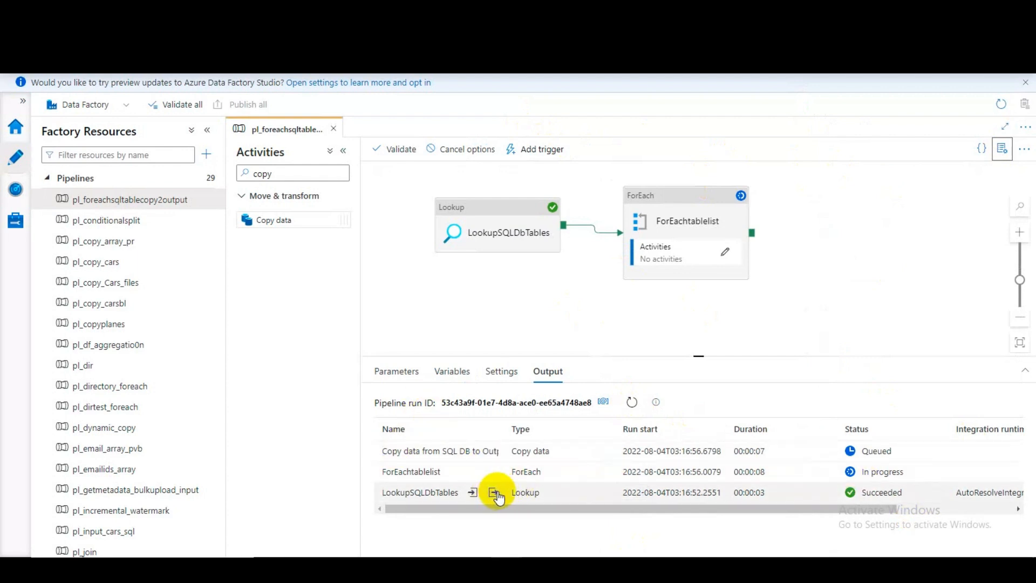
Step: Examine the output of the LookupSQLDbTables activity in the debug run
click(494, 492)
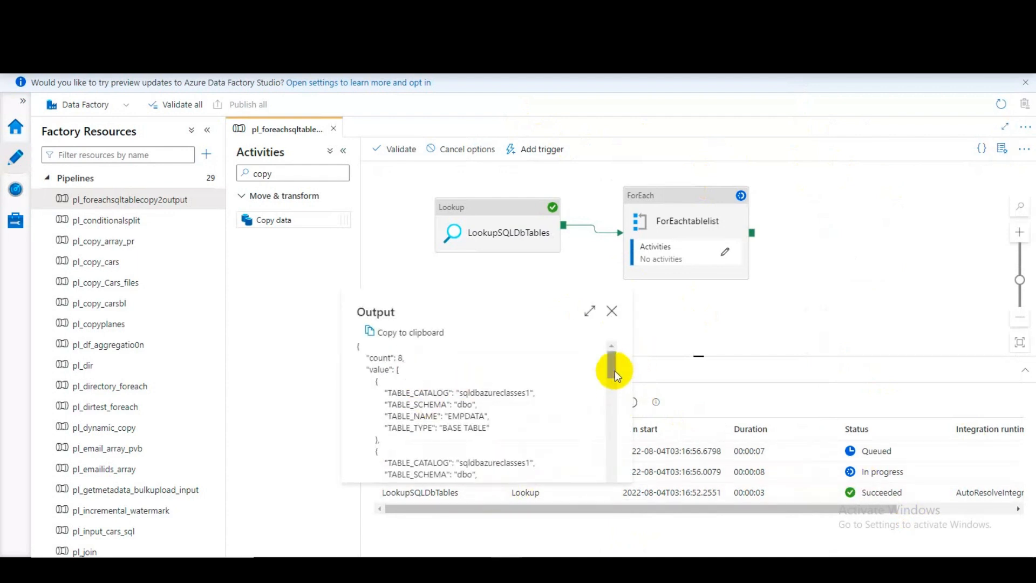
drag(614, 370, 624, 287)
click(611, 312)
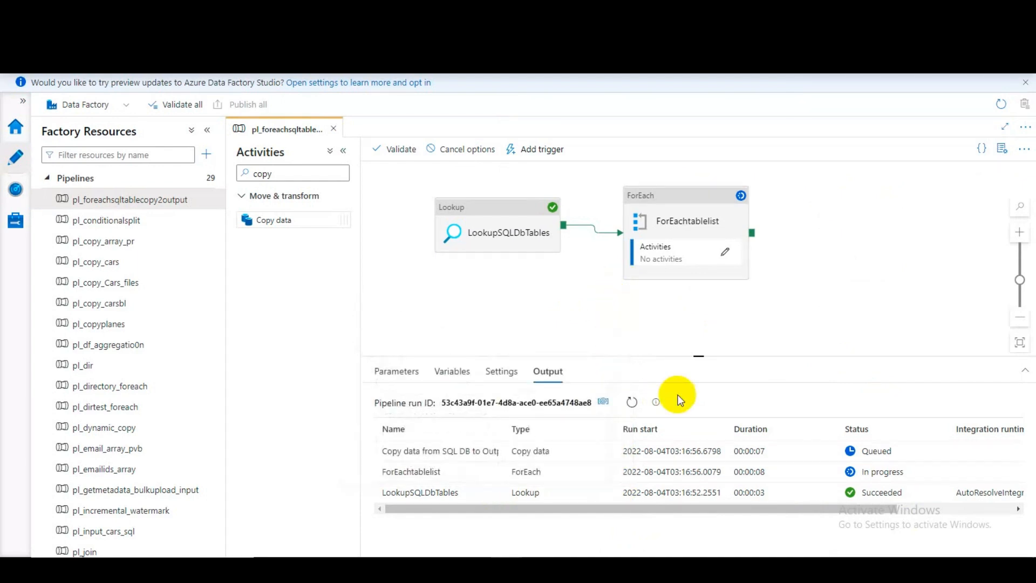
Step: Refresh the debug run status and examine the input of the ForEachtablelist activity run
click(633, 404)
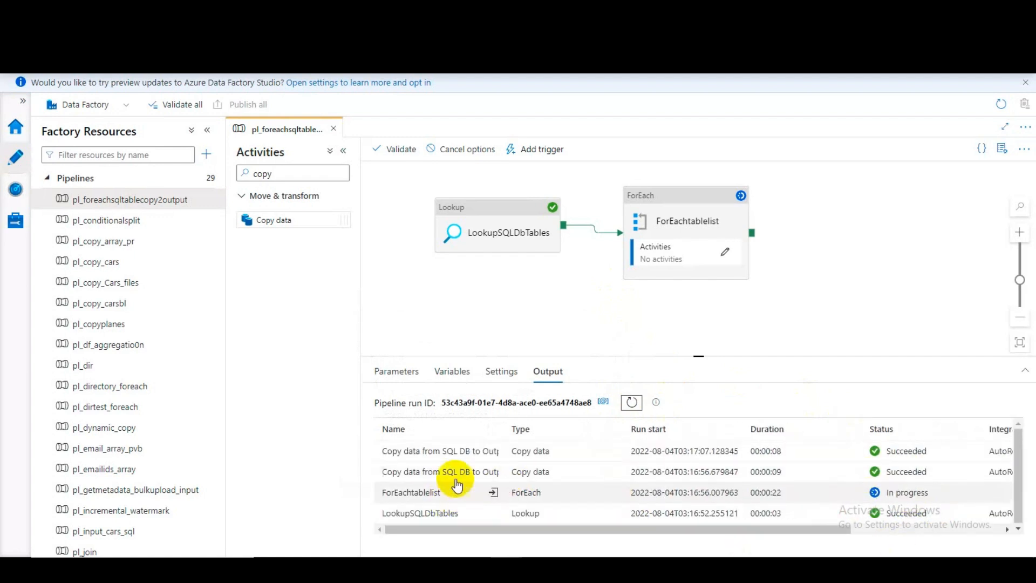
click(493, 497)
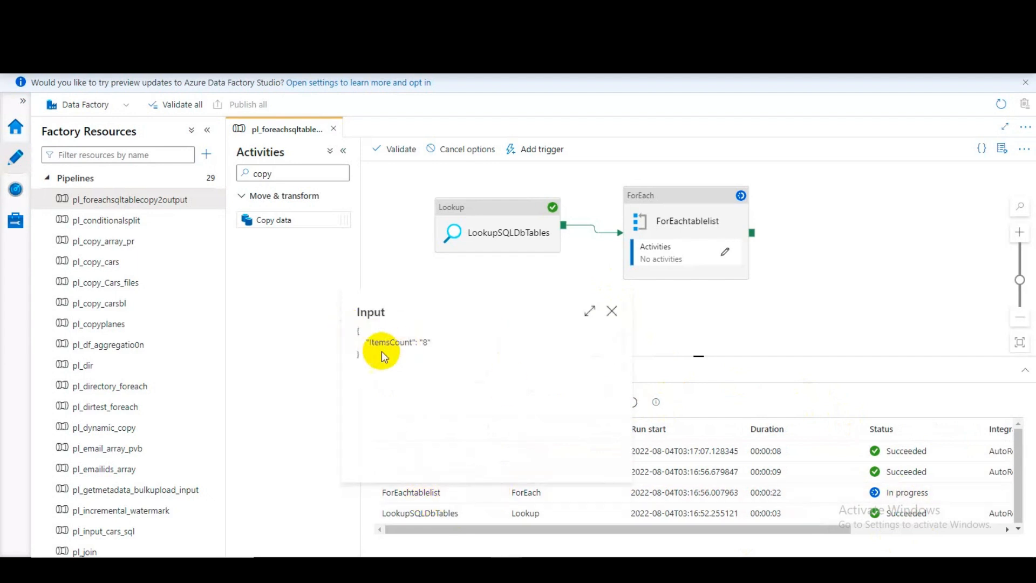
click(611, 312)
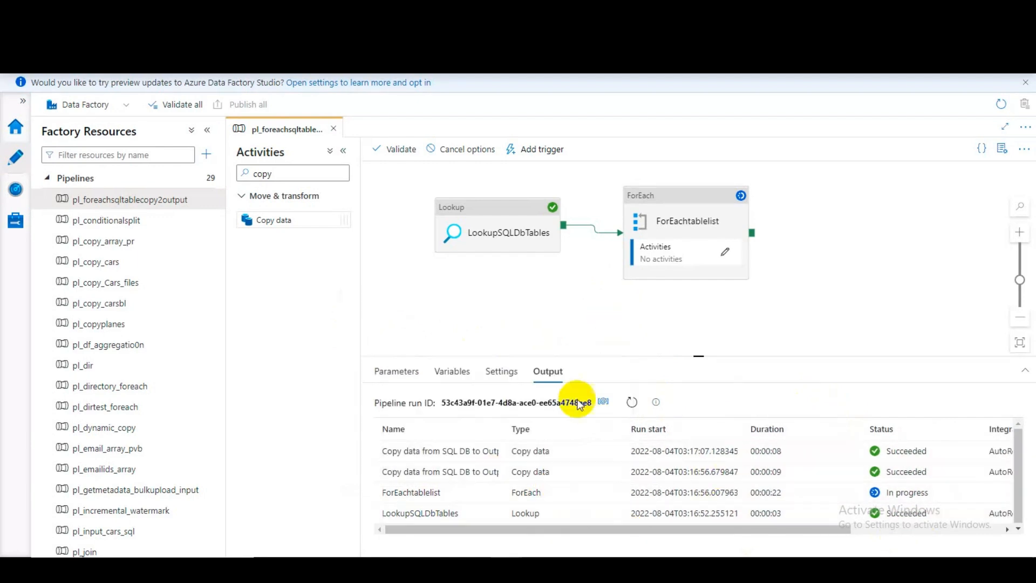
Step: Review the ForEachtablelist loop settings and the LookupSQLDbTables activity, and return to the pipeline's run output
click(695, 213)
click(446, 373)
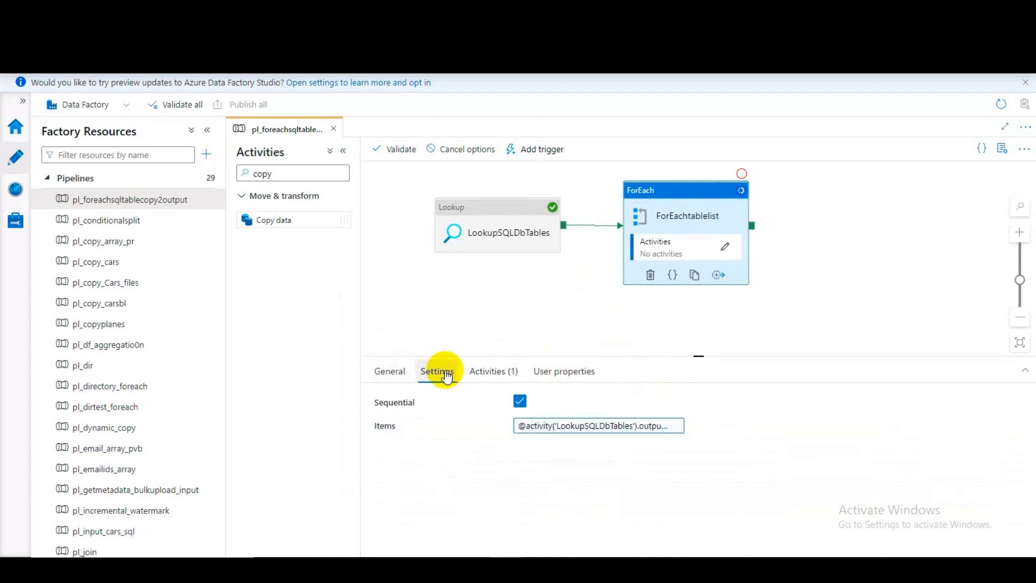
click(498, 210)
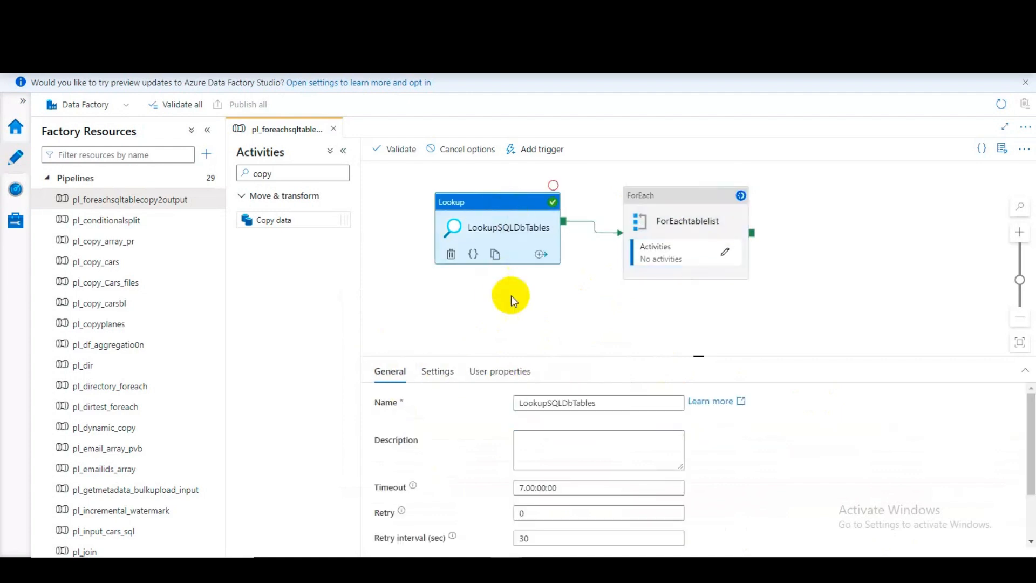
click(669, 215)
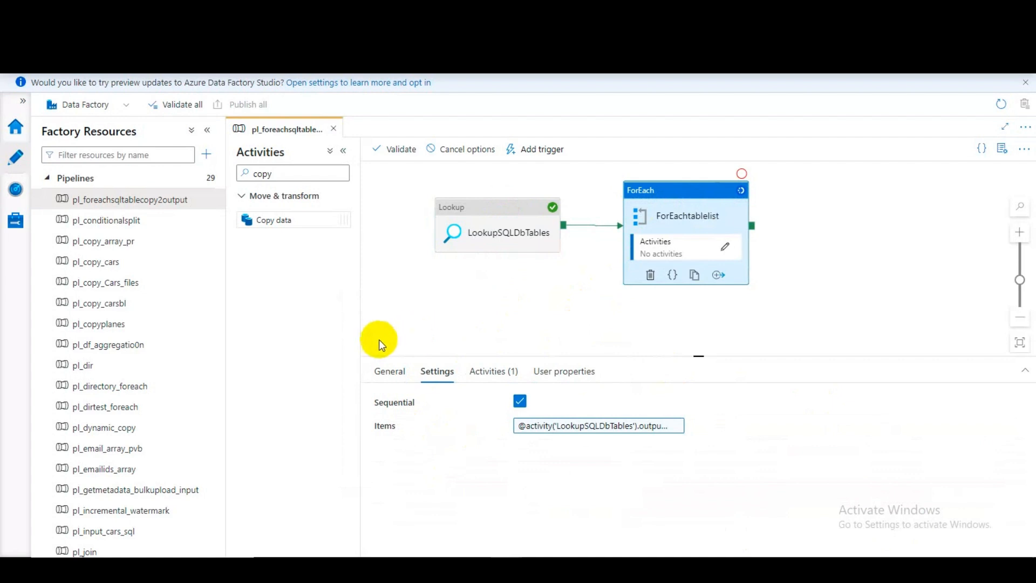
click(418, 307)
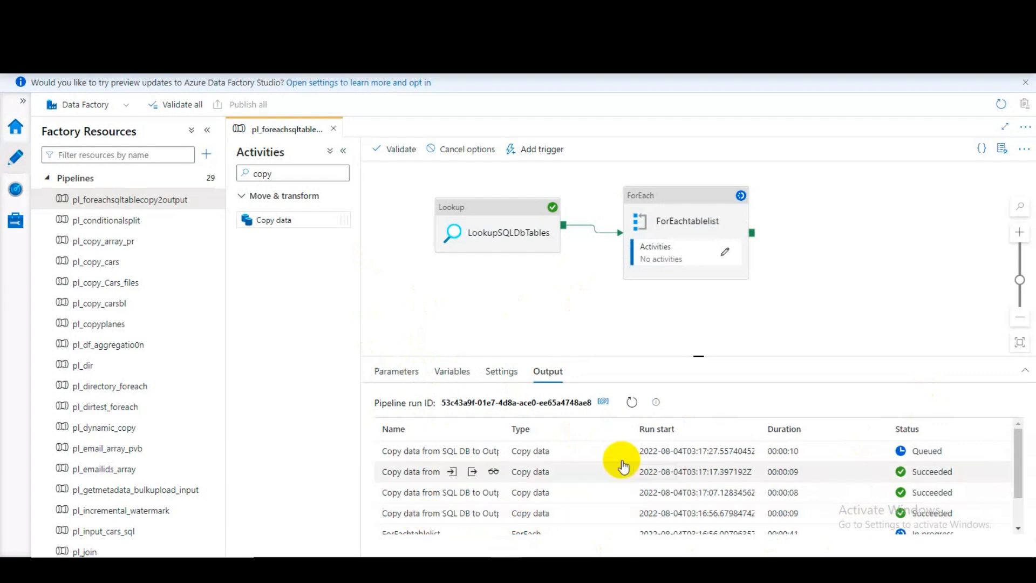
Step: Look through the activity runs, refresh the debug run status, and expand the run output pane
scroll(811, 468, down, 1)
scroll(766, 472, up, 1)
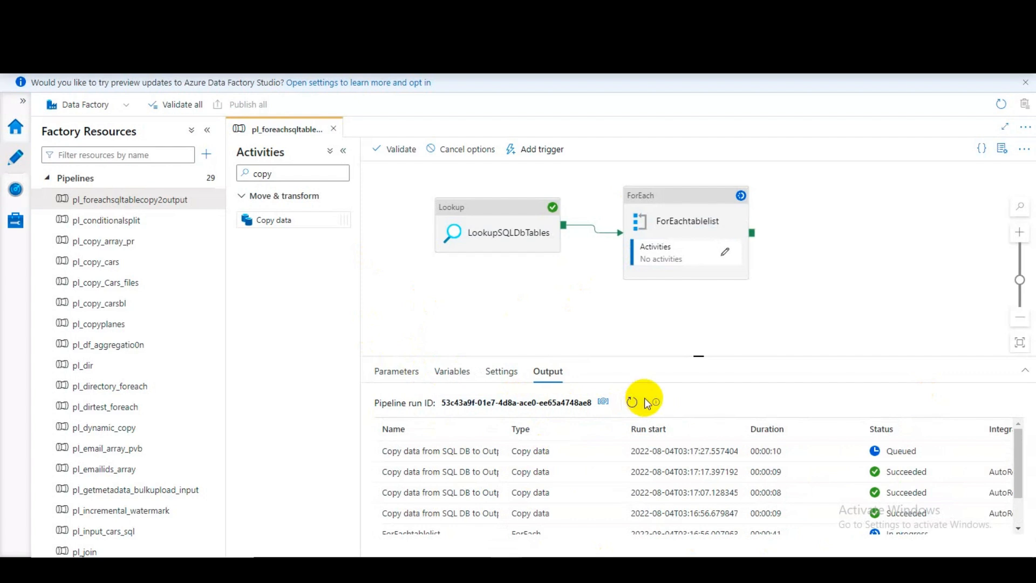
click(627, 402)
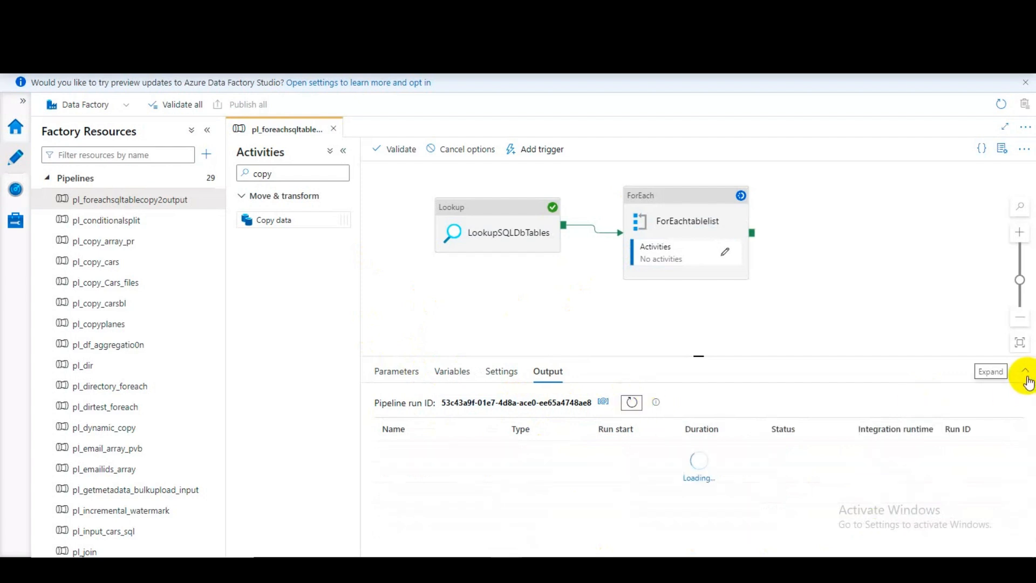
click(1025, 370)
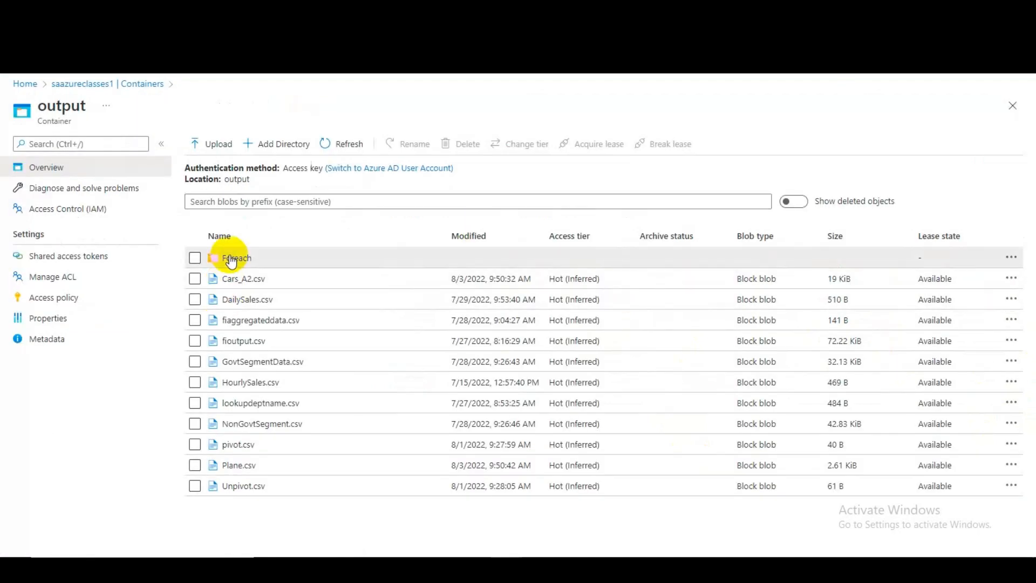
Step: Check the files in the output container's Foreach directory in the Azure portal and return to Data Factory
click(232, 258)
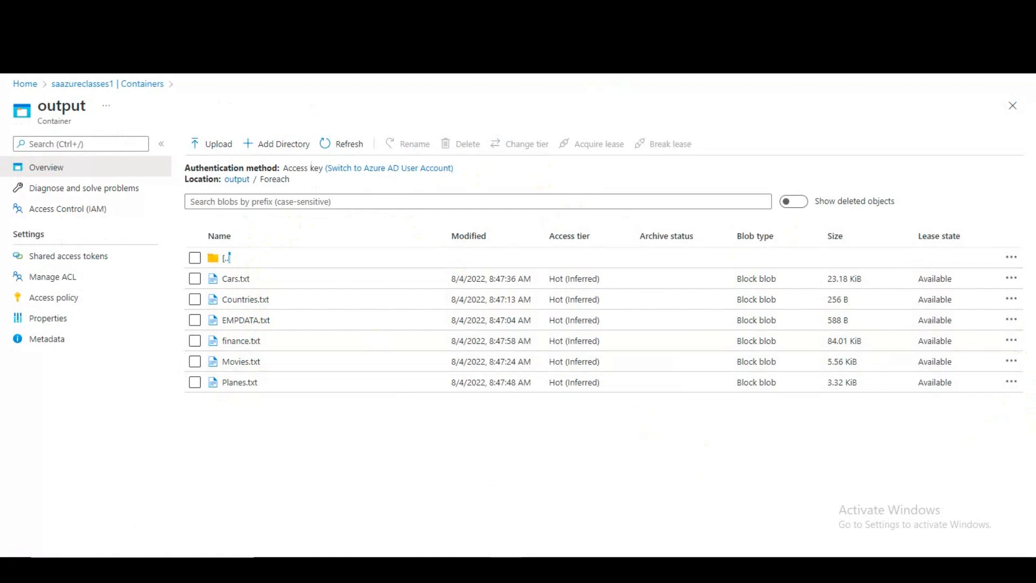
click(776, 11)
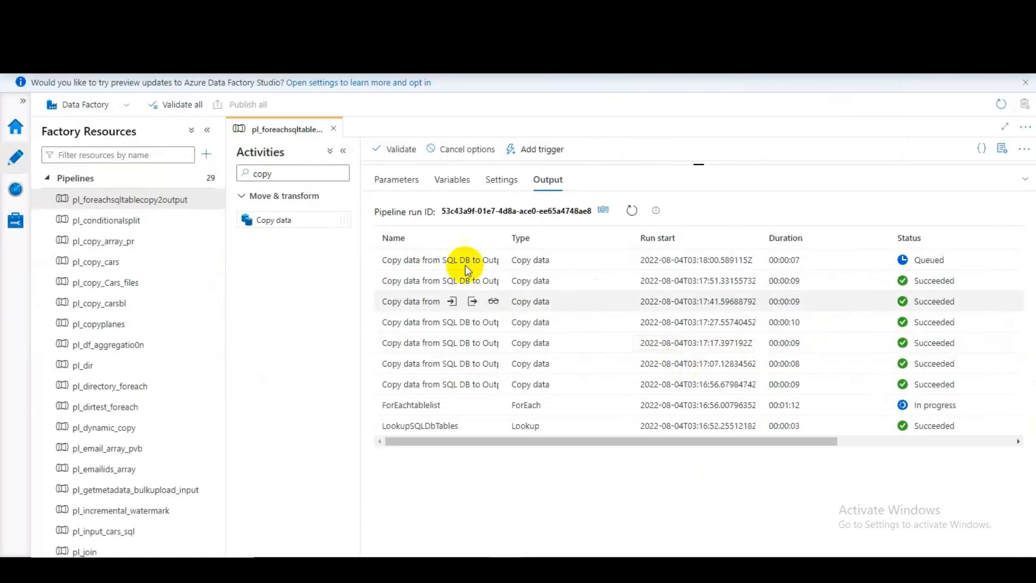
Step: Keep refreshing the debug run status until all activities finish, and look over the activity runs
click(632, 211)
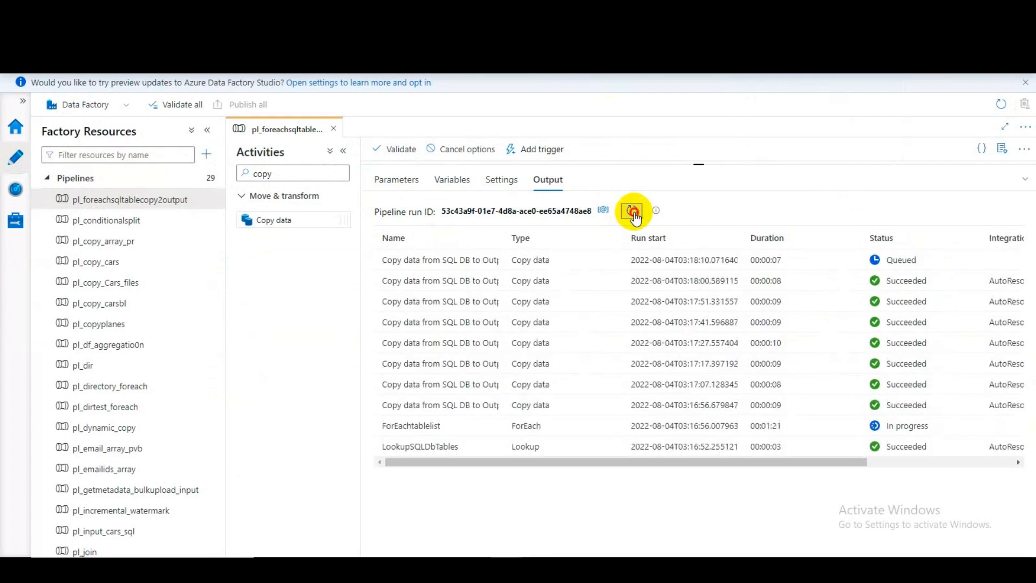
click(632, 212)
click(632, 212)
click(632, 211)
click(632, 213)
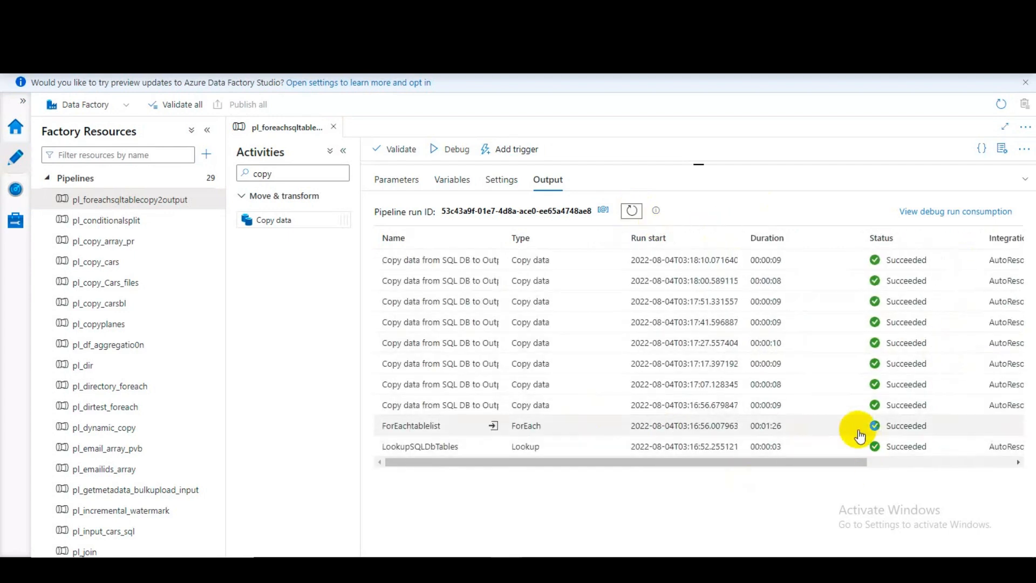
drag(824, 462, 723, 463)
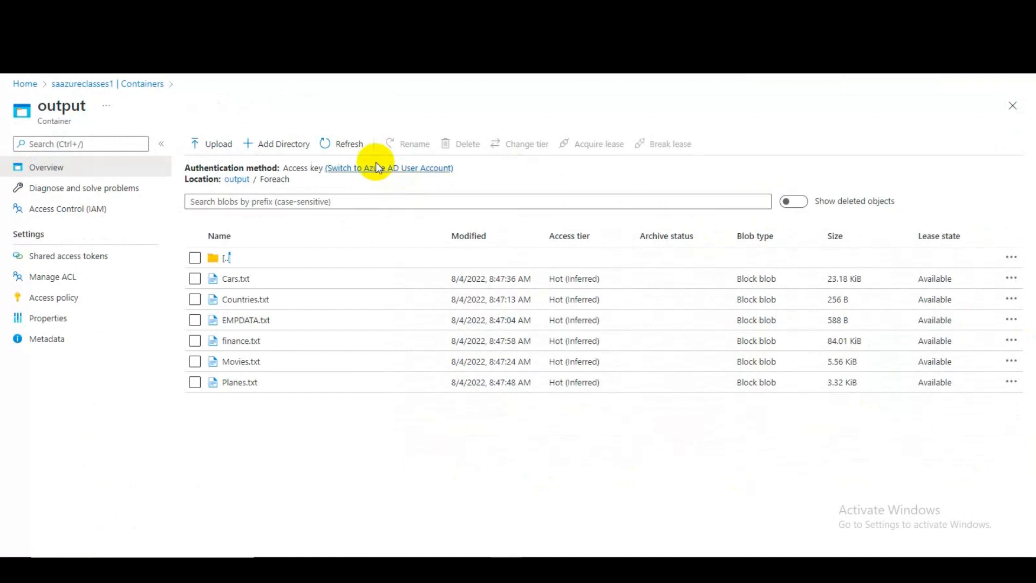
Step: Switch to the Azure portal and refresh the output container's Foreach directory to check the copied table files
click(339, 144)
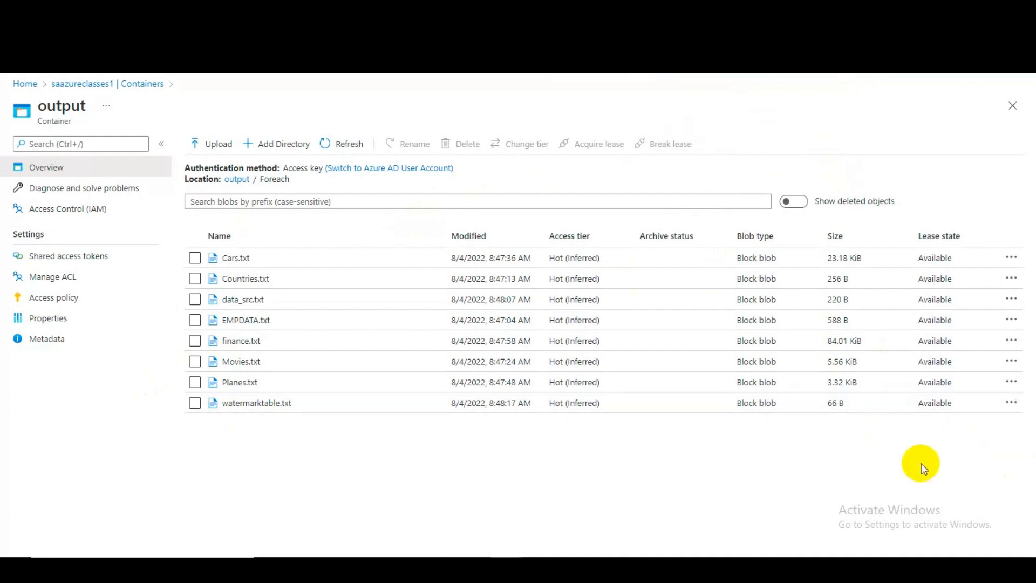
click(891, 557)
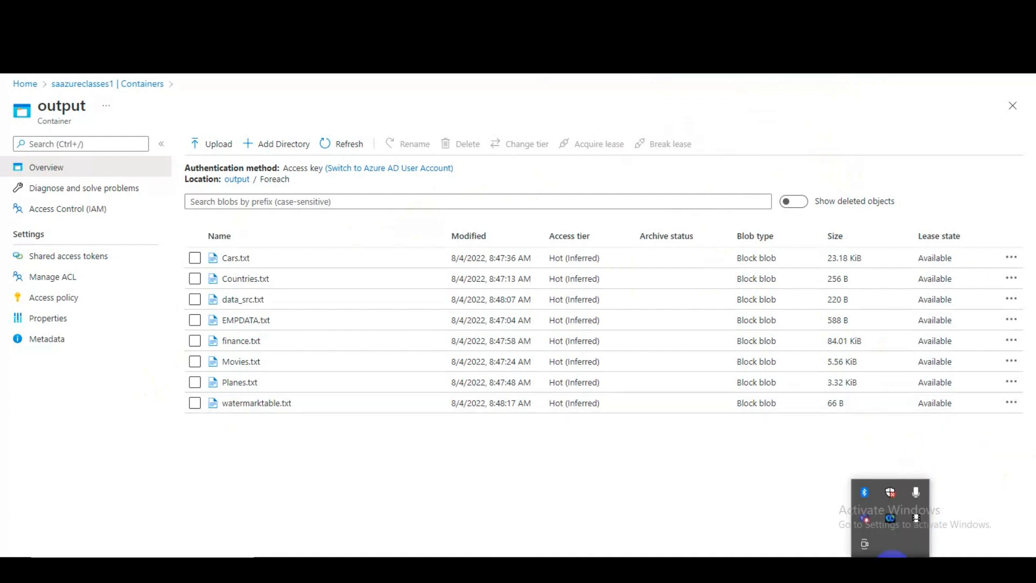